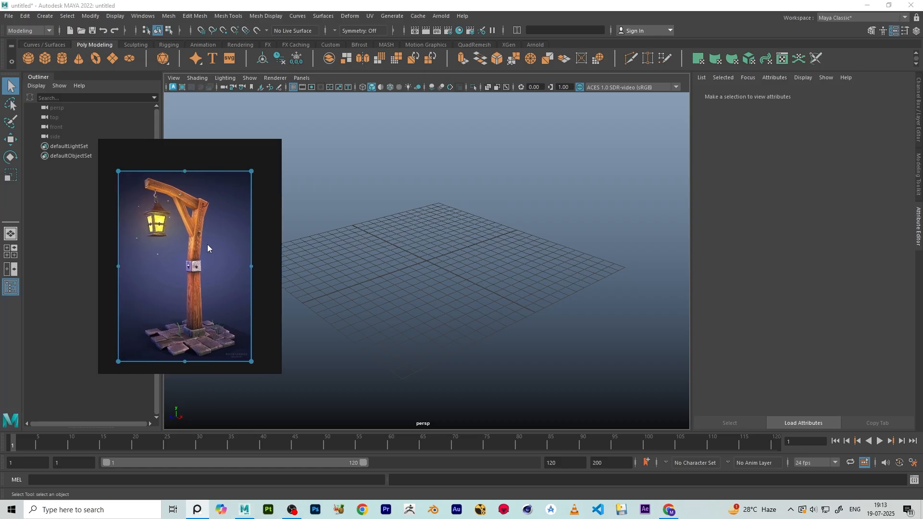
# - Enlarge the reference image window and reposition the lantern post picture inside it
pyautogui.scroll(2, 177, 215)
pyautogui.scroll(-3, 177, 217)
pyautogui.scroll(3, 193, 306)
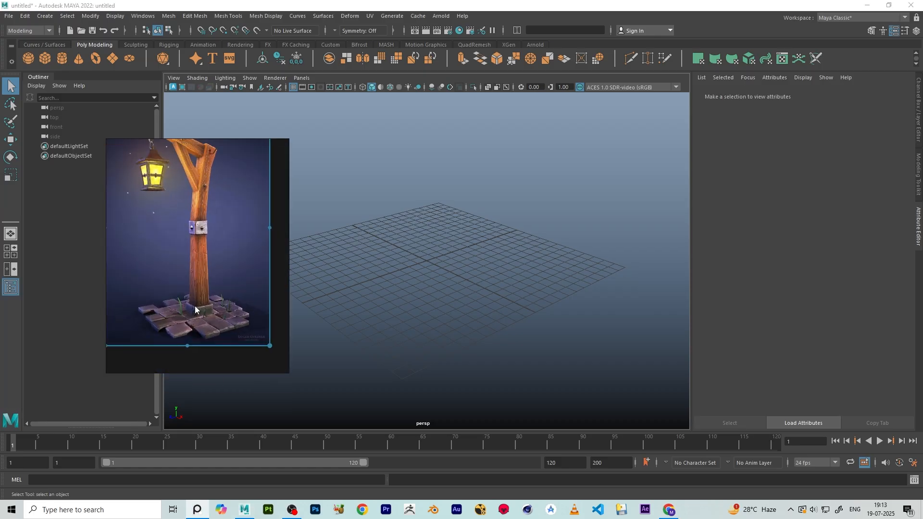
pyautogui.scroll(-2, 200, 300)
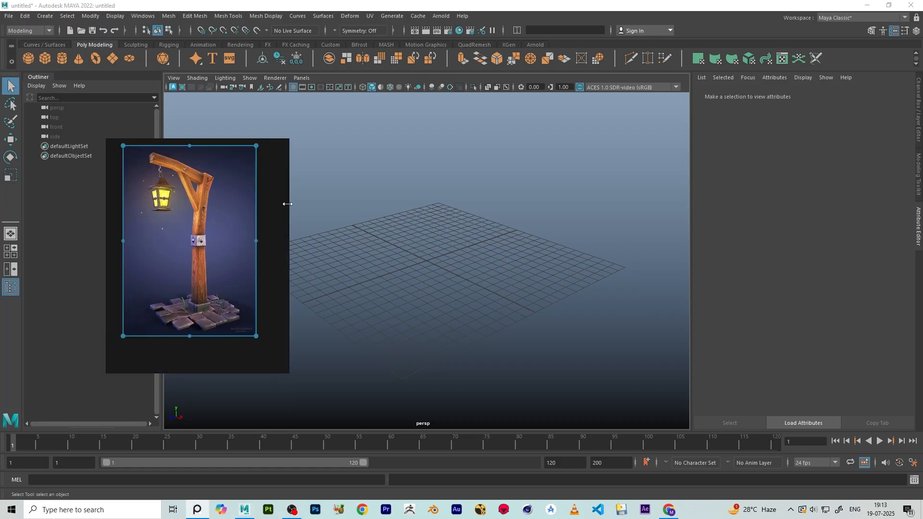
pyautogui.moveTo(289, 204); pyautogui.dragTo(408, 202)
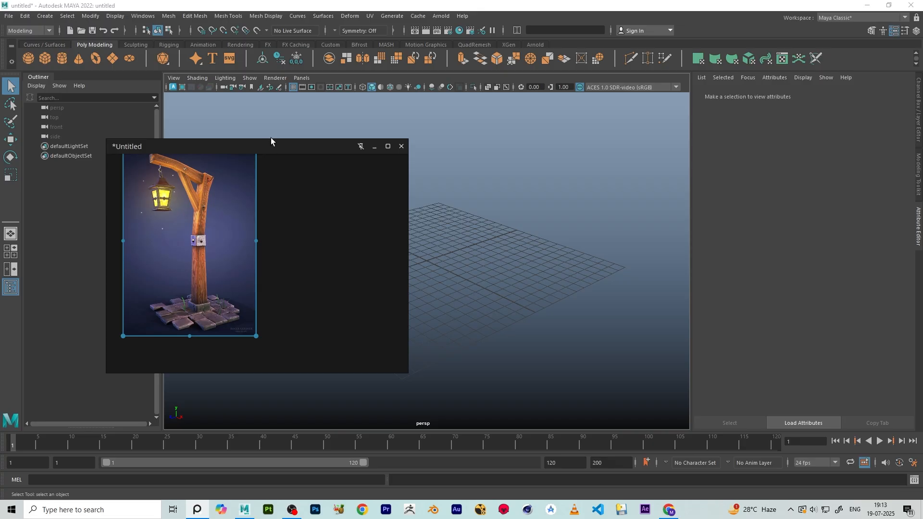
pyautogui.moveTo(271, 139); pyautogui.dragTo(269, 40)
pyautogui.moveTo(216, 194); pyautogui.dragTo(246, 171, button='right')
pyautogui.scroll(1, 250, 183)
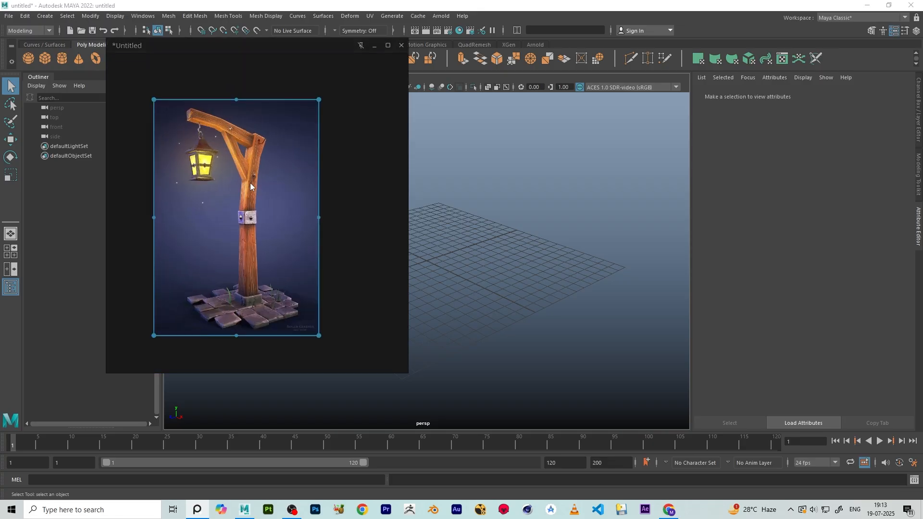
# - Examine the reference's stone base, wooden post with metal band, overhanging beam and hanging lantern up close
pyautogui.scroll(2, 250, 260)
pyautogui.scroll(-2, 251, 255)
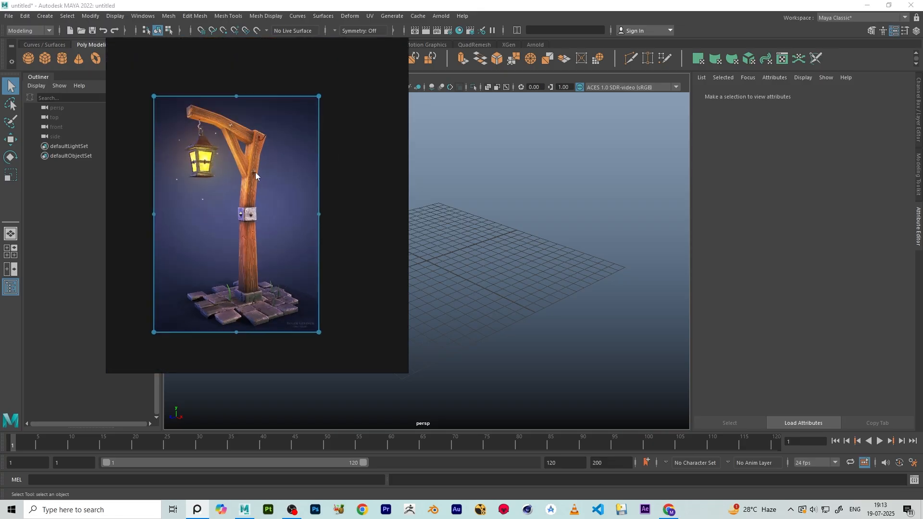
pyautogui.scroll(-2, 249, 249)
pyautogui.scroll(3, 254, 261)
pyautogui.scroll(-3, 255, 261)
pyautogui.scroll(3, 246, 284)
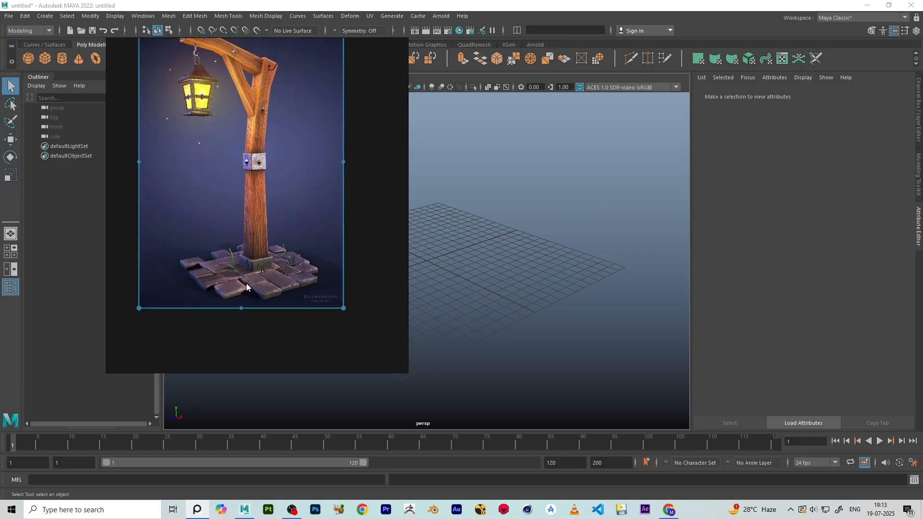
pyautogui.scroll(4, 254, 279)
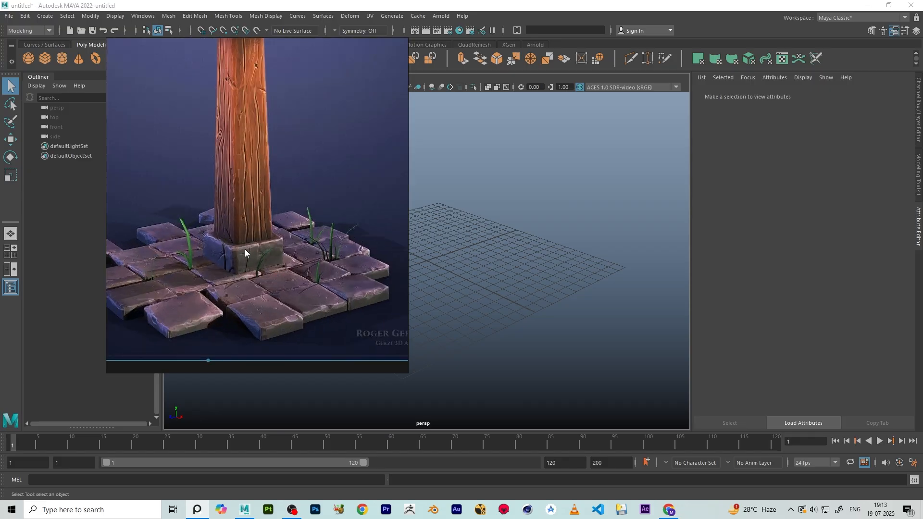
pyautogui.scroll(-4, 253, 255)
pyautogui.scroll(5, 258, 173)
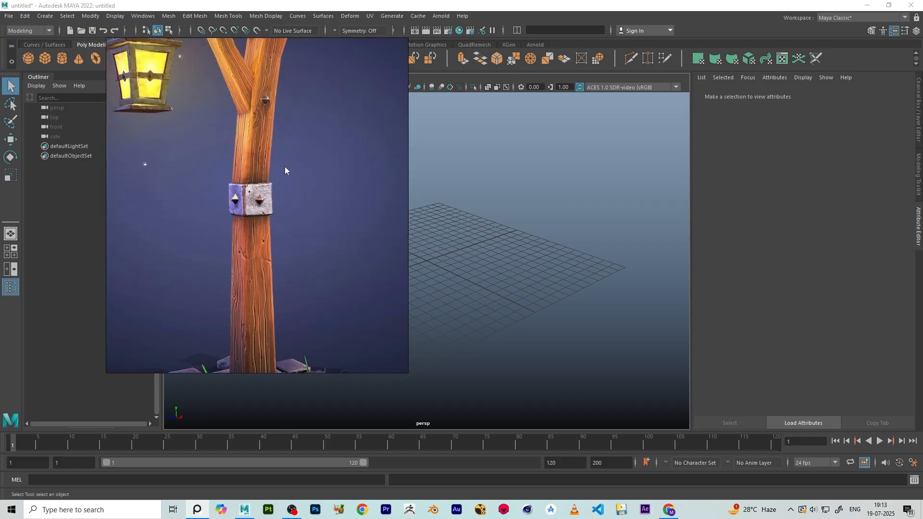
pyautogui.scroll(-3, 270, 283)
pyautogui.scroll(3, 268, 276)
pyautogui.scroll(-5, 252, 275)
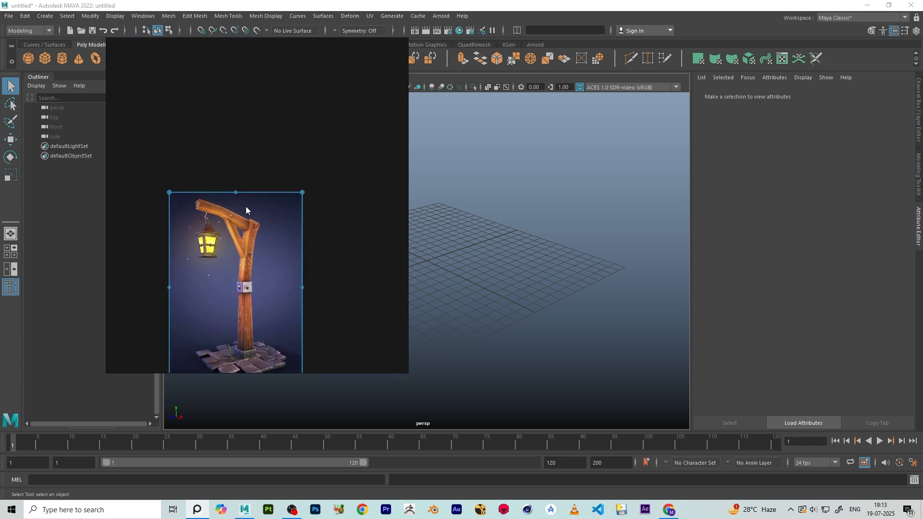
pyautogui.scroll(3, 246, 211)
pyautogui.scroll(-4, 209, 184)
pyautogui.scroll(2, 192, 194)
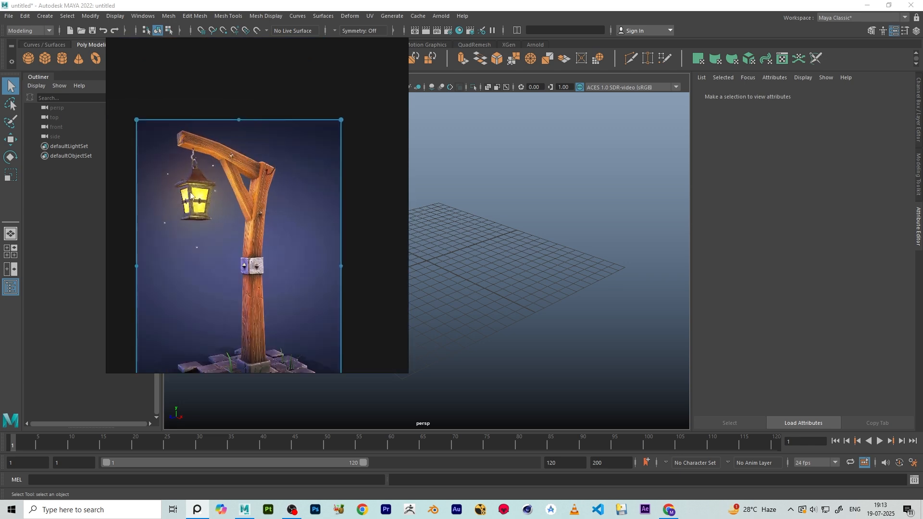
pyautogui.scroll(5, 193, 192)
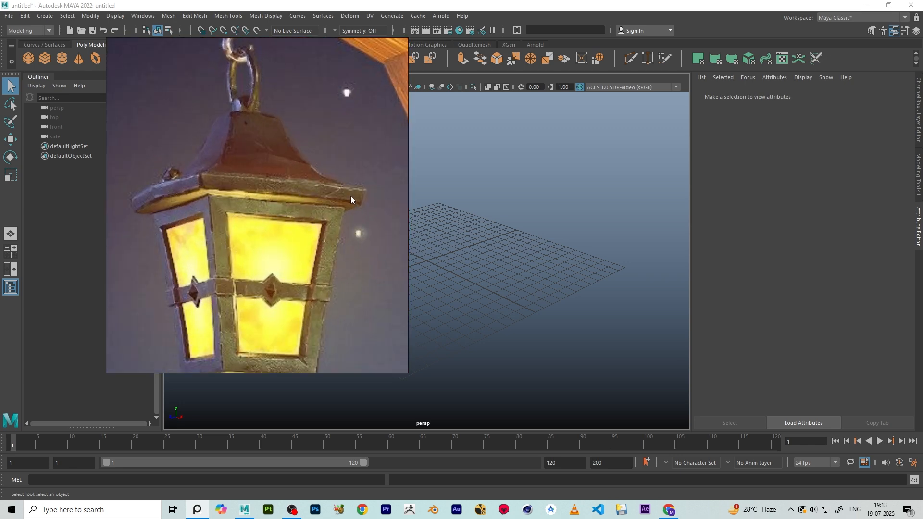
pyautogui.scroll(-4, 223, 143)
pyautogui.scroll(3, 232, 160)
pyautogui.scroll(-1, 213, 256)
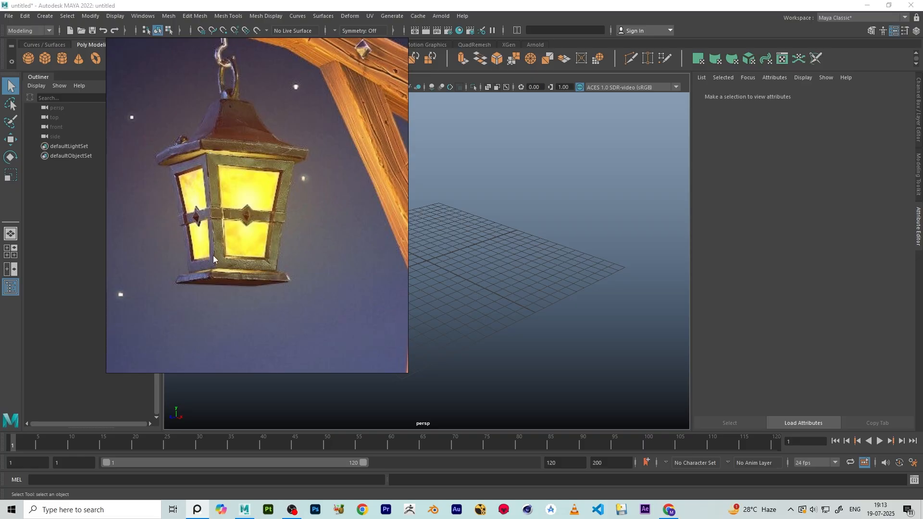
pyautogui.scroll(-4, 228, 137)
pyautogui.scroll(5, 213, 140)
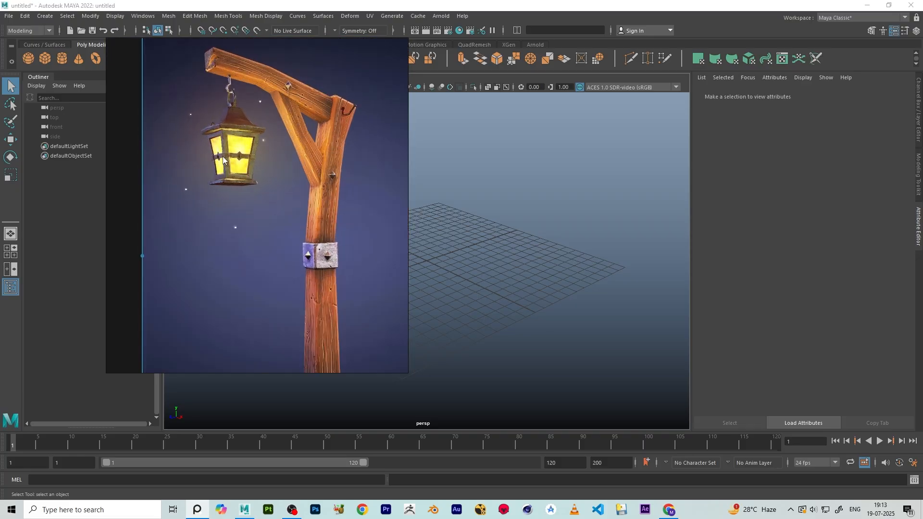
pyautogui.scroll(-5, 224, 113)
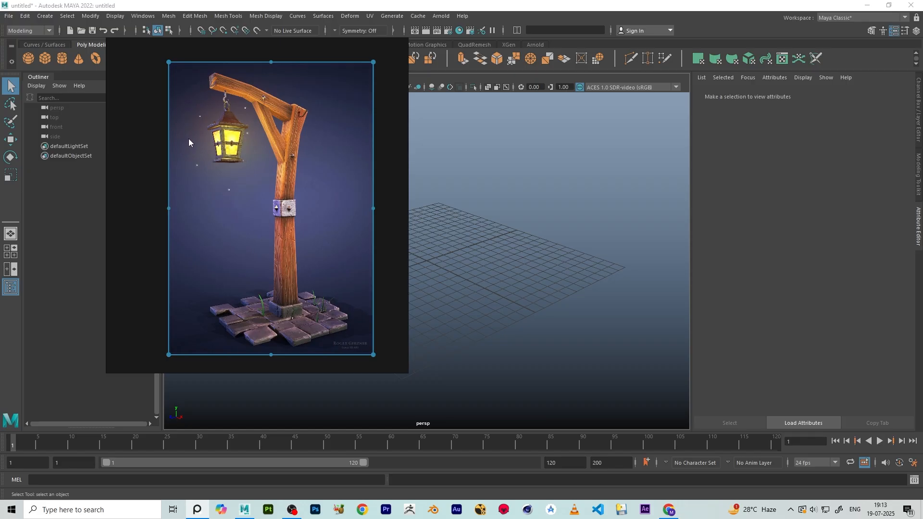
# - Shrink the reference image window, place it beside the modelling view and fit the lantern post picture in it
pyautogui.moveTo(106, 135); pyautogui.dragTo(144, 135)
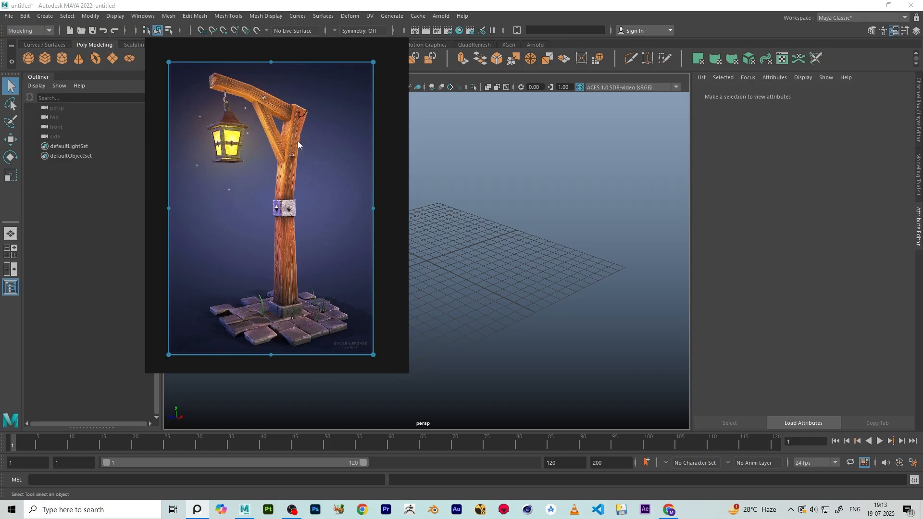
pyautogui.moveTo(299, 140); pyautogui.dragTo(177, 199)
pyautogui.moveTo(235, 105)
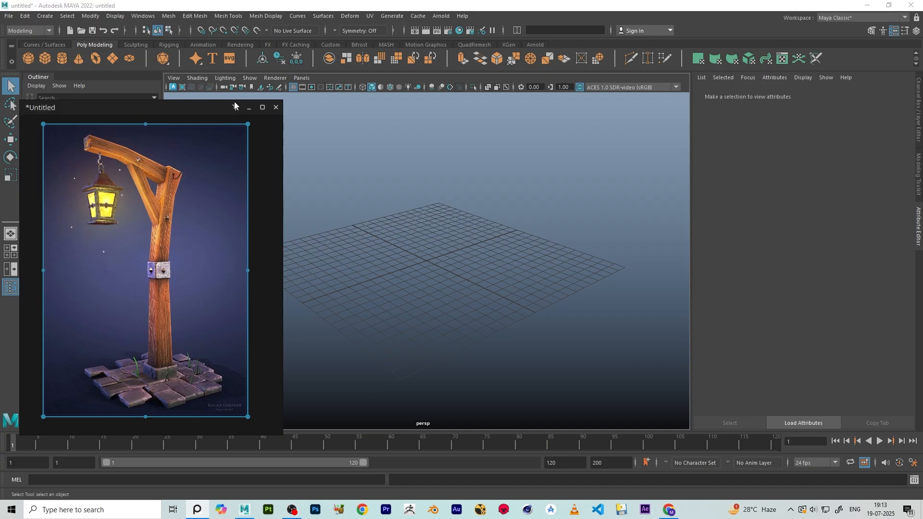
pyautogui.moveTo(226, 100); pyautogui.dragTo(225, 206)
pyautogui.moveTo(280, 287); pyautogui.dragTo(223, 288)
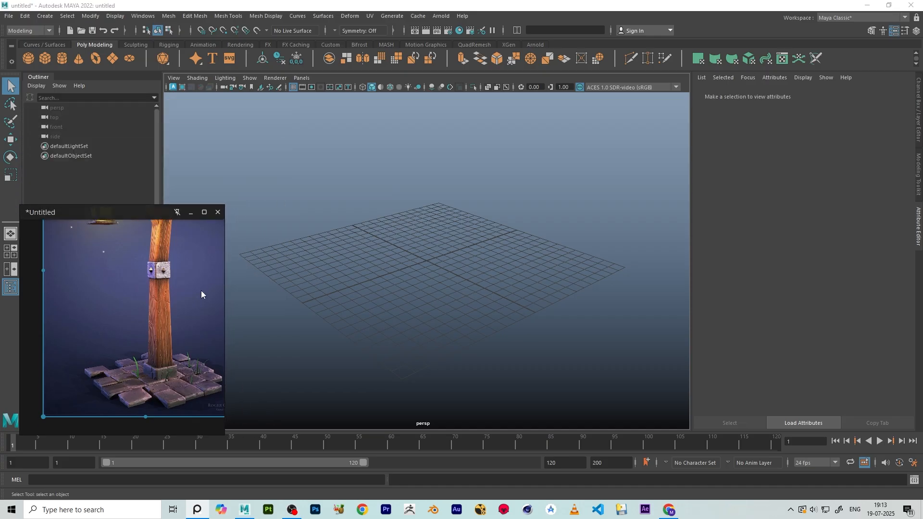
pyautogui.scroll(-4, 162, 324)
pyautogui.scroll(1, 163, 308)
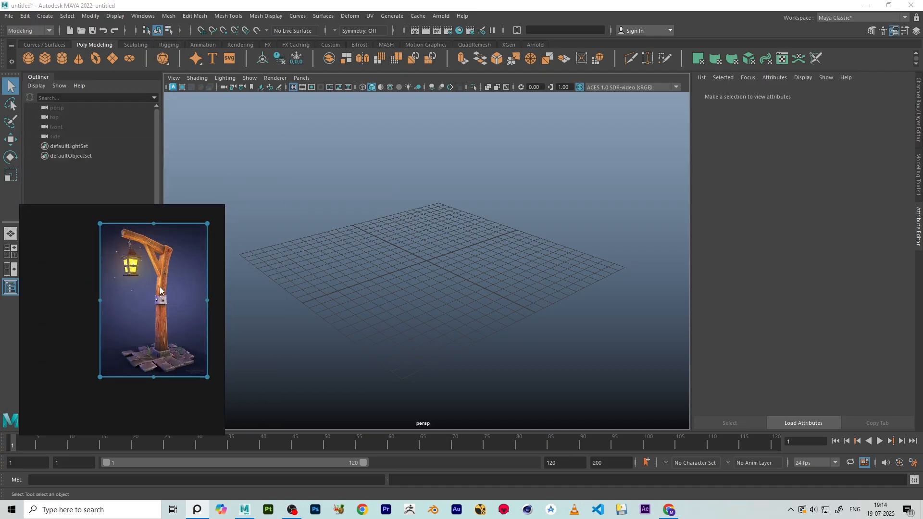
pyautogui.scroll(2, 160, 290)
pyautogui.scroll(-1, 147, 271)
pyautogui.scroll(2, 140, 243)
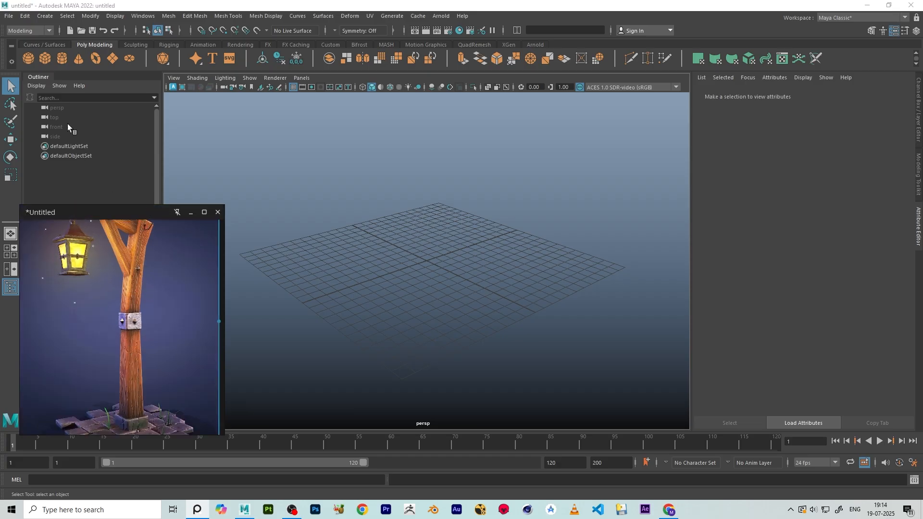
# - Create a polygon cube at the origin and scale it into a narrow upright block
pyautogui.click(47, 59)
pyautogui.scroll(8, 451, 247)
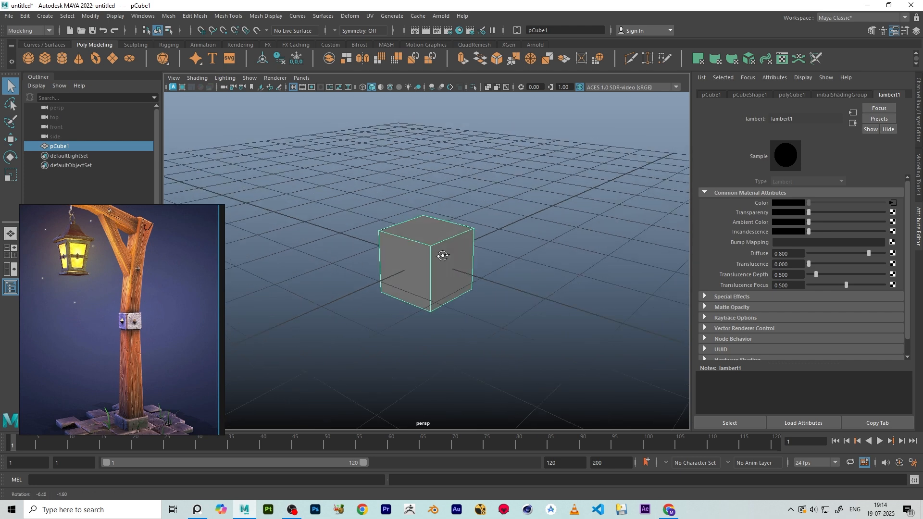
pyautogui.press('w')
pyautogui.scroll(-5, 433, 264)
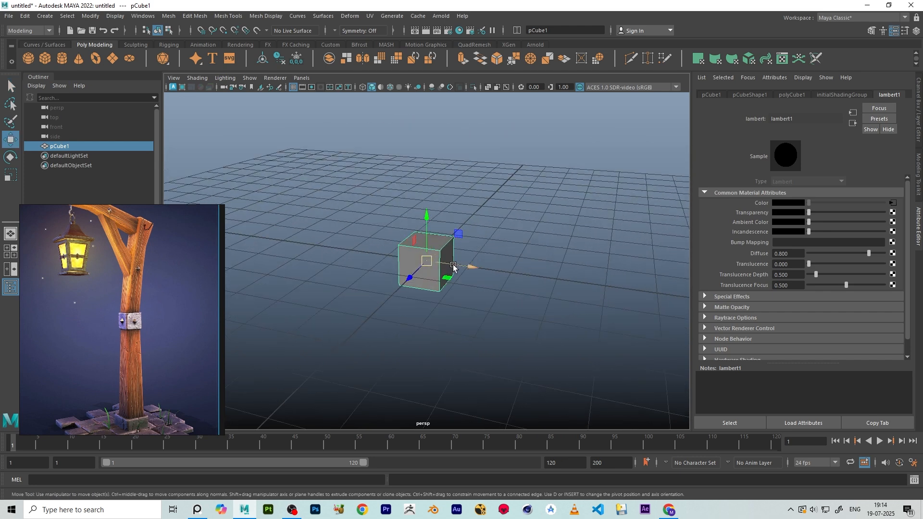
pyautogui.keyDown('alt'); pyautogui.moveTo(430, 277); pyautogui.dragTo(398, 248); pyautogui.keyUp('alt')
pyautogui.press('r')
pyautogui.moveTo(469, 271)
pyautogui.keyDown('alt'); pyautogui.mouseDown()
pyautogui.moveTo(472, 259)
pyautogui.moveTo(464, 265)
pyautogui.mouseUp(); pyautogui.keyUp('alt')
pyautogui.scroll(3, 462, 263)
pyautogui.moveTo(427, 219); pyautogui.dragTo(463, 110)
# - Raise the block so its base rests on the grid and rescale it into a slimmer post
pyautogui.keyDown('alt'); pyautogui.moveTo(481, 220); pyautogui.dragTo(487, 247); pyautogui.keyUp('alt')
pyautogui.press('w')
pyautogui.moveTo(427, 225); pyautogui.dragTo(431, 170)
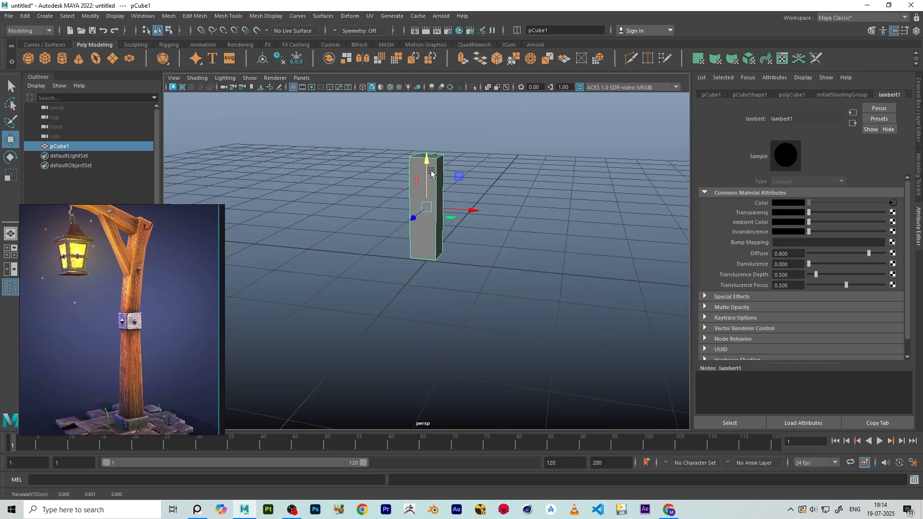
pyautogui.scroll(-4, 432, 192)
pyautogui.keyDown('alt'); pyautogui.moveTo(433, 204); pyautogui.dragTo(440, 140); pyautogui.keyUp('alt')
pyautogui.scroll(-1, 436, 206)
pyautogui.press('r')
pyautogui.scroll(1, 436, 210)
pyautogui.scroll(-3, 440, 195)
pyautogui.keyDown('alt'); pyautogui.moveTo(469, 247); pyautogui.dragTo(432, 233); pyautogui.keyUp('alt')
pyautogui.scroll(3, 456, 237)
pyautogui.press('w')
pyautogui.scroll(-1, 448, 207)
# - Move the block's top vertices upward to lengthen the post, and return to object mode
pyautogui.moveTo(457, 185); pyautogui.dragTo(417, 182, button='right')
pyautogui.moveTo(463, 141); pyautogui.dragTo(403, 190)
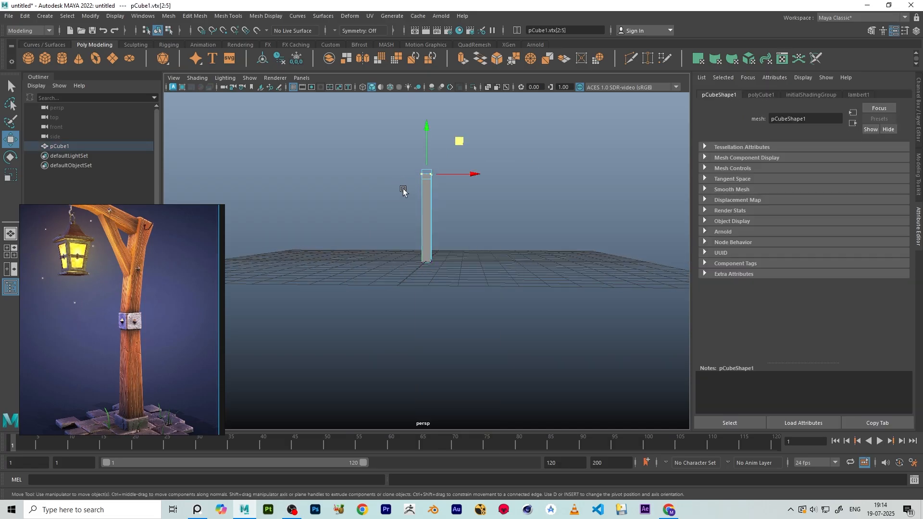
pyautogui.keyDown('alt'); pyautogui.moveTo(404, 190); pyautogui.dragTo(383, 245, button='middle'); pyautogui.keyUp('alt')
pyautogui.moveTo(409, 193); pyautogui.dragTo(411, 161)
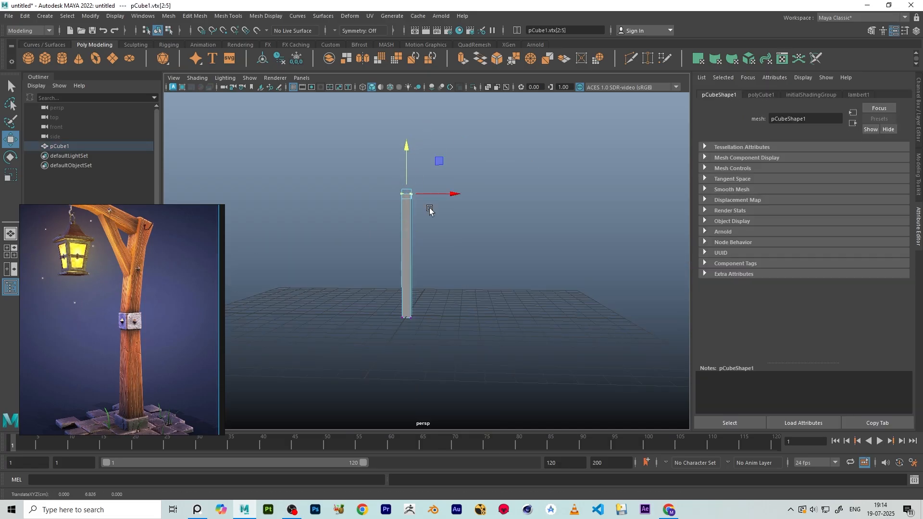
pyautogui.keyDown('alt'); pyautogui.moveTo(429, 210); pyautogui.dragTo(450, 202); pyautogui.keyUp('alt')
pyautogui.press('F8')
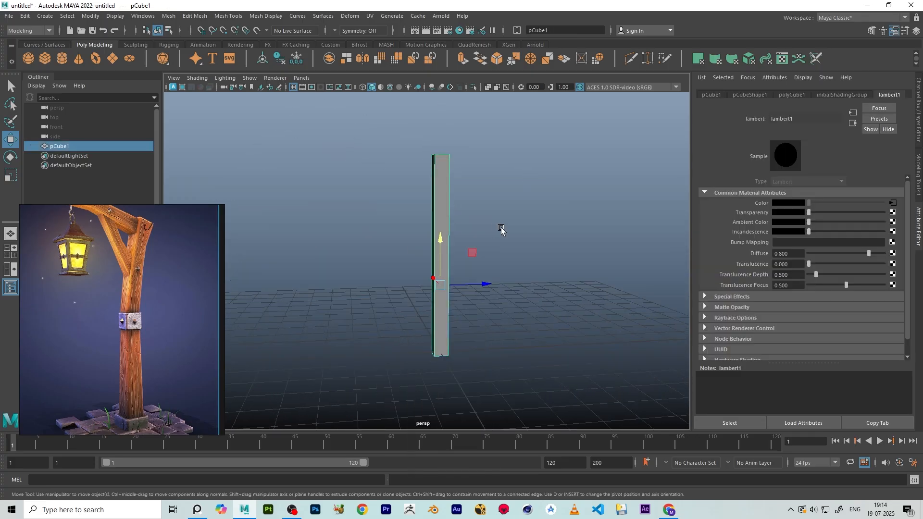
# - Scale the post's cross-section wider to thicken it, and deselect it
pyautogui.press('r')
pyautogui.keyDown('alt'); pyautogui.moveTo(470, 289); pyautogui.dragTo(474, 314); pyautogui.keyUp('alt')
pyautogui.scroll(3, 438, 290)
pyautogui.click(533, 285)
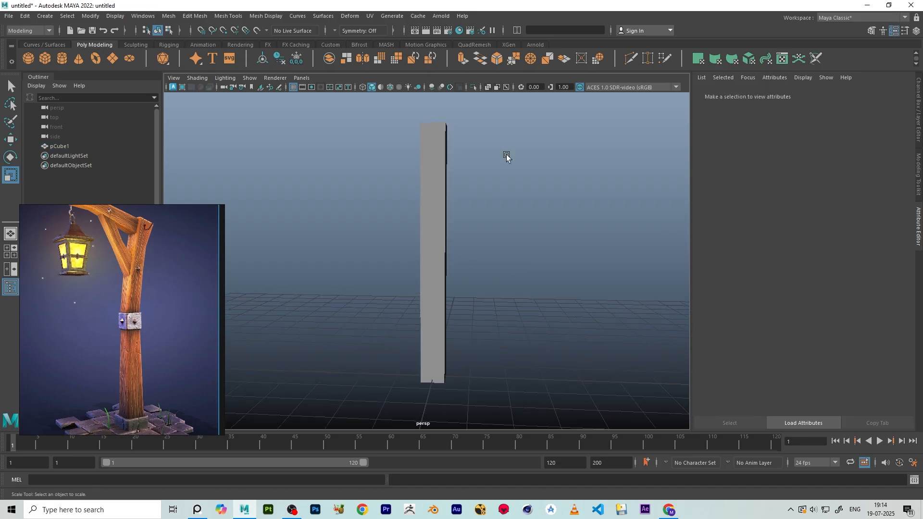
# - Insert an edge loop around the post at about mid-height with the Multi-Cut tool
pyautogui.click(433, 160)
pyautogui.press('w')
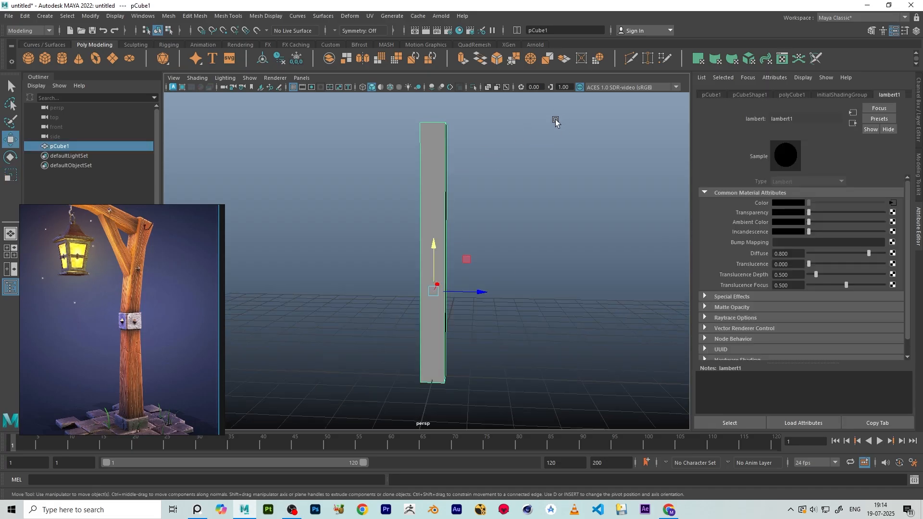
pyautogui.click(650, 59)
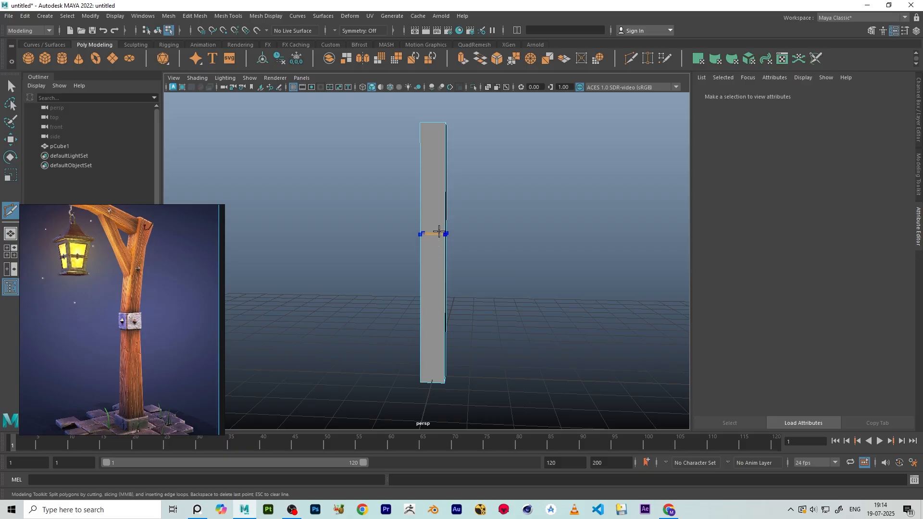
pyautogui.keyDown('alt'); pyautogui.moveTo(433, 255); pyautogui.dragTo(481, 227); pyautogui.keyUp('alt')
pyautogui.keyDown('alt'); pyautogui.moveTo(476, 224); pyautogui.dragTo(474, 217, button='middle'); pyautogui.keyUp('alt')
pyautogui.press('w')
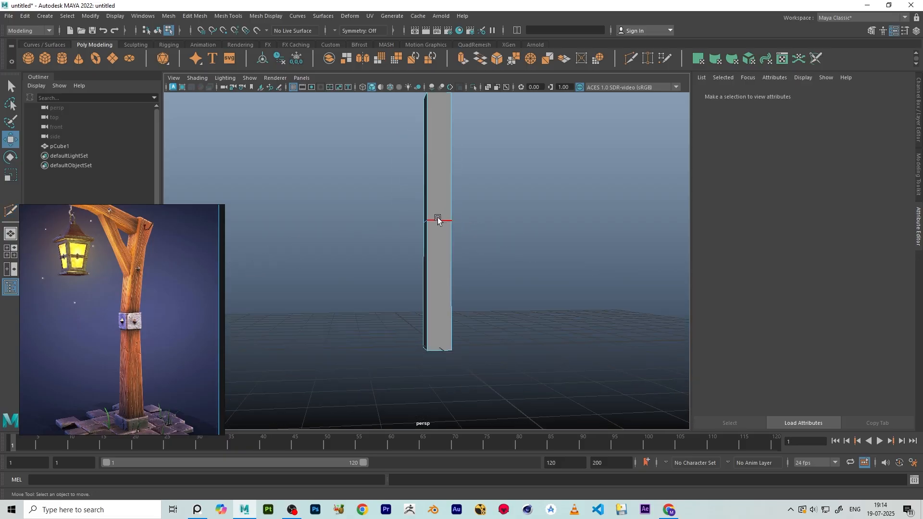
# - Shift the post's middle edge loop sideways to bend the post like the reference
pyautogui.doubleClick(438, 221)
pyautogui.keyDown('alt'); pyautogui.moveTo(525, 232); pyautogui.dragTo(469, 223); pyautogui.keyUp('alt')
pyautogui.scroll(-3, 470, 223)
pyautogui.keyDown('alt'); pyautogui.moveTo(469, 223); pyautogui.dragTo(472, 268, button='middle'); pyautogui.keyUp('alt')
pyautogui.keyDown('alt'); pyautogui.moveTo(472, 268); pyautogui.dragTo(454, 278); pyautogui.keyUp('alt')
# - Move the post's top face sideways, opposite to the bend, so the upper half leans outward
pyautogui.keyDown('alt'); pyautogui.moveTo(436, 233); pyautogui.dragTo(443, 227); pyautogui.keyUp('alt')
pyautogui.moveTo(449, 188); pyautogui.dragTo(449, 211, button='right')
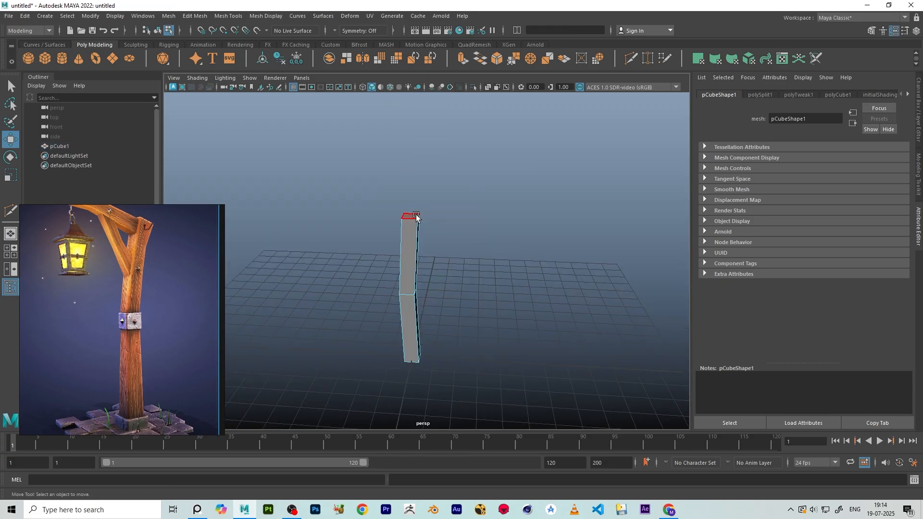
pyautogui.click(416, 215)
pyautogui.keyDown('alt'); pyautogui.moveTo(443, 233); pyautogui.dragTo(452, 202); pyautogui.keyUp('alt')
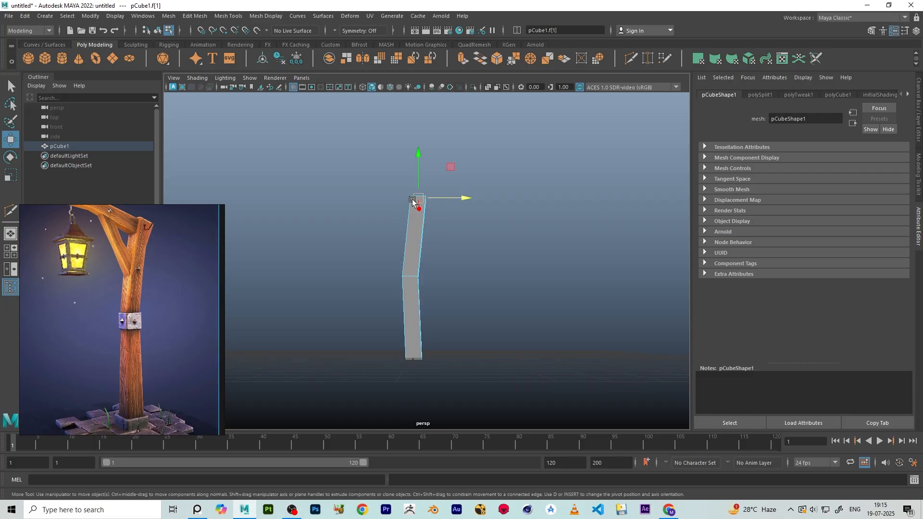
# - Bevel the post's middle edge loop with a fraction of 0.36 and 2 segments to smooth the bend, and deselect the post
pyautogui.scroll(2, 454, 239)
pyautogui.keyDown('alt'); pyautogui.moveTo(453, 239); pyautogui.dragTo(431, 269); pyautogui.keyUp('alt')
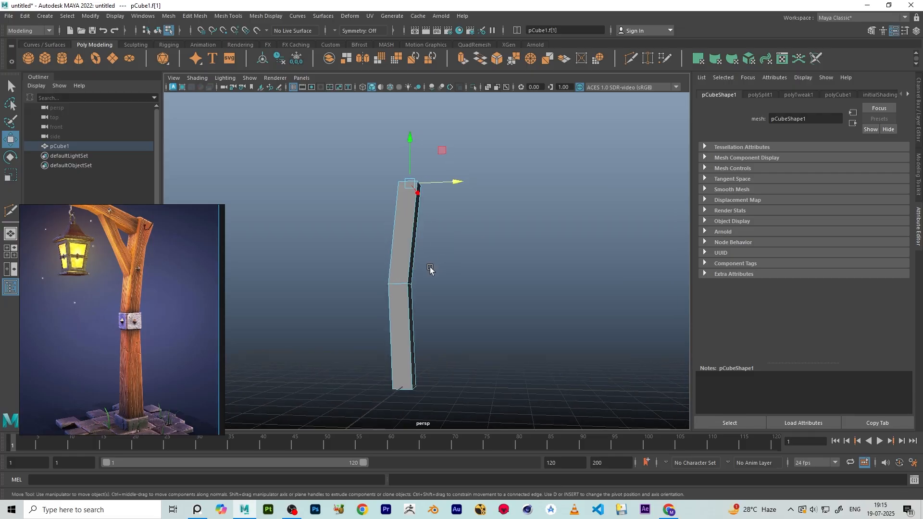
pyautogui.scroll(4, 432, 267)
pyautogui.moveTo(438, 230); pyautogui.dragTo(450, 198, button='right')
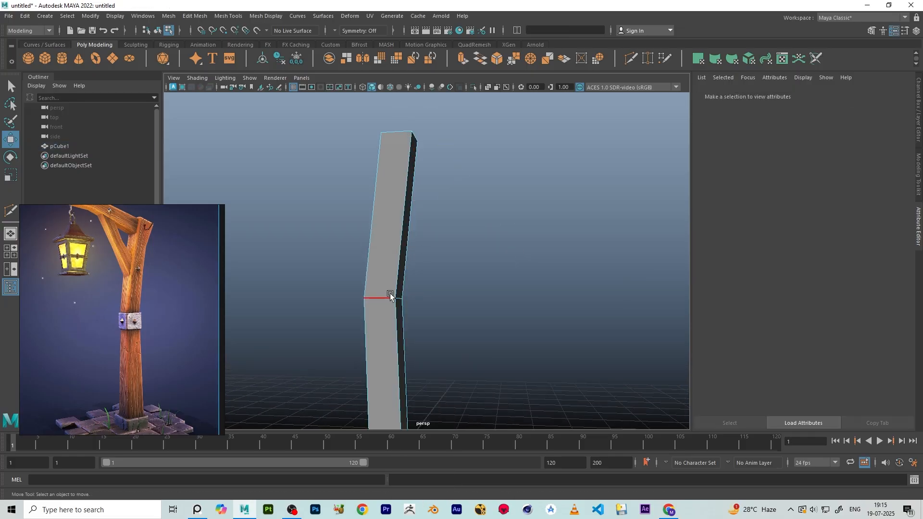
pyautogui.hotkey('ctrl', 'b')
pyautogui.scroll(-3, 473, 211)
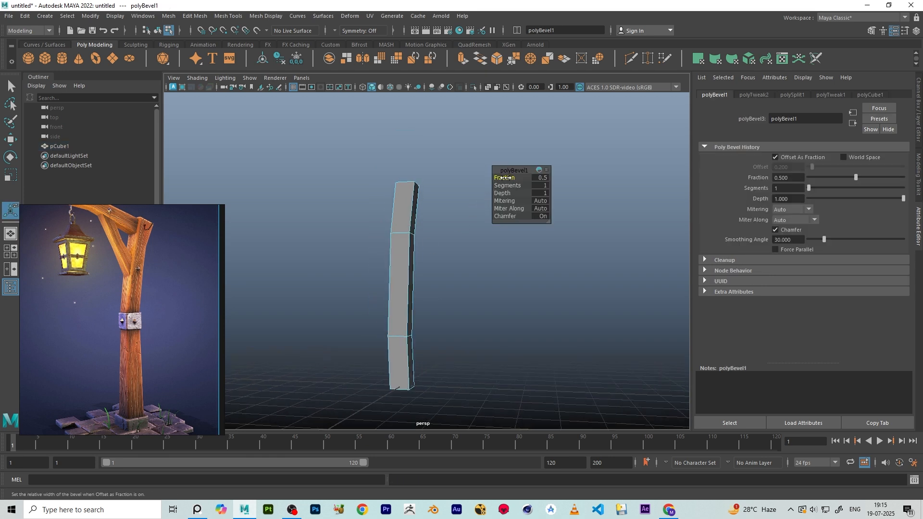
pyautogui.moveTo(506, 177); pyautogui.dragTo(503, 187)
pyautogui.scroll(3, 393, 250)
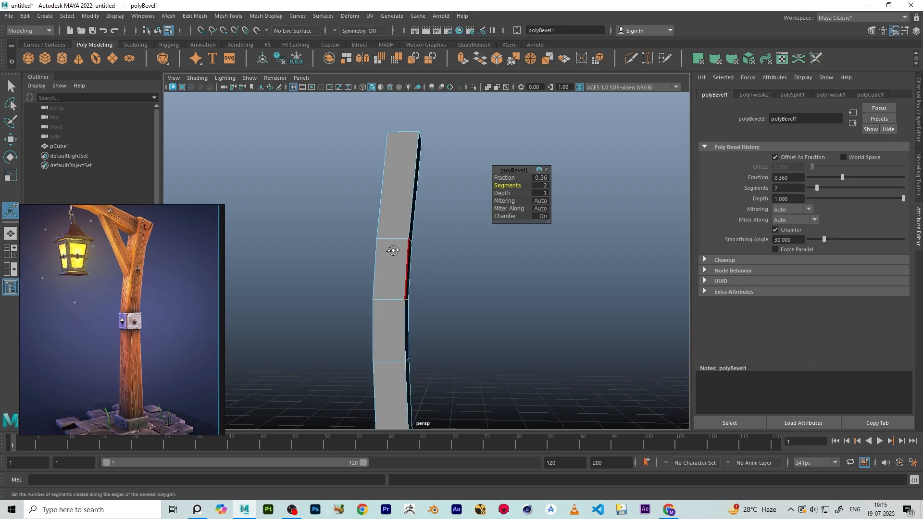
pyautogui.keyDown('alt'); pyautogui.moveTo(393, 250); pyautogui.dragTo(374, 231); pyautogui.keyUp('alt')
pyautogui.moveTo(391, 194); pyautogui.dragTo(436, 180, button='right')
pyautogui.click(447, 192)
pyautogui.scroll(-3, 388, 239)
pyautogui.moveTo(388, 238)
pyautogui.keyDown('alt'); pyautogui.mouseDown()
pyautogui.moveTo(420, 283)
pyautogui.moveTo(538, 278)
pyautogui.moveTo(423, 266)
pyautogui.moveTo(434, 290)
pyautogui.moveTo(406, 201)
pyautogui.moveTo(404, 241)
pyautogui.mouseUp(); pyautogui.keyUp('alt')
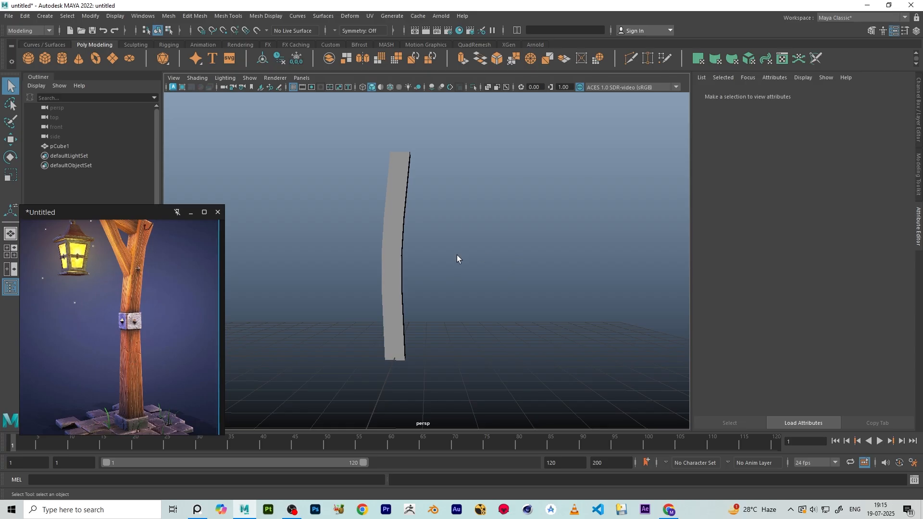
# - Insert an edge loop around the upper section of the post with the Multi-Cut tool
pyautogui.keyDown('alt'); pyautogui.moveTo(460, 252); pyautogui.dragTo(459, 312, button='middle'); pyautogui.keyUp('alt')
pyautogui.click(402, 264)
pyautogui.scroll(3, 422, 236)
pyautogui.keyDown('alt'); pyautogui.moveTo(374, 220); pyautogui.dragTo(389, 256, button='middle'); pyautogui.keyUp('alt')
pyautogui.scroll(2, 432, 234)
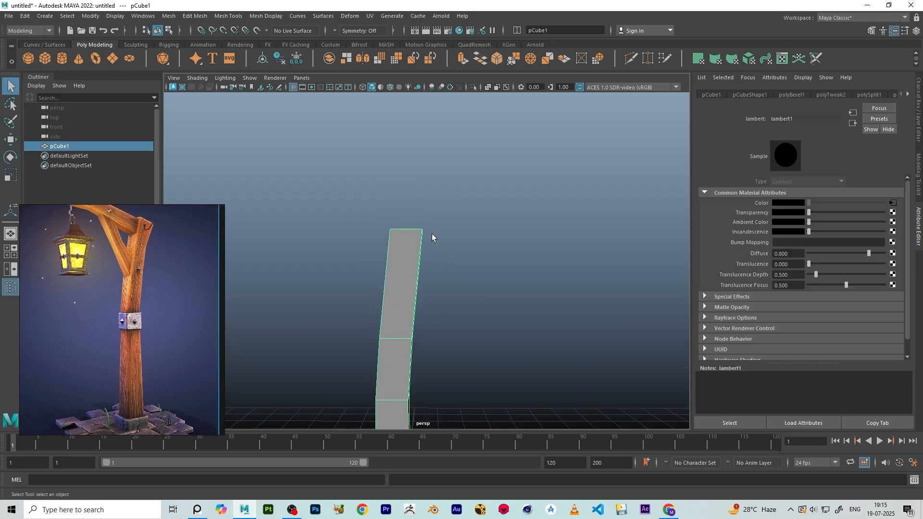
pyautogui.click(631, 58)
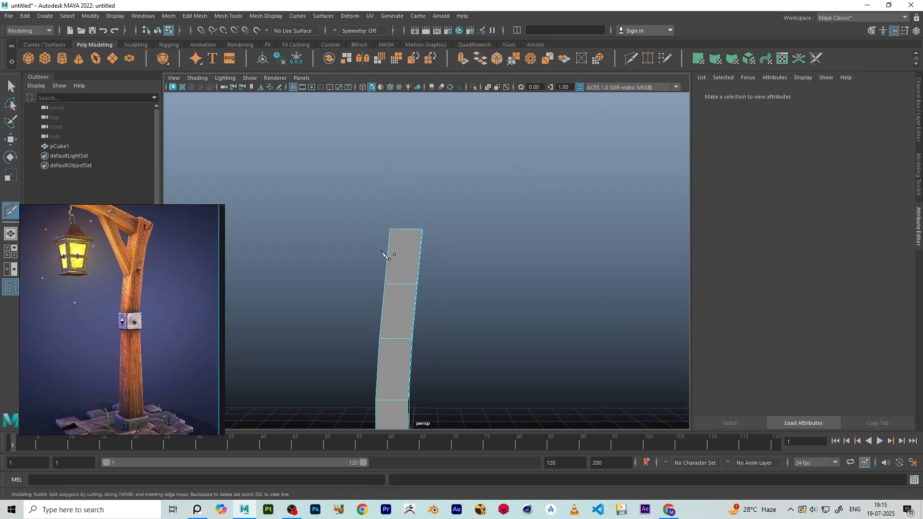
pyautogui.keyDown('alt'); pyautogui.moveTo(383, 253); pyautogui.dragTo(369, 136); pyautogui.keyUp('alt')
# - Slide the newly inserted edge loop along the post's surface to a position closer to the top
pyautogui.press('w')
pyautogui.doubleClick(384, 226)
pyautogui.hotkey('ctrl', 'z')
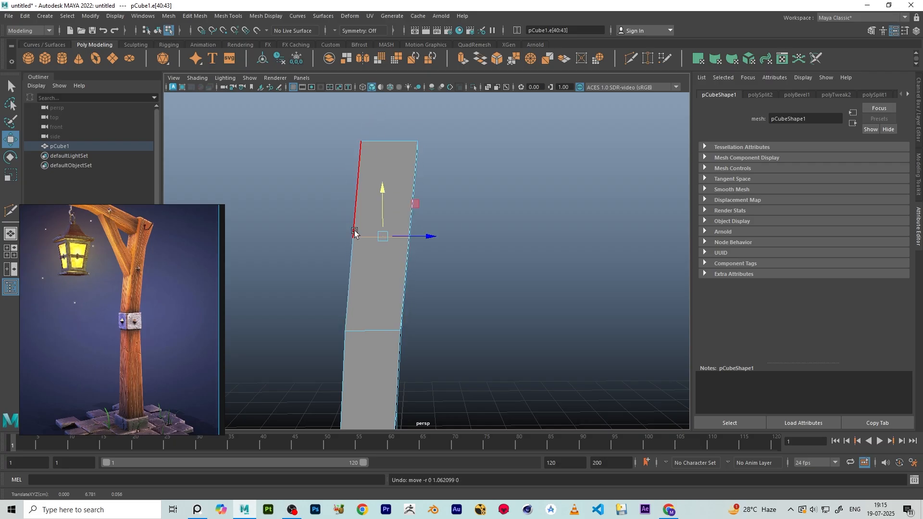
pyautogui.click(195, 16)
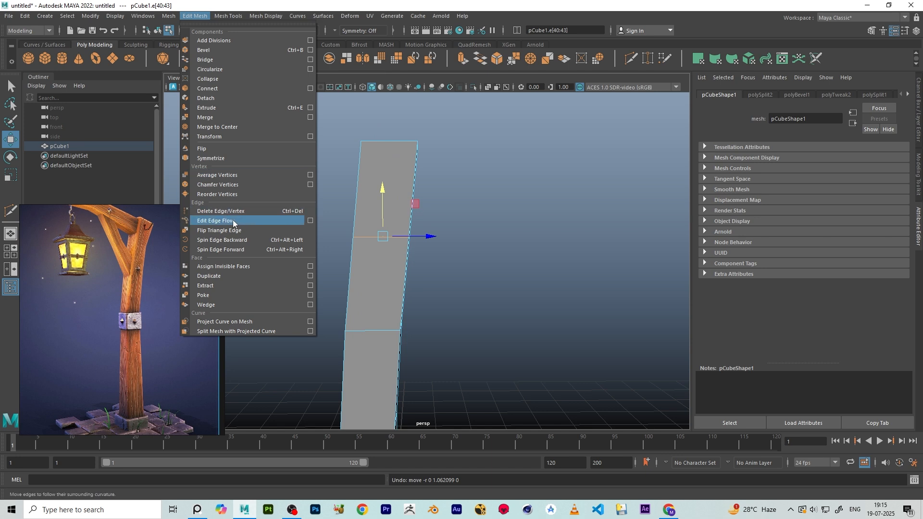
pyautogui.click(258, 220)
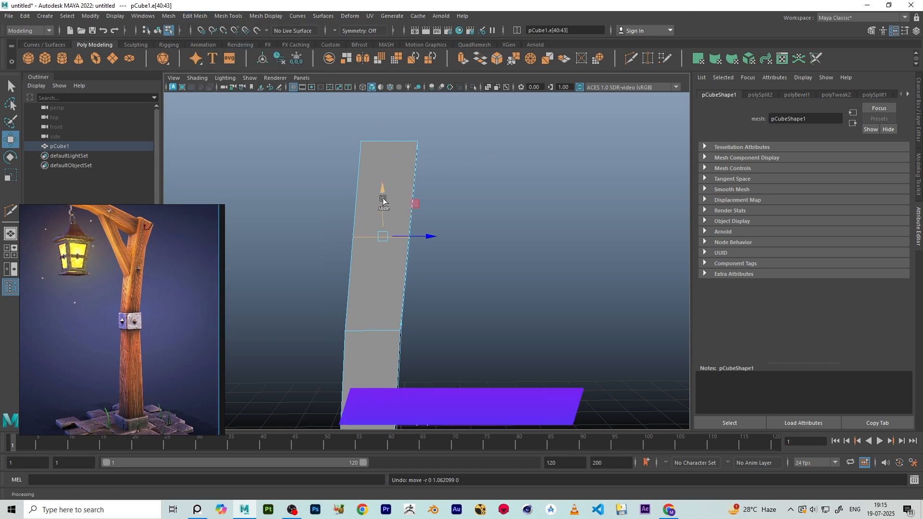
pyautogui.keyDown('ctrl'); pyautogui.keyDown('shift'); pyautogui.moveTo(383, 200); pyautogui.dragTo(388, 141); pyautogui.keyUp('shift'); pyautogui.keyUp('ctrl')
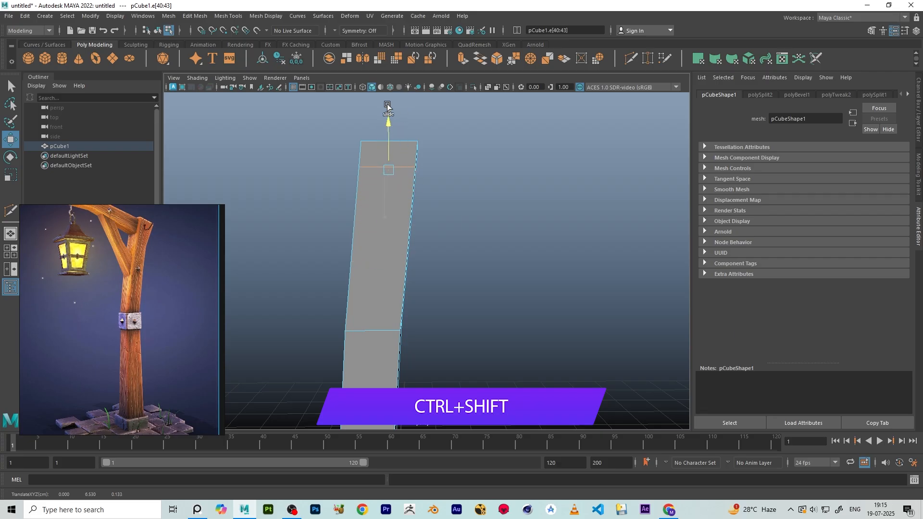
pyautogui.keyDown('ctrl'); pyautogui.keyDown('shift'); pyautogui.moveTo(387, 105); pyautogui.dragTo(377, 197, button='middle'); pyautogui.keyUp('shift'); pyautogui.keyUp('ctrl')
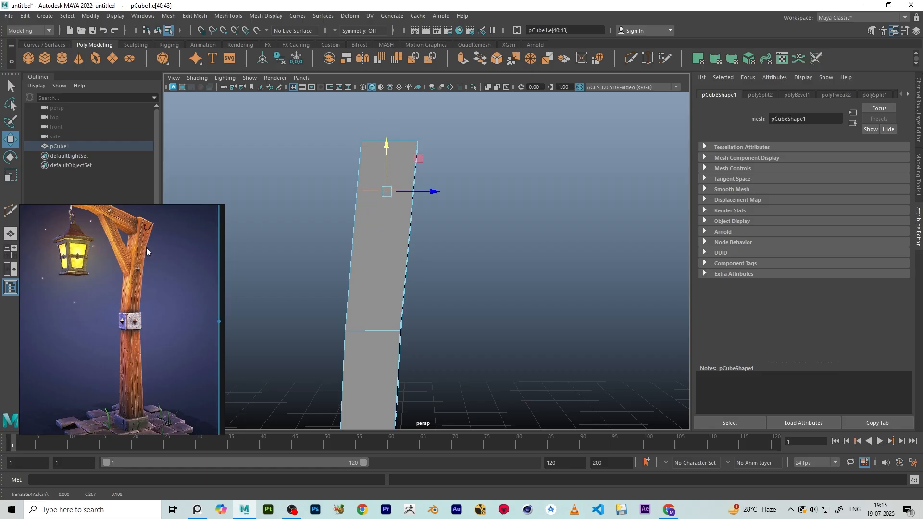
# - Move the outer edge of the upper loop inward so the post's top flares outward like the reference
pyautogui.keyDown('alt'); pyautogui.moveTo(463, 243); pyautogui.dragTo(449, 249); pyautogui.keyUp('alt')
pyautogui.click(466, 223)
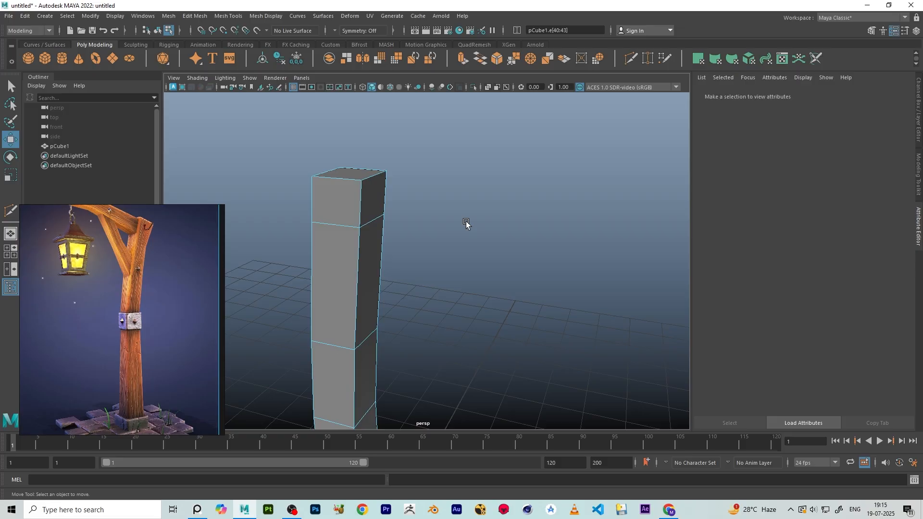
pyautogui.click(369, 219)
pyautogui.moveTo(402, 225); pyautogui.dragTo(392, 224)
pyautogui.keyDown('alt'); pyautogui.moveTo(391, 225); pyautogui.dragTo(385, 206); pyautogui.keyUp('alt')
# - Insert another edge loop just below the flare and shift its outer edge inward to smooth the transition
pyautogui.click(630, 59)
pyautogui.keyDown('ctrl'); pyautogui.click(390, 243); pyautogui.keyUp('ctrl')
pyautogui.press('w')
pyautogui.click(379, 215)
pyautogui.click(432, 205)
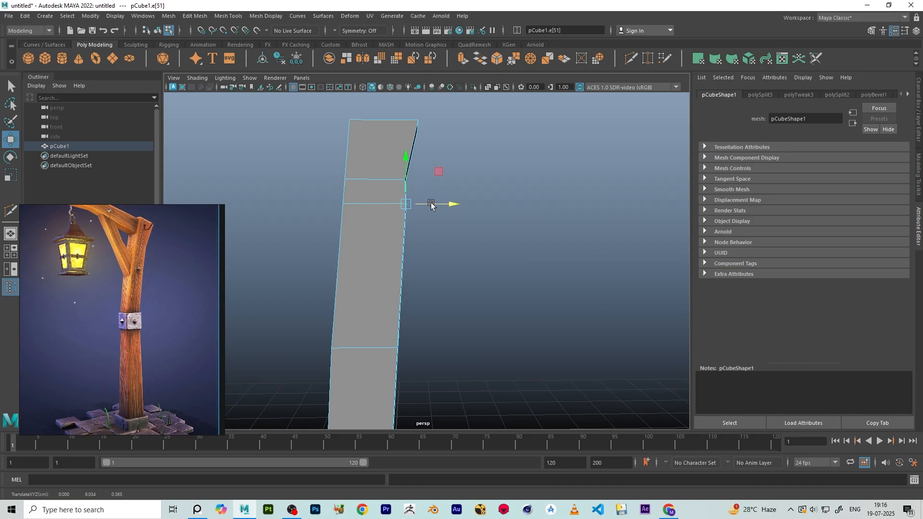
pyautogui.keyDown('alt'); pyautogui.moveTo(431, 205); pyautogui.dragTo(416, 204); pyautogui.keyUp('alt')
pyautogui.moveTo(396, 171); pyautogui.dragTo(423, 146, button='right')
pyautogui.click(490, 190)
# - Bevel the post's long corner edges and both end outlines with a fraction of about 0.24, and adjust the segment count
pyautogui.keyDown('alt'); pyautogui.moveTo(491, 190); pyautogui.dragTo(483, 178); pyautogui.keyUp('alt')
pyautogui.scroll(-4, 482, 177)
pyautogui.keyDown('alt'); pyautogui.moveTo(433, 206); pyautogui.dragTo(411, 214); pyautogui.keyUp('alt')
pyautogui.scroll(2, 412, 210)
pyautogui.click(416, 204)
pyautogui.scroll(3, 417, 204)
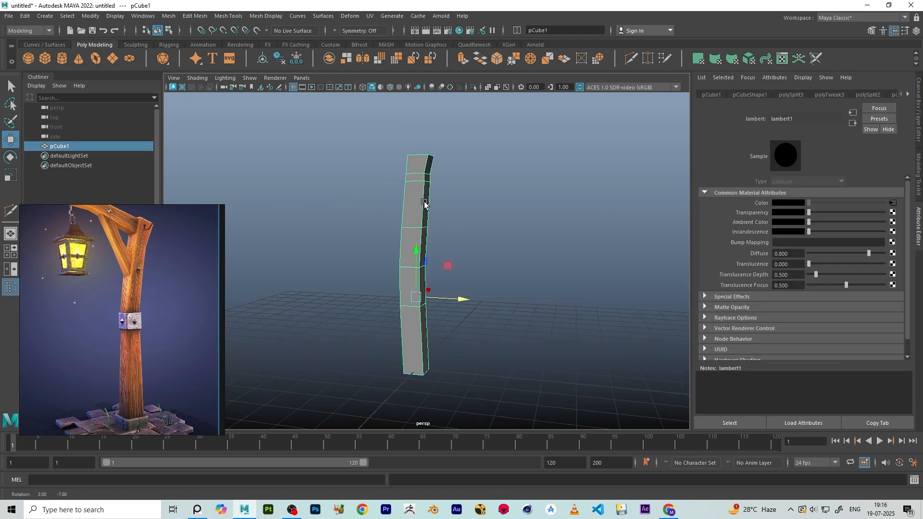
pyautogui.moveTo(425, 202); pyautogui.dragTo(447, 156, button='right')
pyautogui.keyDown('alt'); pyautogui.moveTo(387, 222); pyautogui.dragTo(418, 335); pyautogui.keyUp('alt')
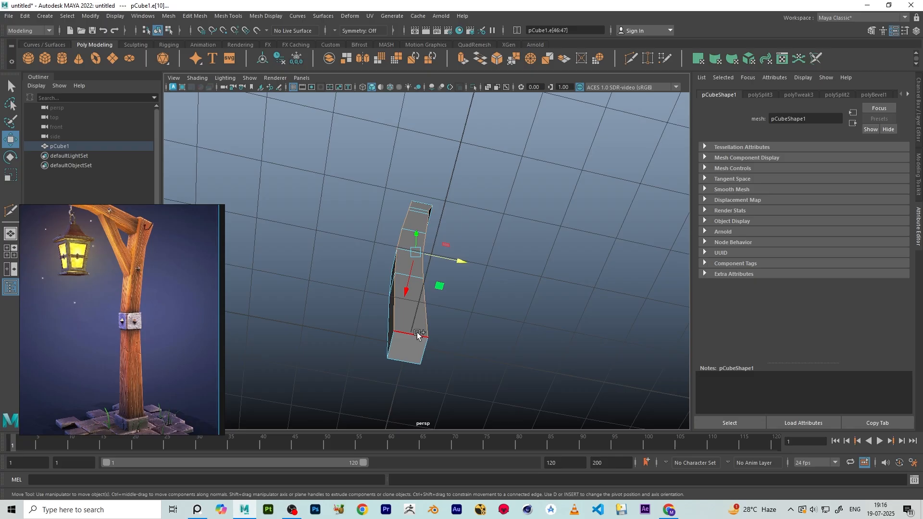
pyautogui.click(420, 357)
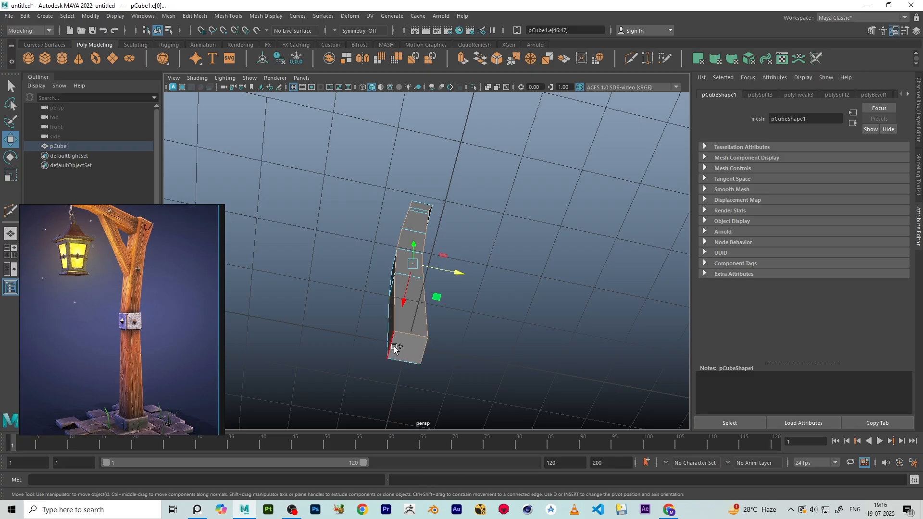
pyautogui.keyDown('alt'); pyautogui.moveTo(412, 338); pyautogui.dragTo(410, 231); pyautogui.keyUp('alt')
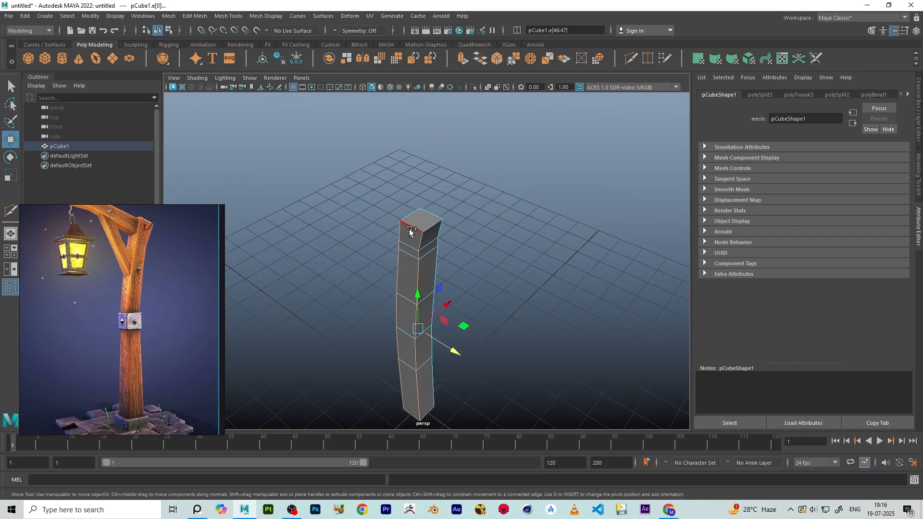
pyautogui.keyDown('shift'); pyautogui.click(411, 226); pyautogui.keyUp('shift')
pyautogui.keyDown('shift'); pyautogui.click(412, 213); pyautogui.keyUp('shift')
pyautogui.keyDown('alt'); pyautogui.moveTo(493, 280); pyautogui.dragTo(402, 241); pyautogui.keyUp('alt')
pyautogui.keyDown('alt'); pyautogui.moveTo(468, 283); pyautogui.dragTo(469, 321); pyautogui.keyUp('alt')
pyautogui.keyDown('alt'); pyautogui.moveTo(349, 227); pyautogui.dragTo(397, 248); pyautogui.keyUp('alt')
pyautogui.scroll(-5, 424, 226)
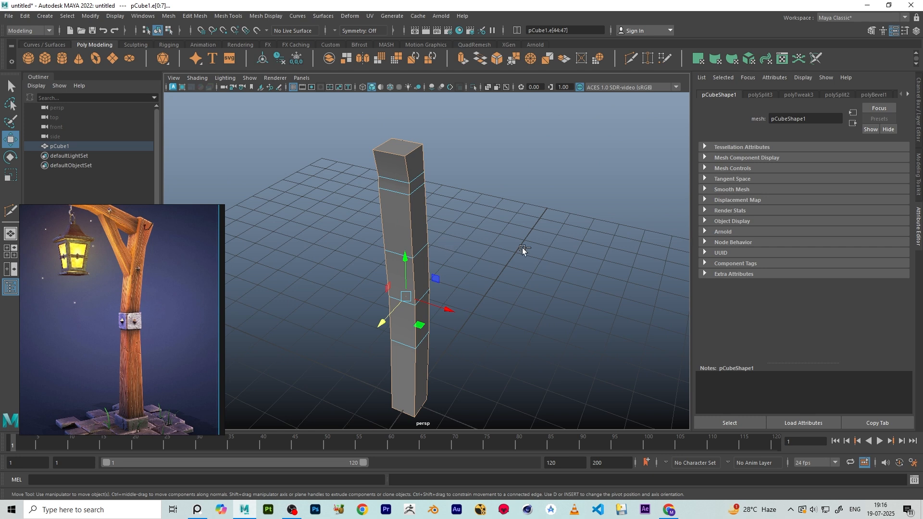
pyautogui.hotkey('ctrl', 'b')
pyautogui.moveTo(499, 175); pyautogui.dragTo(496, 173, button='middle')
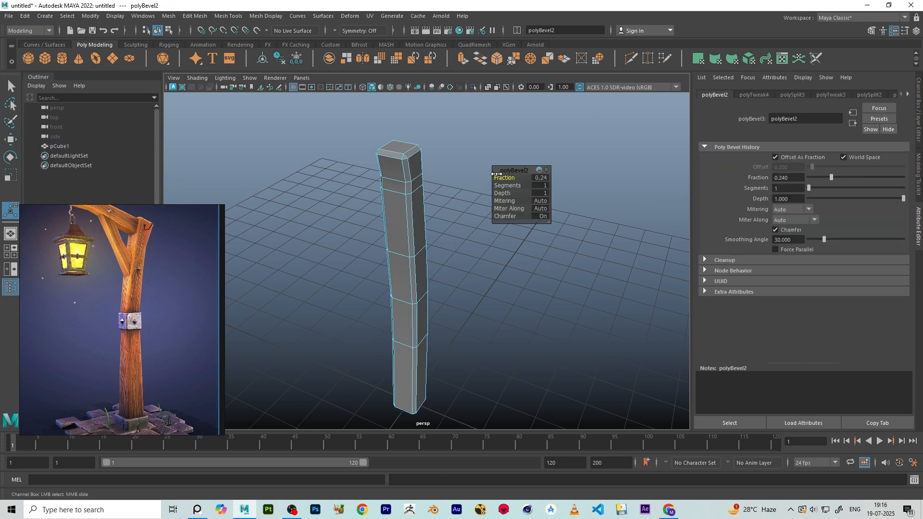
pyautogui.moveTo(500, 185); pyautogui.dragTo(509, 187, button='middle')
pyautogui.moveTo(397, 159); pyautogui.dragTo(425, 137, button='right')
pyautogui.press('q')
pyautogui.click(468, 176)
# - Bring the reference's top arm into view, then duplicate the post beside the original and raise the copy
pyautogui.keyDown('alt'); pyautogui.moveTo(468, 175); pyautogui.dragTo(476, 309); pyautogui.keyUp('alt')
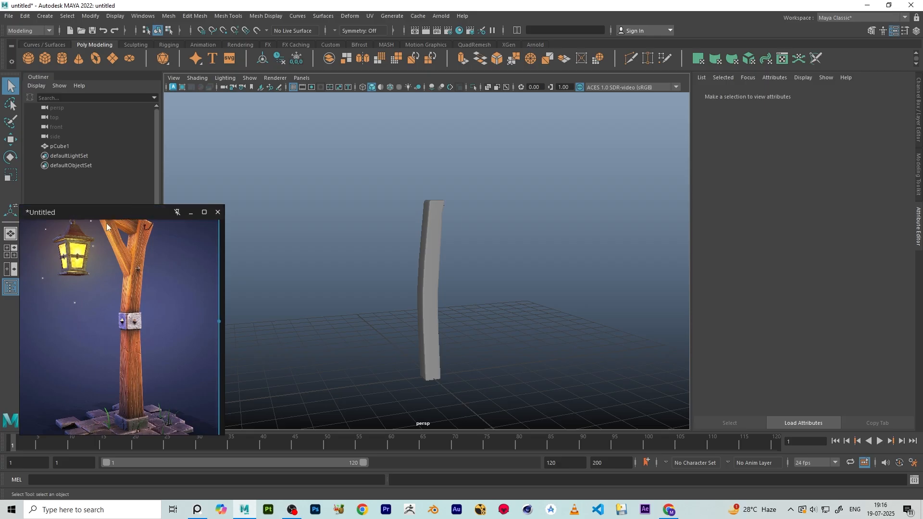
pyautogui.scroll(-2, 105, 316)
pyautogui.scroll(2, 106, 290)
pyautogui.moveTo(109, 263); pyautogui.dragTo(115, 287, button='middle')
pyautogui.scroll(1, 83, 248)
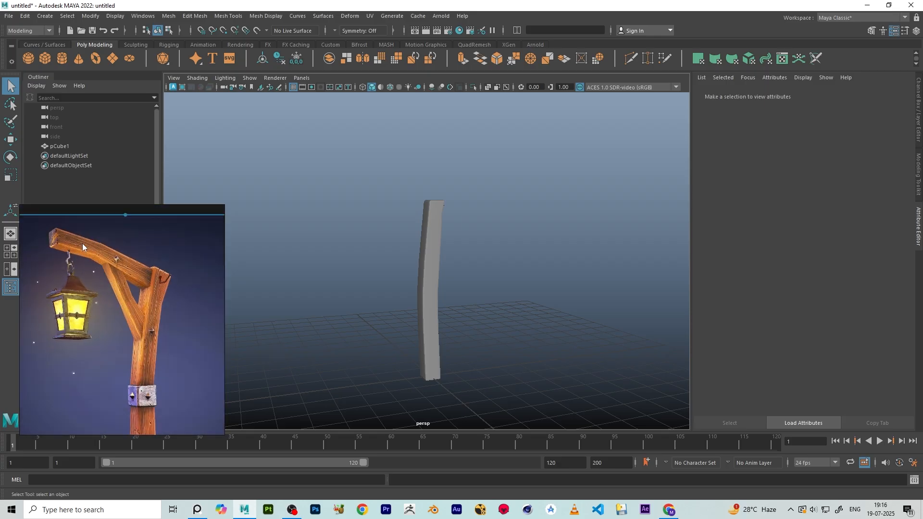
pyautogui.click(424, 283)
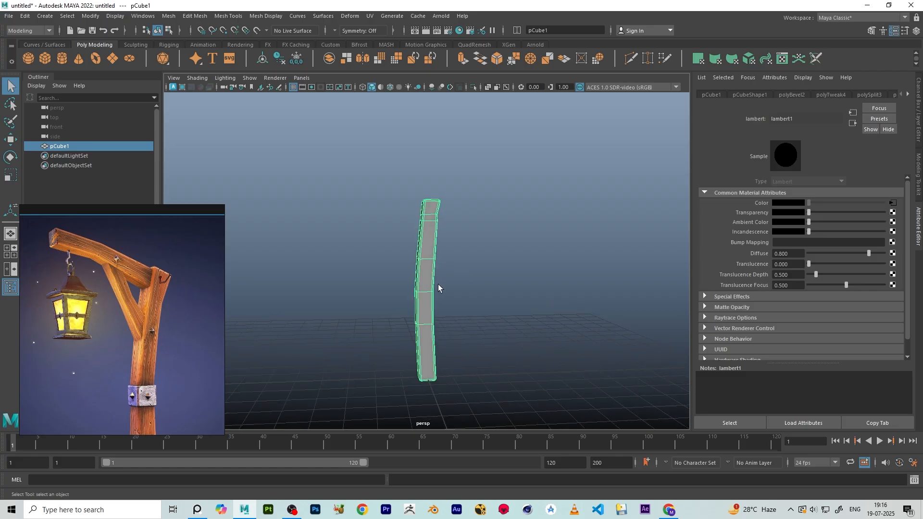
pyautogui.press('w')
pyautogui.keyDown('shift'); pyautogui.moveTo(457, 315); pyautogui.dragTo(413, 313); pyautogui.keyUp('shift')
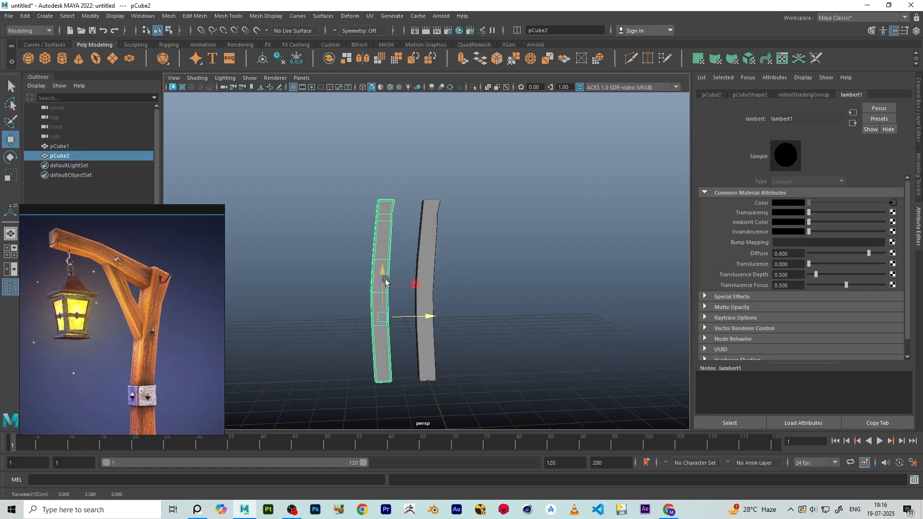
pyautogui.moveTo(385, 280); pyautogui.dragTo(394, 166)
# - Rotate the copied beam to horizontal, place it at the post's top as the lantern arm, and switch to vertex editing
pyautogui.press('e')
pyautogui.scroll(2, 403, 190)
pyautogui.press('w')
pyautogui.scroll(-4, 389, 210)
pyautogui.moveTo(423, 212); pyautogui.dragTo(394, 229)
pyautogui.moveTo(395, 229); pyautogui.dragTo(366, 226, button='right')
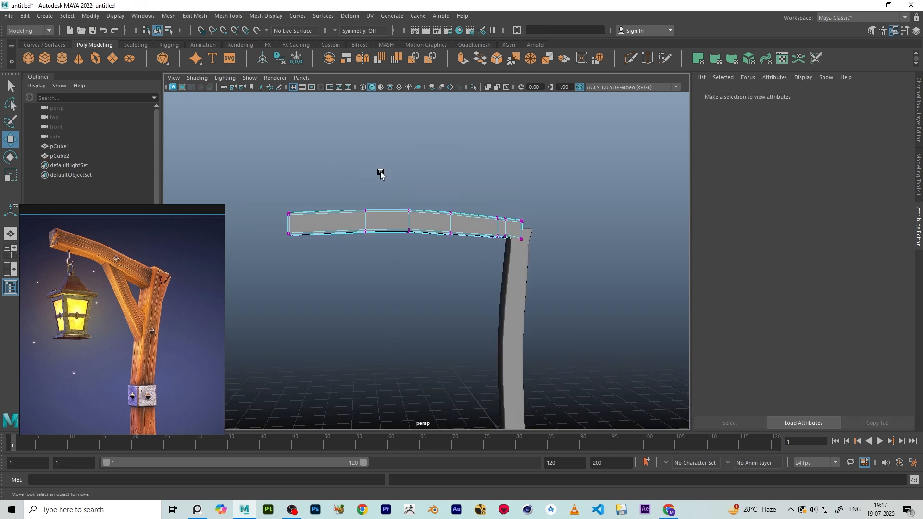
# - Move the vertices at the arm's free end towards the post to shorten the arm
pyautogui.keyDown('alt'); pyautogui.moveTo(382, 173); pyautogui.dragTo(438, 181, button='middle'); pyautogui.keyUp('alt')
pyautogui.moveTo(278, 186); pyautogui.dragTo(404, 262)
pyautogui.hotkey('ctrl', 'z')
pyautogui.keyDown('alt'); pyautogui.moveTo(469, 216); pyautogui.dragTo(434, 247); pyautogui.keyUp('alt')
pyautogui.keyDown('alt'); pyautogui.moveTo(393, 223); pyautogui.dragTo(366, 219); pyautogui.keyUp('alt')
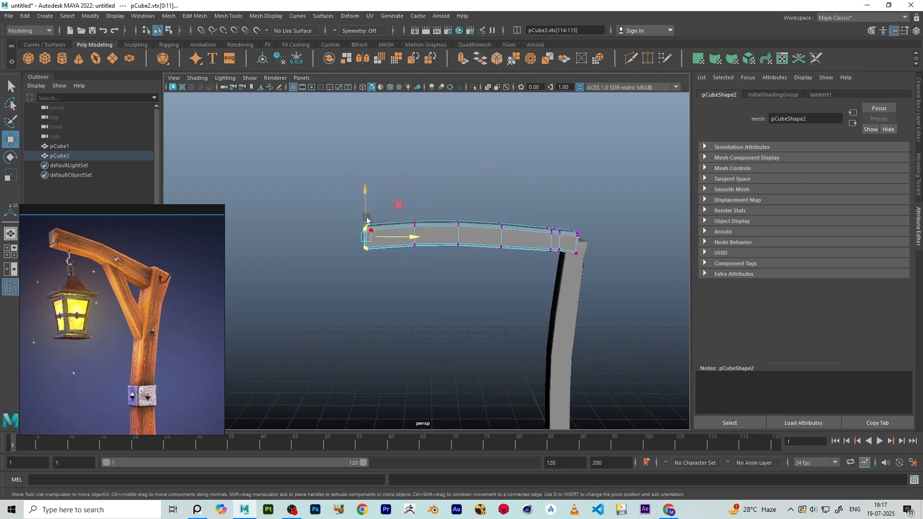
pyautogui.scroll(-5, 491, 234)
pyautogui.scroll(4, 492, 241)
pyautogui.keyDown('alt'); pyautogui.moveTo(492, 244); pyautogui.dragTo(513, 260); pyautogui.keyUp('alt')
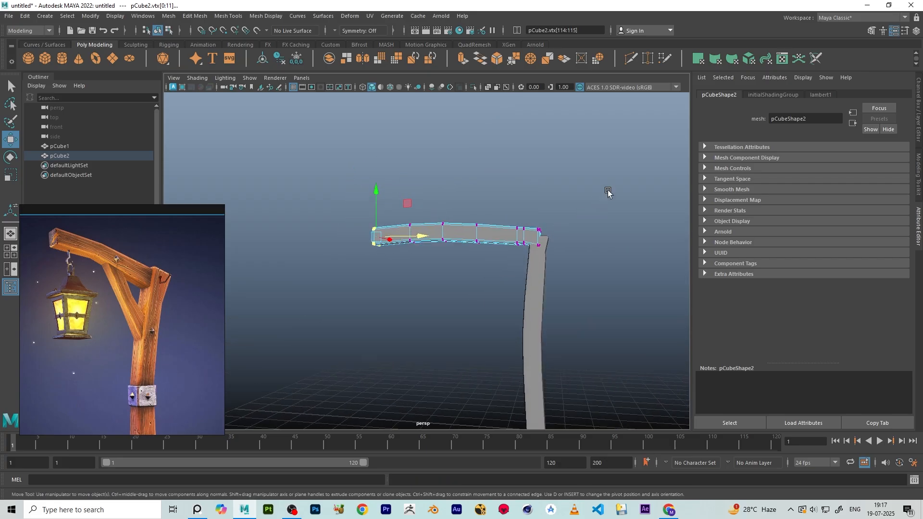
# - Shift the vertex groups on the arm's post side towards its free end to shorten the arm further
pyautogui.moveTo(608, 191); pyautogui.dragTo(426, 312)
pyautogui.keyDown('alt'); pyautogui.moveTo(519, 269); pyautogui.dragTo(476, 289); pyautogui.keyUp('alt')
pyautogui.moveTo(554, 236)
pyautogui.mouseDown()
pyautogui.moveTo(503, 202)
pyautogui.moveTo(515, 264)
pyautogui.moveTo(548, 250)
pyautogui.mouseUp()
pyautogui.click(503, 212)
pyautogui.hotkey('ctrl', 'z')
pyautogui.moveTo(601, 144); pyautogui.dragTo(479, 282)
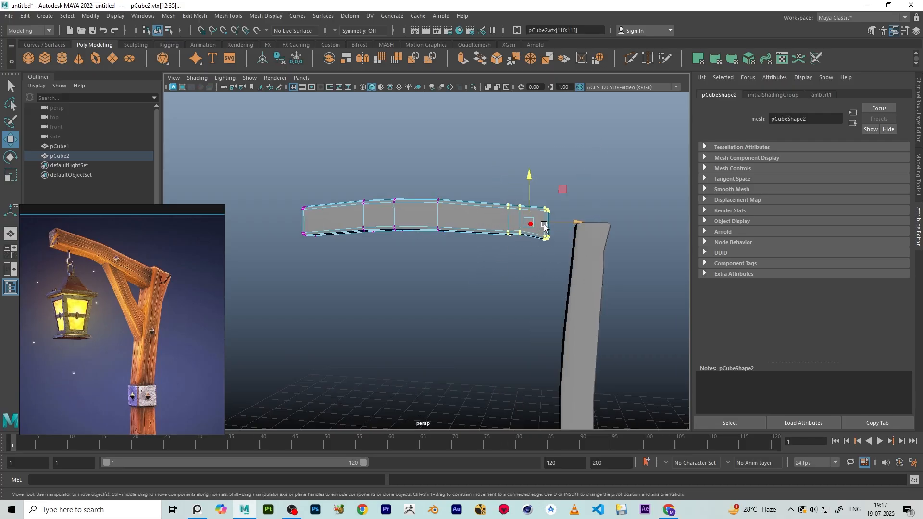
pyautogui.moveTo(544, 226); pyautogui.dragTo(473, 228)
pyautogui.scroll(5, 495, 250)
# - Adjust the vertices at both ends of the arm vertically so it slopes gently down towards the post
pyautogui.keyDown('alt'); pyautogui.moveTo(498, 256); pyautogui.dragTo(541, 225); pyautogui.keyUp('alt')
pyautogui.moveTo(502, 249); pyautogui.dragTo(475, 249)
pyautogui.scroll(-7, 478, 266)
pyautogui.keyDown('alt'); pyautogui.moveTo(470, 279); pyautogui.dragTo(451, 278, button='middle'); pyautogui.keyUp('alt')
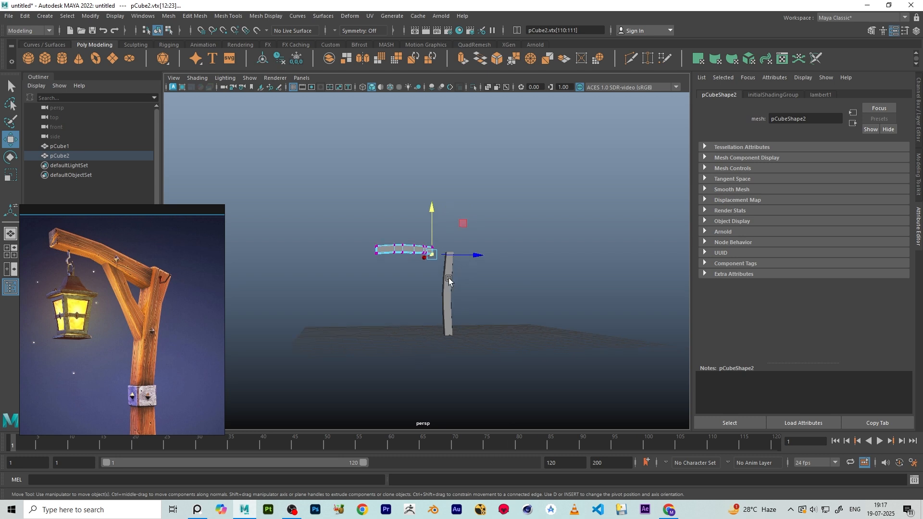
pyautogui.scroll(6, 447, 278)
pyautogui.moveTo(280, 182); pyautogui.dragTo(347, 310)
pyautogui.keyDown('ctrl'); pyautogui.moveTo(403, 268); pyautogui.dragTo(336, 226); pyautogui.keyUp('ctrl')
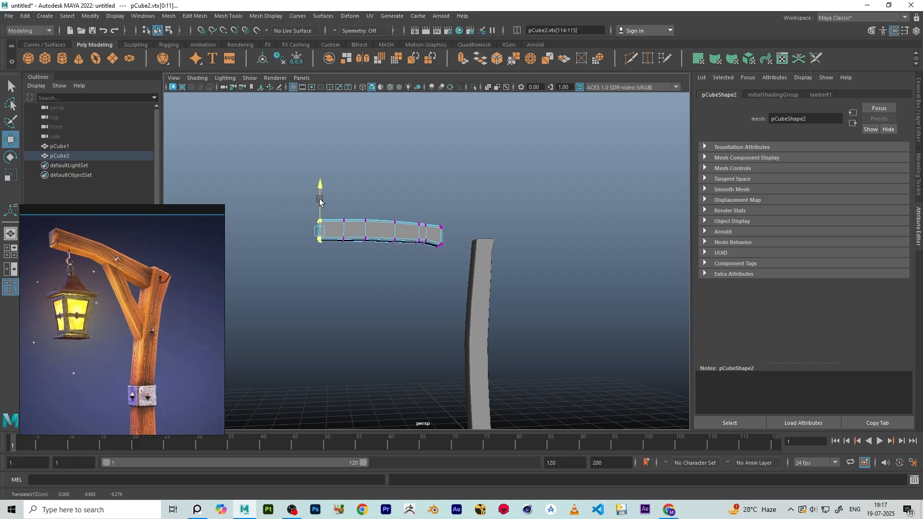
pyautogui.keyDown('alt'); pyautogui.moveTo(319, 200); pyautogui.dragTo(370, 283, button='middle'); pyautogui.keyUp('alt')
# - Reshape the arm's underside by raising the vertices near the middle and adjusting the neighbouring ones, and clear the selection
pyautogui.moveTo(403, 247); pyautogui.dragTo(380, 229)
pyautogui.moveTo(425, 283); pyautogui.dragTo(439, 243)
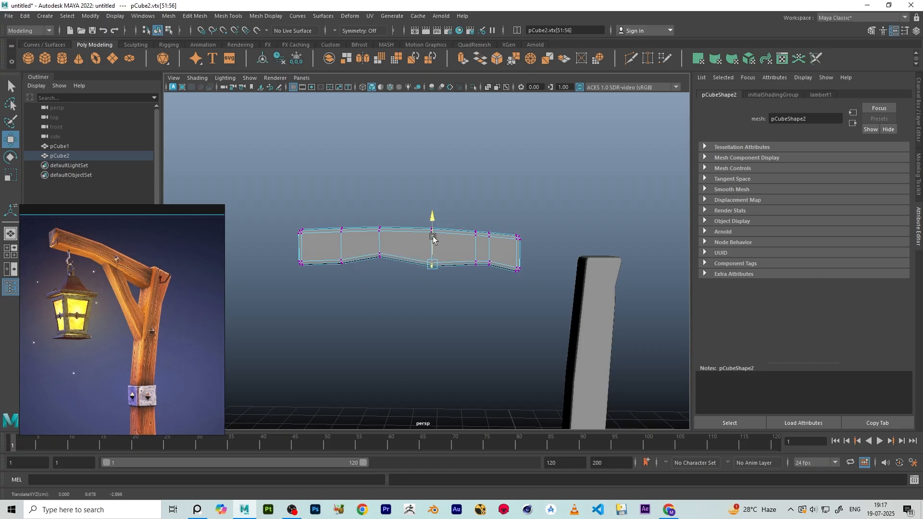
pyautogui.keyDown('alt'); pyautogui.moveTo(429, 245); pyautogui.dragTo(507, 304, button='middle'); pyautogui.keyUp('alt')
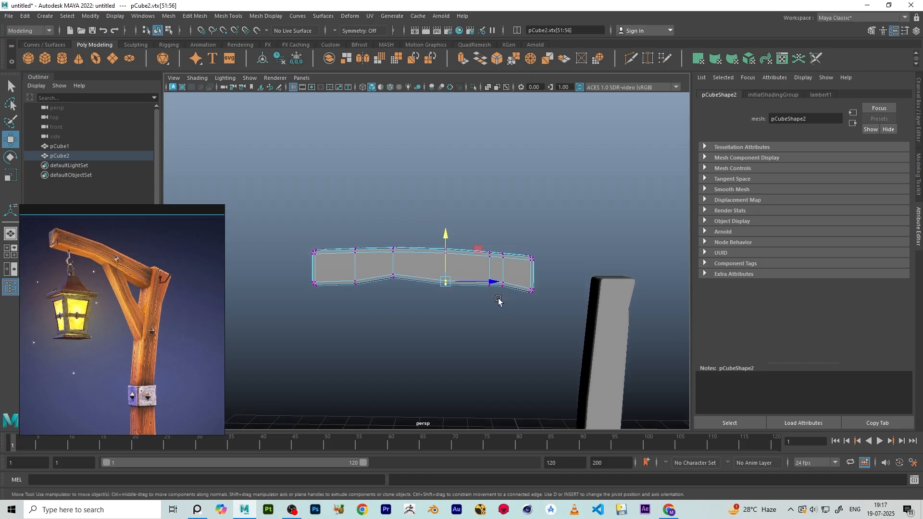
pyautogui.moveTo(478, 301); pyautogui.dragTo(512, 247)
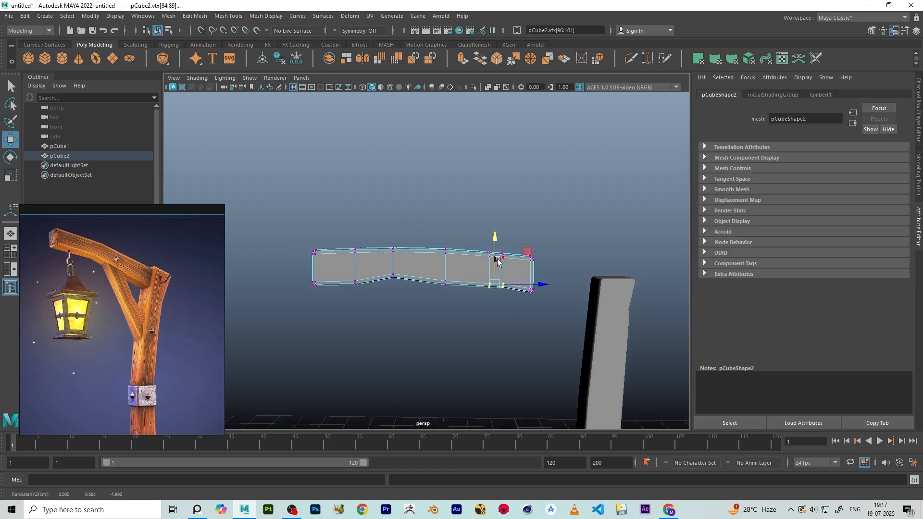
pyautogui.keyDown('alt'); pyautogui.moveTo(335, 291); pyautogui.dragTo(353, 275, button='middle'); pyautogui.keyUp('alt')
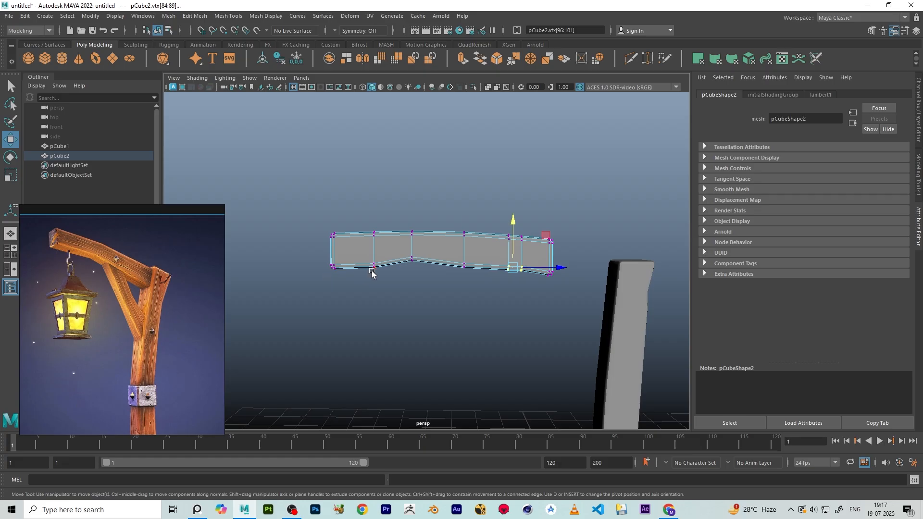
pyautogui.moveTo(372, 255); pyautogui.dragTo(376, 229)
pyautogui.moveTo(428, 217); pyautogui.dragTo(484, 182, button='right')
pyautogui.click(484, 182)
# - Move the whole arm horizontally until its end meets the top of the post, and deselect it
pyautogui.scroll(-5, 475, 194)
pyautogui.keyDown('alt'); pyautogui.moveTo(463, 223); pyautogui.dragTo(412, 199, button='middle'); pyautogui.keyUp('alt')
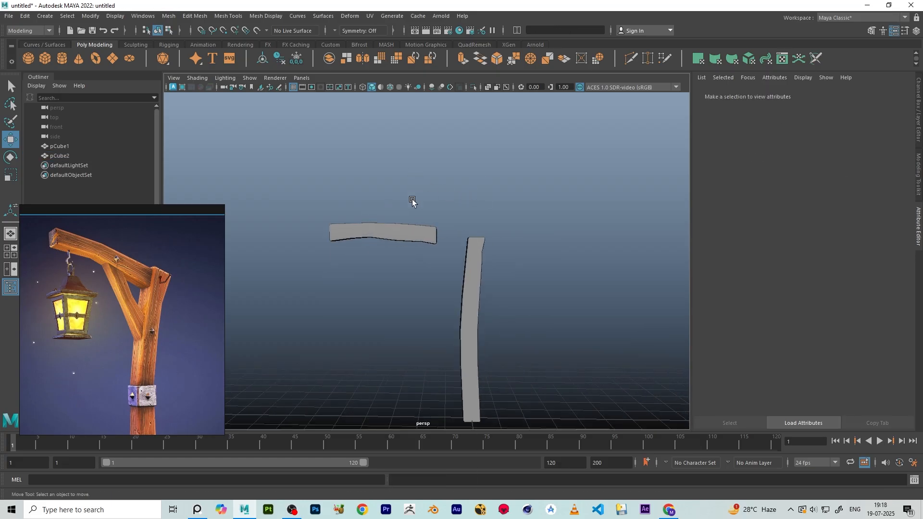
pyautogui.scroll(3, 404, 212)
pyautogui.click(392, 221)
pyautogui.moveTo(359, 221); pyautogui.dragTo(409, 234)
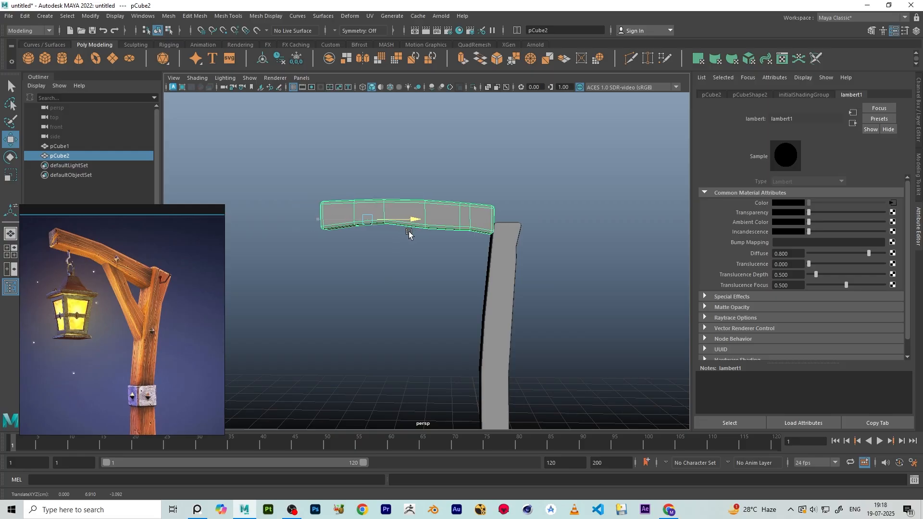
pyautogui.moveTo(371, 184); pyautogui.dragTo(372, 201)
pyautogui.hotkey('ctrl', 'z')
pyautogui.scroll(-4, 375, 201)
pyautogui.click(423, 192)
# - Add a polygon cube, snap it to the top of the post and move it out to the arm's free end
pyautogui.keyDown('alt'); pyautogui.moveTo(435, 191); pyautogui.dragTo(461, 280); pyautogui.keyUp('alt')
pyautogui.scroll(-6, 444, 249)
pyautogui.scroll(3, 447, 286)
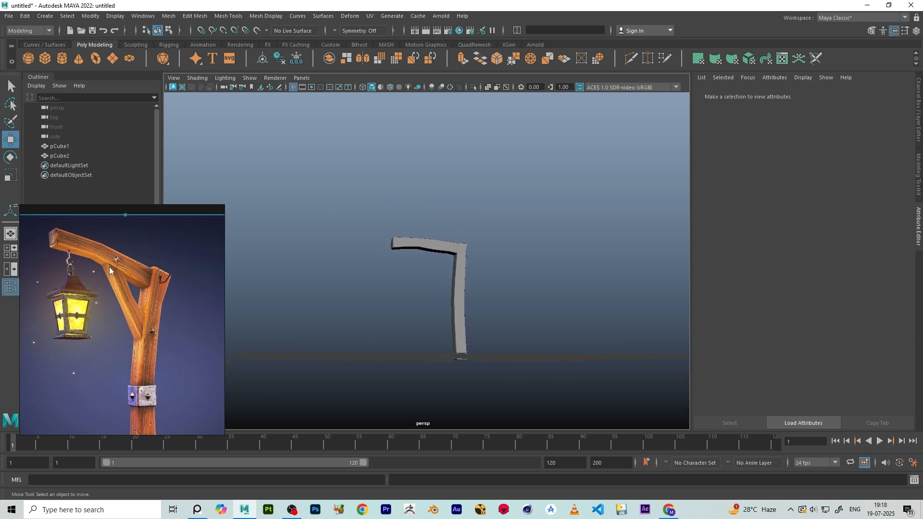
pyautogui.scroll(3, 410, 281)
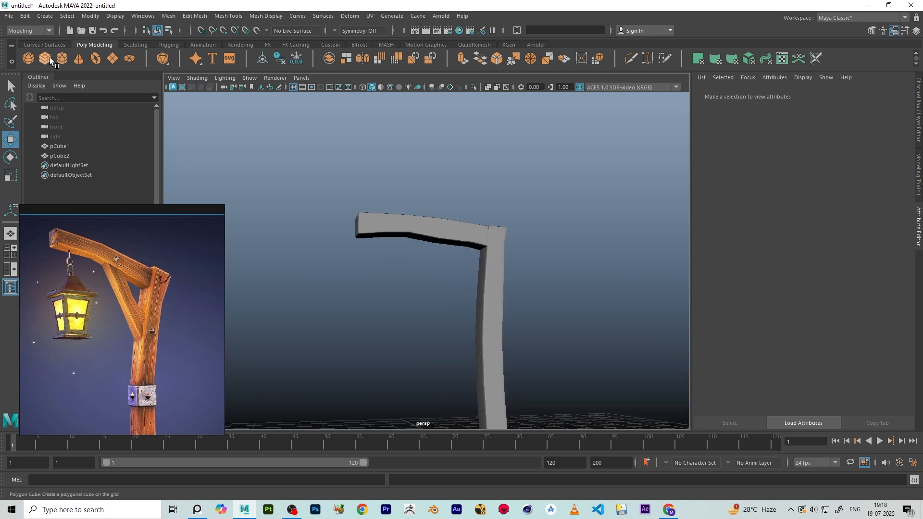
pyautogui.keyDown('alt'); pyautogui.moveTo(509, 259); pyautogui.dragTo(540, 262); pyautogui.keyUp('alt')
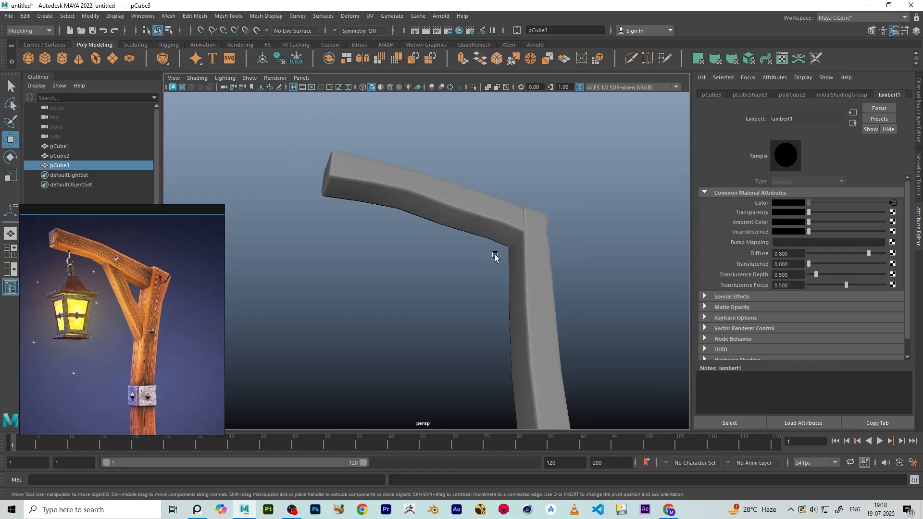
pyautogui.click(535, 265)
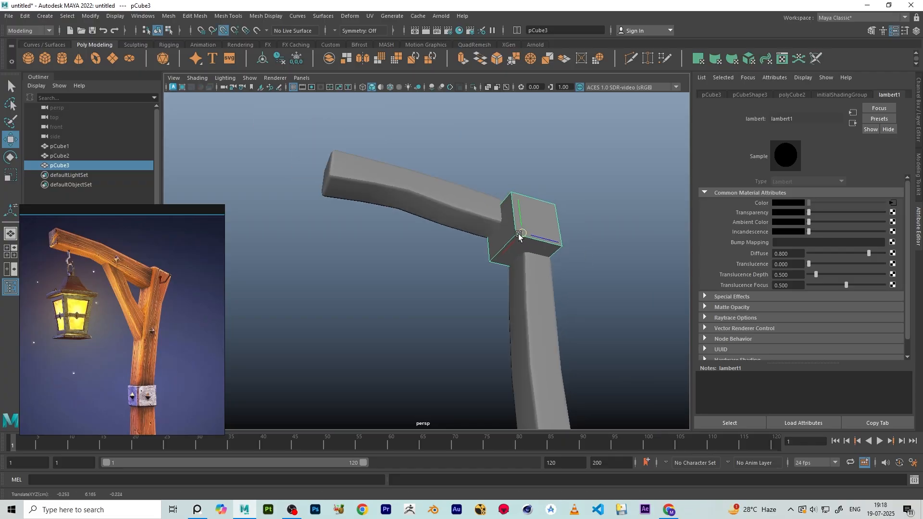
pyautogui.keyDown('alt'); pyautogui.moveTo(535, 265); pyautogui.dragTo(515, 299); pyautogui.keyUp('alt')
pyautogui.moveTo(545, 271); pyautogui.dragTo(506, 272)
pyautogui.keyDown('alt'); pyautogui.moveTo(506, 273); pyautogui.dragTo(337, 245); pyautogui.keyUp('alt')
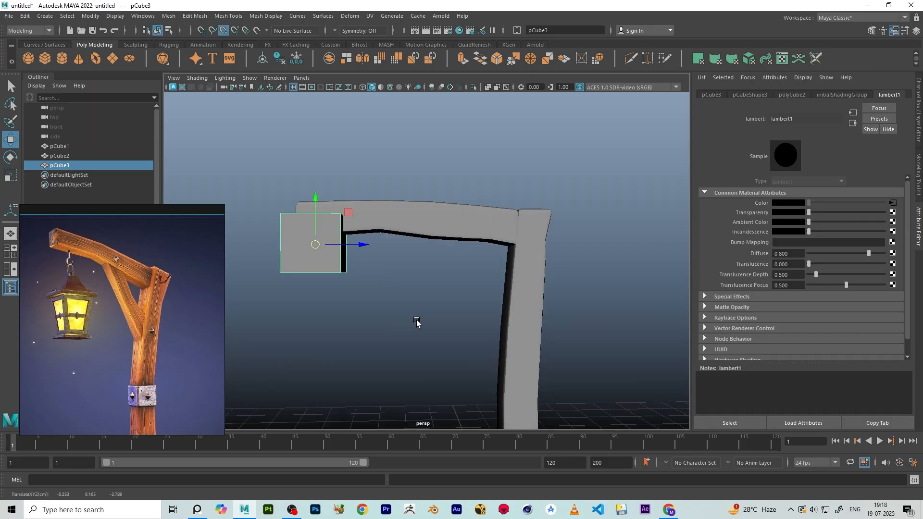
# - Move the cube into the corner under the arm beside the post and scale it down to brace thickness
pyautogui.moveTo(508, 243); pyautogui.dragTo(514, 253, button='middle')
pyautogui.keyDown('alt'); pyautogui.moveTo(528, 272); pyautogui.dragTo(456, 282); pyautogui.keyUp('alt')
pyautogui.press('r')
pyautogui.press('w')
pyautogui.press('r')
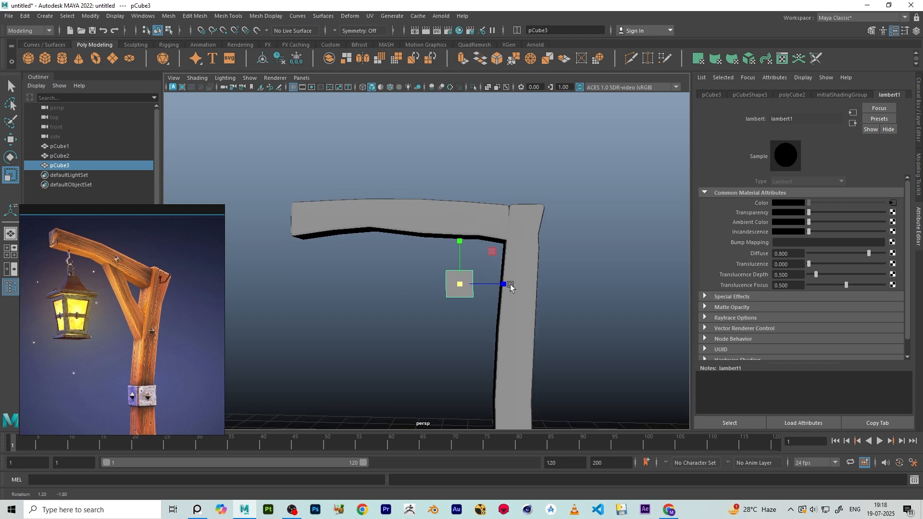
# - Stretch the small cube vertically into a long bar and rotate it diagonally to bridge the arm and the post
pyautogui.scroll(2, 489, 285)
pyautogui.moveTo(471, 248); pyautogui.dragTo(469, 158)
pyautogui.scroll(-2, 481, 270)
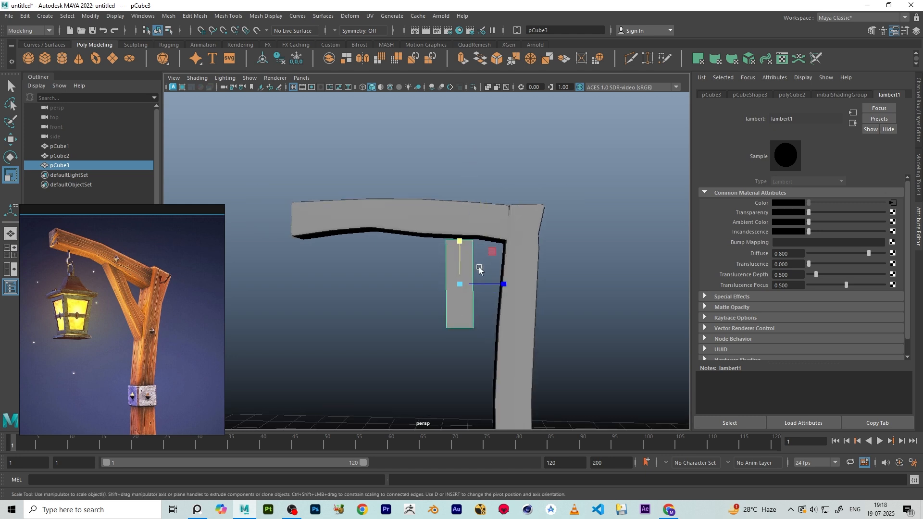
pyautogui.moveTo(523, 269); pyautogui.dragTo(524, 243, button='middle')
pyautogui.press('e')
pyautogui.moveTo(500, 270); pyautogui.dragTo(487, 263)
pyautogui.press('r')
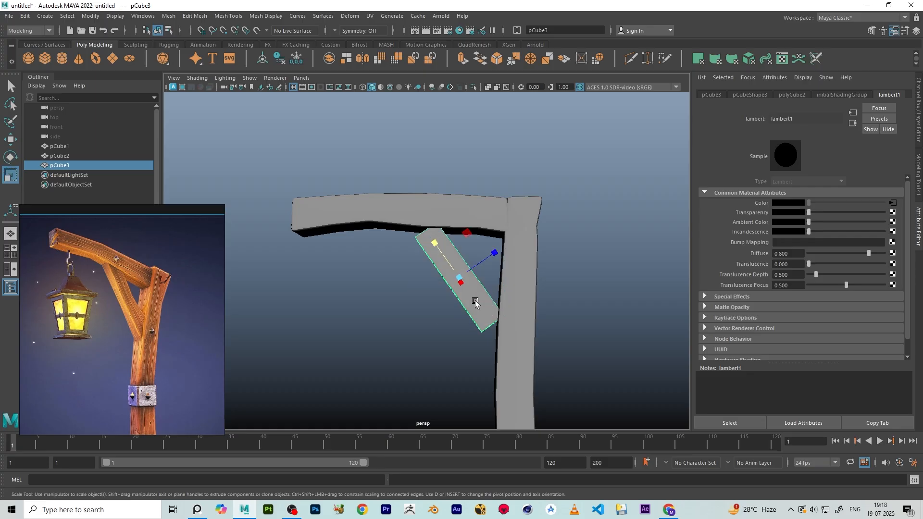
pyautogui.scroll(2, 496, 267)
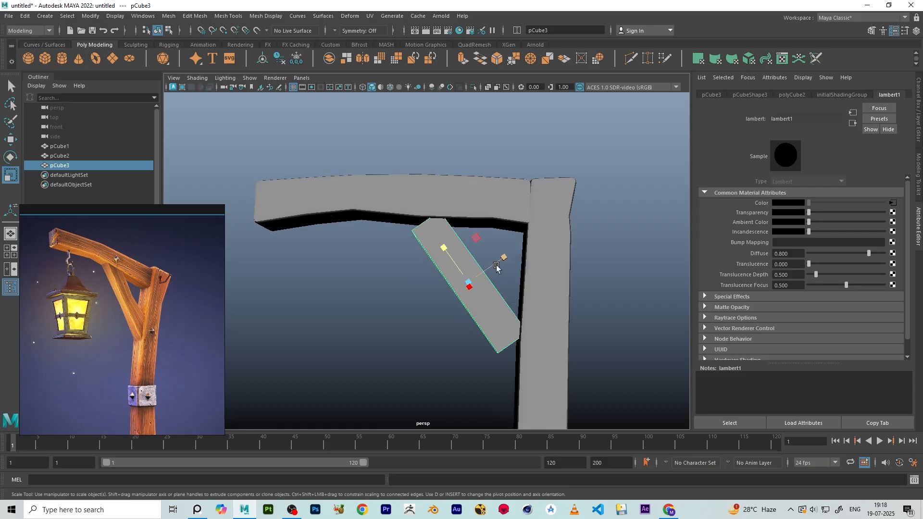
pyautogui.keyDown('ctrl'); pyautogui.keyDown('shift'); pyautogui.rightClick(468, 267); pyautogui.keyUp('shift'); pyautogui.keyUp('ctrl')
pyautogui.keyDown('ctrl'); pyautogui.keyDown('shift'); pyautogui.rightClick(465, 265); pyautogui.keyUp('shift'); pyautogui.keyUp('ctrl')
pyautogui.keyDown('ctrl'); pyautogui.keyDown('shift'); pyautogui.rightClick(460, 262); pyautogui.keyUp('shift'); pyautogui.keyUp('ctrl')
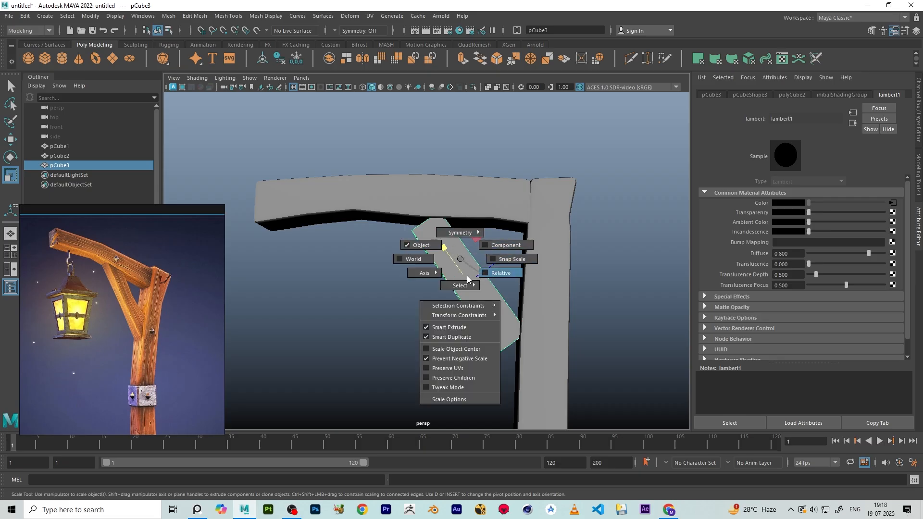
pyautogui.click(496, 246)
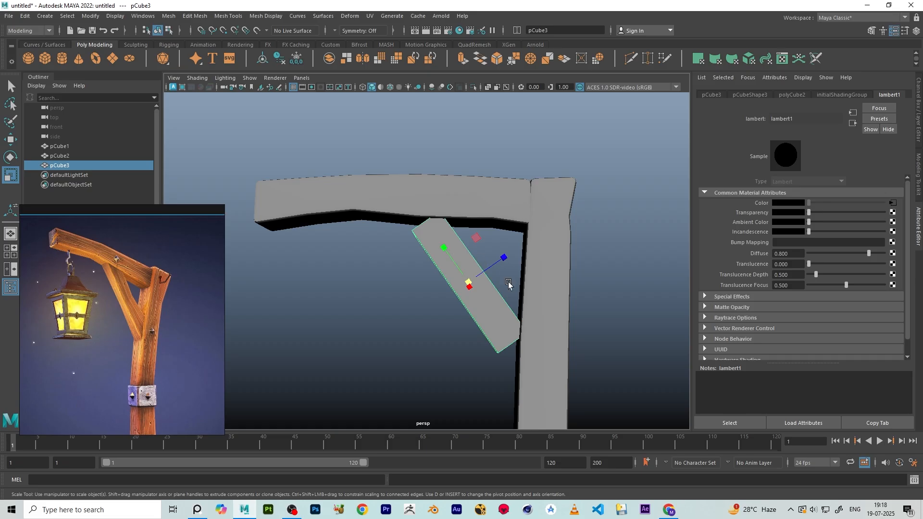
pyautogui.keyDown('ctrl'); pyautogui.keyDown('shift'); pyautogui.rightClick(458, 252); pyautogui.keyUp('shift'); pyautogui.keyUp('ctrl')
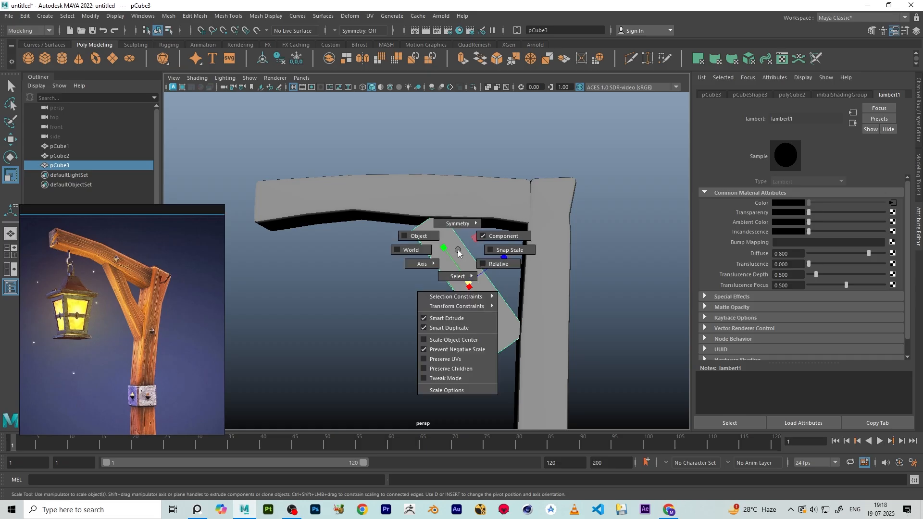
pyautogui.click(429, 250)
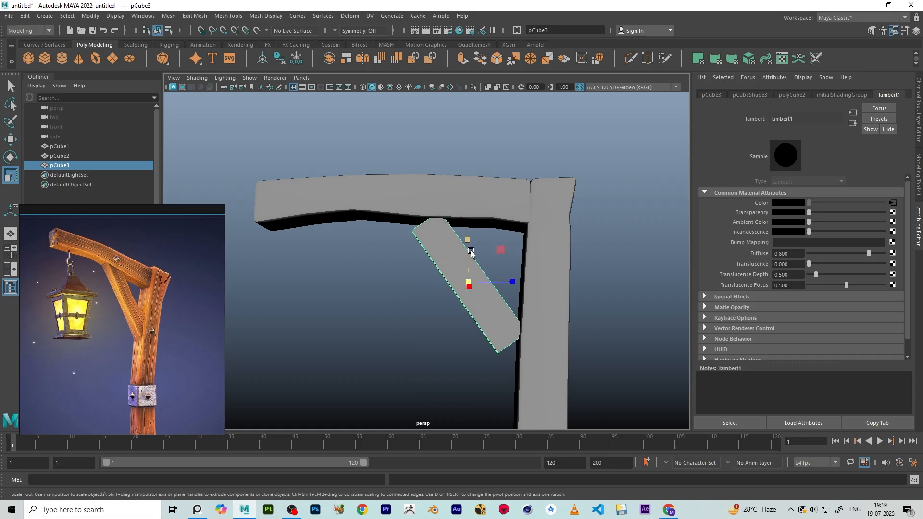
pyautogui.moveTo(471, 251); pyautogui.dragTo(468, 243)
pyautogui.hotkey('ctrl', 'z')
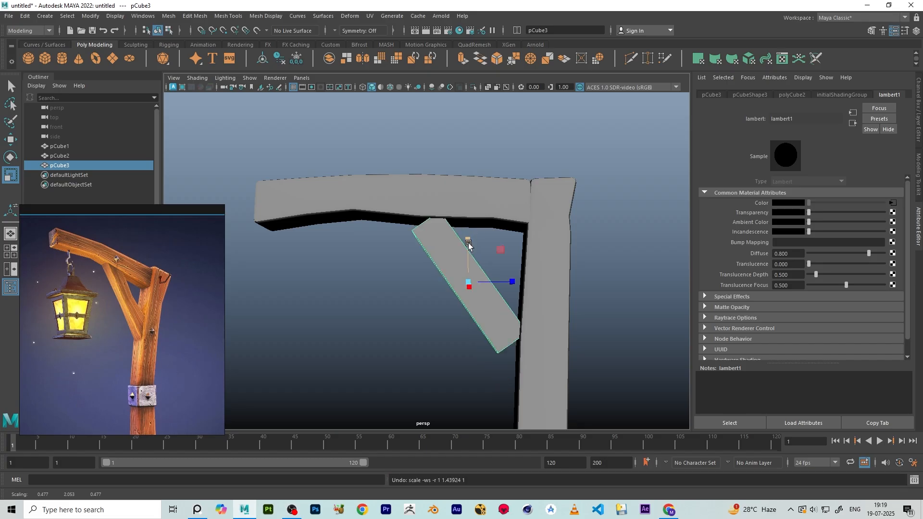
# - Set the scale axis orientation to Component and lengthen the diagonal brace until its ends run into the arm and the post
pyautogui.keyDown('ctrl'); pyautogui.keyDown('shift'); pyautogui.rightClick(462, 259); pyautogui.keyUp('shift'); pyautogui.keyUp('ctrl')
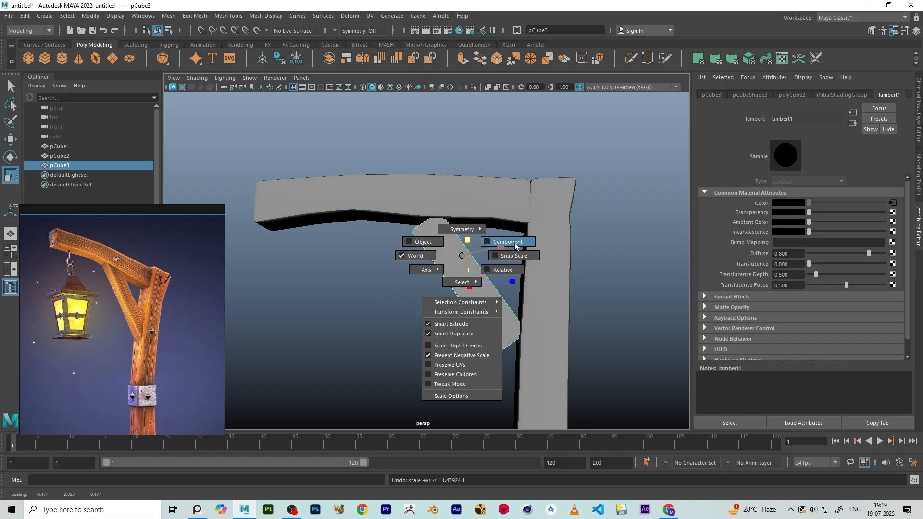
pyautogui.click(504, 266)
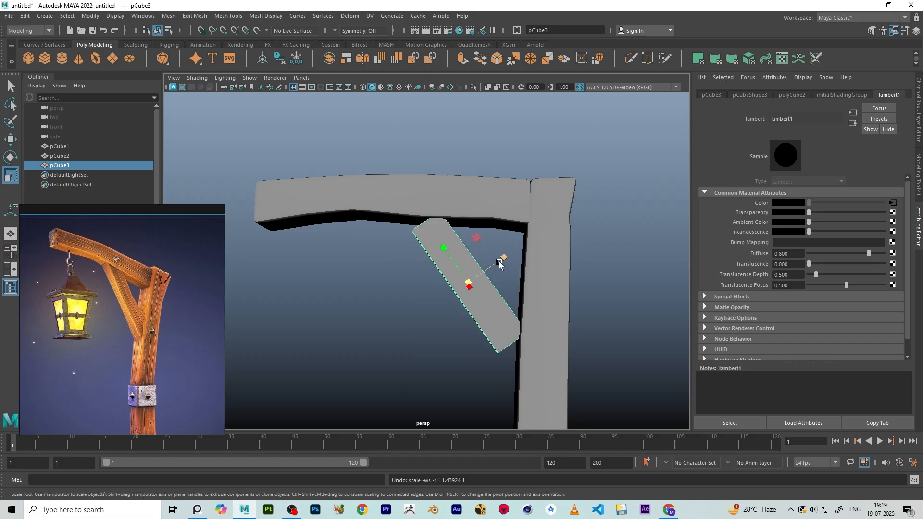
pyautogui.moveTo(500, 264)
pyautogui.mouseDown()
pyautogui.moveTo(431, 246)
pyautogui.moveTo(455, 265)
pyautogui.moveTo(490, 262)
pyautogui.mouseUp()
pyautogui.scroll(-4, 529, 316)
pyautogui.keyDown('alt'); pyautogui.moveTo(490, 261); pyautogui.dragTo(453, 266); pyautogui.keyUp('alt')
pyautogui.scroll(4, 453, 266)
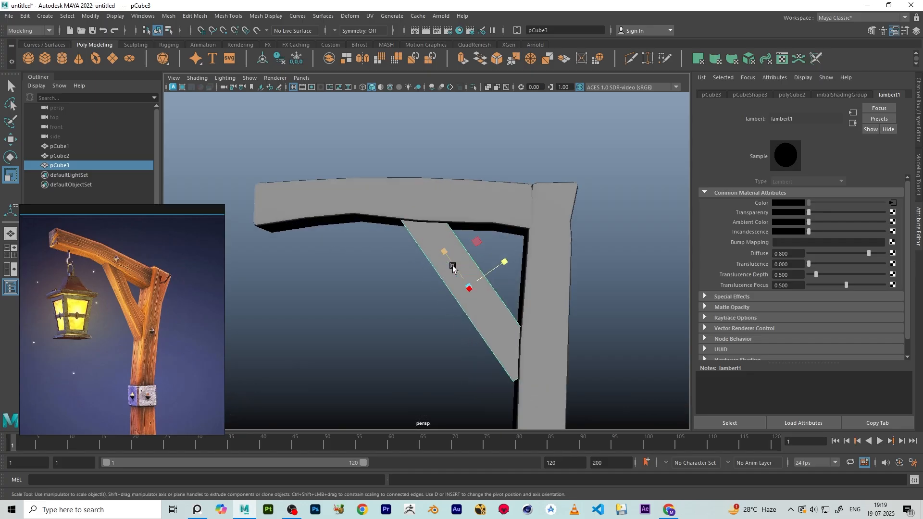
# - Cut an edge loop across the middle of the diagonal brace with the Multi-Cut tool
pyautogui.click(633, 53)
pyautogui.keyDown('alt'); pyautogui.moveTo(460, 276); pyautogui.dragTo(432, 281, button='middle'); pyautogui.keyUp('alt')
pyautogui.keyDown('alt'); pyautogui.moveTo(433, 280); pyautogui.dragTo(498, 312, button='right'); pyautogui.keyUp('alt')
# - Move the inner vertices of the brace's middle loop to give it a slight bend, and clear the selection
pyautogui.press('w')
pyautogui.moveTo(490, 244)
pyautogui.mouseDown(button='right')
pyautogui.moveTo(491, 260)
pyautogui.moveTo(465, 259)
pyautogui.mouseUp(button='right')
pyautogui.moveTo(496, 235); pyautogui.dragTo(423, 323)
pyautogui.moveTo(464, 282); pyautogui.dragTo(483, 304, button='right')
pyautogui.moveTo(487, 282); pyautogui.dragTo(471, 282)
pyautogui.keyDown('alt'); pyautogui.moveTo(470, 282); pyautogui.dragTo(439, 294, button='right'); pyautogui.keyUp('alt')
pyautogui.scroll(5, 436, 292)
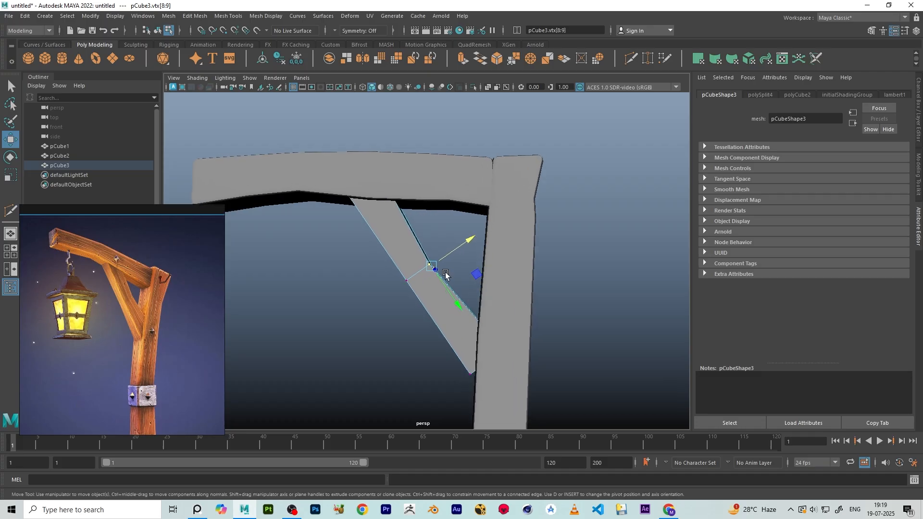
pyautogui.scroll(-6, 442, 276)
pyautogui.scroll(3, 455, 261)
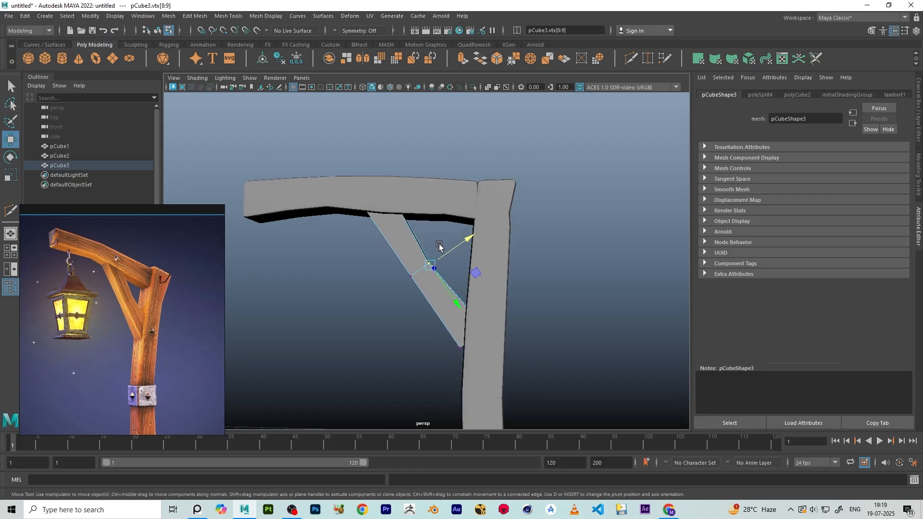
pyautogui.keyDown('alt'); pyautogui.moveTo(440, 245); pyautogui.dragTo(423, 232); pyautogui.keyUp('alt')
pyautogui.moveTo(423, 233); pyautogui.dragTo(470, 218, button='right')
pyautogui.click(571, 183)
pyautogui.scroll(-3, 571, 183)
pyautogui.keyDown('alt'); pyautogui.moveTo(461, 231); pyautogui.dragTo(482, 229); pyautogui.keyUp('alt')
pyautogui.scroll(3, 483, 226)
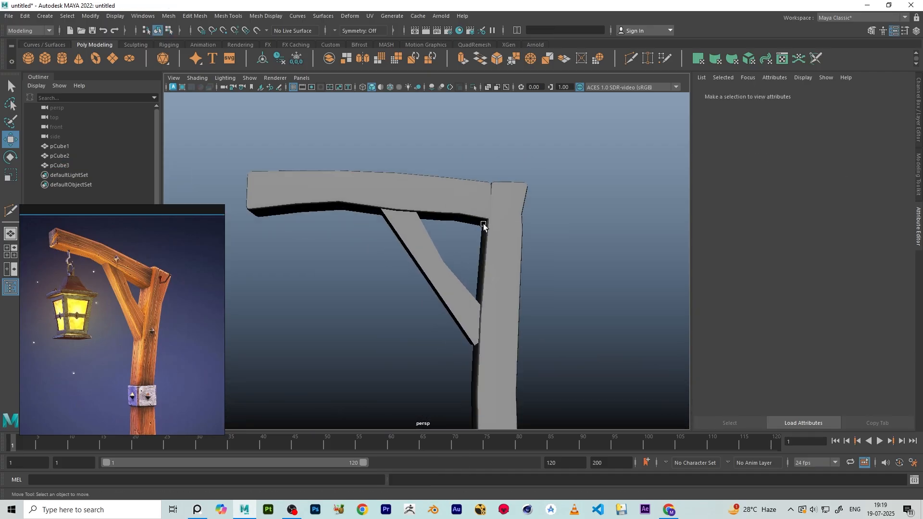
# - Isolate the diagonal brace in the viewport
pyautogui.click(438, 250)
pyautogui.scroll(2, 436, 250)
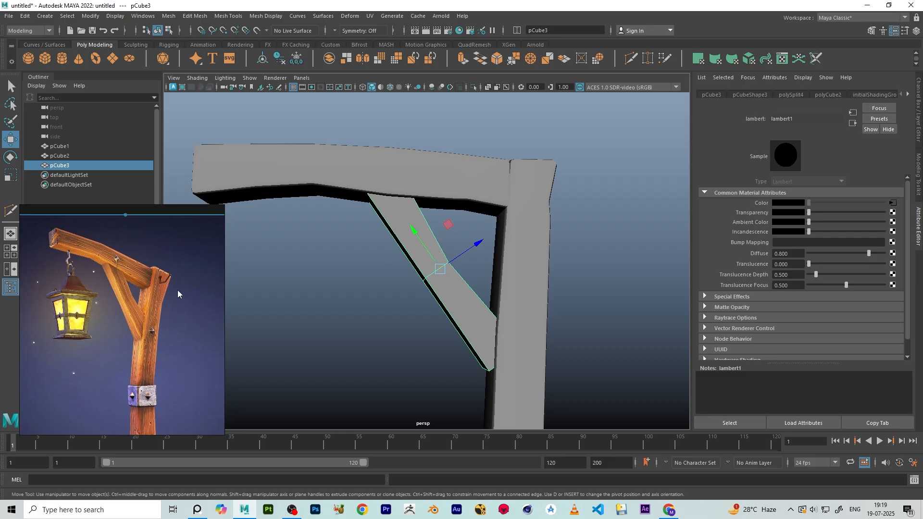
pyautogui.hotkey('ctrl', '1')
pyautogui.moveTo(437, 223); pyautogui.dragTo(434, 185, button='right')
# - Bevel the brace's long corner edges and end edges with a fraction of 0.27, and exit isolation
pyautogui.keyDown('alt'); pyautogui.moveTo(429, 180); pyautogui.dragTo(497, 251); pyautogui.keyUp('alt')
pyautogui.doubleClick(415, 235)
pyautogui.click(447, 223)
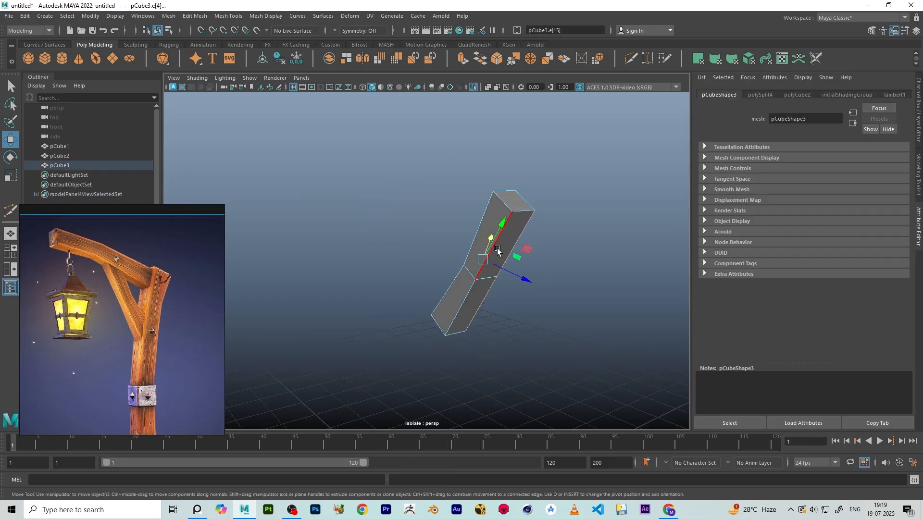
pyautogui.keyDown('shift'); pyautogui.click(486, 217); pyautogui.keyUp('shift')
pyautogui.keyDown('alt'); pyautogui.moveTo(485, 217); pyautogui.dragTo(505, 247); pyautogui.keyUp('alt')
pyautogui.keyDown('shift'); pyautogui.click(524, 193); pyautogui.keyUp('shift')
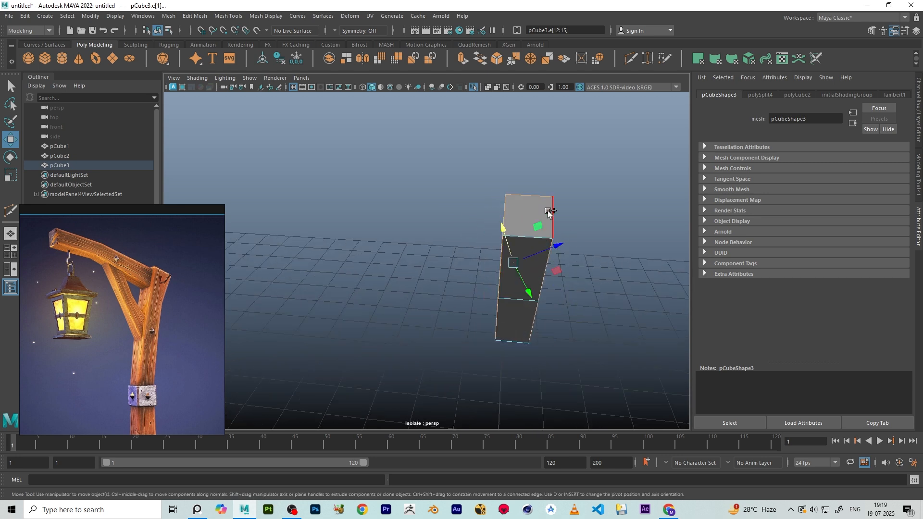
pyautogui.keyDown('shift'); pyautogui.click(549, 212); pyautogui.keyUp('shift')
pyautogui.keyDown('shift'); pyautogui.click(539, 236); pyautogui.keyUp('shift')
pyautogui.keyDown('alt'); pyautogui.moveTo(568, 265); pyautogui.dragTo(557, 249); pyautogui.keyUp('alt')
pyautogui.keyDown('alt'); pyautogui.moveTo(557, 249); pyautogui.dragTo(536, 192, button='middle'); pyautogui.keyUp('alt')
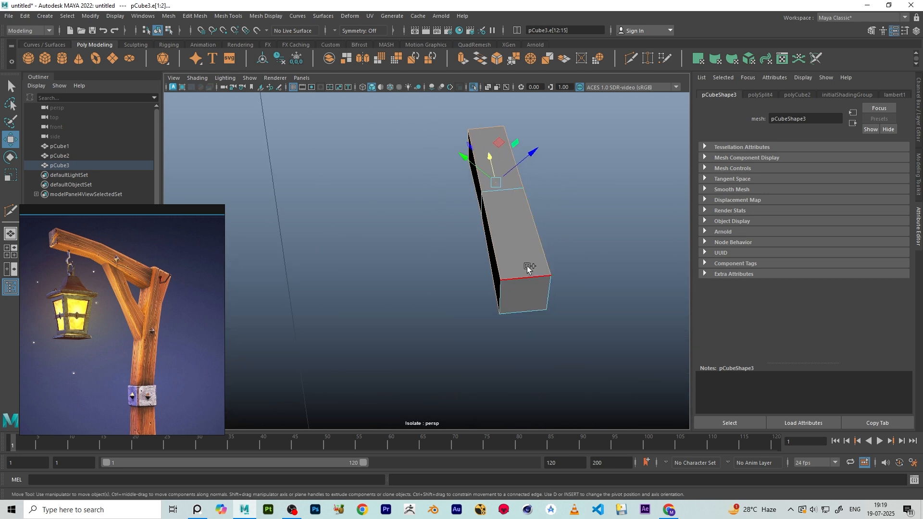
pyautogui.keyDown('shift'); pyautogui.click(527, 275); pyautogui.keyUp('shift')
pyautogui.keyDown('shift'); pyautogui.click(521, 309); pyautogui.keyUp('shift')
pyautogui.keyDown('shift'); pyautogui.click(548, 299); pyautogui.keyUp('shift')
pyautogui.keyDown('shift'); pyautogui.click(501, 296); pyautogui.keyUp('shift')
pyautogui.keyDown('alt'); pyautogui.moveTo(501, 296); pyautogui.dragTo(524, 313); pyautogui.keyUp('alt')
pyautogui.hotkey('ctrl', 'b')
pyautogui.keyDown('alt'); pyautogui.moveTo(487, 260); pyautogui.dragTo(457, 274); pyautogui.keyUp('alt')
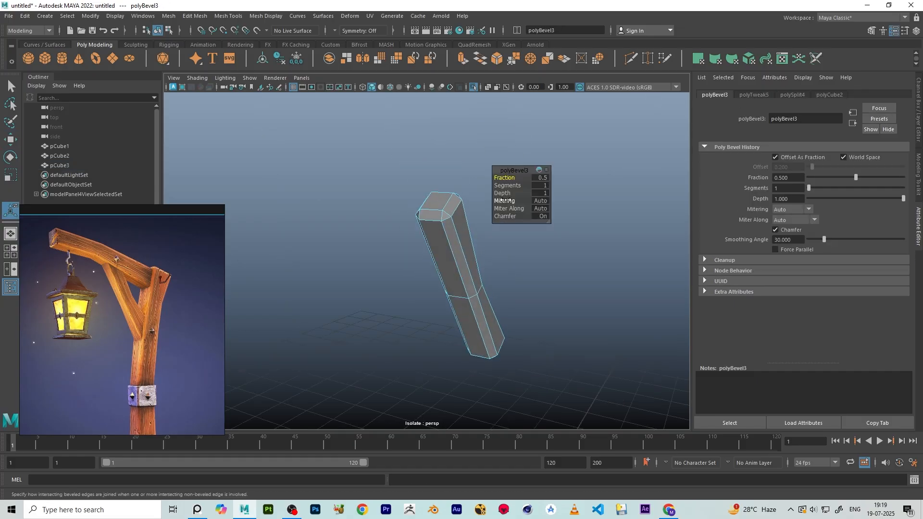
pyautogui.moveTo(508, 177); pyautogui.dragTo(497, 174)
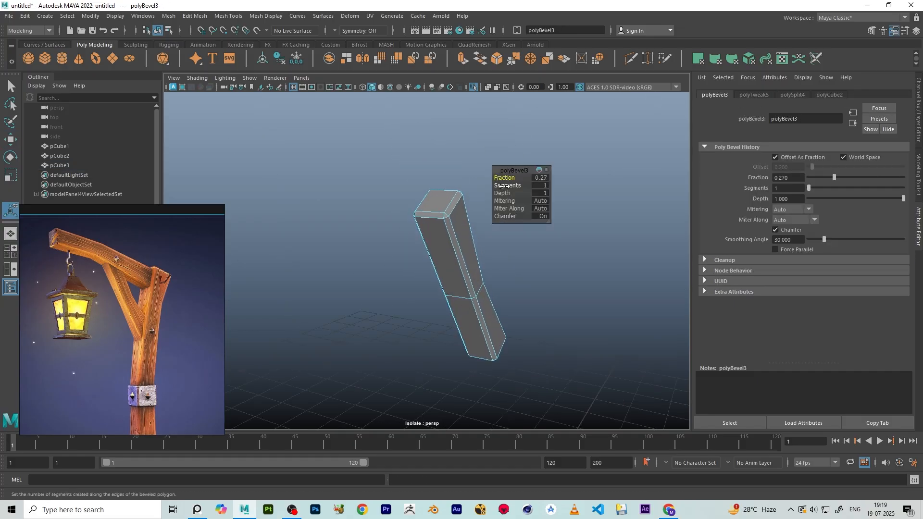
pyautogui.click(512, 163)
pyautogui.hotkey('ctrl', '1')
# - Compare the whole lantern post with the reference image, examining the metal band around the post
pyautogui.keyDown('alt'); pyautogui.moveTo(445, 194); pyautogui.dragTo(362, 304); pyautogui.keyUp('alt')
pyautogui.scroll(-3, 400, 278)
pyautogui.scroll(-6, 89, 317)
pyautogui.scroll(3, 89, 336)
pyautogui.scroll(2, 89, 340)
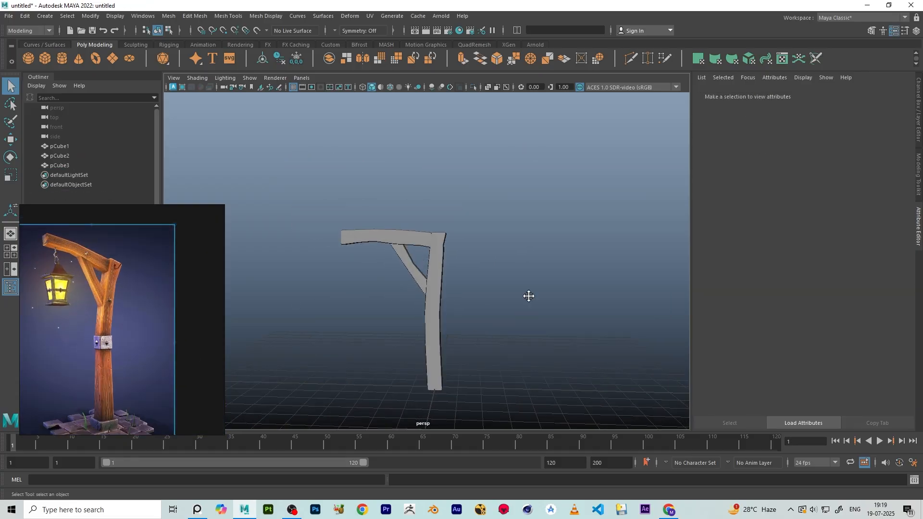
pyautogui.keyDown('alt'); pyautogui.moveTo(527, 295); pyautogui.dragTo(449, 317); pyautogui.keyUp('alt')
pyautogui.scroll(3, 105, 364)
pyautogui.scroll(3, 106, 364)
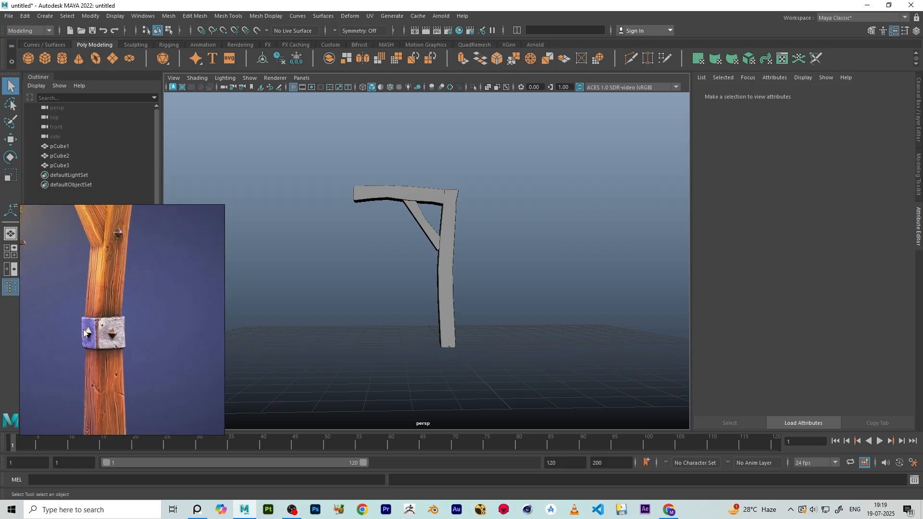
pyautogui.scroll(-6, 96, 321)
pyautogui.scroll(2, 108, 313)
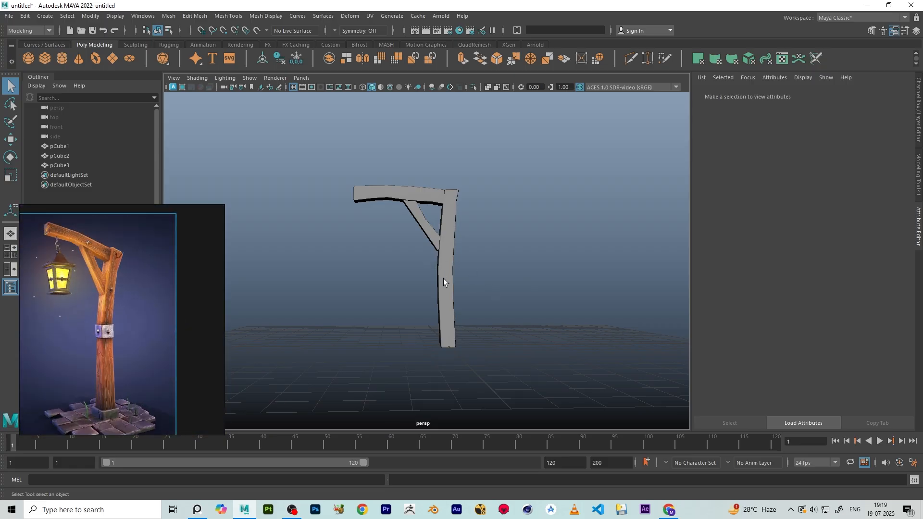
# - Cut a new edge loop around the main post just above the lowest existing loop, at the metal band's height
pyautogui.scroll(2, 439, 273)
pyautogui.click(478, 303)
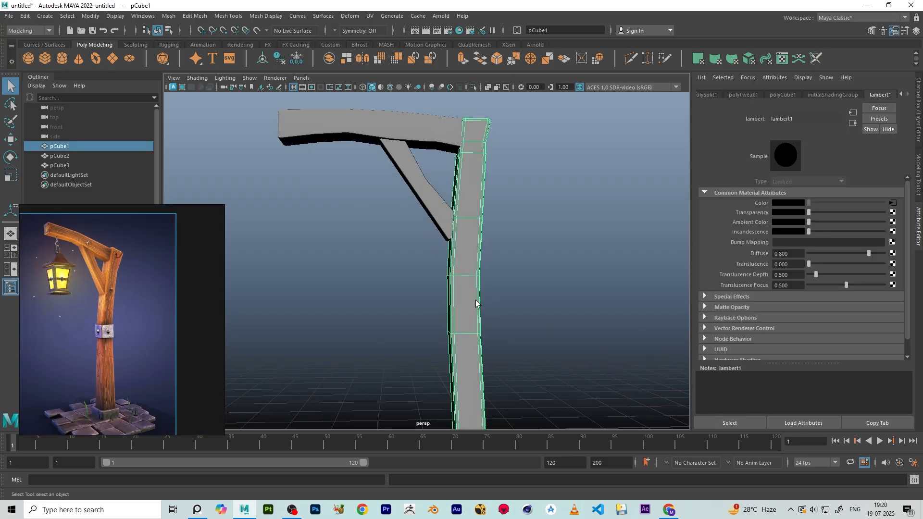
pyautogui.scroll(5, 487, 293)
pyautogui.scroll(-2, 452, 255)
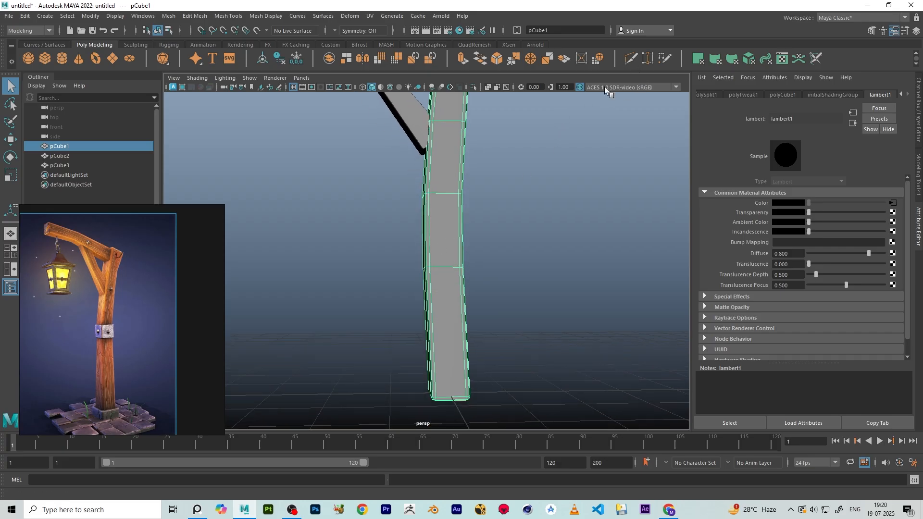
pyautogui.click(631, 59)
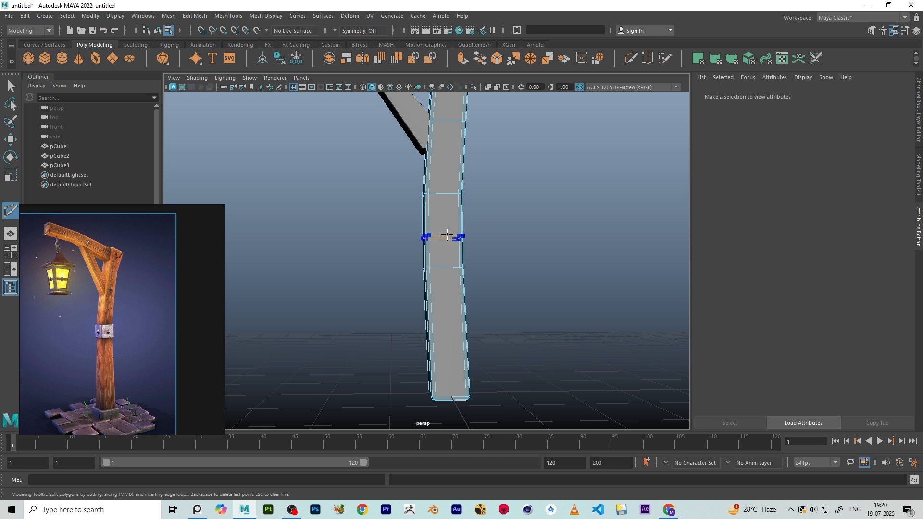
pyautogui.click(446, 238)
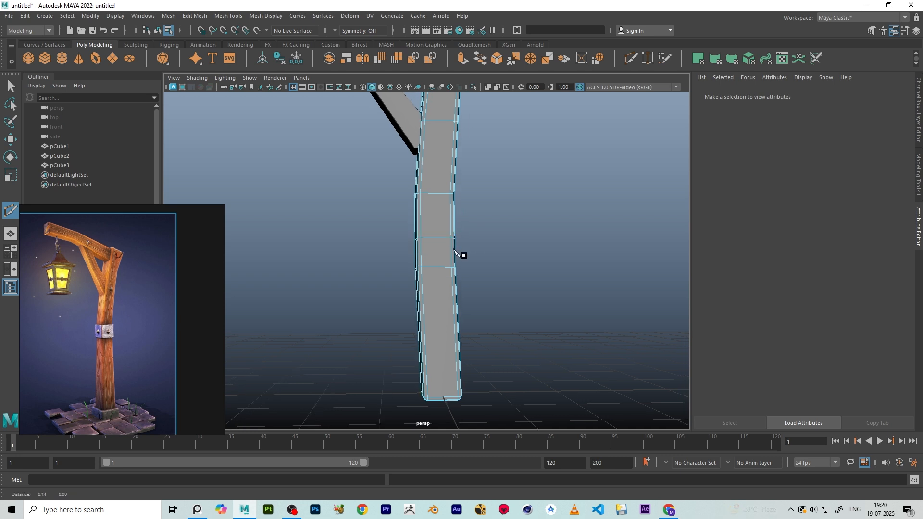
# - Select the ring of faces between the two lowest edge loops on the main post and duplicate it as a separate mesh
pyautogui.keyDown('alt'); pyautogui.moveTo(458, 253); pyautogui.dragTo(505, 273, button='right'); pyautogui.keyUp('alt')
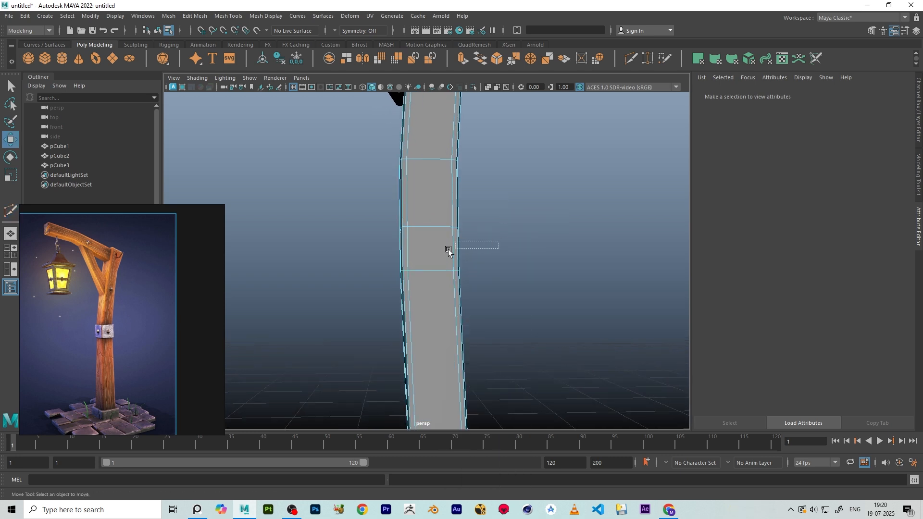
pyautogui.moveTo(448, 250)
pyautogui.mouseDown()
pyautogui.moveTo(403, 250)
pyautogui.moveTo(469, 255)
pyautogui.moveTo(462, 252)
pyautogui.moveTo(469, 265)
pyautogui.moveTo(427, 262)
pyautogui.moveTo(454, 264)
pyautogui.mouseUp()
pyautogui.keyDown('ctrl'); pyautogui.keyDown('shift'); pyautogui.rightClick(465, 228); pyautogui.keyUp('shift'); pyautogui.keyUp('ctrl')
pyautogui.click(427, 231)
pyautogui.scroll(-4, 482, 243)
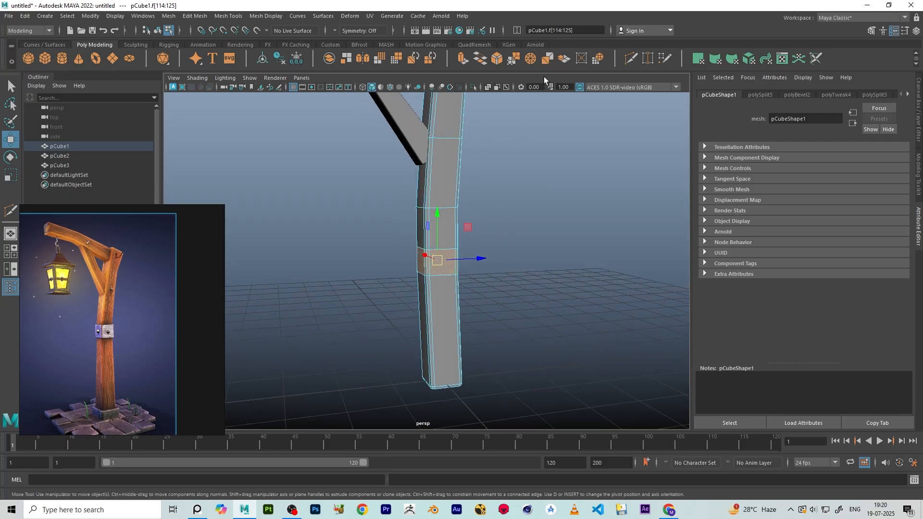
pyautogui.click(564, 59)
pyautogui.click(37, 146)
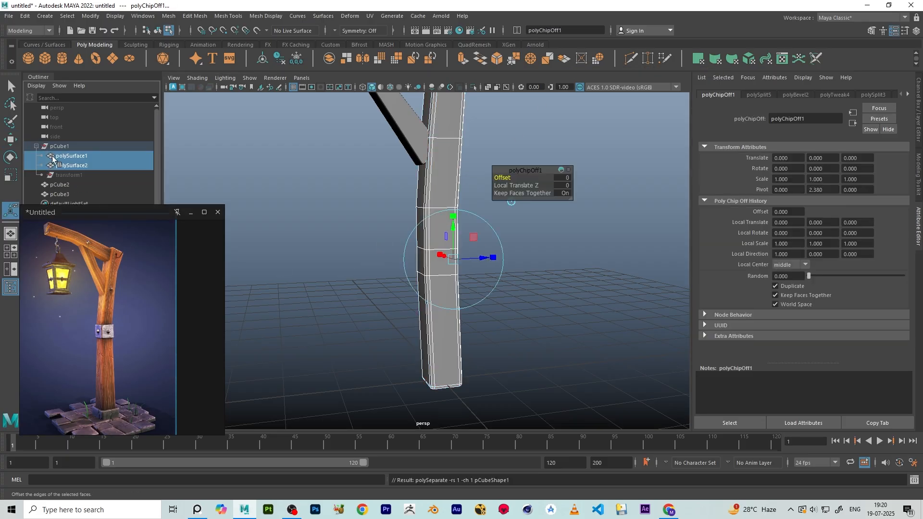
# - Select the duplicated face ring, center its pivot and delete its construction history
pyautogui.click(73, 165)
pyautogui.click(465, 243)
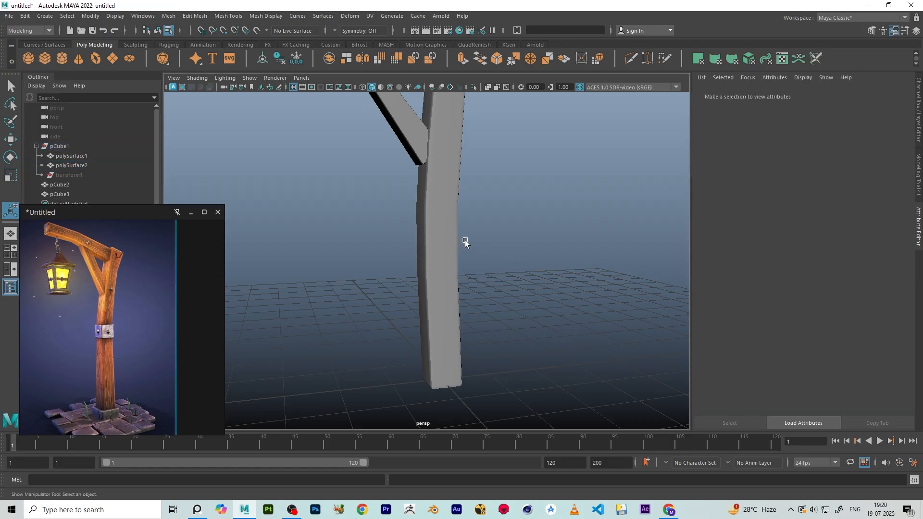
pyautogui.moveTo(387, 304); pyautogui.dragTo(388, 304)
pyautogui.moveTo(444, 150); pyautogui.dragTo(511, 118, button='right')
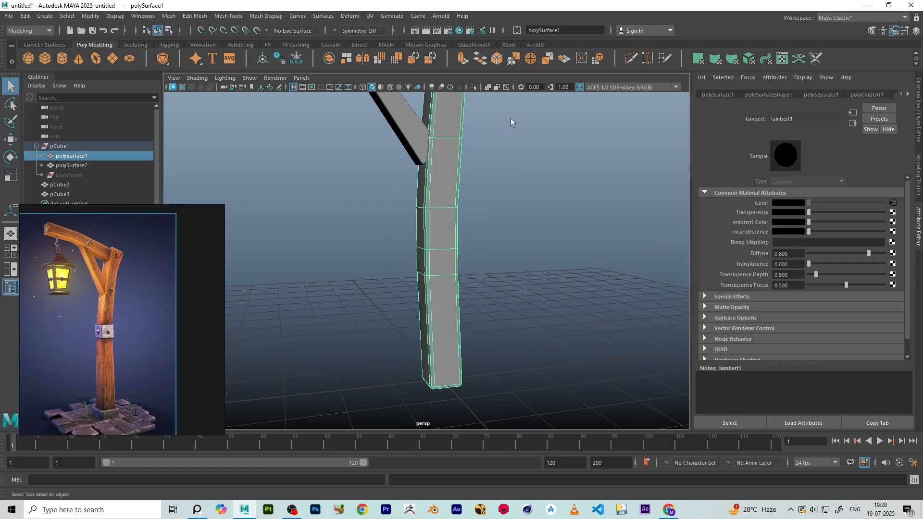
pyautogui.click(510, 118)
pyautogui.moveTo(504, 176); pyautogui.dragTo(372, 326)
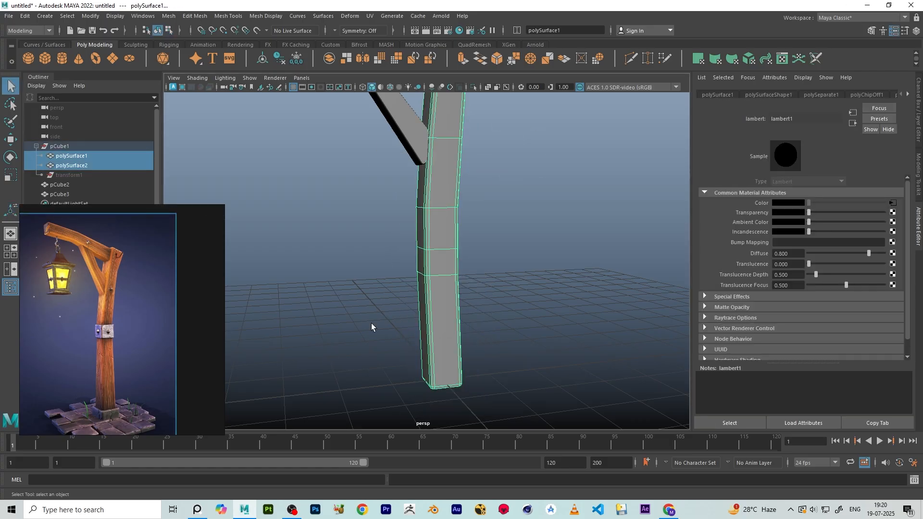
pyautogui.keyDown('ctrl'); pyautogui.moveTo(434, 151); pyautogui.dragTo(434, 153); pyautogui.keyUp('ctrl')
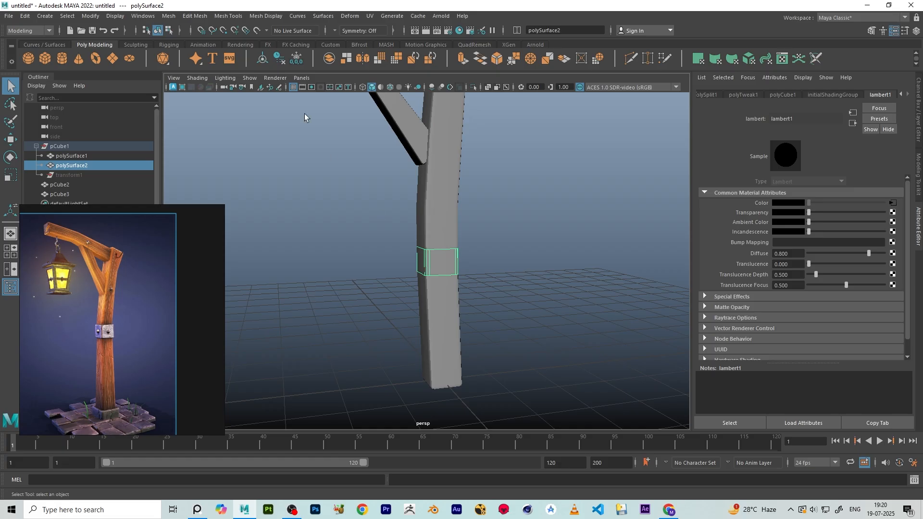
pyautogui.click(297, 59)
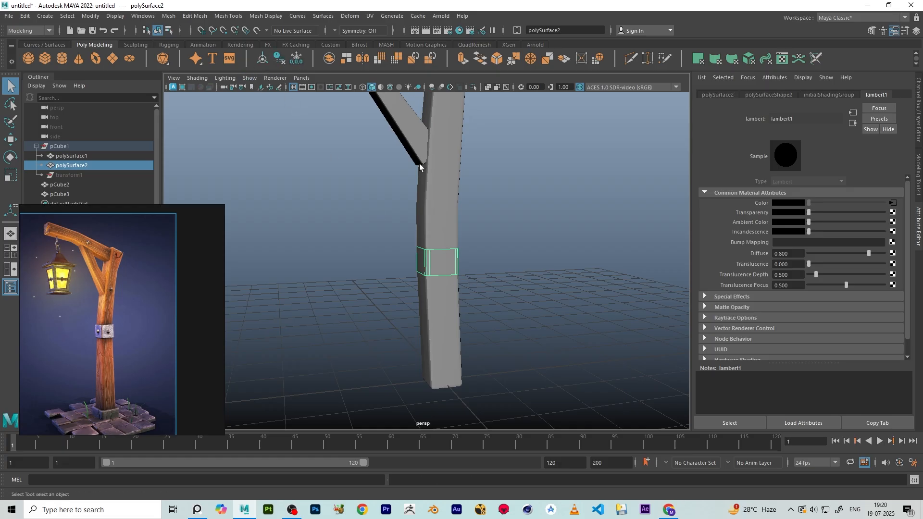
# - Scale the duplicated ring up uniformly to about 1.13 so it stands out around the post
pyautogui.press('w')
pyautogui.press('f')
pyautogui.scroll(3, 469, 264)
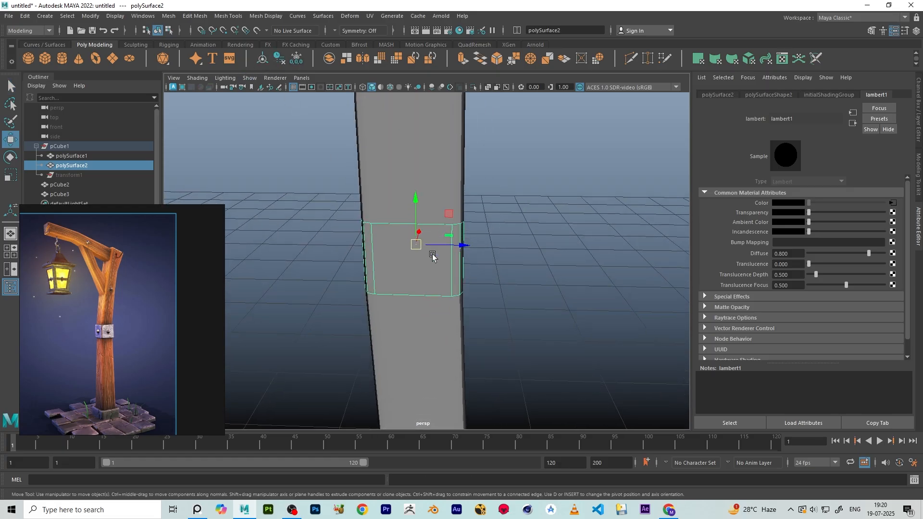
pyautogui.press('r')
pyautogui.moveTo(417, 245)
pyautogui.mouseDown()
pyautogui.moveTo(457, 282)
pyautogui.moveTo(407, 243)
pyautogui.mouseUp()
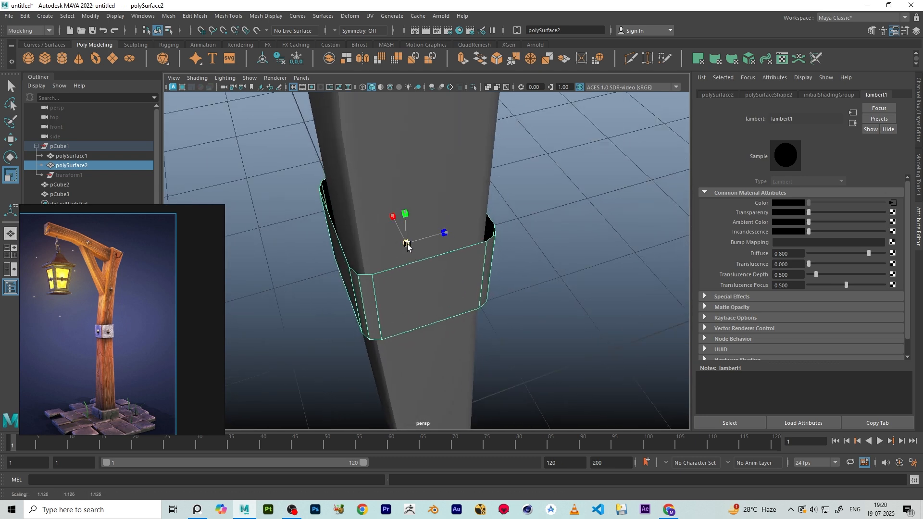
# - Extrude all faces of the band outward with a thickness of 0.05
pyautogui.keyDown('alt'); pyautogui.moveTo(453, 221); pyautogui.dragTo(479, 249); pyautogui.keyUp('alt')
pyautogui.hotkey('ctrl', 'e')
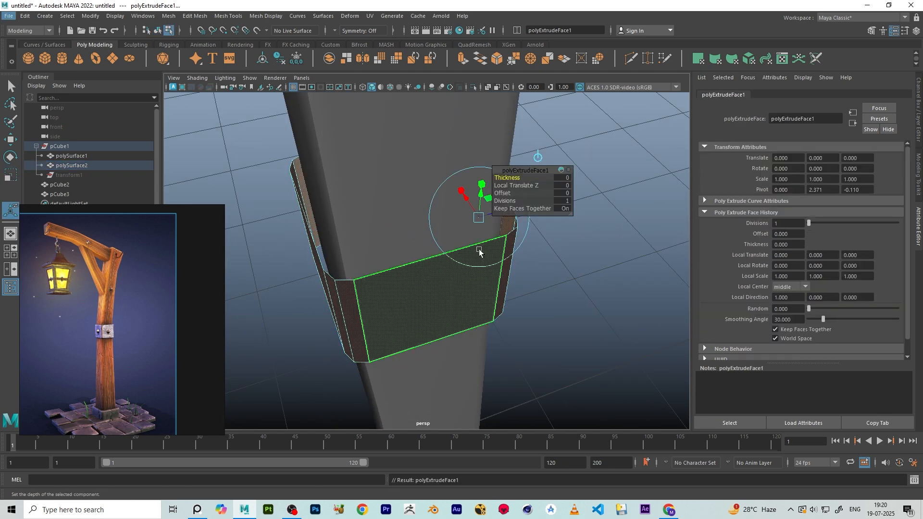
pyautogui.moveTo(507, 177); pyautogui.dragTo(512, 176)
pyautogui.scroll(-3, 434, 237)
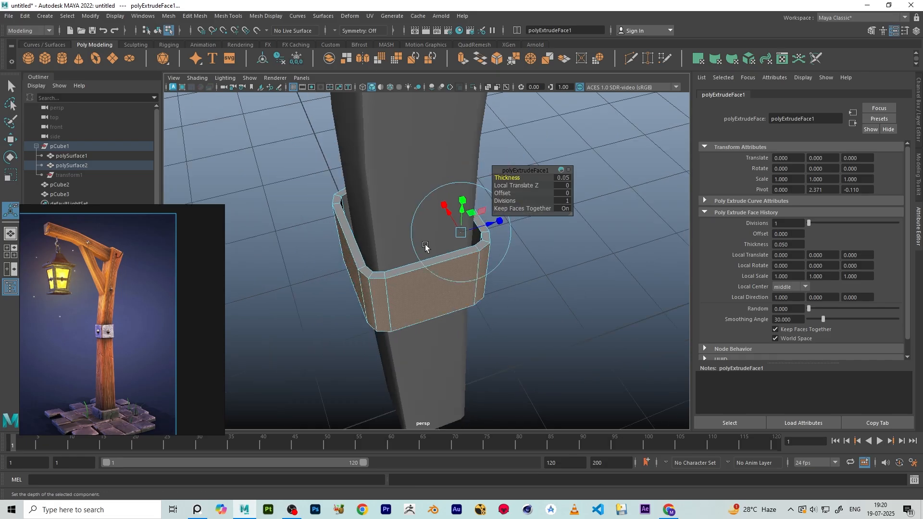
# - Compare the thickened band with the metal band in the reference image, examining its corners and proportions on the post
pyautogui.keyDown('alt'); pyautogui.moveTo(425, 244); pyautogui.dragTo(362, 240); pyautogui.keyUp('alt')
pyautogui.scroll(6, 84, 336)
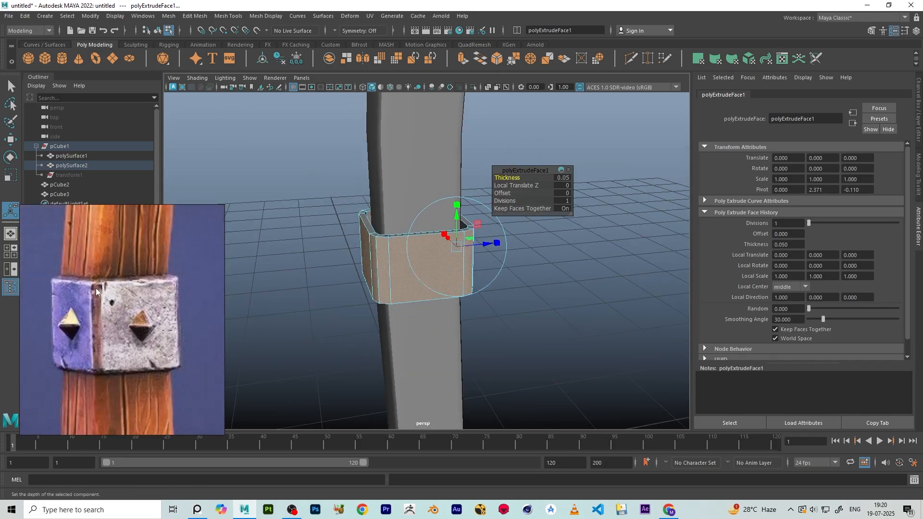
pyautogui.scroll(-3, 414, 247)
pyautogui.keyDown('alt'); pyautogui.moveTo(414, 247); pyautogui.dragTo(411, 254); pyautogui.keyUp('alt')
pyautogui.click(544, 288)
pyautogui.keyDown('alt'); pyautogui.moveTo(544, 288); pyautogui.dragTo(456, 243); pyautogui.keyUp('alt')
pyautogui.press('q')
pyautogui.moveTo(457, 243); pyautogui.dragTo(495, 212, button='right')
pyautogui.click(630, 177)
pyautogui.keyDown('alt'); pyautogui.moveTo(630, 178); pyautogui.dragTo(402, 270); pyautogui.keyUp('alt')
pyautogui.click(395, 284)
pyautogui.scroll(-3, 408, 262)
pyautogui.scroll(-3, 427, 217)
pyautogui.scroll(-6, 439, 247)
pyautogui.scroll(5, 407, 260)
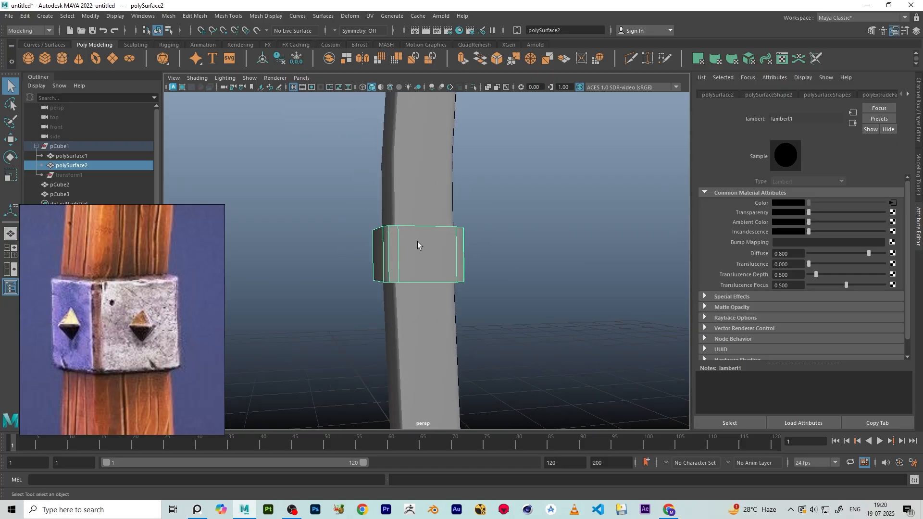
# - Delete the metal band and the post's edge loop at the band's upper edge
pyautogui.press('Delete')
pyautogui.click(429, 251)
pyautogui.moveTo(427, 249); pyautogui.dragTo(434, 200, button='right')
pyautogui.doubleClick(428, 220)
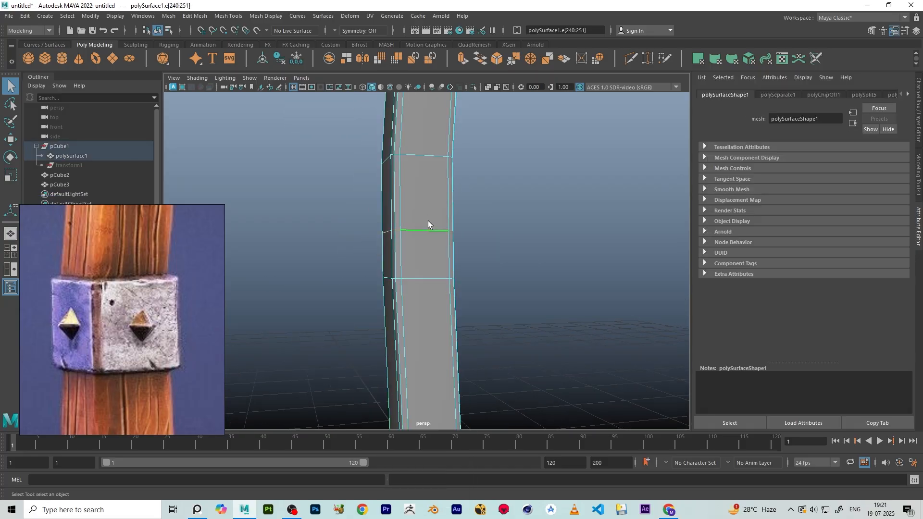
pyautogui.press('r')
pyautogui.hotkey('ctrl', 'Delete')
pyautogui.moveTo(395, 233); pyautogui.dragTo(442, 219, button='right')
pyautogui.click(530, 187)
pyautogui.scroll(-6, 500, 205)
pyautogui.scroll(3, 440, 248)
pyautogui.click(436, 251)
pyautogui.scroll(3, 423, 250)
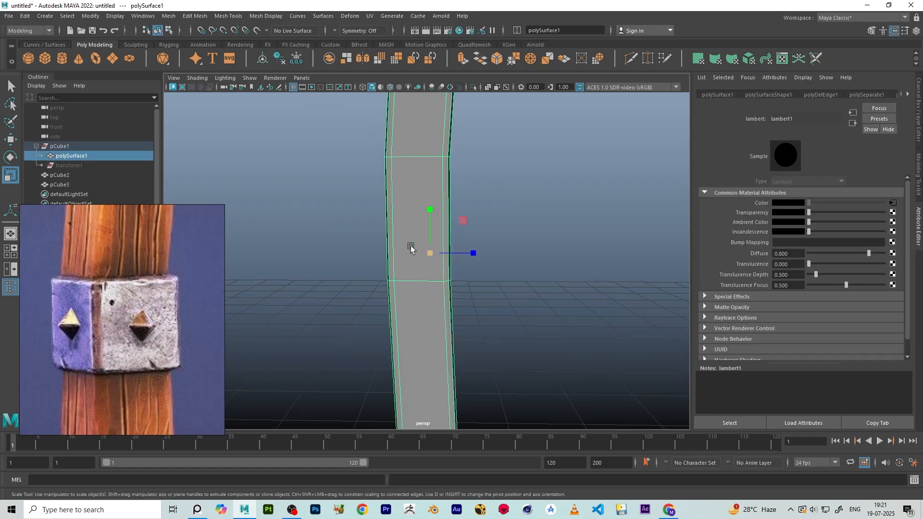
pyautogui.keyDown('alt'); pyautogui.moveTo(411, 248); pyautogui.dragTo(448, 251); pyautogui.keyUp('alt')
# - Undo the deletions of the band and the post's edge loop, and undo the band's extrusion
pyautogui.hotkey('ctrl', 'z')
pyautogui.hotkey('ctrl', 'z')
pyautogui.hotkey('ctrl', 'z')
pyautogui.hotkey('ctrl', 'z')
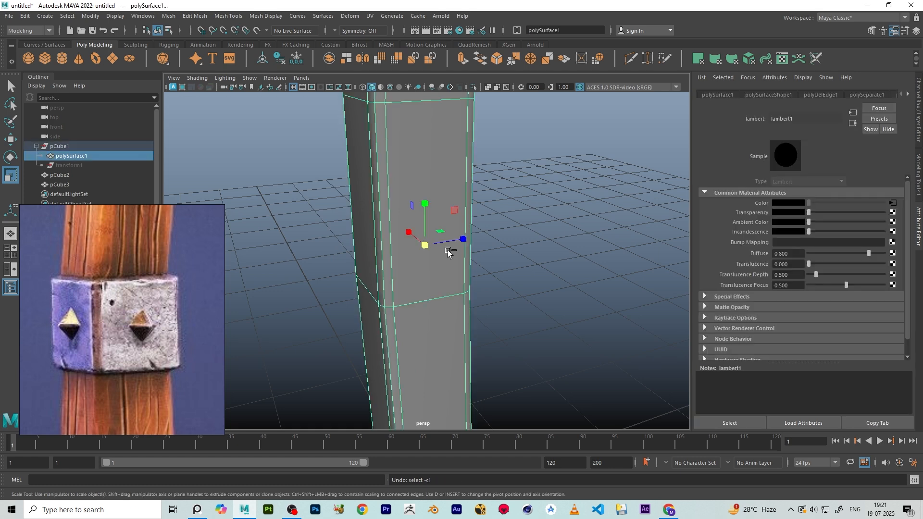
pyautogui.hotkey('ctrl', 'z')
pyautogui.hotkey('ctrl', 'z')
pyautogui.hotkey('ctrl', 'z')
pyautogui.hotkey('ctrl', 'z')
pyautogui.hotkey('ctrl', 'z')
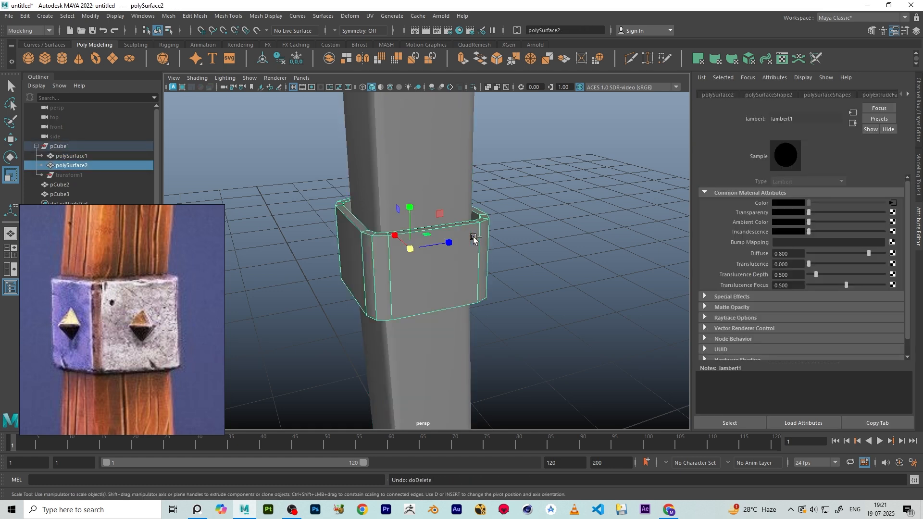
pyautogui.click(404, 246)
pyautogui.keyDown('alt'); pyautogui.moveTo(403, 246); pyautogui.dragTo(451, 231); pyautogui.keyUp('alt')
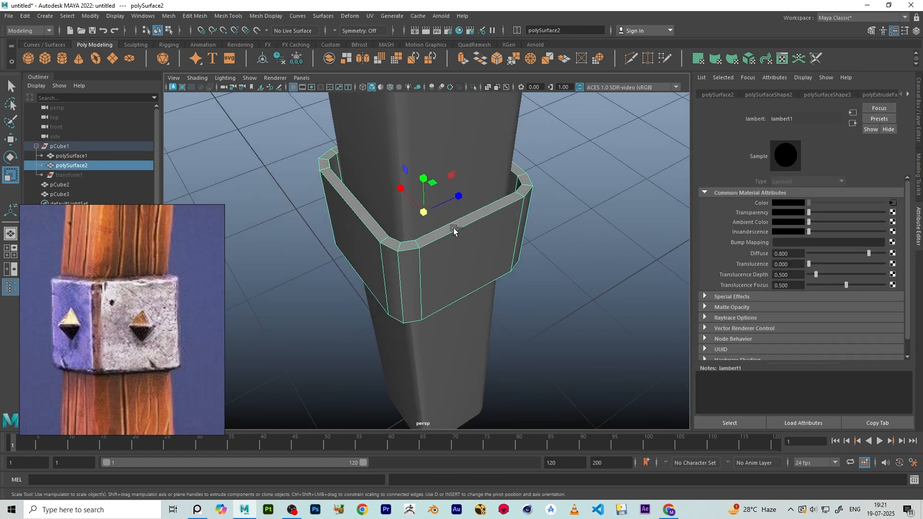
pyautogui.hotkey('ctrl', 'e')
pyautogui.hotkey('ctrl', 'z')
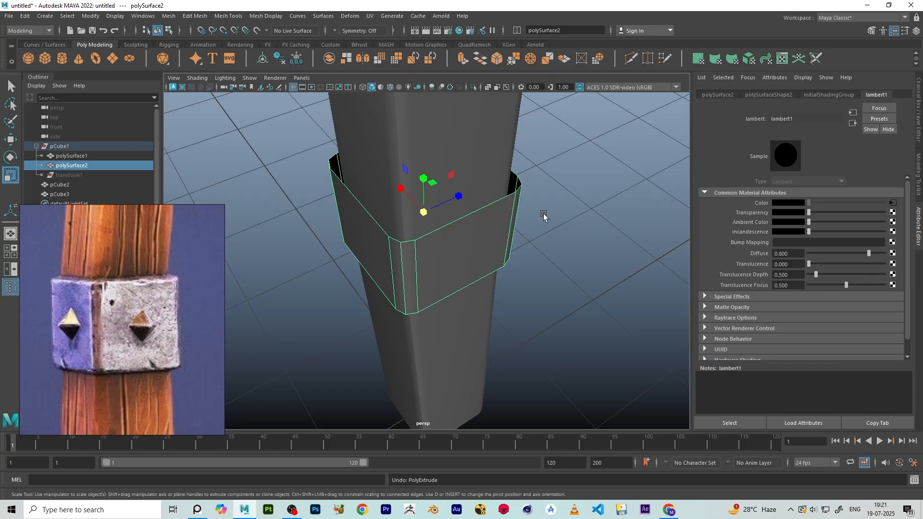
# - Isolate the unextruded metal band in the viewport
pyautogui.keyDown('alt'); pyautogui.moveTo(544, 216); pyautogui.dragTo(584, 207); pyautogui.keyUp('alt')
pyautogui.click(583, 208)
pyautogui.click(455, 243)
pyautogui.keyDown('alt'); pyautogui.moveTo(454, 242); pyautogui.dragTo(461, 180); pyautogui.keyUp('alt')
pyautogui.hotkey('ctrl', '1')
# - Merge the cluster of vertices at the band's far upper corner to their center
pyautogui.click(449, 150)
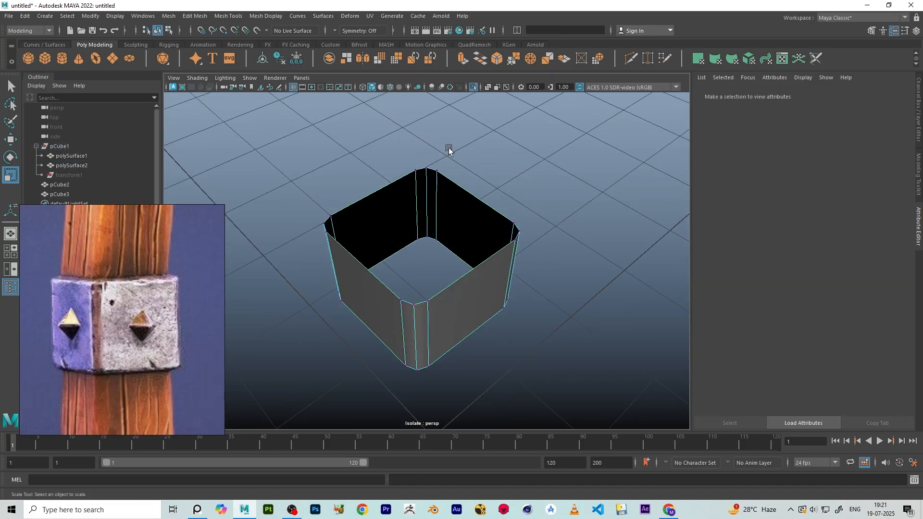
pyautogui.click(426, 165)
pyautogui.keyDown('shift'); pyautogui.rightClick(443, 134); pyautogui.keyUp('shift')
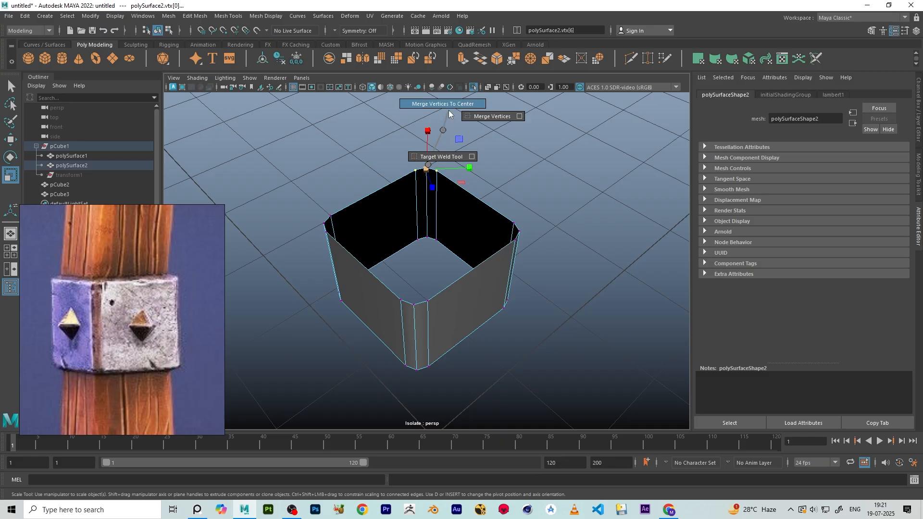
pyautogui.click(449, 111)
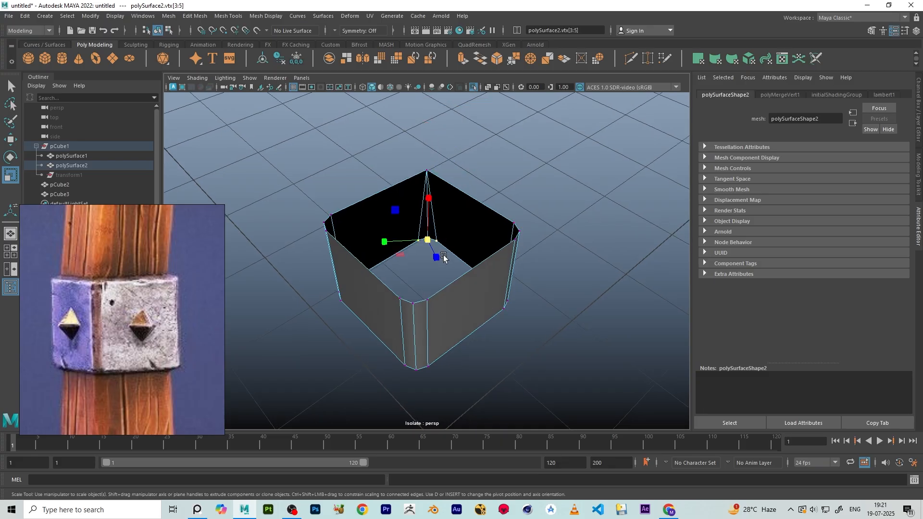
# - Merge the vertex clusters at the band's remaining upper and lower corners to their centers, and exit isolation
pyautogui.keyDown('alt'); pyautogui.moveTo(517, 248); pyautogui.dragTo(515, 270); pyautogui.keyUp('alt')
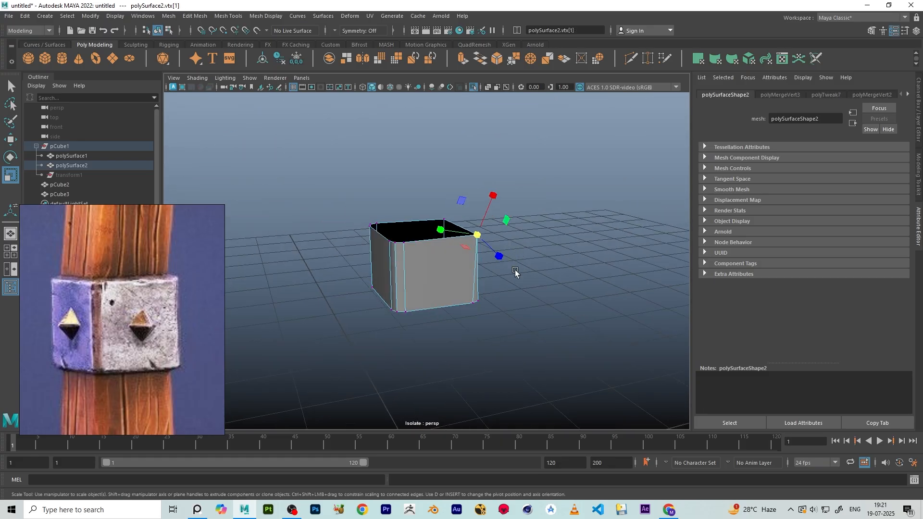
pyautogui.press('g')
pyautogui.keyDown('alt'); pyautogui.moveTo(434, 291); pyautogui.dragTo(365, 336); pyautogui.keyUp('alt')
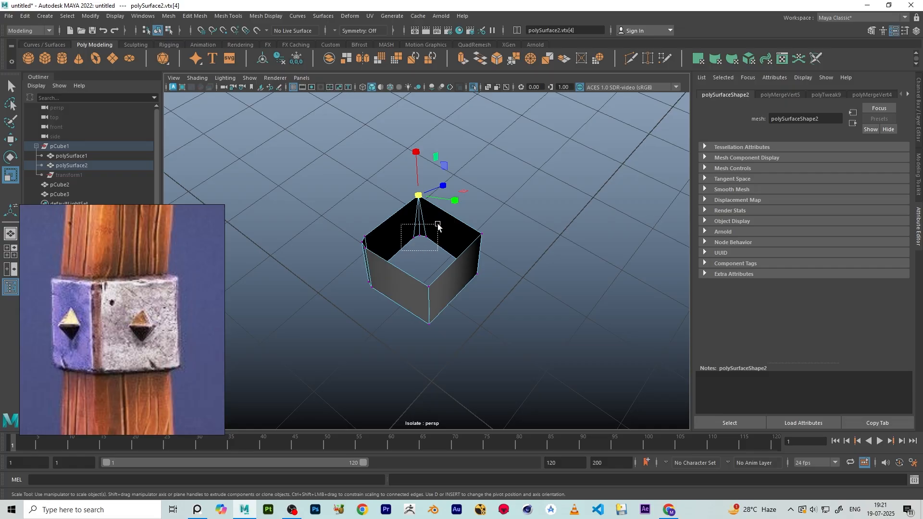
pyautogui.keyDown('alt'); pyautogui.moveTo(434, 242); pyautogui.dragTo(353, 172); pyautogui.keyUp('alt')
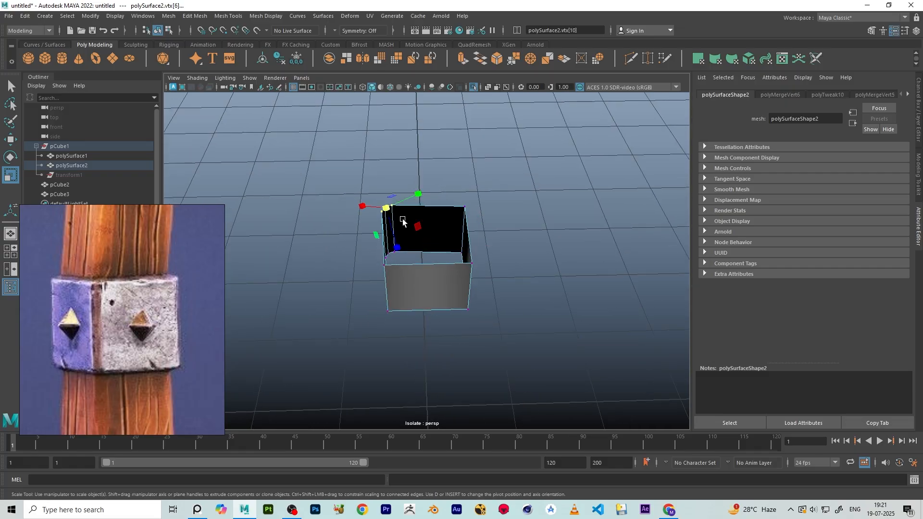
pyautogui.keyDown('alt'); pyautogui.moveTo(399, 231); pyautogui.dragTo(512, 203); pyautogui.keyUp('alt')
pyautogui.click(512, 187)
pyautogui.hotkey('ctrl', '1')
# - Bevel the band's vertical corner edges with a fraction of 0.08 and 2 segments
pyautogui.scroll(3, 512, 186)
pyautogui.scroll(-2, 512, 202)
pyautogui.keyDown('alt'); pyautogui.moveTo(468, 226); pyautogui.dragTo(461, 266); pyautogui.keyUp('alt')
pyautogui.click(460, 252)
pyautogui.scroll(4, 500, 277)
pyautogui.click(547, 185)
pyautogui.keyDown('alt'); pyautogui.moveTo(575, 247); pyautogui.dragTo(548, 242); pyautogui.keyUp('alt')
pyautogui.moveTo(548, 243); pyautogui.dragTo(303, 291)
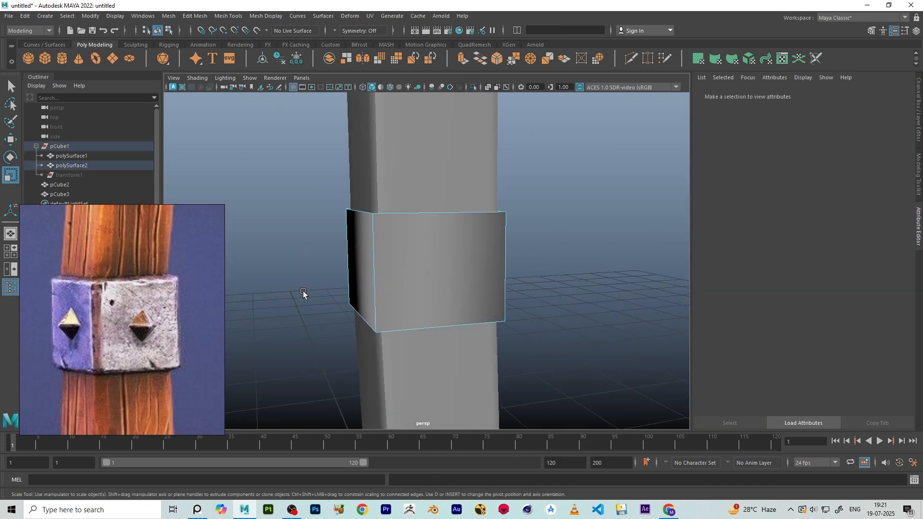
pyautogui.keyDown('alt'); pyautogui.moveTo(360, 241); pyautogui.dragTo(391, 274); pyautogui.keyUp('alt')
pyautogui.scroll(2, 403, 269)
pyautogui.hotkey('ctrl', 'b')
pyautogui.scroll(2, 457, 272)
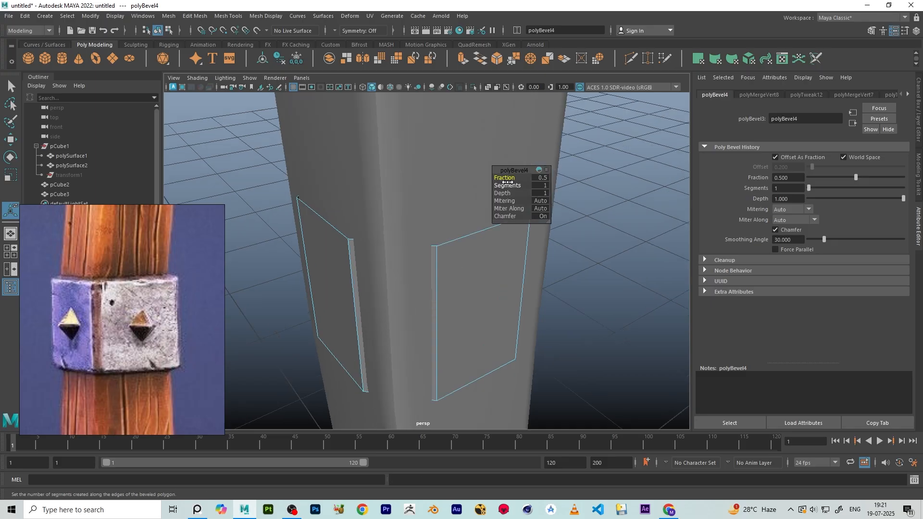
pyautogui.moveTo(507, 180)
pyautogui.mouseDown()
pyautogui.moveTo(486, 168)
pyautogui.moveTo(506, 187)
pyautogui.mouseUp()
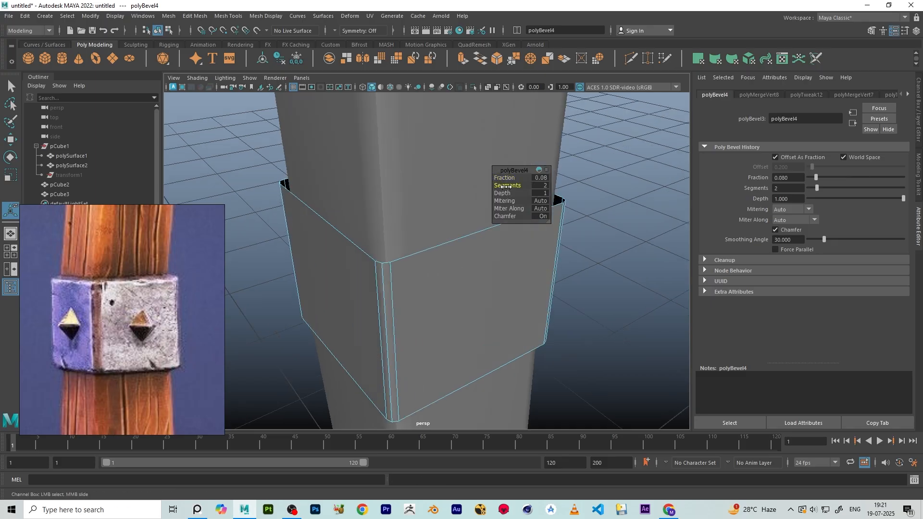
# - Extrude the whole bevelled band outward with a thickness of 0.03
pyautogui.click(590, 168)
pyautogui.scroll(-2, 553, 217)
pyautogui.click(444, 269)
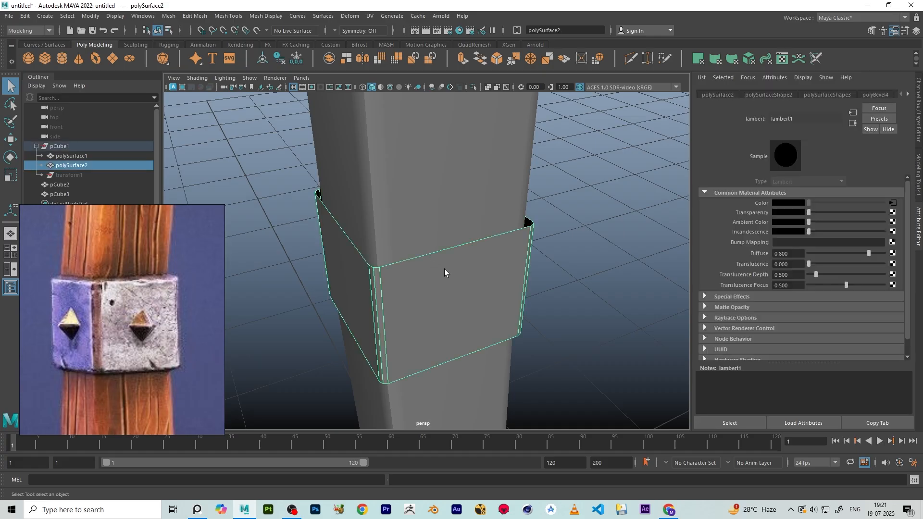
pyautogui.hotkey('ctrl', 'e')
pyautogui.moveTo(520, 175); pyautogui.dragTo(520, 176)
pyautogui.keyDown('alt'); pyautogui.moveTo(337, 269); pyautogui.dragTo(351, 252); pyautogui.keyUp('alt')
pyautogui.press('q')
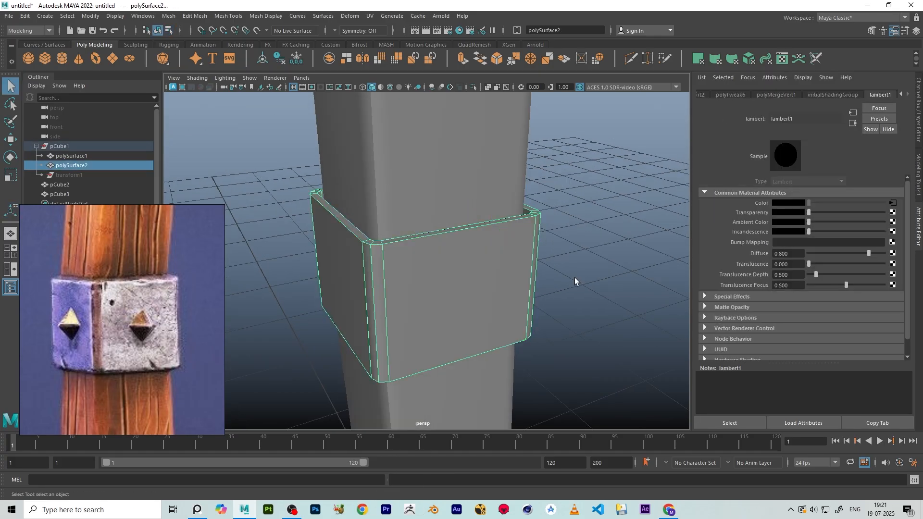
# - Inspect the thickened band's bevelled corners and its fit around the post
pyautogui.click(575, 278)
pyautogui.keyDown('alt'); pyautogui.moveTo(575, 298); pyautogui.dragTo(403, 279); pyautogui.keyUp('alt')
pyautogui.click(409, 266)
pyautogui.click(432, 234)
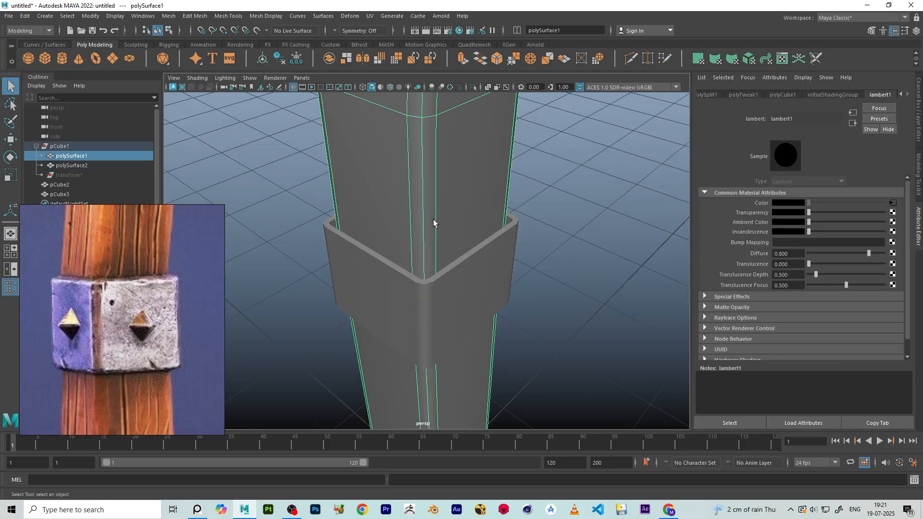
pyautogui.click(494, 303)
pyautogui.keyDown('alt'); pyautogui.moveTo(476, 334); pyautogui.dragTo(516, 247); pyautogui.keyUp('alt')
# - Step back to the band's face extrusion and set its thickness to 0.06
pyautogui.hotkey('ctrl', 'z')
pyautogui.hotkey('ctrl', 'z')
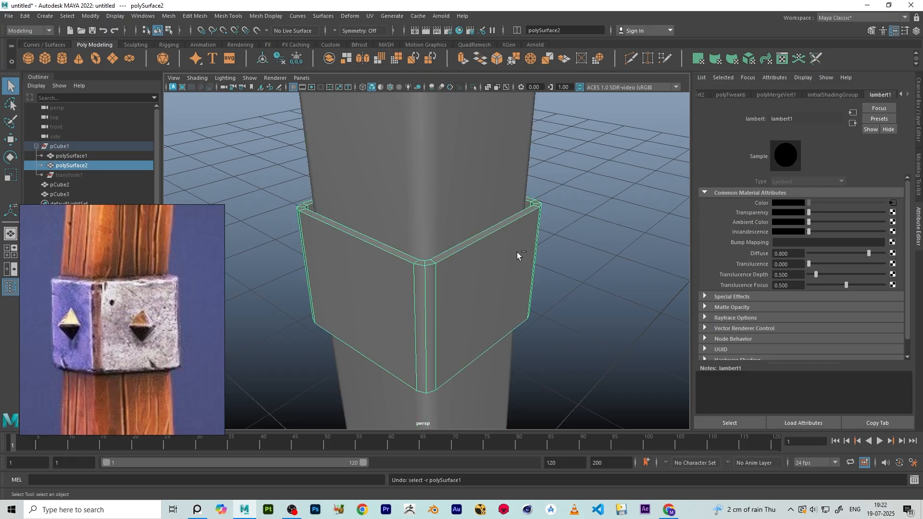
pyautogui.hotkey('ctrl', 'z')
pyautogui.hotkey('ctrl', 'z')
pyautogui.hotkey('ctrl', 'z')
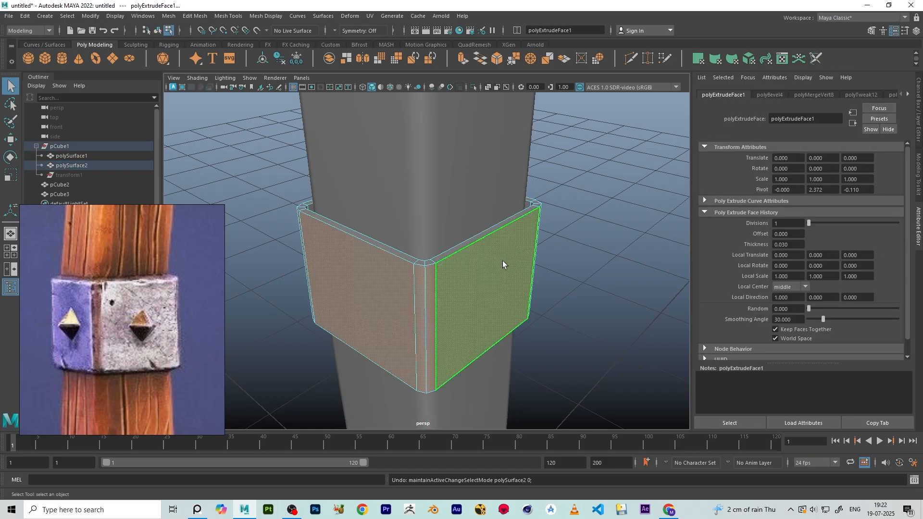
pyautogui.press('t')
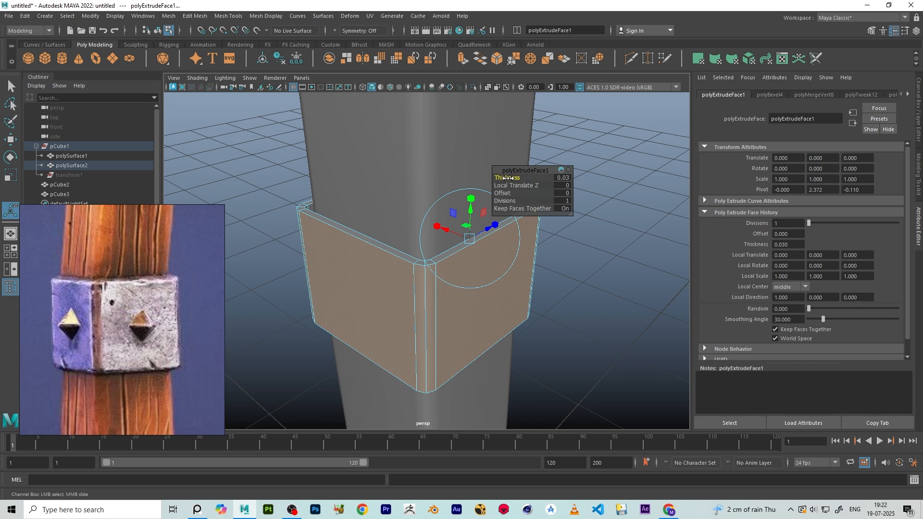
pyautogui.moveTo(506, 177); pyautogui.dragTo(407, 278)
pyautogui.scroll(-3, 392, 275)
pyautogui.scroll(3, 391, 274)
pyautogui.scroll(-6, 407, 278)
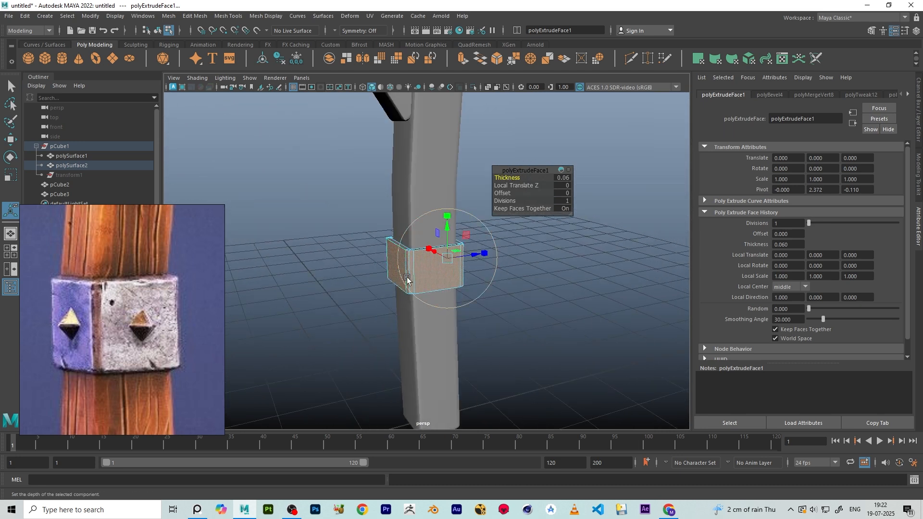
pyautogui.scroll(-2, 407, 279)
pyautogui.moveTo(409, 259); pyautogui.dragTo(457, 232, button='right')
pyautogui.press('q')
pyautogui.click(519, 238)
# - Examine the thickened band's proportions against the whole post and the reference image
pyautogui.keyDown('alt'); pyautogui.moveTo(518, 238); pyautogui.dragTo(417, 254); pyautogui.keyUp('alt')
pyautogui.scroll(-3, 448, 243)
pyautogui.scroll(3, 417, 255)
pyautogui.scroll(-5, 417, 255)
pyautogui.scroll(-8, 98, 307)
pyautogui.keyDown('alt'); pyautogui.moveTo(505, 271); pyautogui.dragTo(530, 292); pyautogui.keyUp('alt')
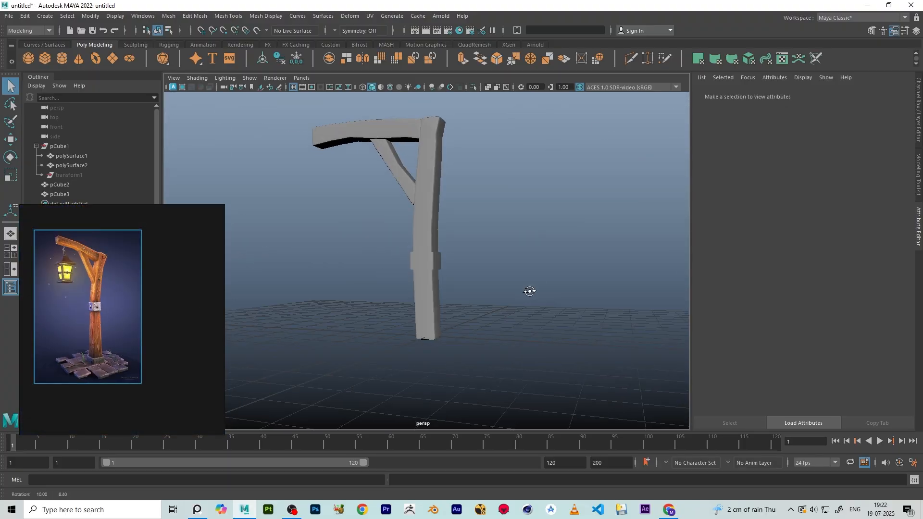
pyautogui.scroll(3, 459, 283)
# - Adjust the metal band's height on the post by scaling it vertically
pyautogui.scroll(-2, 509, 287)
pyautogui.scroll(2, 450, 261)
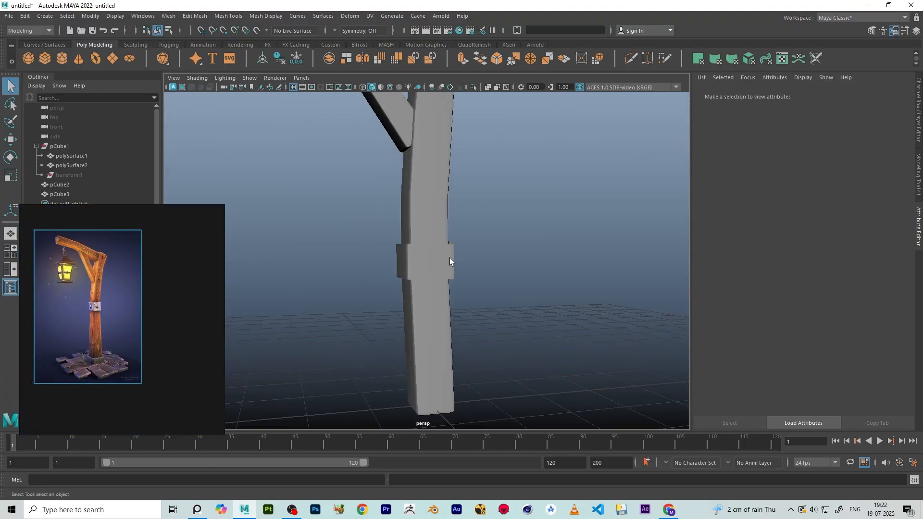
pyautogui.click(449, 261)
pyautogui.scroll(1, 449, 261)
pyautogui.press('w')
pyautogui.scroll(-3, 500, 250)
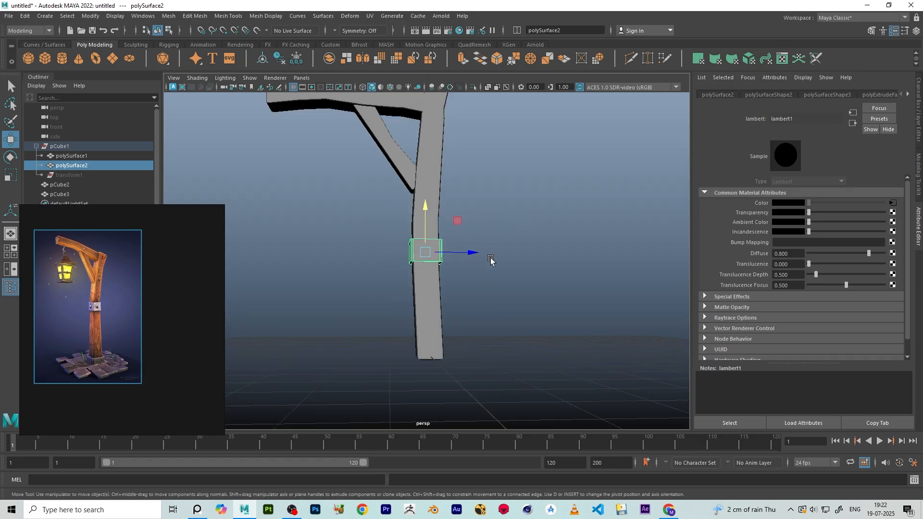
pyautogui.scroll(3, 435, 223)
pyautogui.scroll(2, 427, 200)
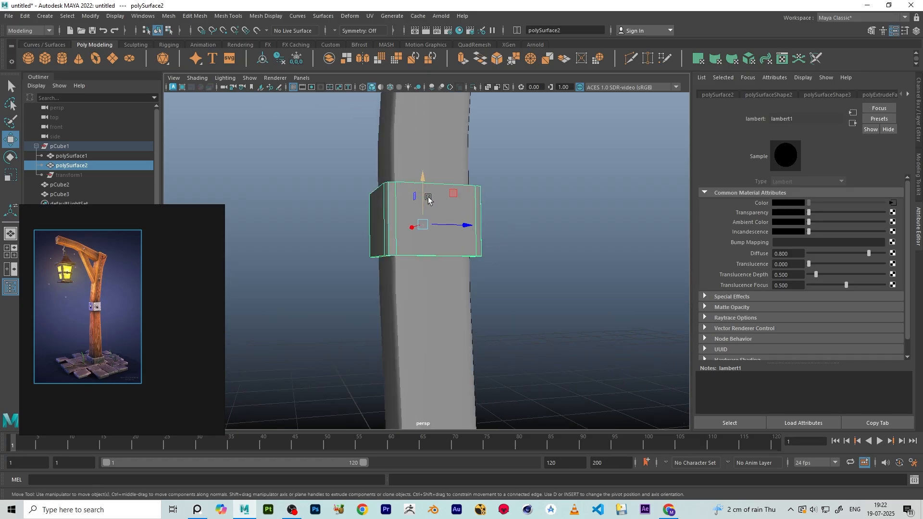
pyautogui.scroll(2, 427, 215)
pyautogui.press('r')
pyautogui.moveTo(424, 183); pyautogui.dragTo(435, 238)
pyautogui.scroll(3, 454, 214)
pyautogui.click(587, 182)
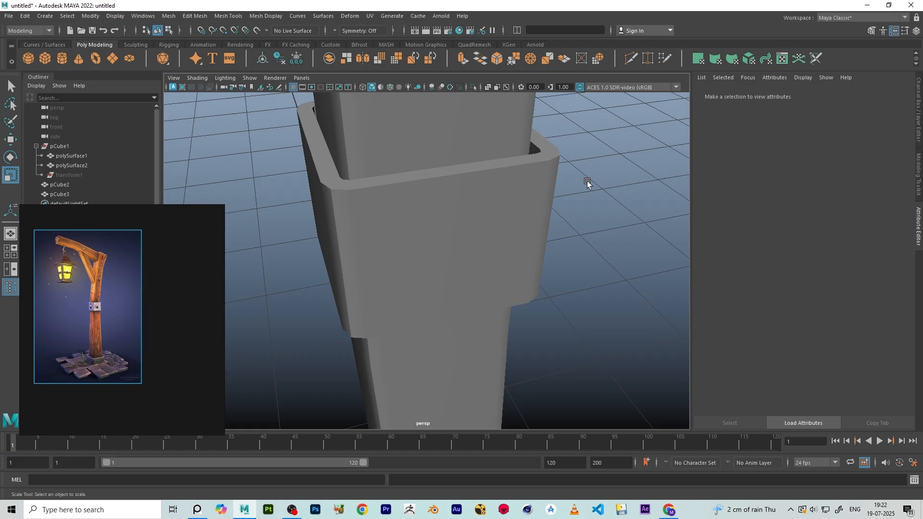
# - Bevel the band's outer upper and lower rim edge loops with a narrow fraction
pyautogui.click(449, 195)
pyautogui.press('F10')
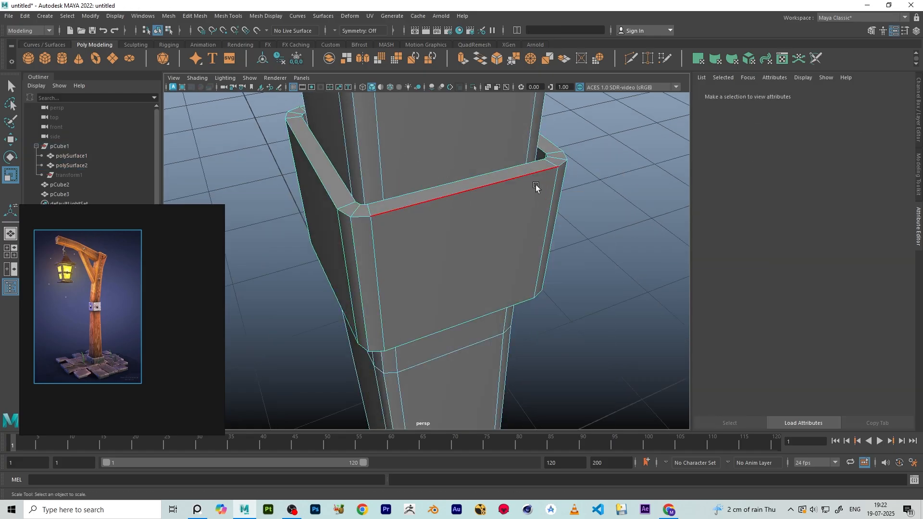
pyautogui.click(532, 181)
pyautogui.keyDown('shift'); pyautogui.doubleClick(514, 167); pyautogui.keyUp('shift')
pyautogui.keyDown('alt'); pyautogui.moveTo(538, 226); pyautogui.dragTo(520, 128); pyautogui.keyUp('alt')
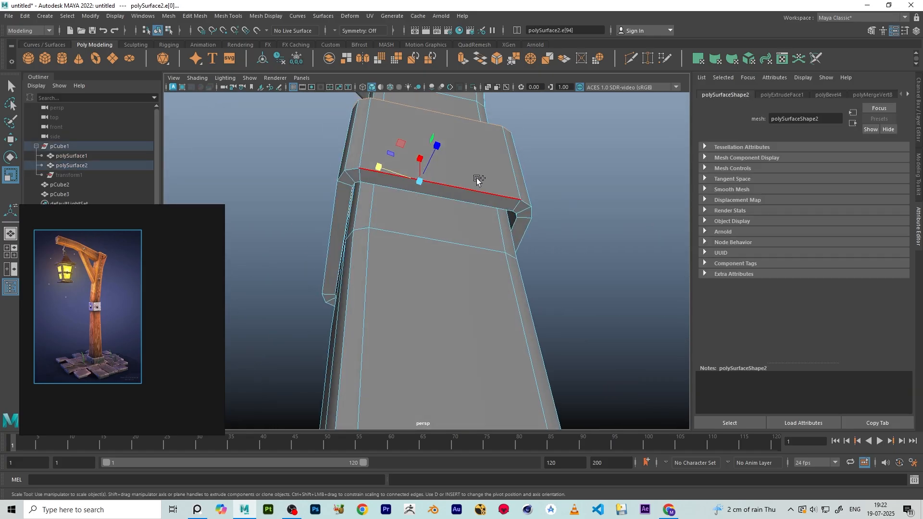
pyautogui.keyDown('shift'); pyautogui.doubleClick(466, 203); pyautogui.keyUp('shift')
pyautogui.keyDown('alt'); pyautogui.moveTo(465, 202); pyautogui.dragTo(501, 250); pyautogui.keyUp('alt')
pyautogui.keyDown('alt'); pyautogui.moveTo(491, 180); pyautogui.dragTo(495, 222); pyautogui.keyUp('alt')
pyautogui.hotkey('ctrl', 'b')
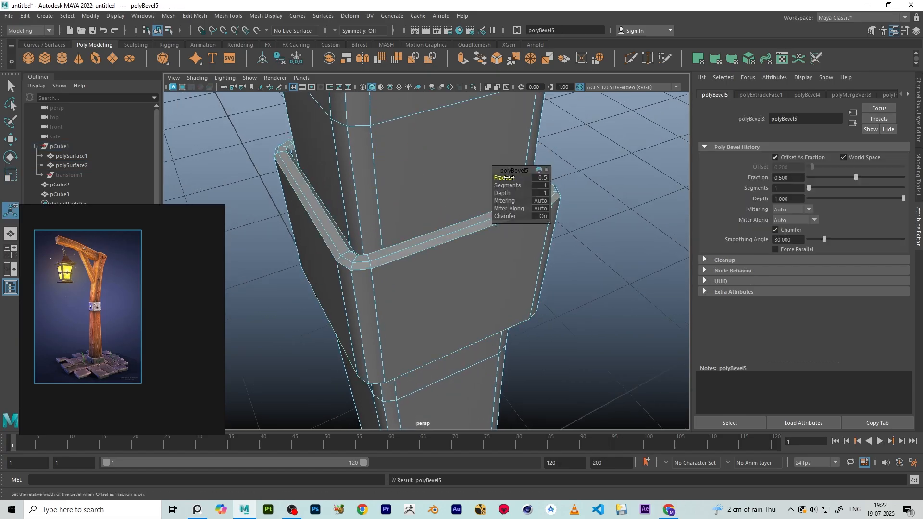
pyautogui.moveTo(505, 177); pyautogui.dragTo(515, 185)
pyautogui.press('q')
pyautogui.moveTo(447, 233); pyautogui.dragTo(505, 204, button='right')
pyautogui.click(575, 160)
pyautogui.keyDown('alt'); pyautogui.moveTo(576, 160); pyautogui.dragTo(549, 172); pyautogui.keyUp('alt')
pyautogui.scroll(-5, 549, 172)
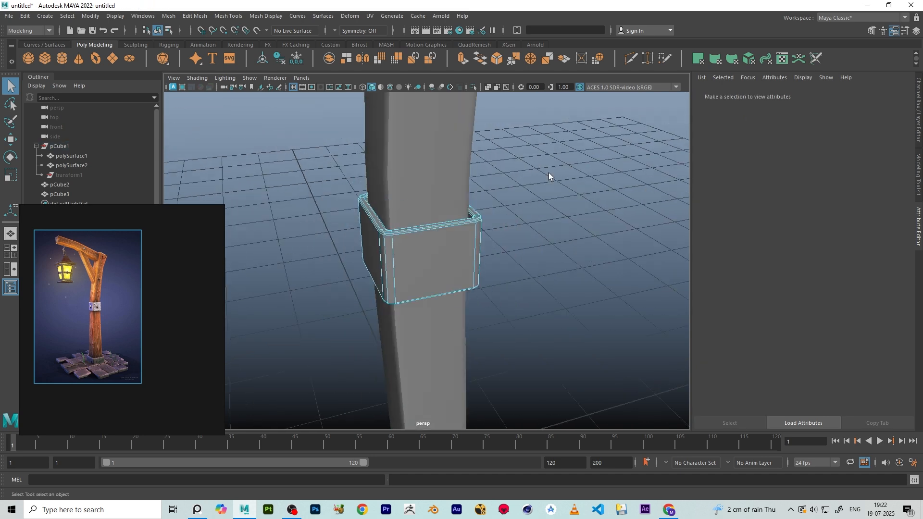
pyautogui.moveTo(549, 172); pyautogui.dragTo(560, 155, button='right')
pyautogui.click(550, 149)
# - Scale the whole band down slightly so it fits closer around the post
pyautogui.keyDown('alt'); pyautogui.moveTo(549, 149); pyautogui.dragTo(452, 219); pyautogui.keyUp('alt')
pyautogui.moveTo(447, 228); pyautogui.dragTo(442, 254)
pyautogui.click(443, 254)
pyautogui.scroll(3, 425, 228)
pyautogui.scroll(3, 425, 229)
pyautogui.press('r')
pyautogui.moveTo(411, 227); pyautogui.dragTo(402, 225)
pyautogui.keyDown('alt'); pyautogui.moveTo(380, 216); pyautogui.dragTo(436, 230); pyautogui.keyUp('alt')
pyautogui.press('3')
pyautogui.scroll(2, 578, 208)
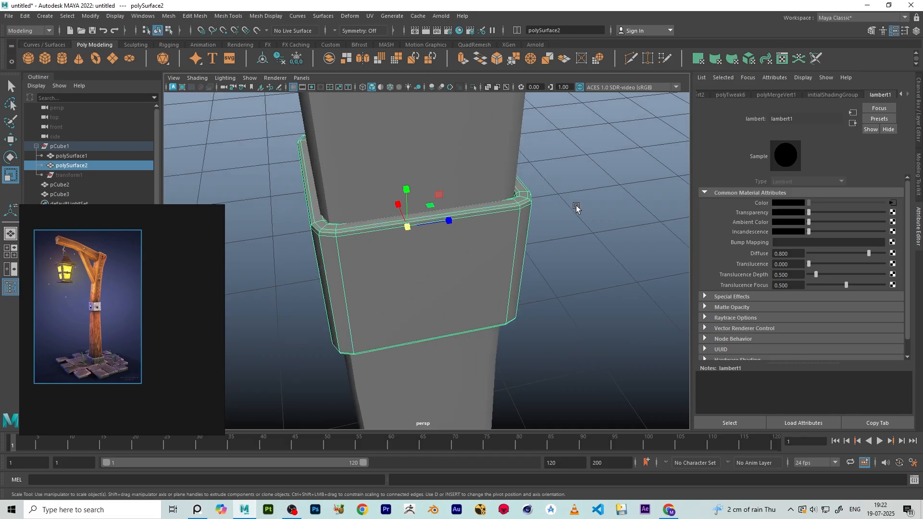
pyautogui.click(577, 208)
# - Create a new polygon cube for the band's stud and raise it to the band's height
pyautogui.keyDown('alt'); pyautogui.moveTo(577, 208); pyautogui.dragTo(379, 264); pyautogui.keyUp('alt')
pyautogui.scroll(-5, 598, 204)
pyautogui.scroll(-5, 390, 259)
pyautogui.scroll(5, 80, 309)
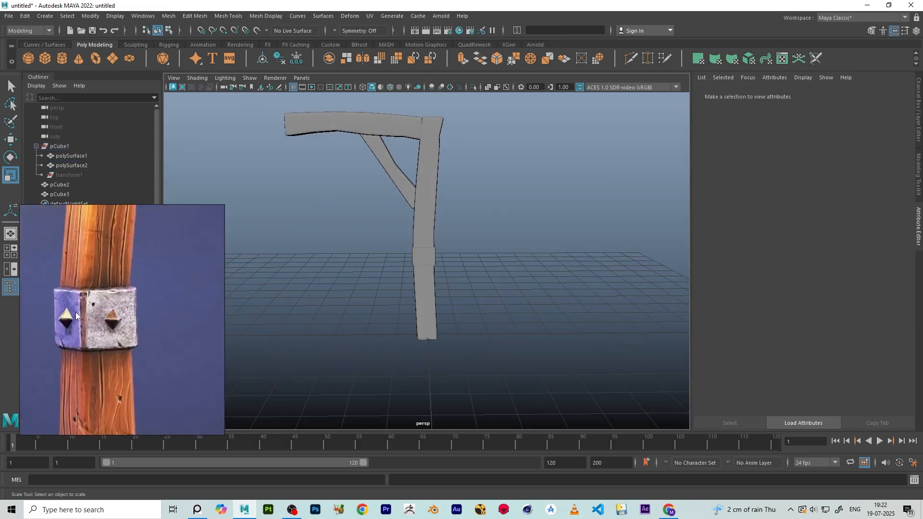
pyautogui.scroll(2, 61, 316)
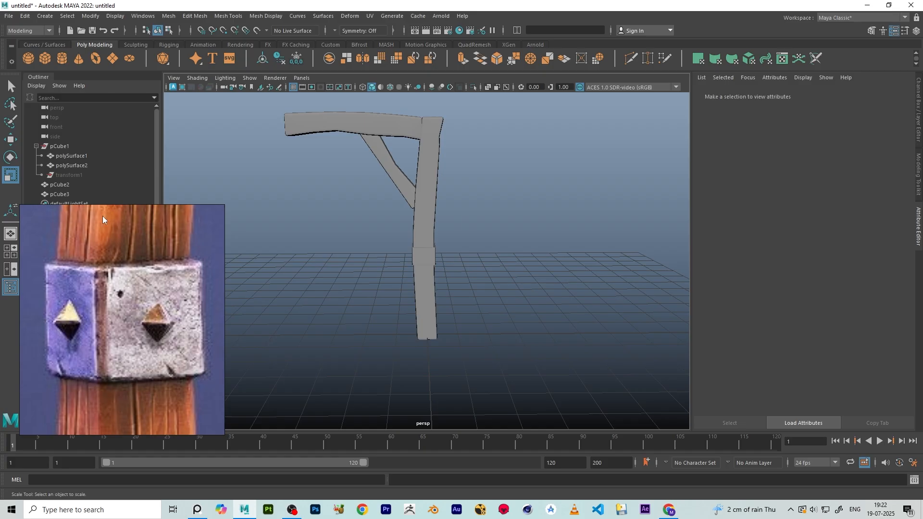
pyautogui.scroll(5, 458, 258)
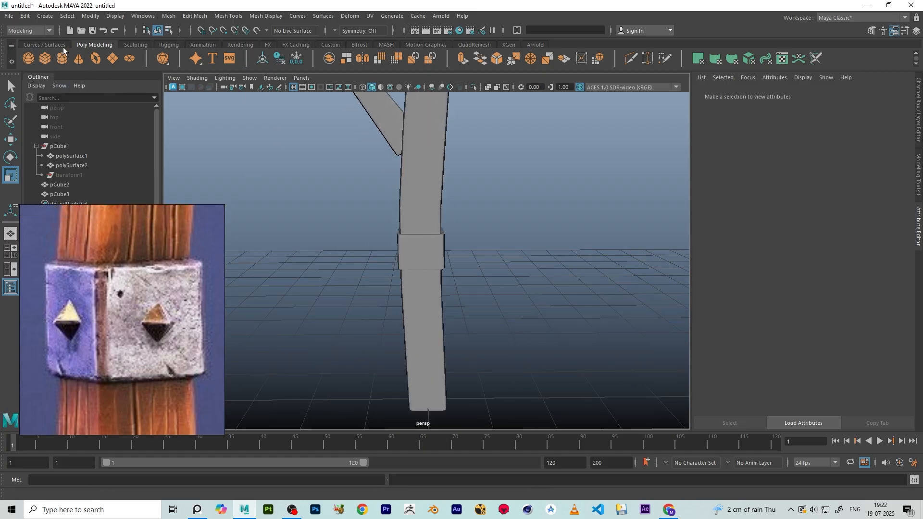
pyautogui.click(47, 60)
pyautogui.keyDown('alt'); pyautogui.moveTo(377, 206); pyautogui.dragTo(414, 206); pyautogui.keyUp('alt')
pyautogui.press('w')
pyautogui.moveTo(432, 337); pyautogui.dragTo(437, 223, button='middle')
pyautogui.scroll(1, 445, 225)
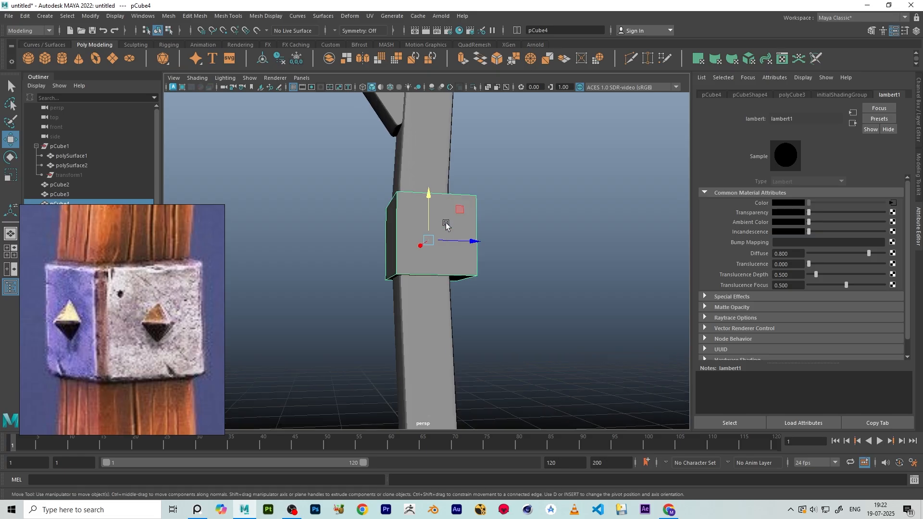
# - Move the cube out to the band's face and scale it down to a small block
pyautogui.keyDown('alt'); pyautogui.moveTo(446, 247); pyautogui.dragTo(339, 274); pyautogui.keyUp('alt')
pyautogui.press('r')
pyautogui.press('w')
pyautogui.press('f')
pyautogui.scroll(-4, 445, 251)
pyautogui.scroll(4, 445, 274)
pyautogui.press('r')
pyautogui.scroll(-4, 366, 273)
pyautogui.keyDown('alt'); pyautogui.moveTo(443, 281); pyautogui.dragTo(405, 262); pyautogui.keyUp('alt')
pyautogui.keyDown('alt'); pyautogui.moveTo(437, 262); pyautogui.dragTo(373, 263, button='middle'); pyautogui.keyUp('alt')
pyautogui.scroll(2, 372, 264)
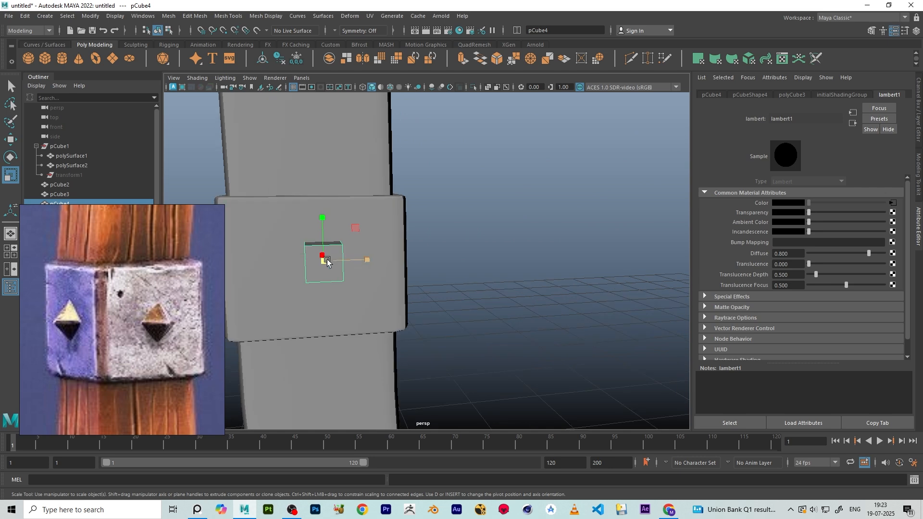
# - Center the small block on the band's face and set it against the surface
pyautogui.press('w')
pyautogui.moveTo(361, 260); pyautogui.dragTo(431, 291)
pyautogui.scroll(4, 438, 268)
pyautogui.moveTo(407, 262); pyautogui.dragTo(516, 241)
# - Scale the block's outer face down almost to a point and move it outward to form a pyramid stud
pyautogui.press('F11')
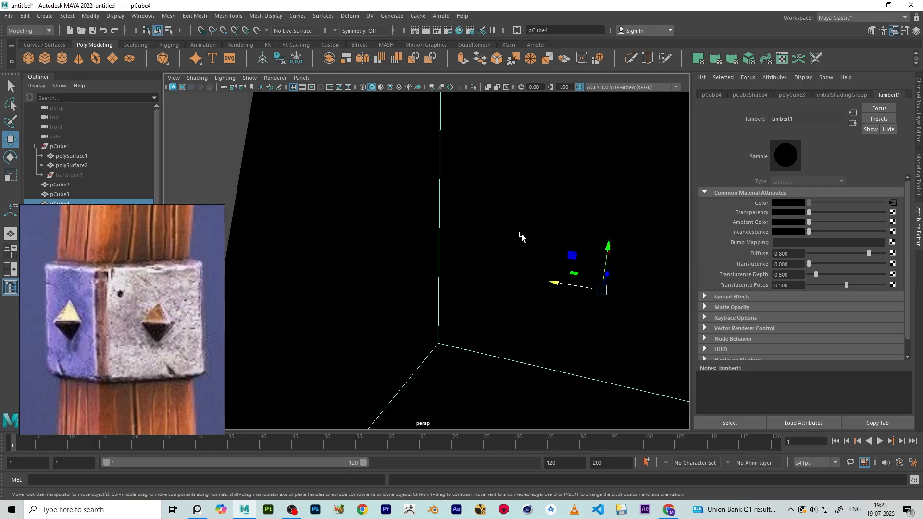
pyautogui.click(490, 264)
pyautogui.moveTo(486, 268); pyautogui.dragTo(414, 265)
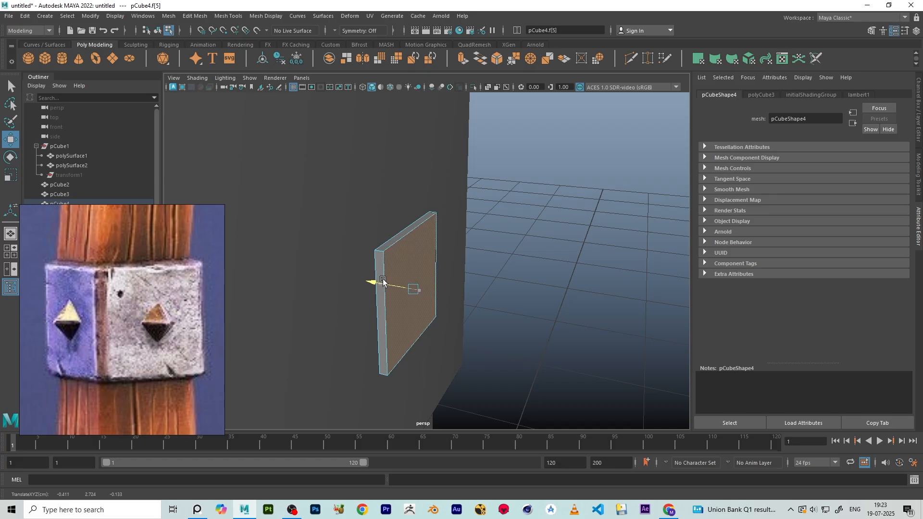
pyautogui.press('r')
pyautogui.moveTo(428, 292)
pyautogui.keyDown('ctrl'); pyautogui.mouseDown()
pyautogui.moveTo(366, 281)
pyautogui.moveTo(361, 291)
pyautogui.moveTo(437, 295)
pyautogui.mouseUp(); pyautogui.keyUp('ctrl')
pyautogui.press('w')
pyautogui.moveTo(437, 296)
pyautogui.keyDown('alt'); pyautogui.mouseDown()
pyautogui.moveTo(467, 293)
pyautogui.moveTo(441, 275)
pyautogui.moveTo(454, 282)
pyautogui.moveTo(424, 287)
pyautogui.mouseUp(); pyautogui.keyUp('alt')
pyautogui.press('r')
pyautogui.keyDown('alt'); pyautogui.moveTo(462, 288); pyautogui.dragTo(451, 267); pyautogui.keyUp('alt')
pyautogui.scroll(5, 447, 292)
pyautogui.scroll(-5, 477, 283)
# - Inspect the pyramid stud's shape on the band from several angles
pyautogui.press('w')
pyautogui.scroll(5, 461, 270)
pyautogui.click(577, 253)
pyautogui.scroll(-5, 567, 255)
pyautogui.moveTo(451, 268); pyautogui.dragTo(570, 194, button='right')
pyautogui.click(570, 195)
pyautogui.scroll(-5, 529, 209)
pyautogui.keyDown('alt'); pyautogui.moveTo(486, 228); pyautogui.dragTo(423, 271); pyautogui.keyUp('alt')
pyautogui.scroll(6, 447, 268)
pyautogui.scroll(3, 423, 272)
pyautogui.click(423, 272)
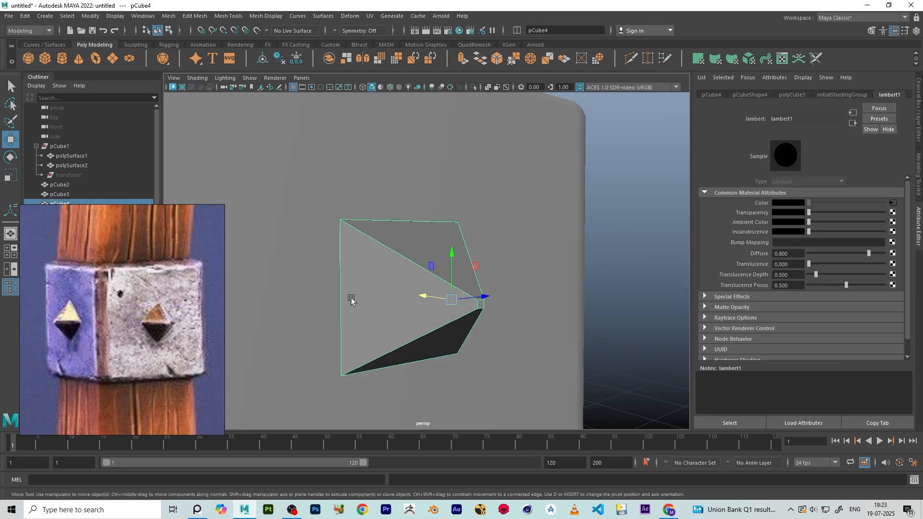
# - Isolate the pyramid stud and select its edges for beveling
pyautogui.keyDown('alt'); pyautogui.moveTo(351, 300); pyautogui.dragTo(475, 267); pyautogui.keyUp('alt')
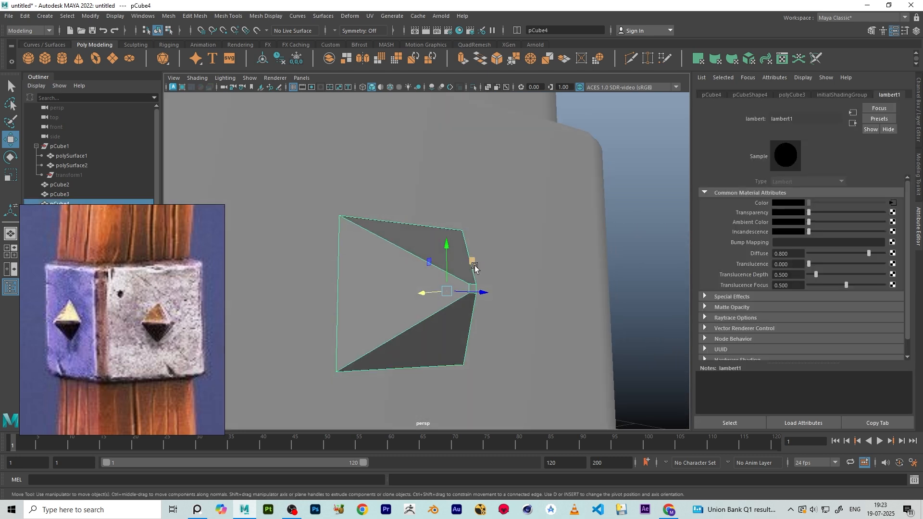
pyautogui.moveTo(415, 253); pyautogui.dragTo(415, 239, button='right')
pyautogui.click(415, 240)
pyautogui.keyDown('alt'); pyautogui.moveTo(391, 259); pyautogui.dragTo(410, 255); pyautogui.keyUp('alt')
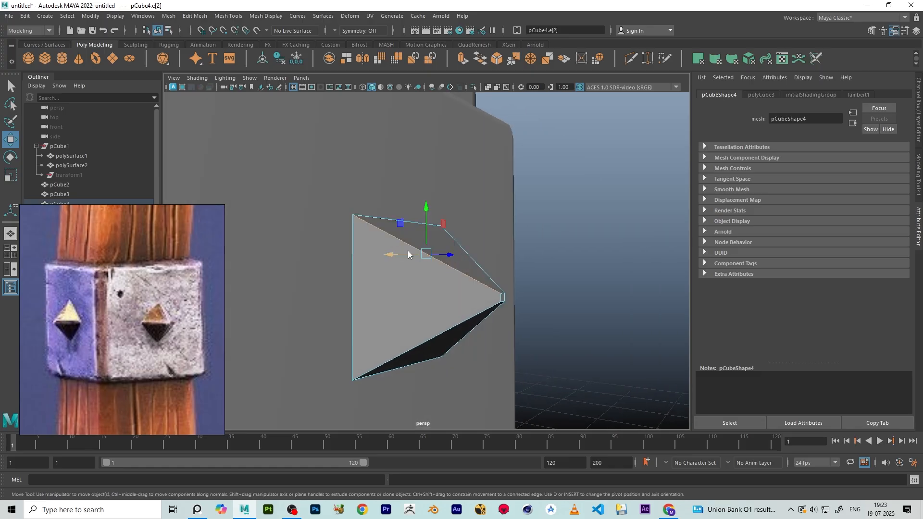
pyautogui.moveTo(409, 255); pyautogui.dragTo(455, 235, button='right')
pyautogui.hotkey('ctrl', '1')
pyautogui.keyDown('alt'); pyautogui.moveTo(415, 235); pyautogui.dragTo(469, 226); pyautogui.keyUp('alt')
pyautogui.hotkey('ctrl', 'F10')
pyautogui.scroll(-6, 491, 207)
pyautogui.press('f')
pyautogui.scroll(-5, 454, 266)
pyautogui.scroll(6, 453, 263)
# - Bevel the stud's edges with a fraction of 0.65 and 2 segments, and exit isolation
pyautogui.hotkey('ctrl', 'b')
pyautogui.moveTo(504, 179); pyautogui.dragTo(515, 177)
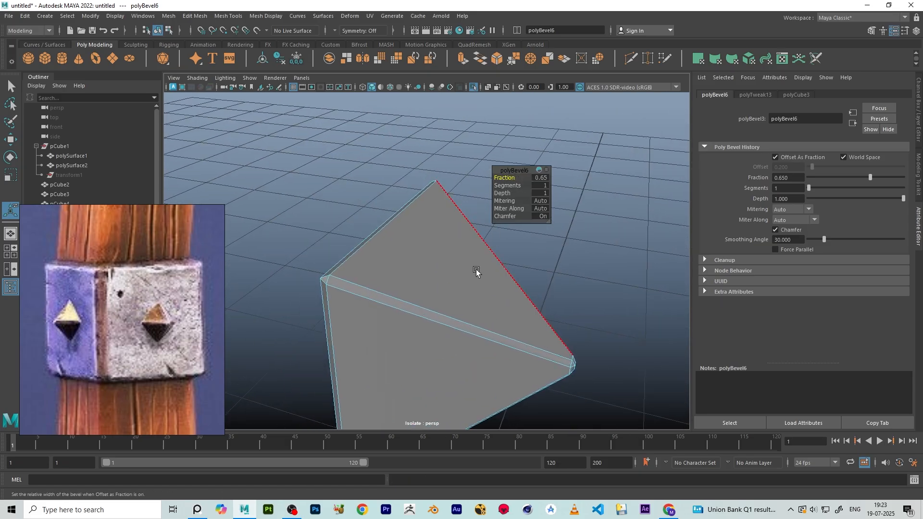
pyautogui.keyDown('alt'); pyautogui.moveTo(476, 272); pyautogui.dragTo(500, 231); pyautogui.keyUp('alt')
pyautogui.moveTo(514, 186); pyautogui.dragTo(519, 187)
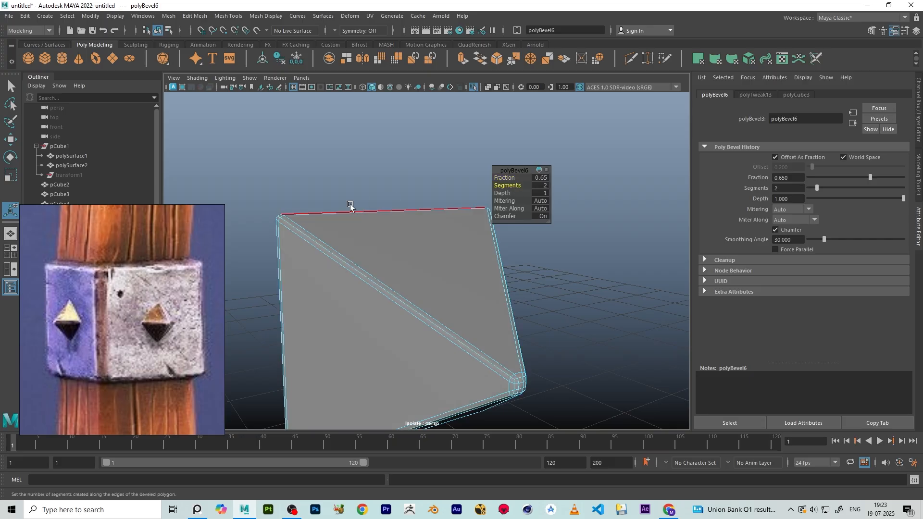
pyautogui.moveTo(351, 206); pyautogui.dragTo(395, 174, button='right')
pyautogui.press('q')
pyautogui.click(414, 164)
pyautogui.scroll(-10, 419, 172)
pyautogui.hotkey('ctrl', '1')
# - Scale the stud vertically and adjust its position on the band's face
pyautogui.keyDown('alt'); pyautogui.moveTo(423, 180); pyautogui.dragTo(436, 276); pyautogui.keyUp('alt')
pyautogui.click(424, 267)
pyautogui.press('e')
pyautogui.press('r')
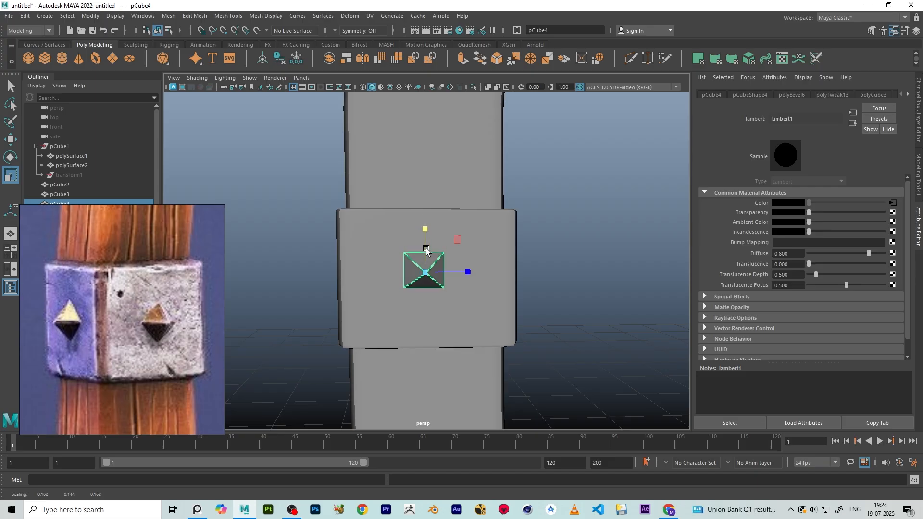
pyautogui.press('w')
pyautogui.moveTo(426, 249); pyautogui.dragTo(446, 276)
pyautogui.keyDown('alt'); pyautogui.moveTo(445, 276); pyautogui.dragTo(527, 285); pyautogui.keyUp('alt')
pyautogui.keyDown('alt'); pyautogui.moveTo(467, 287); pyautogui.dragTo(411, 273); pyautogui.keyUp('alt')
pyautogui.keyDown('alt'); pyautogui.moveTo(415, 275); pyautogui.dragTo(366, 284); pyautogui.keyUp('alt')
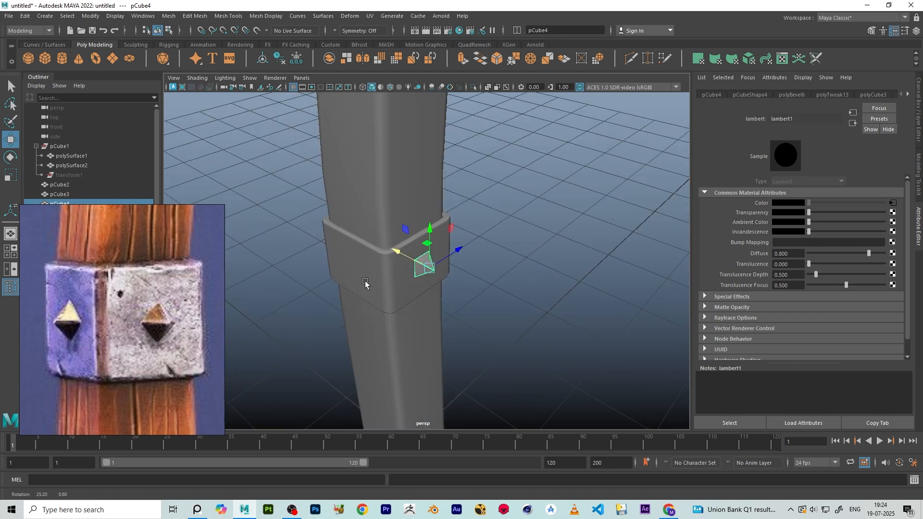
# - Duplicate the stud and move the copy to the adjacent face of the band
pyautogui.scroll(-5, 365, 284)
pyautogui.keyDown('alt'); pyautogui.moveTo(440, 259); pyautogui.dragTo(457, 221); pyautogui.keyUp('alt')
pyautogui.keyDown('alt'); pyautogui.moveTo(457, 221); pyautogui.dragTo(457, 173, button='middle'); pyautogui.keyUp('alt')
pyautogui.keyDown('alt'); pyautogui.moveTo(497, 290); pyautogui.dragTo(454, 279); pyautogui.keyUp('alt')
pyautogui.keyDown('alt'); pyautogui.moveTo(433, 185); pyautogui.dragTo(427, 243, button='middle'); pyautogui.keyUp('alt')
pyautogui.keyDown('alt'); pyautogui.moveTo(427, 243); pyautogui.dragTo(400, 214); pyautogui.keyUp('alt')
pyautogui.scroll(4, 424, 236)
pyautogui.keyDown('alt'); pyautogui.moveTo(381, 153); pyautogui.dragTo(385, 210, button='middle'); pyautogui.keyUp('alt')
pyautogui.moveTo(370, 213)
pyautogui.keyDown('alt'); pyautogui.mouseDown()
pyautogui.moveTo(471, 252)
pyautogui.moveTo(340, 262)
pyautogui.mouseUp(); pyautogui.keyUp('alt')
pyautogui.moveTo(400, 274)
pyautogui.keyDown('alt'); pyautogui.mouseDown()
pyautogui.moveTo(464, 278)
pyautogui.moveTo(392, 286)
pyautogui.mouseUp(); pyautogui.keyUp('alt')
pyautogui.scroll(4, 408, 283)
# - Rotate the duplicated stud about the vertical axis so its tip points outward from the adjacent face
pyautogui.press('e')
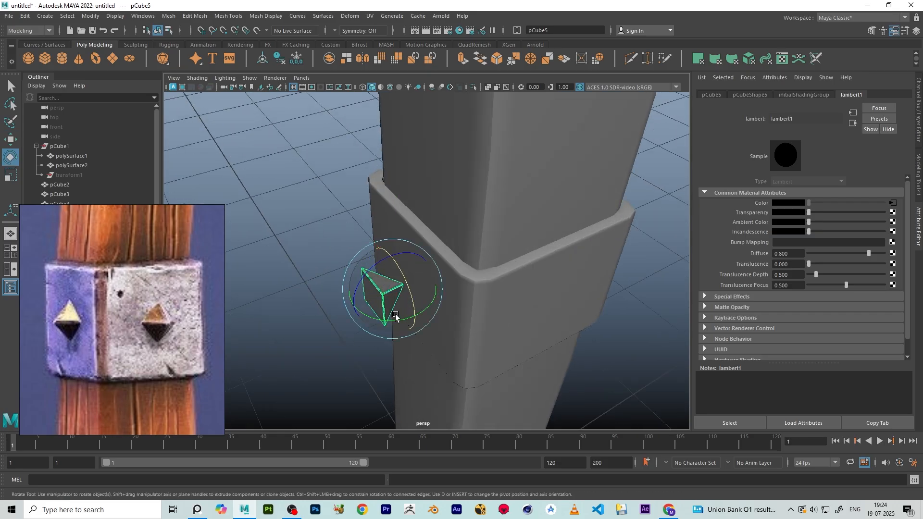
pyautogui.moveTo(388, 320); pyautogui.dragTo(474, 303)
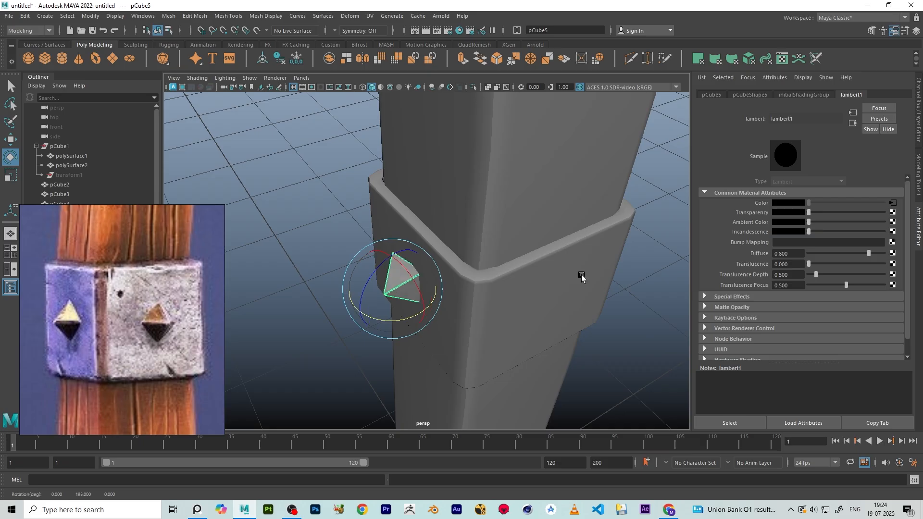
pyautogui.keyDown('alt'); pyautogui.moveTo(591, 273); pyautogui.dragTo(337, 240); pyautogui.keyUp('alt')
pyautogui.press('w')
# - Combine the two studs into one mesh and duplicate the combined mesh
pyautogui.click(413, 243)
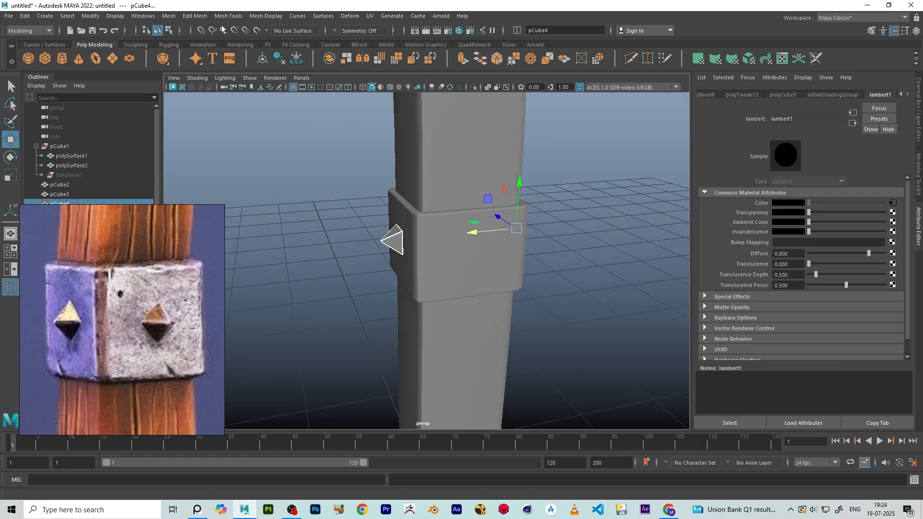
pyautogui.click(169, 15)
pyautogui.click(193, 51)
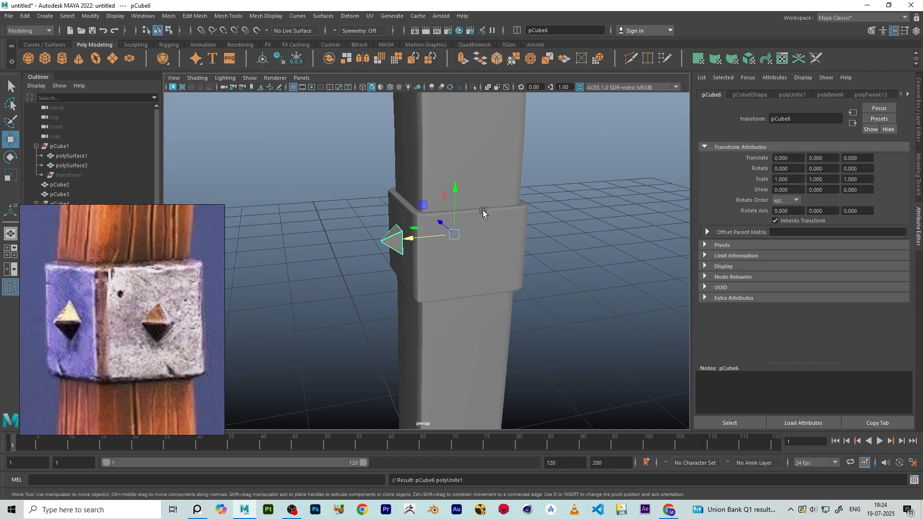
pyautogui.keyDown('alt'); pyautogui.moveTo(482, 212); pyautogui.dragTo(464, 226); pyautogui.keyUp('alt')
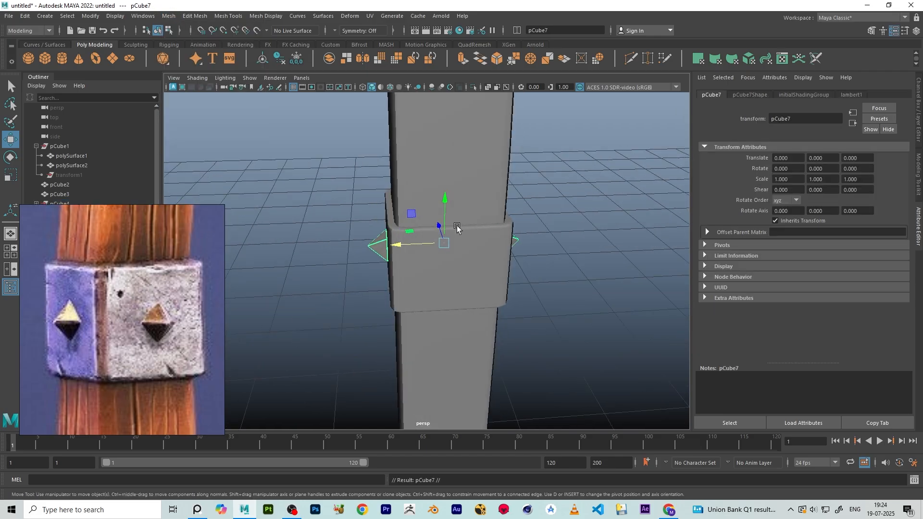
# - Rotate the duplicated stud pair 90 degrees about the vertical axis onto the band's remaining faces
pyautogui.press('e')
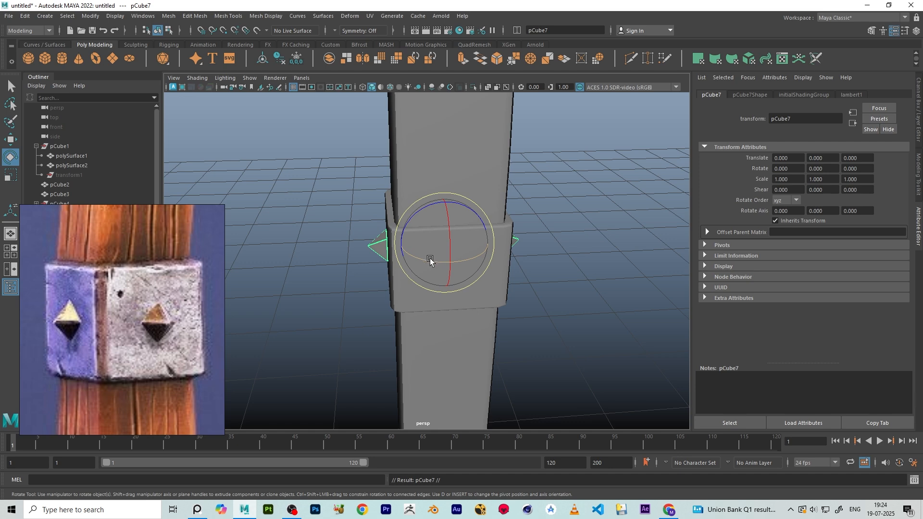
pyautogui.moveTo(427, 263); pyautogui.dragTo(455, 260)
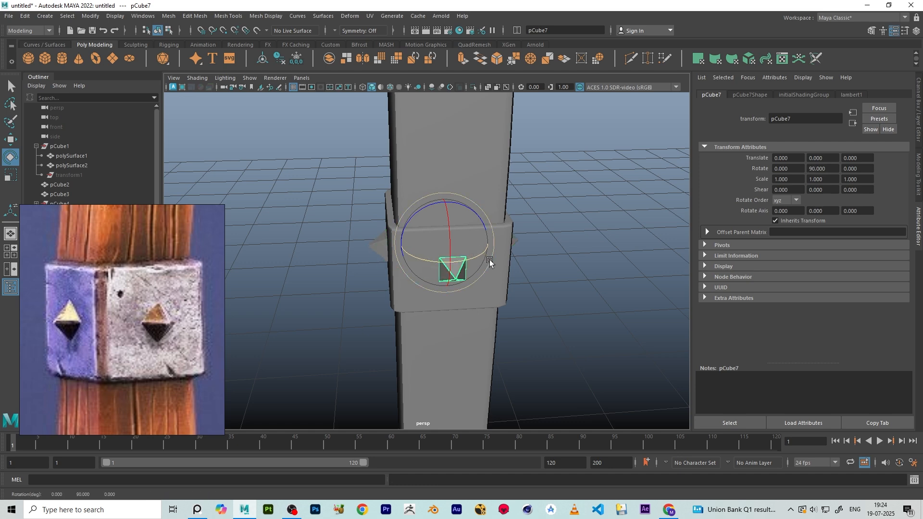
pyautogui.keyDown('alt'); pyautogui.moveTo(585, 240); pyautogui.dragTo(558, 231); pyautogui.keyUp('alt')
pyautogui.click(522, 204)
# - Create a polygon cube at the foot of the post as its base block
pyautogui.keyDown('alt'); pyautogui.moveTo(558, 230); pyautogui.dragTo(484, 245, button='right'); pyautogui.keyUp('alt')
pyautogui.keyDown('alt'); pyautogui.moveTo(543, 247); pyautogui.dragTo(441, 266); pyautogui.keyUp('alt')
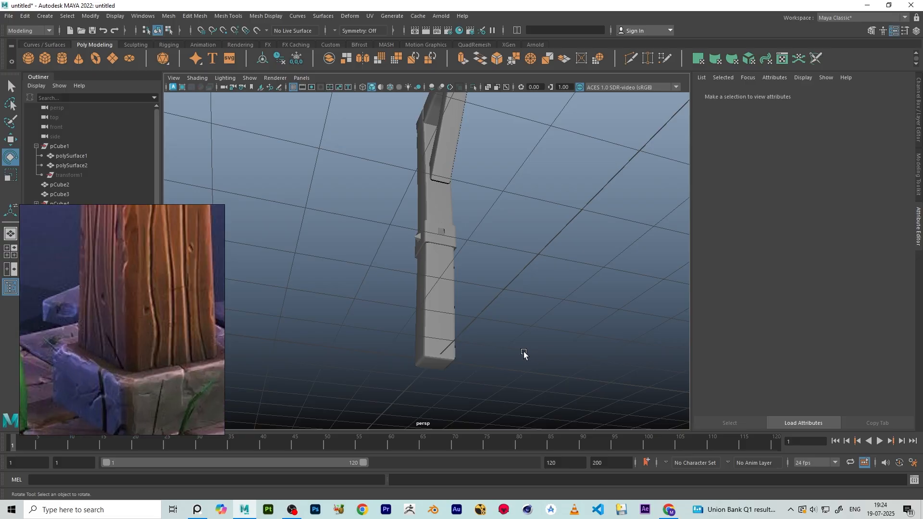
pyautogui.keyDown('alt'); pyautogui.moveTo(524, 355); pyautogui.dragTo(446, 272); pyautogui.keyUp('alt')
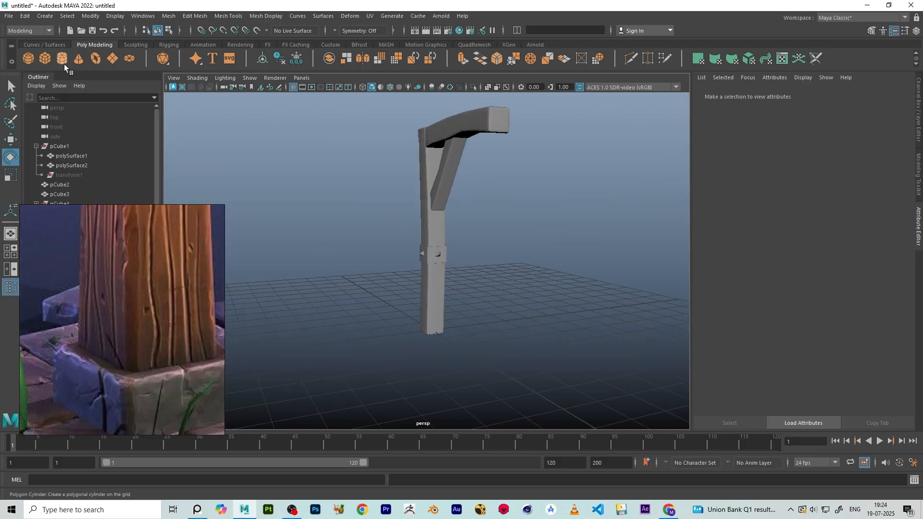
pyautogui.click(45, 59)
pyautogui.scroll(5, 440, 327)
pyautogui.keyDown('alt'); pyautogui.moveTo(443, 332); pyautogui.dragTo(463, 290, button='middle'); pyautogui.keyUp('alt')
pyautogui.keyDown('alt'); pyautogui.moveTo(463, 289); pyautogui.dragTo(442, 293); pyautogui.keyUp('alt')
pyautogui.scroll(6, 443, 293)
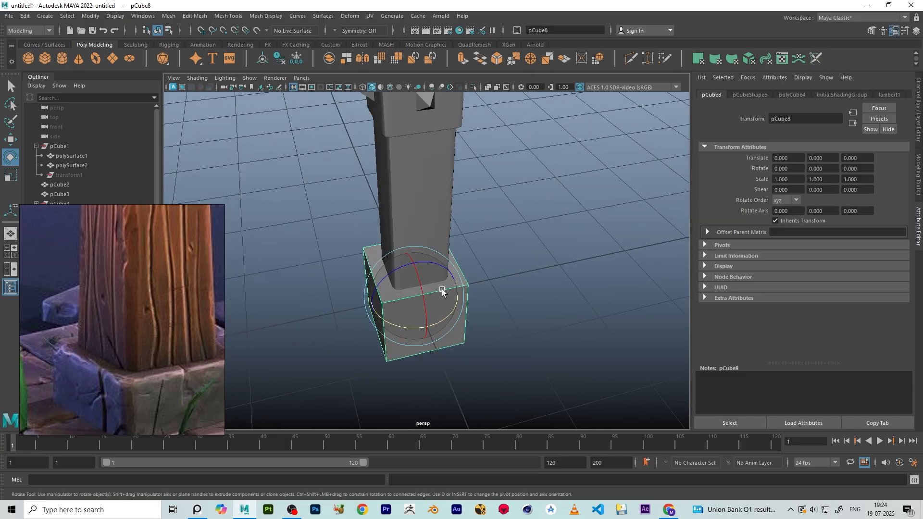
pyautogui.moveTo(526, 207); pyautogui.dragTo(525, 250, button='right')
# - Extrude the base block's top face and scale it inward to form a rim around the post
pyautogui.click(424, 312)
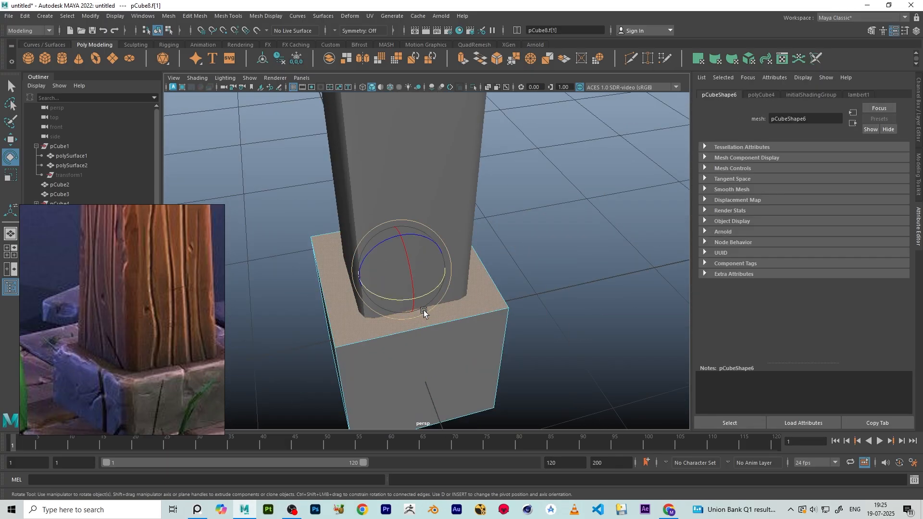
pyautogui.hotkey('ctrl', 'e')
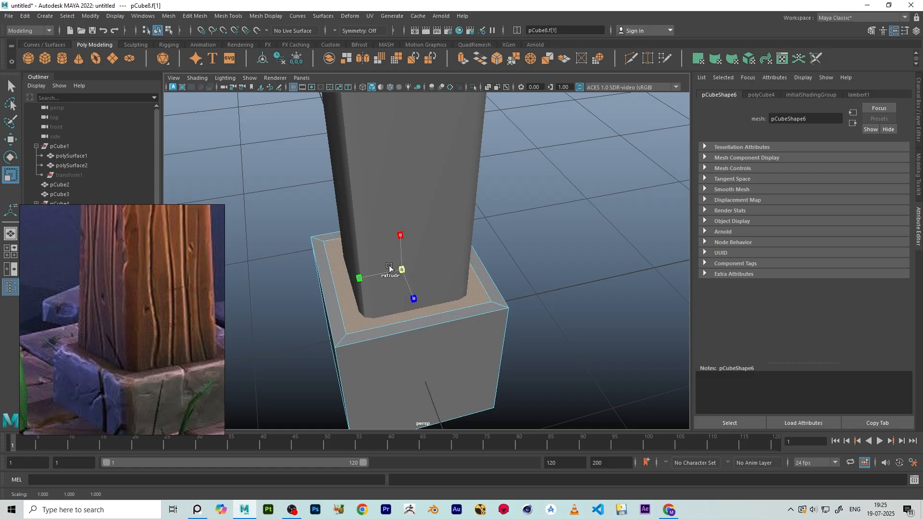
pyautogui.keyDown('shift'); pyautogui.moveTo(377, 267); pyautogui.dragTo(433, 292); pyautogui.keyUp('shift')
pyautogui.press('w')
# - Move the base block along Z to about -0.021 so it sits centred around the post
pyautogui.moveTo(490, 263); pyautogui.dragTo(559, 201, button='right')
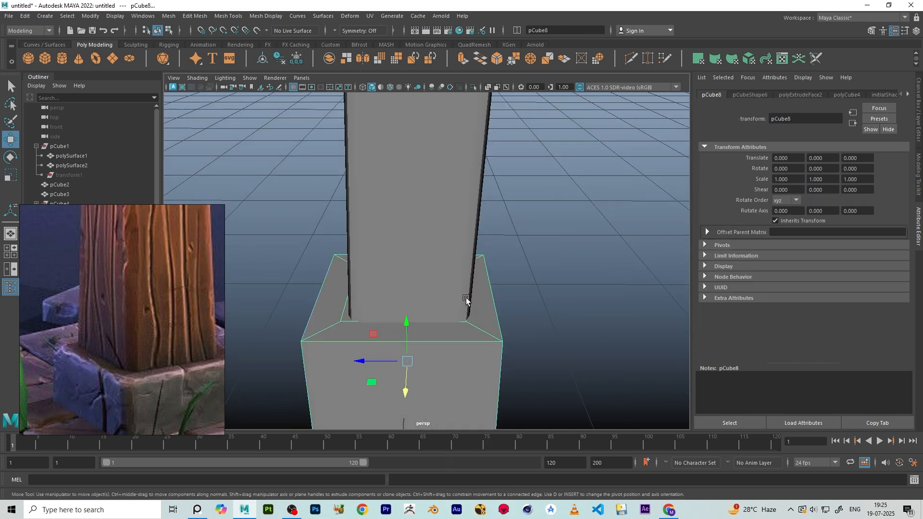
pyautogui.moveTo(380, 362); pyautogui.dragTo(384, 363)
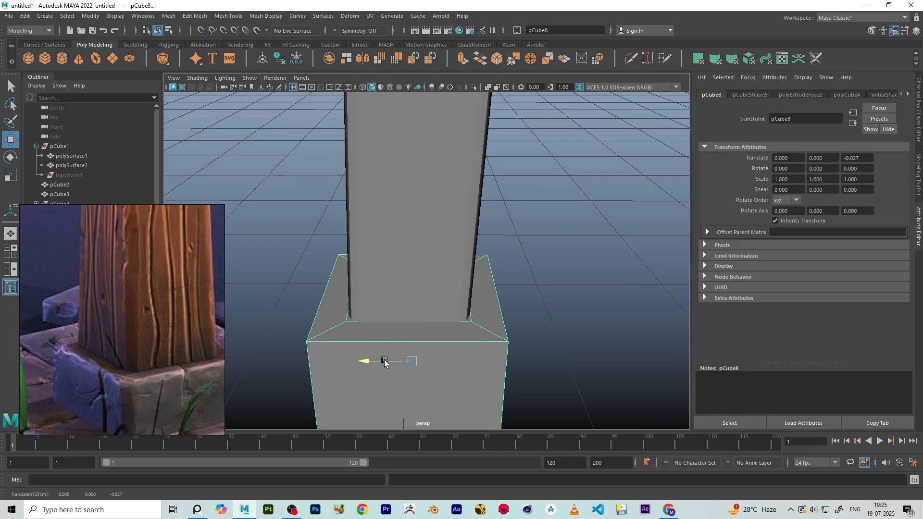
pyautogui.keyDown('alt'); pyautogui.moveTo(516, 330); pyautogui.dragTo(422, 341); pyautogui.keyUp('alt')
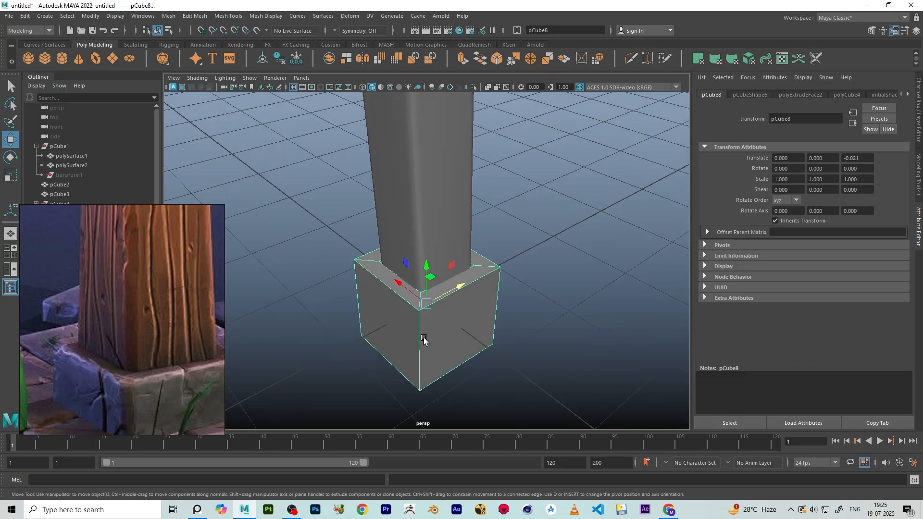
# - Try to scale the base block up uniformly
pyautogui.scroll(3, 396, 310)
pyautogui.press('r')
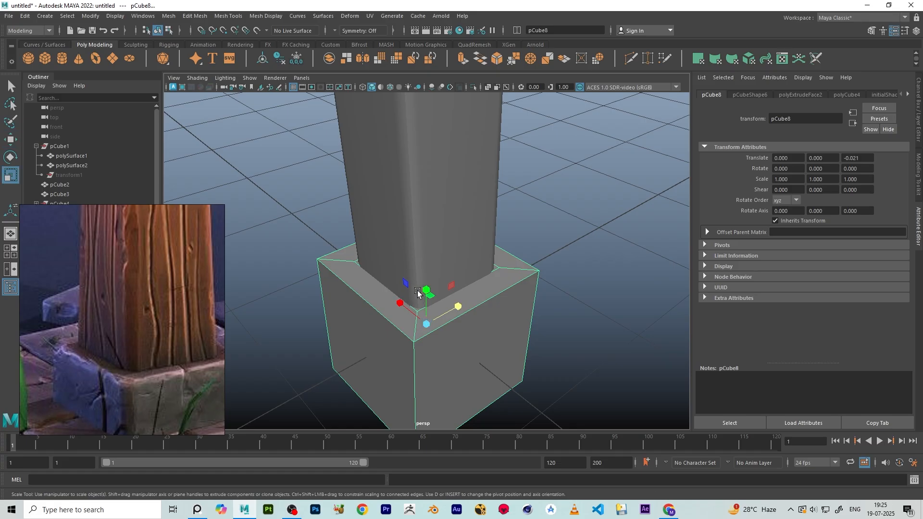
pyautogui.moveTo(423, 319); pyautogui.dragTo(425, 324)
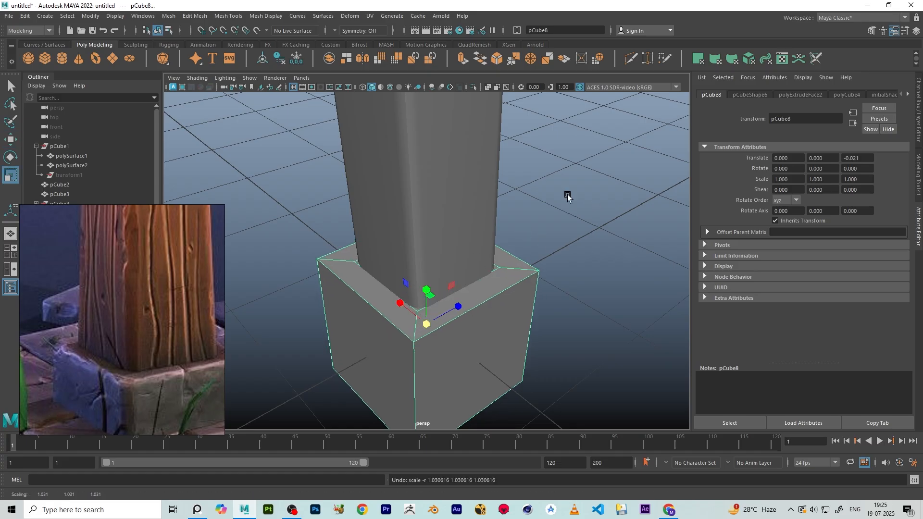
# - Extrude the base block's inner top face and lower it to recess it around the post
pyautogui.moveTo(517, 241); pyautogui.dragTo(493, 263, button='right')
pyautogui.moveTo(434, 279); pyautogui.dragTo(434, 244)
pyautogui.press('w')
pyautogui.keyDown('shift'); pyautogui.moveTo(435, 275); pyautogui.dragTo(435, 276); pyautogui.keyUp('shift')
pyautogui.keyDown('alt'); pyautogui.moveTo(511, 276); pyautogui.dragTo(488, 274); pyautogui.keyUp('alt')
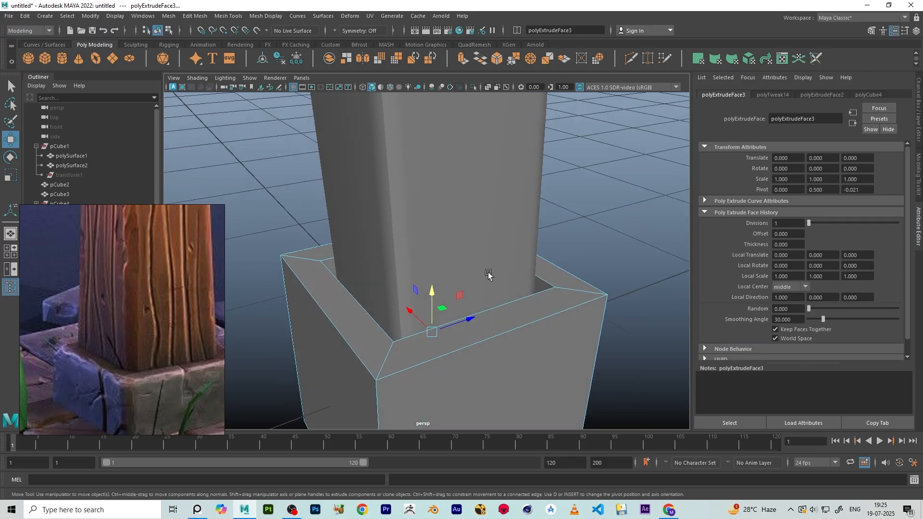
# - Select the base block's edges and bevel them
pyautogui.scroll(-4, 584, 184)
pyautogui.keyDown('alt'); pyautogui.moveTo(521, 307); pyautogui.dragTo(540, 267); pyautogui.keyUp('alt')
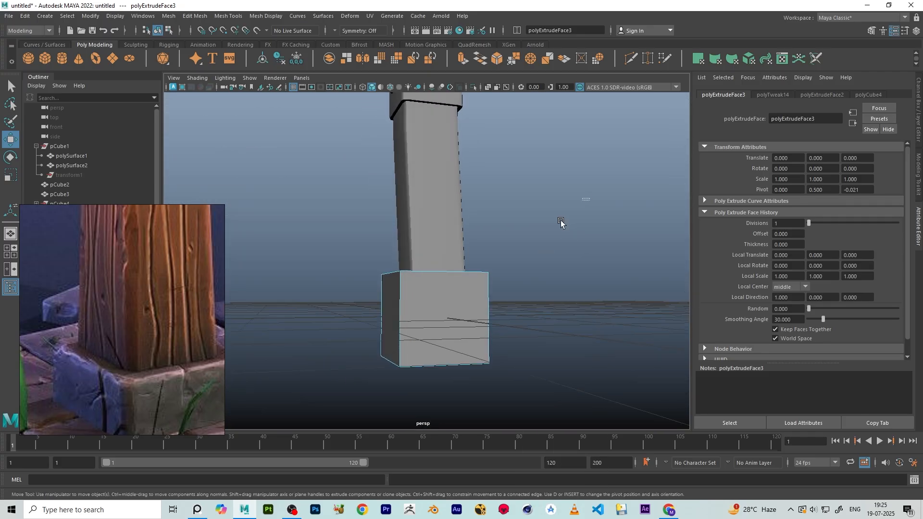
pyautogui.moveTo(562, 222); pyautogui.dragTo(367, 370)
pyautogui.scroll(3, 473, 295)
pyautogui.keyDown('alt'); pyautogui.moveTo(473, 294); pyautogui.dragTo(488, 275); pyautogui.keyUp('alt')
pyautogui.hotkey('ctrl', 'b')
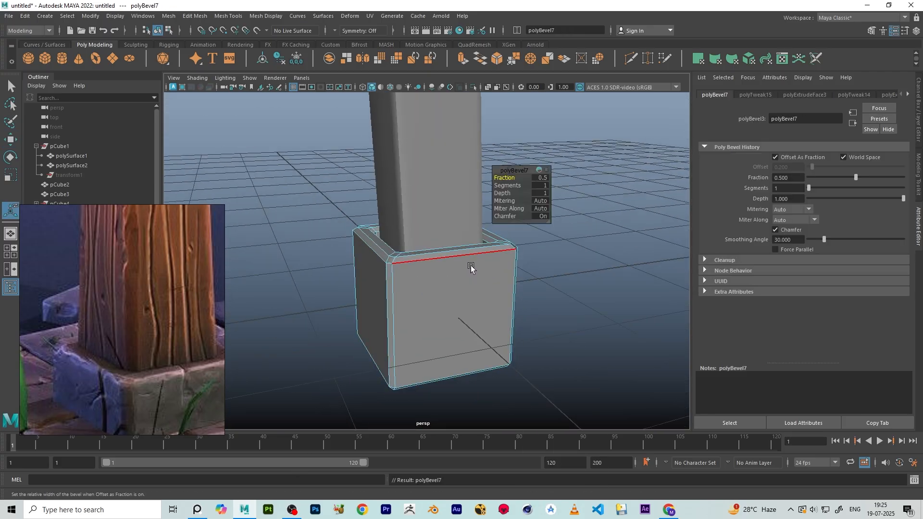
# - Adjust the base block's bevel fraction and add bevel segments to round its edges
pyautogui.scroll(2, 469, 268)
pyautogui.keyDown('alt'); pyautogui.moveTo(432, 249); pyautogui.dragTo(445, 281); pyautogui.keyUp('alt')
pyautogui.scroll(2, 500, 255)
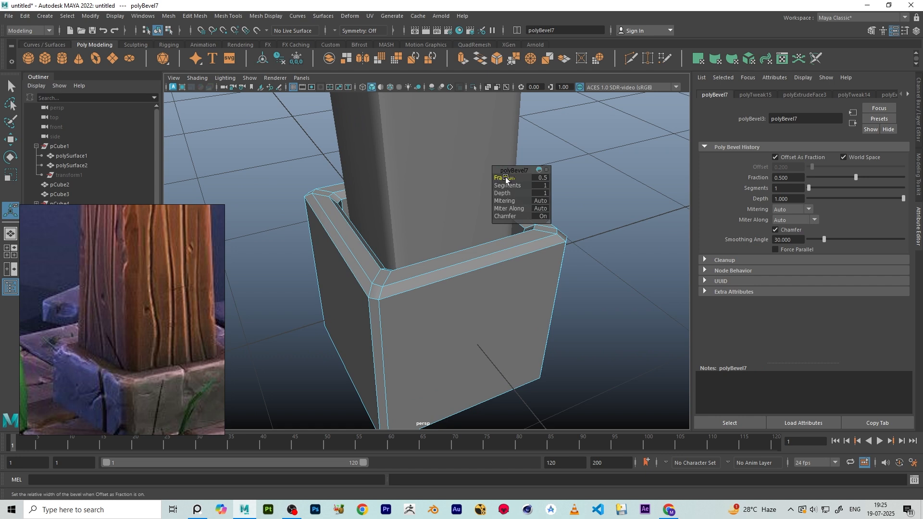
pyautogui.moveTo(505, 178); pyautogui.dragTo(507, 178)
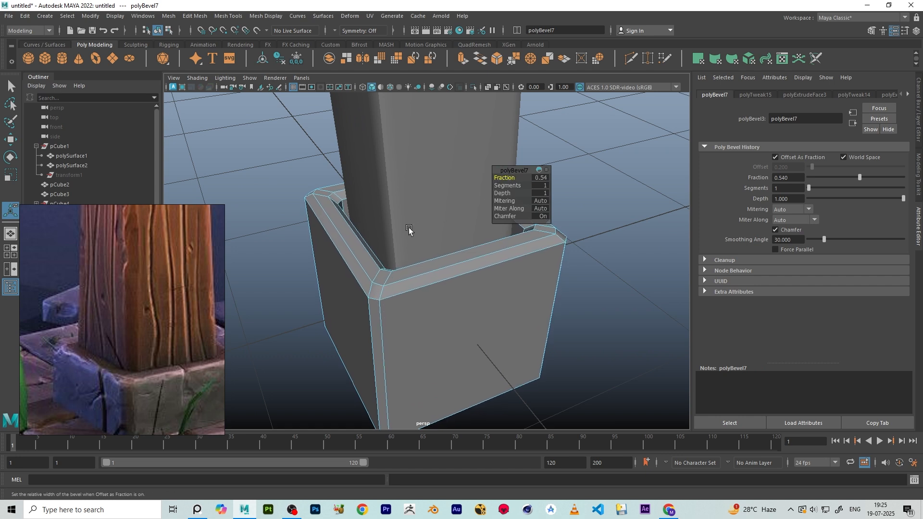
pyautogui.keyDown('alt'); pyautogui.moveTo(409, 230); pyautogui.dragTo(414, 235); pyautogui.keyUp('alt')
pyautogui.moveTo(503, 185); pyautogui.dragTo(509, 188)
pyautogui.press('q')
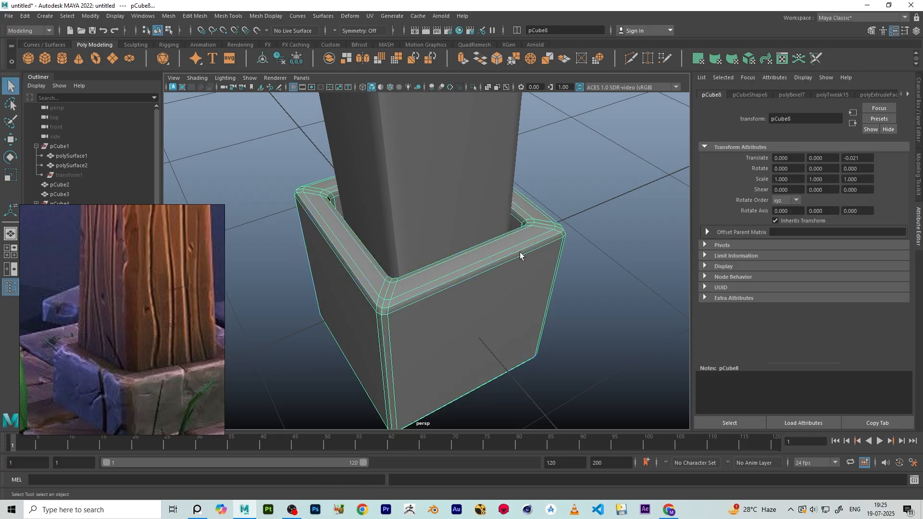
# - Scale the base block slightly larger around the foot of the post
pyautogui.keyDown('alt'); pyautogui.moveTo(621, 266); pyautogui.dragTo(425, 282); pyautogui.keyUp('alt')
pyautogui.press('r')
pyautogui.keyDown('ctrl'); pyautogui.keyDown('shift'); pyautogui.rightClick(535, 231); pyautogui.keyUp('shift'); pyautogui.keyUp('ctrl')
pyautogui.keyDown('alt'); pyautogui.moveTo(427, 283); pyautogui.dragTo(471, 289); pyautogui.keyUp('alt')
pyautogui.click(546, 226)
# - Select the base block's upper vertices and lower them to make the block shorter
pyautogui.scroll(-3, 543, 230)
pyautogui.keyDown('alt'); pyautogui.moveTo(520, 269); pyautogui.dragTo(480, 266); pyautogui.keyUp('alt')
pyautogui.click(479, 255)
pyautogui.moveTo(552, 196); pyautogui.dragTo(502, 199, button='right')
pyautogui.moveTo(575, 150); pyautogui.dragTo(317, 282)
pyautogui.scroll(3, 425, 247)
pyautogui.press('w')
pyautogui.moveTo(431, 214); pyautogui.dragTo(440, 284)
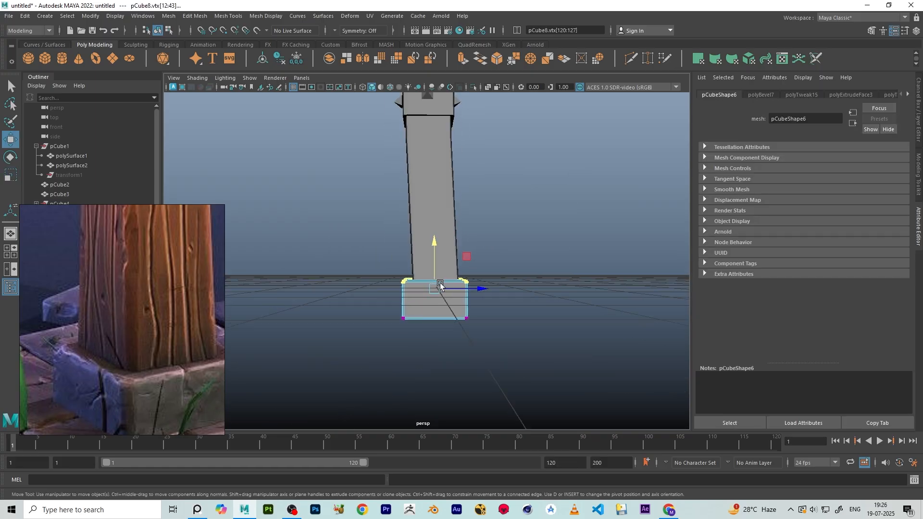
pyautogui.click(496, 253)
# - Compare the overall proportions of the post, arm and base with the reference image
pyautogui.scroll(-5, 480, 255)
pyautogui.keyDown('alt'); pyautogui.moveTo(529, 185); pyautogui.dragTo(469, 235); pyautogui.keyUp('alt')
pyautogui.scroll(-10, 152, 338)
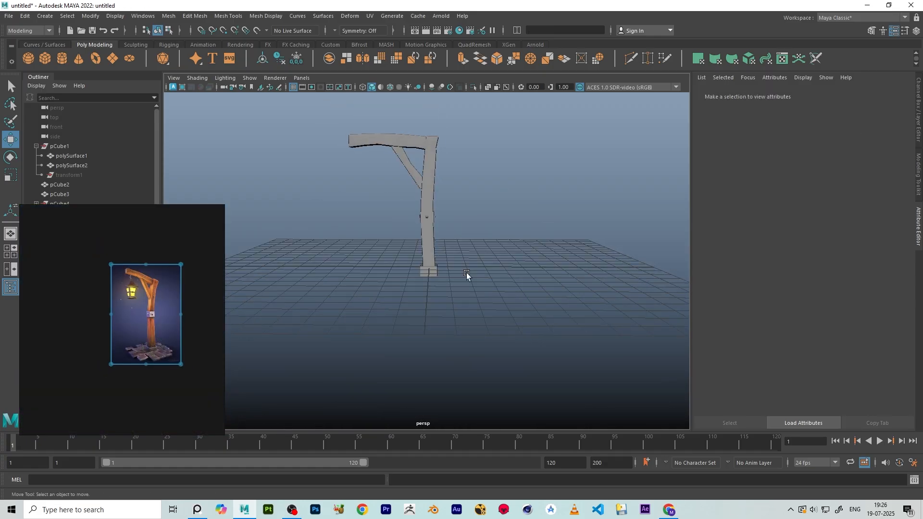
pyautogui.scroll(10, 150, 284)
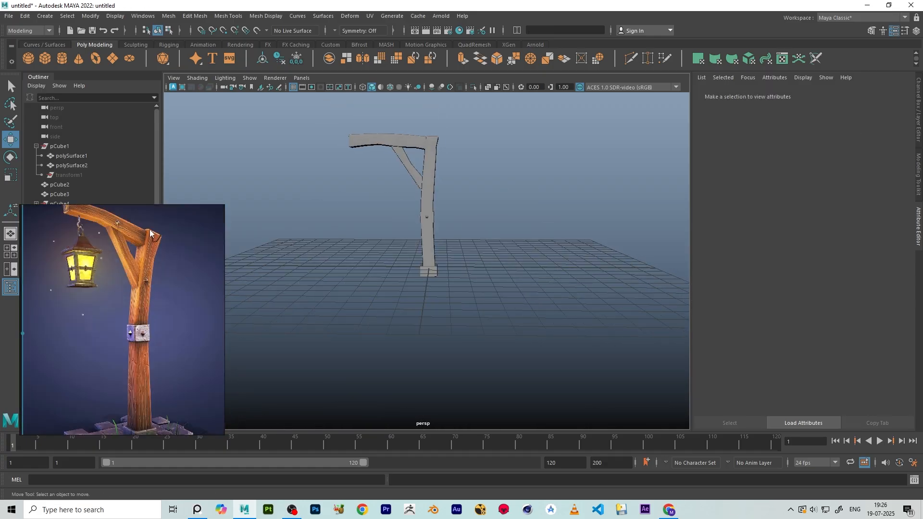
pyautogui.scroll(5, 519, 282)
pyautogui.scroll(-6, 476, 260)
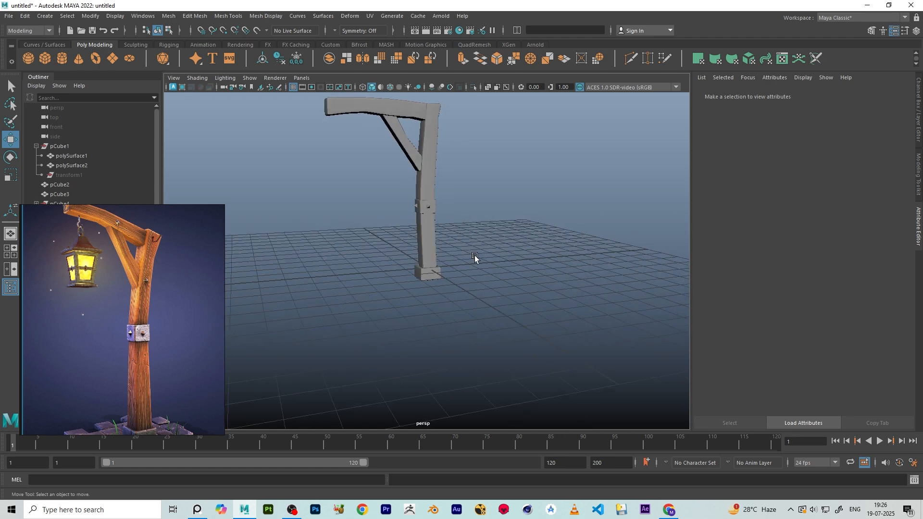
pyautogui.scroll(-8, 99, 293)
pyautogui.scroll(5, 472, 215)
pyautogui.scroll(-4, 471, 215)
pyautogui.keyDown('alt'); pyautogui.moveTo(469, 216); pyautogui.dragTo(316, 244); pyautogui.keyUp('alt')
pyautogui.scroll(5, 428, 177)
pyautogui.scroll(-4, 505, 254)
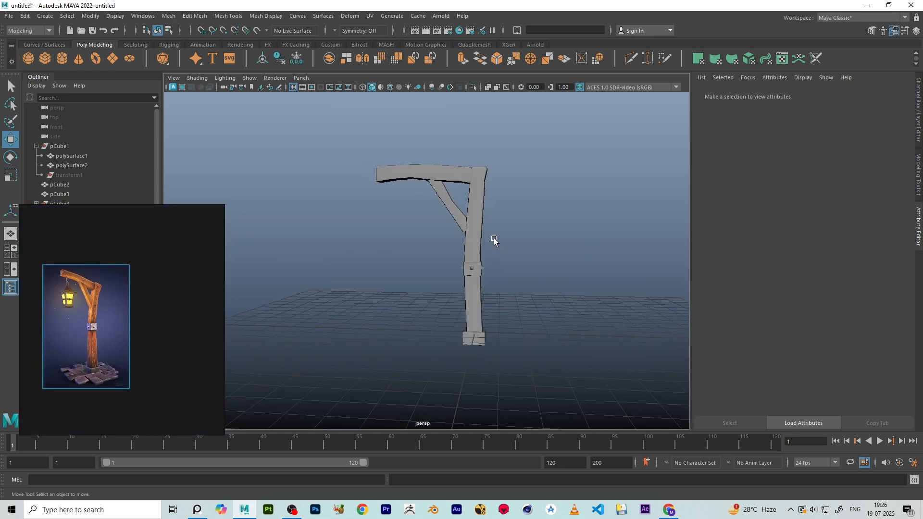
pyautogui.scroll(3, 406, 182)
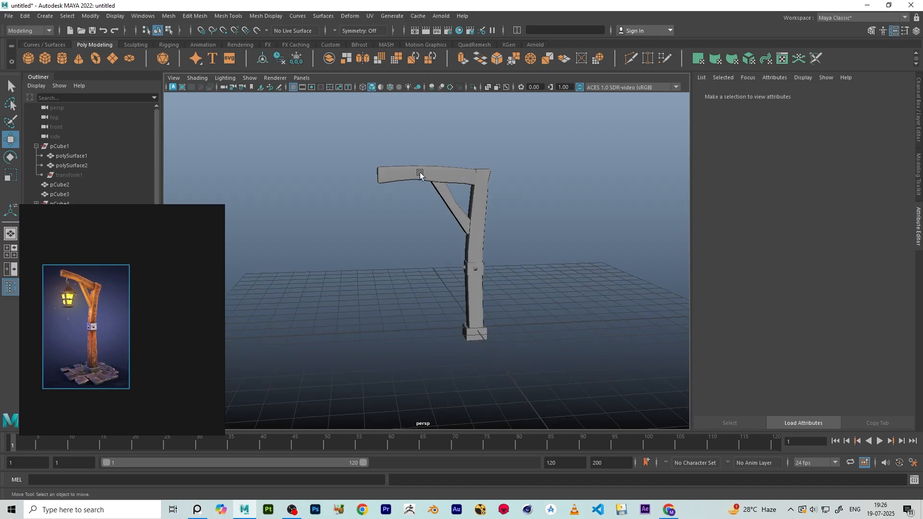
# - Shorten the top arm by moving its outer vertex rows toward the post and adjusting their height
pyautogui.click(412, 176)
pyautogui.scroll(2, 427, 228)
pyautogui.keyDown('alt'); pyautogui.moveTo(427, 229); pyautogui.dragTo(419, 224); pyautogui.keyUp('alt')
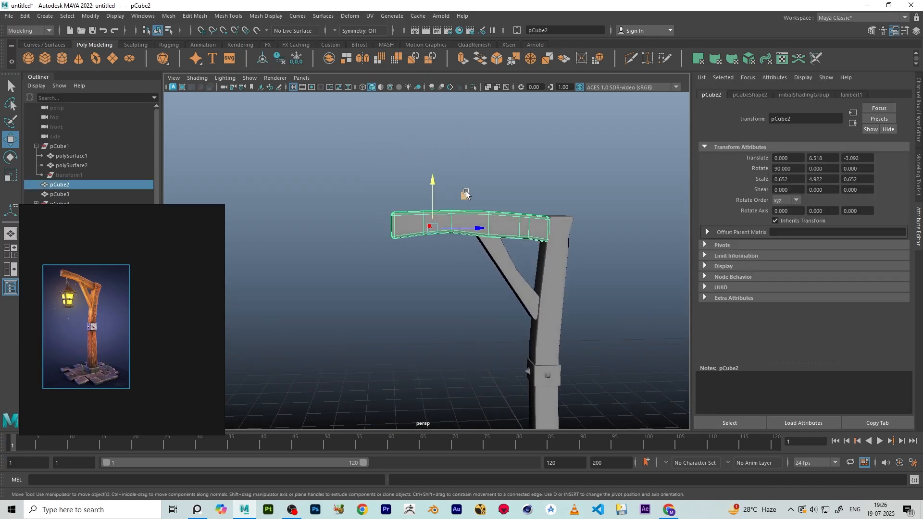
pyautogui.moveTo(465, 194); pyautogui.dragTo(437, 187, button='right')
pyautogui.keyDown('alt'); pyautogui.moveTo(437, 186); pyautogui.dragTo(395, 186); pyautogui.keyUp('alt')
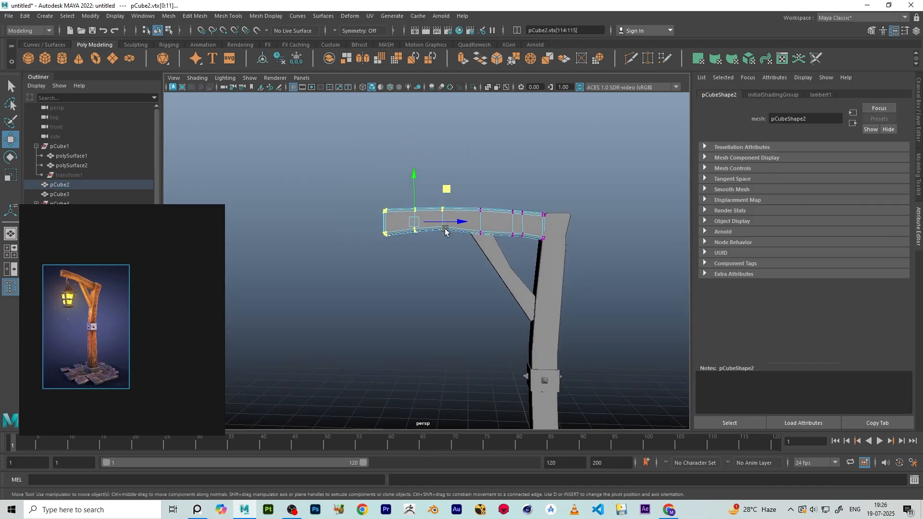
pyautogui.keyDown('alt'); pyautogui.moveTo(445, 231); pyautogui.dragTo(481, 241); pyautogui.keyUp('alt')
pyautogui.moveTo(442, 206); pyautogui.dragTo(459, 208)
pyautogui.keyDown('alt'); pyautogui.moveTo(460, 207); pyautogui.dragTo(460, 223, button='middle'); pyautogui.keyUp('alt')
pyautogui.scroll(2, 459, 223)
pyautogui.moveTo(429, 182); pyautogui.dragTo(429, 186)
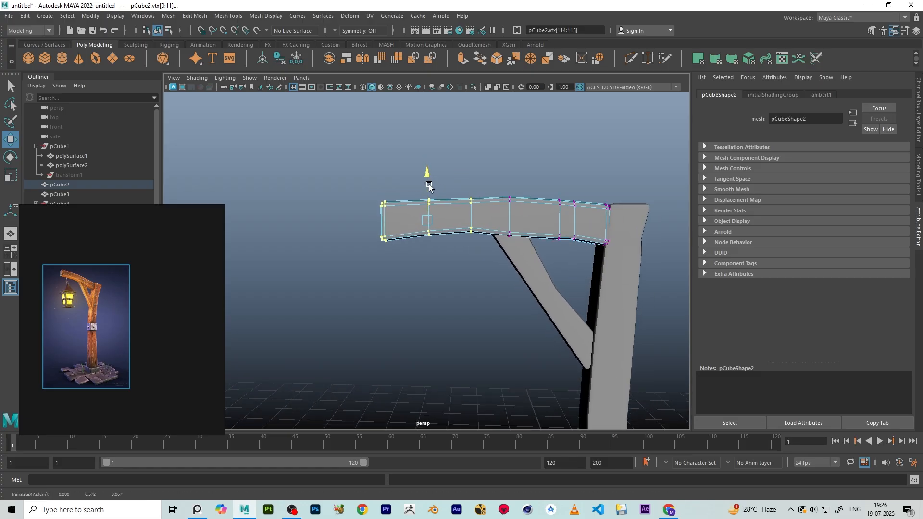
pyautogui.keyDown('alt'); pyautogui.moveTo(449, 194); pyautogui.dragTo(486, 215, button='middle'); pyautogui.keyUp('alt')
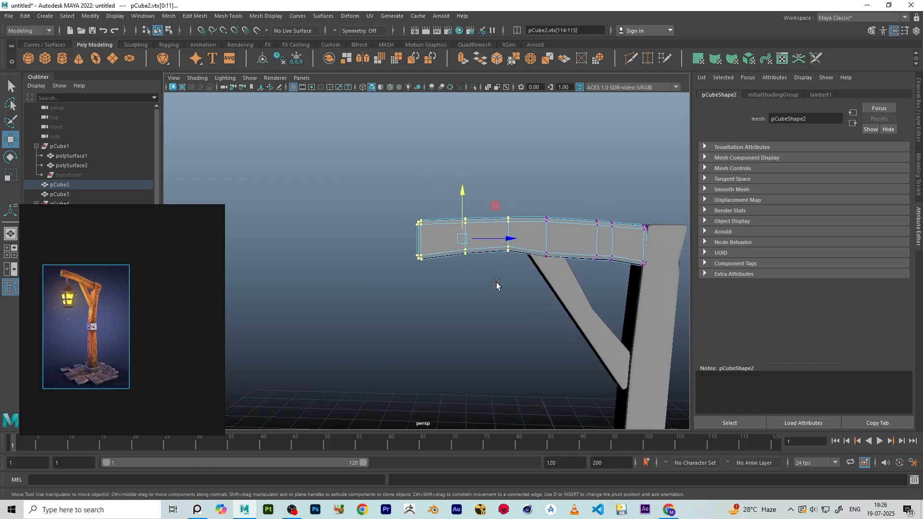
pyautogui.moveTo(472, 239); pyautogui.dragTo(484, 239)
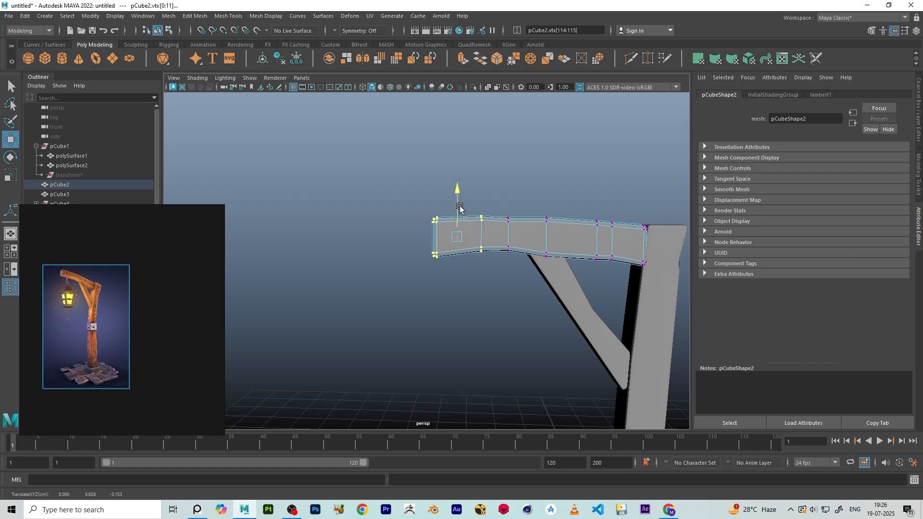
# - Try moving the arm's end vertices further toward the post, and undo the moves
pyautogui.moveTo(385, 191); pyautogui.dragTo(463, 295)
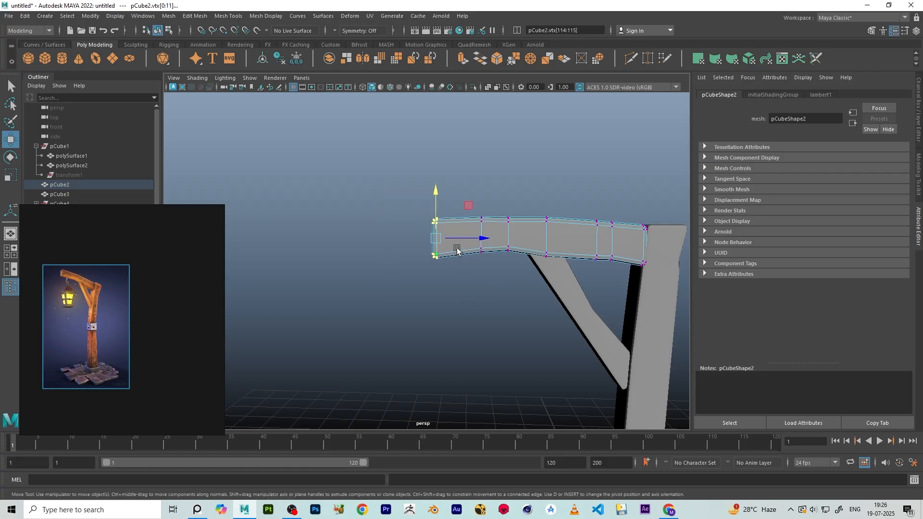
pyautogui.moveTo(462, 239); pyautogui.dragTo(470, 240)
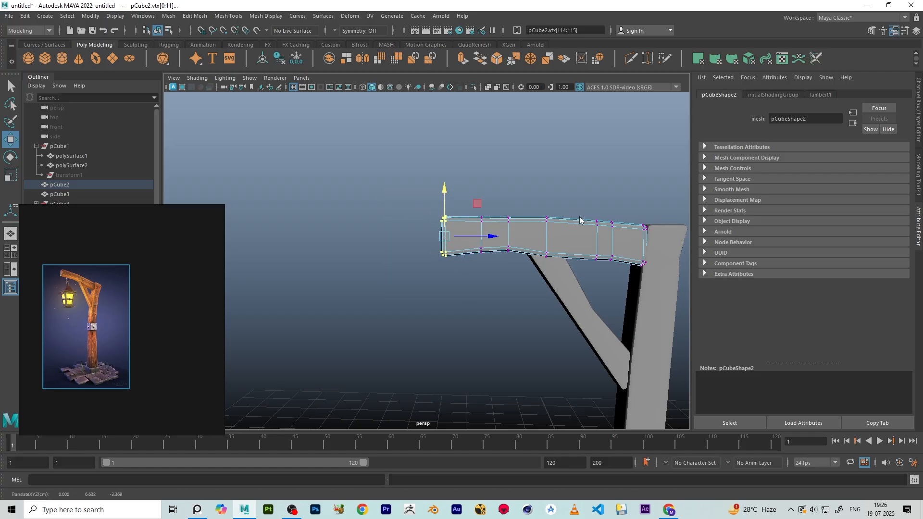
pyautogui.moveTo(580, 217); pyautogui.dragTo(587, 201, button='right')
pyautogui.click(587, 199)
pyautogui.scroll(-3, 575, 210)
pyautogui.keyDown('alt'); pyautogui.moveTo(574, 212); pyautogui.dragTo(575, 221); pyautogui.keyUp('alt')
pyautogui.scroll(3, 574, 221)
pyautogui.hotkey('ctrl', 'z')
pyautogui.hotkey('ctrl', 'z')
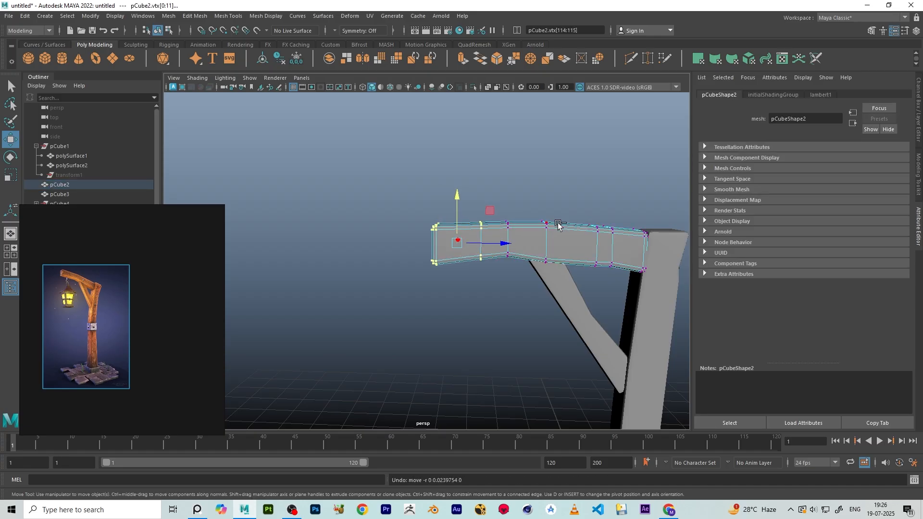
# - Examine the shortened arm, studded band and base block from several angles against the reference image
pyautogui.moveTo(513, 225); pyautogui.dragTo(544, 204, button='right')
pyautogui.click(559, 186)
pyautogui.scroll(-3, 560, 186)
pyautogui.keyDown('alt'); pyautogui.moveTo(559, 185); pyautogui.dragTo(458, 249); pyautogui.keyUp('alt')
pyautogui.scroll(-5, 548, 243)
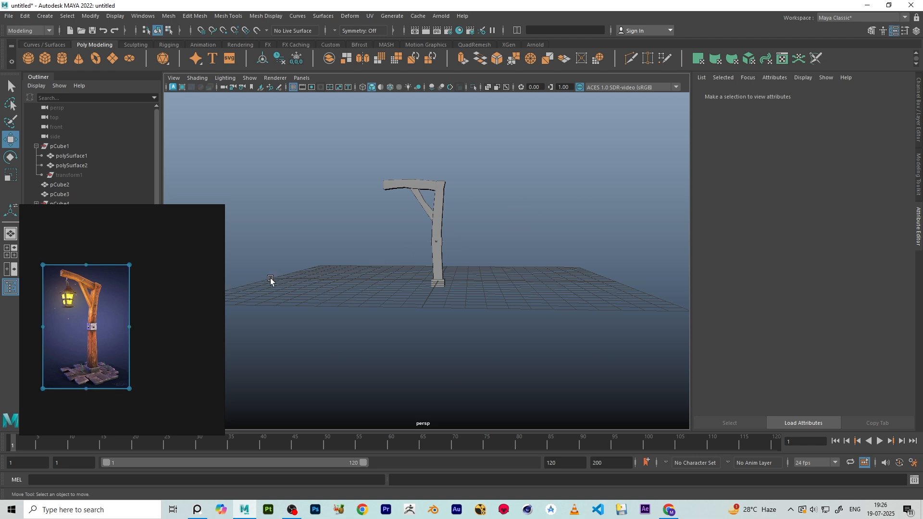
pyautogui.keyDown('alt'); pyautogui.moveTo(271, 280); pyautogui.dragTo(464, 229); pyautogui.keyUp('alt')
pyautogui.keyDown('alt'); pyautogui.moveTo(431, 244); pyautogui.dragTo(422, 240); pyautogui.keyUp('alt')
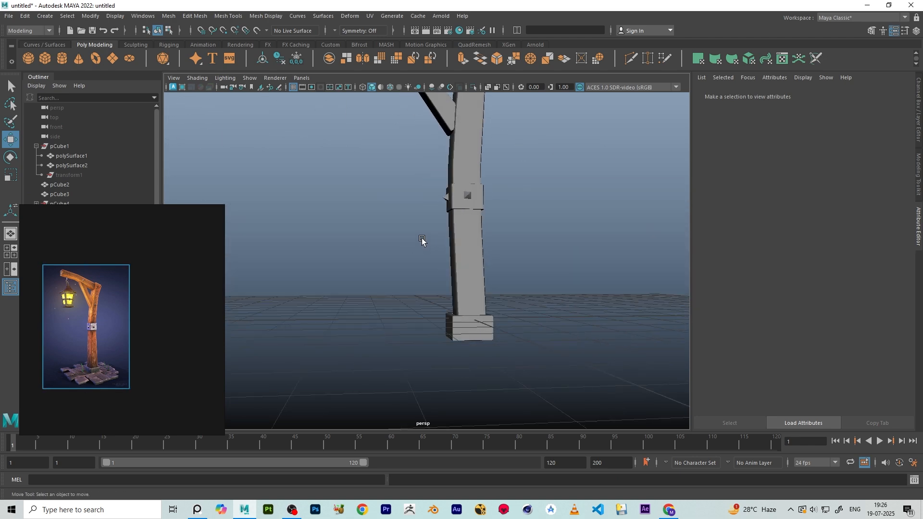
pyautogui.keyDown('alt'); pyautogui.moveTo(423, 210); pyautogui.dragTo(443, 256, button='middle'); pyautogui.keyUp('alt')
pyautogui.scroll(-4, 466, 269)
pyautogui.keyDown('alt'); pyautogui.moveTo(476, 274); pyautogui.dragTo(485, 280); pyautogui.keyUp('alt')
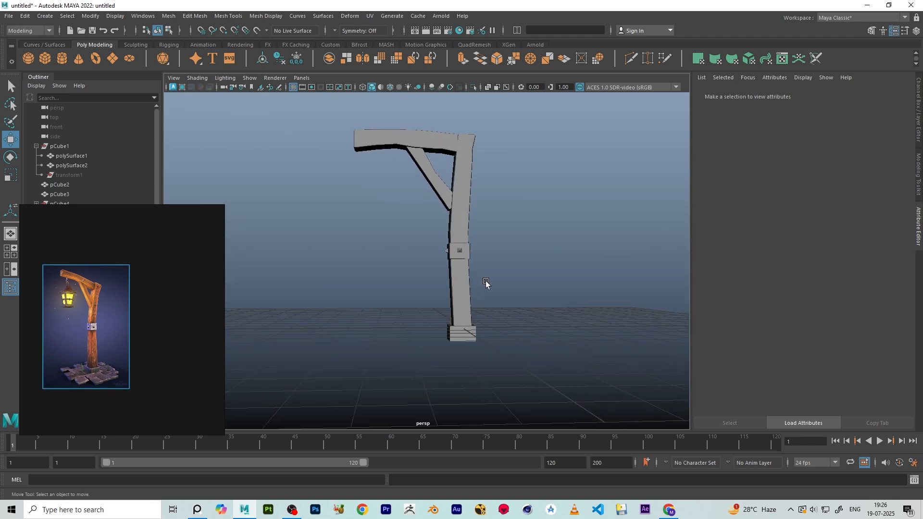
# - Add a polygon cube for a ground paving stone and move it out beside the base block to Z -1.549
pyautogui.scroll(2, 490, 288)
pyautogui.keyDown('alt'); pyautogui.moveTo(499, 308); pyautogui.dragTo(490, 278, button='middle'); pyautogui.keyUp('alt')
pyautogui.keyDown('alt'); pyautogui.moveTo(490, 281); pyautogui.dragTo(463, 336); pyautogui.keyUp('alt')
pyautogui.scroll(8, 77, 378)
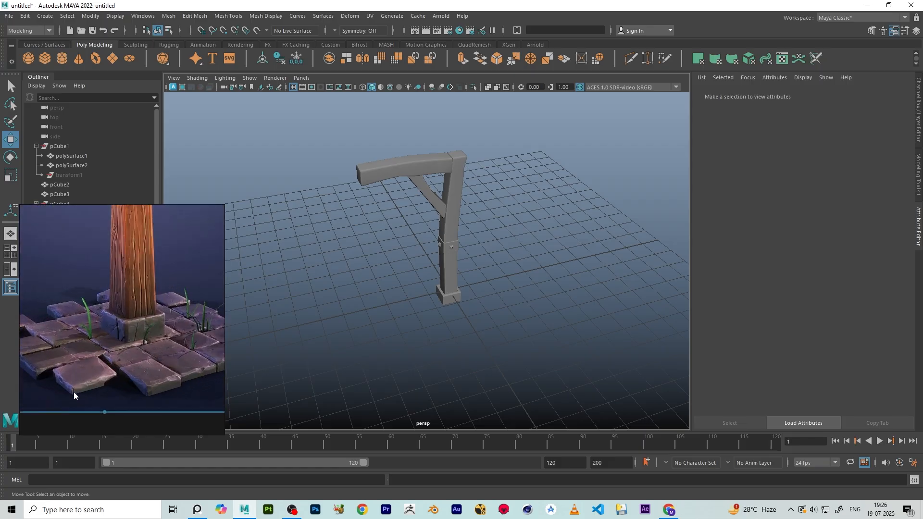
pyautogui.moveTo(74, 392); pyautogui.dragTo(84, 374, button='middle')
pyautogui.scroll(-2, 91, 360)
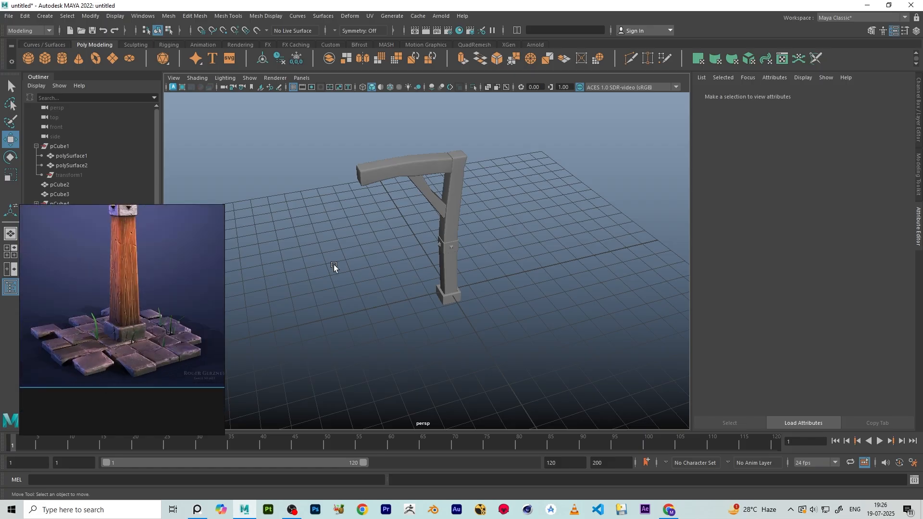
pyautogui.click(47, 60)
pyautogui.scroll(2, 502, 241)
pyautogui.scroll(-2, 502, 245)
pyautogui.keyDown('alt'); pyautogui.moveTo(484, 278); pyautogui.dragTo(478, 251); pyautogui.keyUp('alt')
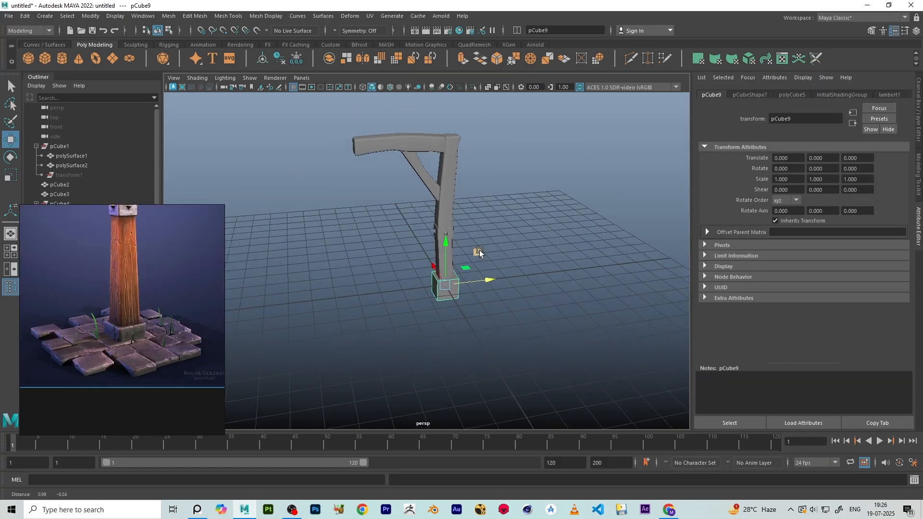
pyautogui.scroll(4, 480, 269)
pyautogui.moveTo(482, 283); pyautogui.dragTo(432, 287)
# - Flatten the cube into a low slab to match the reference paving stones
pyautogui.press('r')
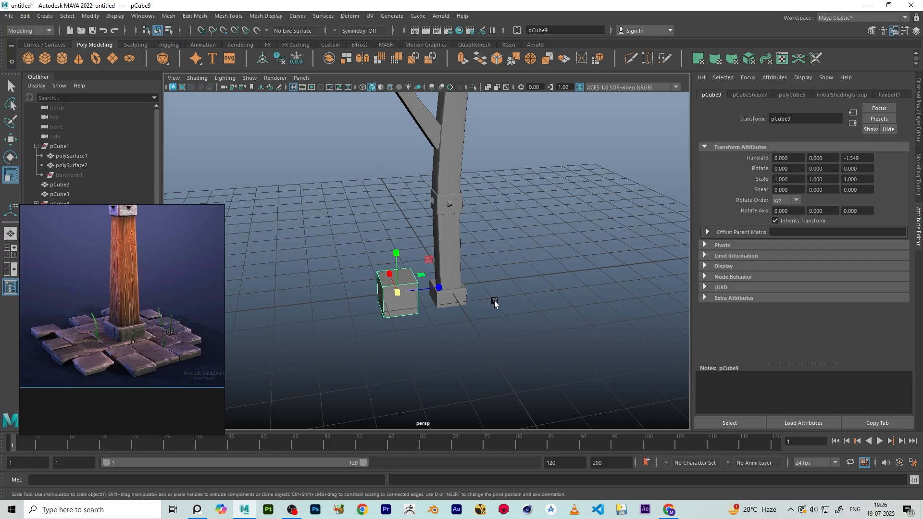
pyautogui.keyDown('alt'); pyautogui.moveTo(494, 304); pyautogui.dragTo(490, 254); pyautogui.keyUp('alt')
pyautogui.scroll(3, 490, 254)
pyautogui.moveTo(378, 253); pyautogui.dragTo(433, 269)
pyautogui.press('f')
pyautogui.press('w')
pyautogui.moveTo(413, 218)
pyautogui.mouseDown()
pyautogui.moveTo(414, 243)
pyautogui.moveTo(420, 200)
pyautogui.moveTo(420, 213)
pyautogui.mouseUp()
# - Select all the lantern post parts and raise them to Translate Y 0.471 so the base sits above the grid
pyautogui.scroll(-10, 506, 252)
pyautogui.moveTo(496, 149); pyautogui.dragTo(344, 300)
pyautogui.scroll(6, 428, 223)
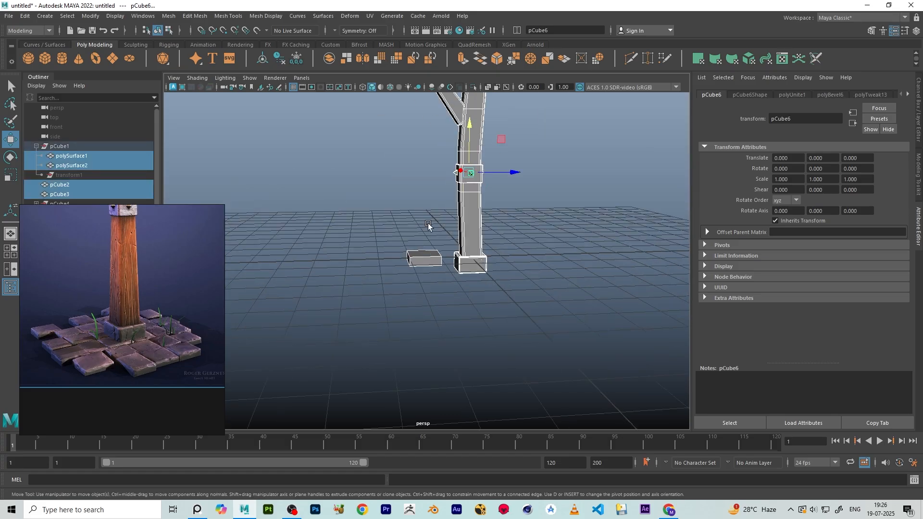
pyautogui.press('space')
# - Select the paving slab and lower it to Translate Y 0.159 in the front view so it rests on the grid line
pyautogui.press('space')
pyautogui.scroll(-4, 433, 226)
pyautogui.scroll(4, 429, 187)
pyautogui.moveTo(428, 187); pyautogui.dragTo(430, 164)
pyautogui.press('space')
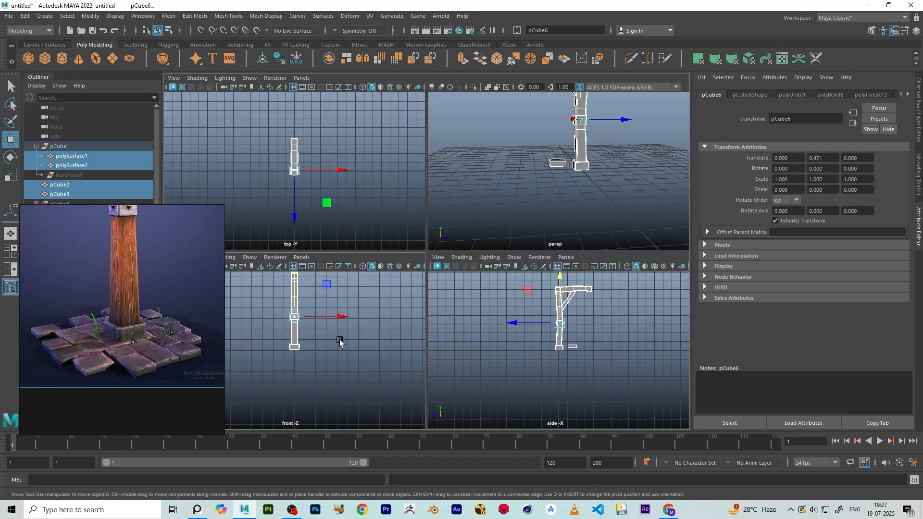
pyautogui.press('space')
pyautogui.click(505, 251)
pyautogui.press('space')
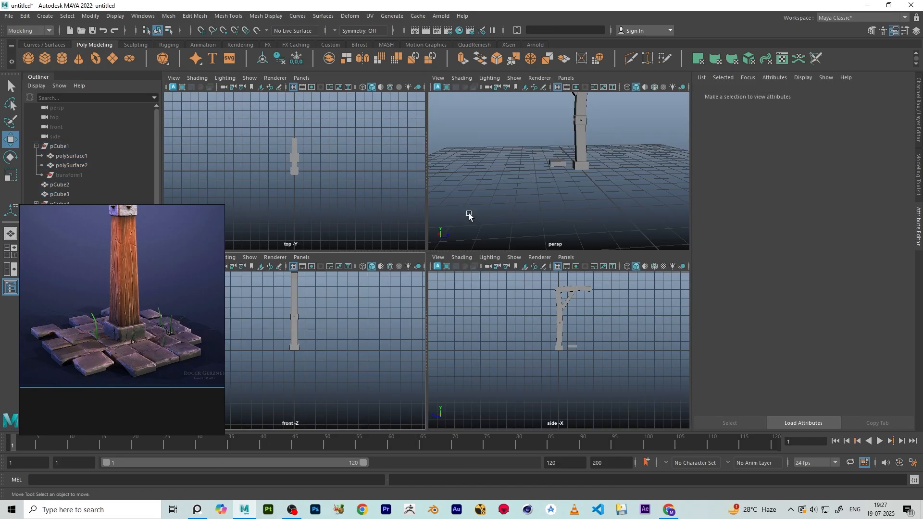
pyautogui.click(553, 163)
pyautogui.press('space')
pyautogui.scroll(8, 452, 248)
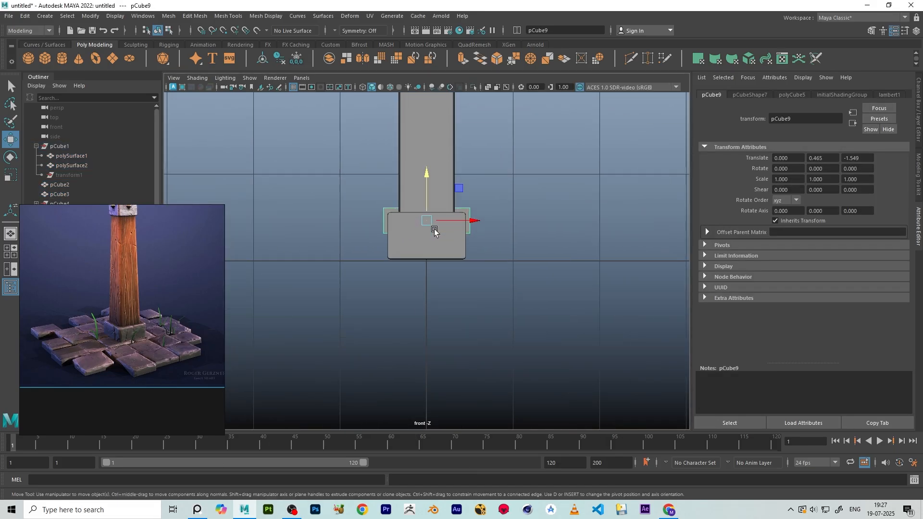
pyautogui.moveTo(427, 182); pyautogui.dragTo(431, 206)
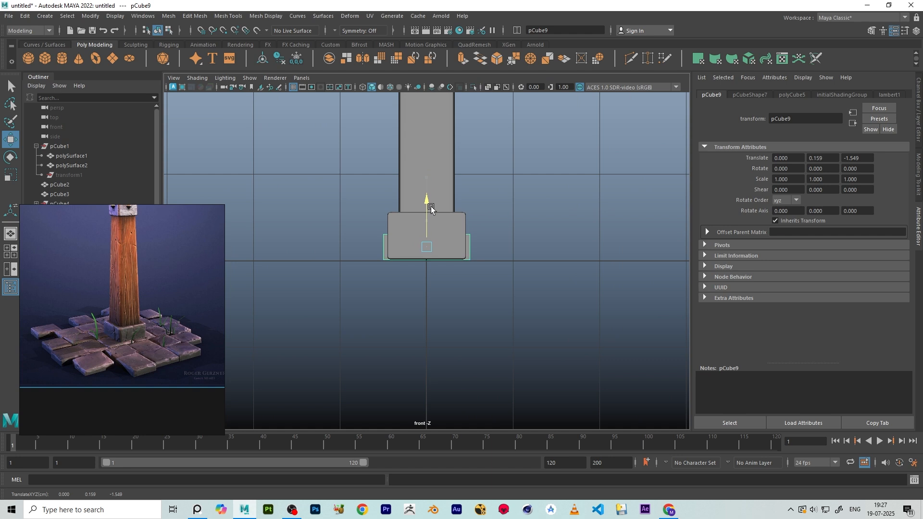
# - Reselect the post assembly in the front view and lower it to Translate Y 0.455 to meet the ground line
pyautogui.scroll(-8, 432, 221)
pyautogui.moveTo(453, 172); pyautogui.dragTo(418, 264)
pyautogui.scroll(10, 439, 242)
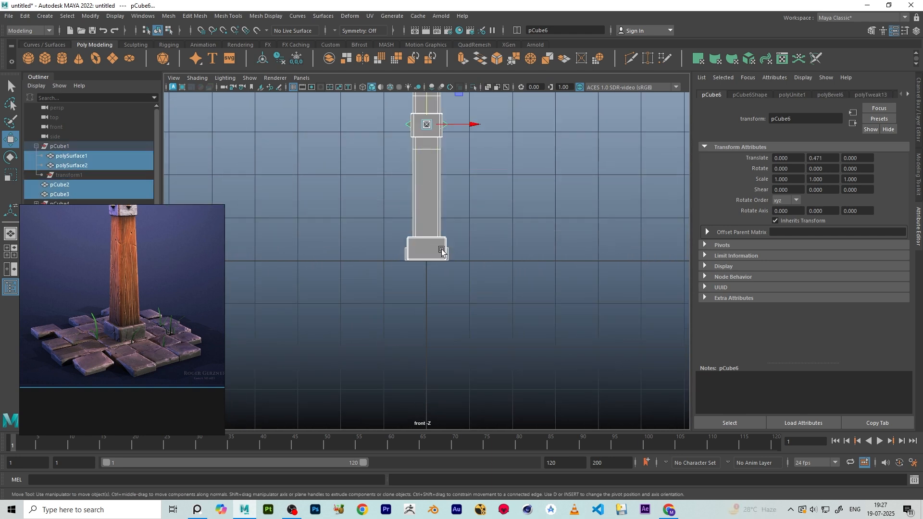
pyautogui.keyDown('ctrl'); pyautogui.moveTo(495, 222); pyautogui.dragTo(483, 234); pyautogui.keyUp('ctrl')
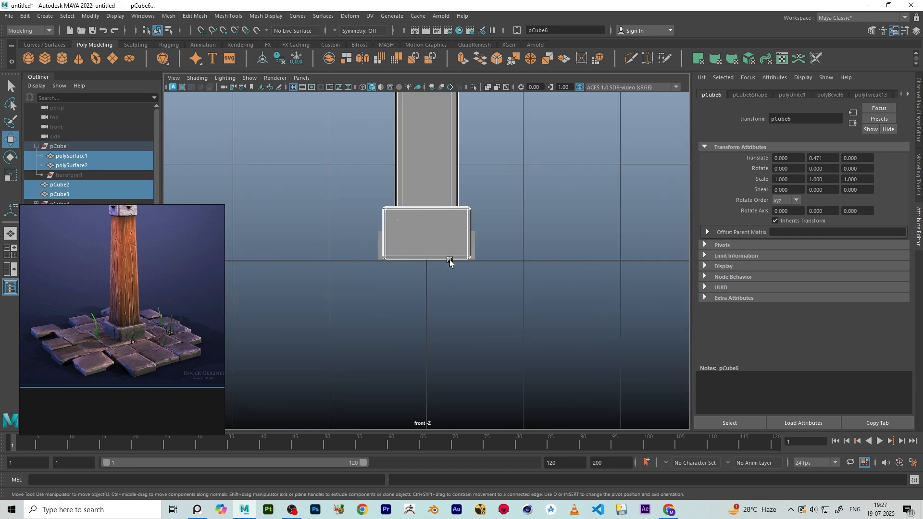
pyautogui.scroll(-8, 450, 261)
pyautogui.scroll(13, 482, 220)
pyautogui.moveTo(499, 192); pyautogui.dragTo(540, 188, button='middle')
pyautogui.press('space')
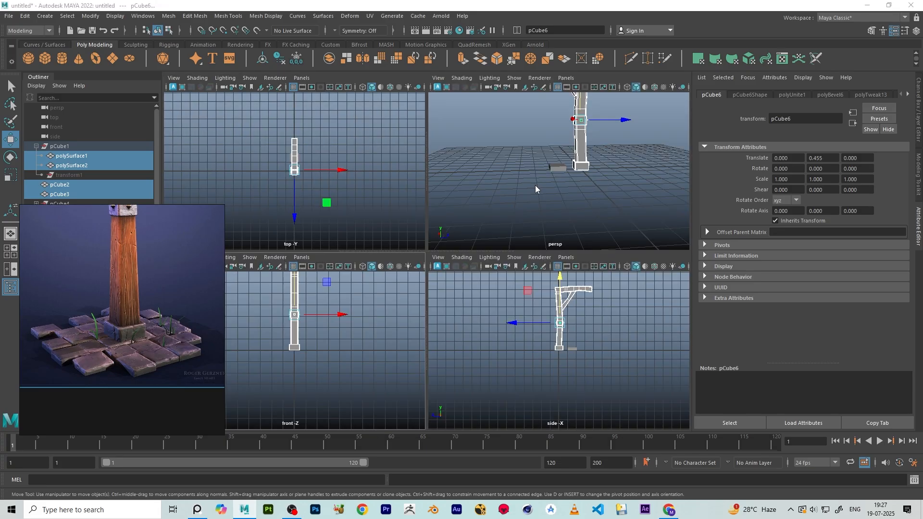
pyautogui.press('space')
# - Select all edges of the paving slab and bevel them with a fraction of 0.32
pyautogui.scroll(-4, 489, 275)
pyautogui.click(490, 273)
pyautogui.keyDown('alt'); pyautogui.moveTo(489, 273); pyautogui.dragTo(431, 225); pyautogui.keyUp('alt')
pyautogui.scroll(5, 413, 254)
pyautogui.click(413, 254)
pyautogui.scroll(6, 476, 260)
pyautogui.keyDown('alt'); pyautogui.moveTo(423, 308); pyautogui.dragTo(486, 301); pyautogui.keyUp('alt')
pyautogui.scroll(-5, 458, 263)
pyautogui.keyDown('alt'); pyautogui.moveTo(408, 334); pyautogui.dragTo(417, 199); pyautogui.keyUp('alt')
pyautogui.scroll(8, 416, 266)
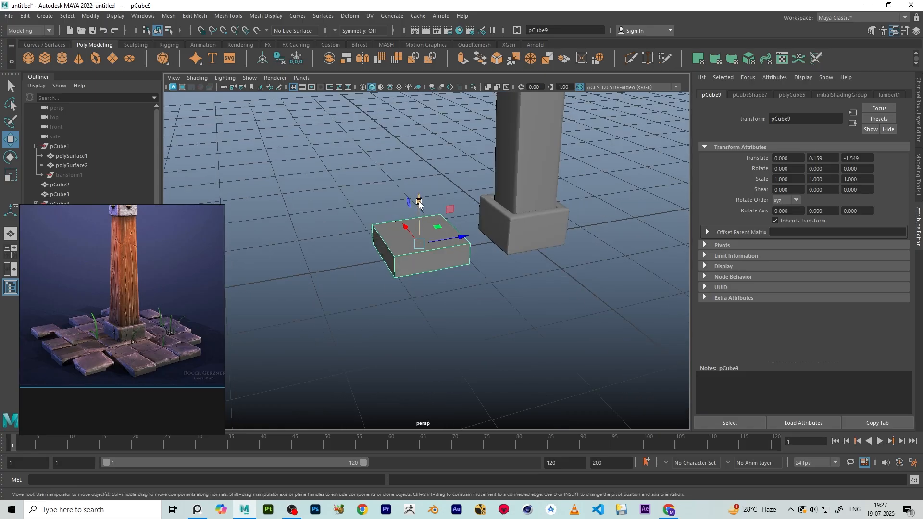
pyautogui.moveTo(417, 199); pyautogui.dragTo(415, 150, button='right')
pyautogui.moveTo(475, 156); pyautogui.dragTo(353, 288)
pyautogui.scroll(3, 495, 219)
pyautogui.scroll(-4, 496, 219)
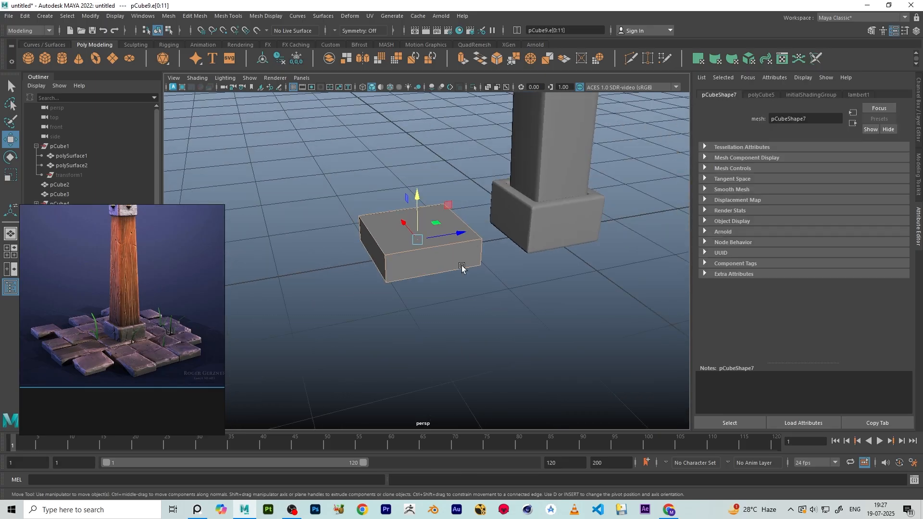
pyautogui.scroll(3, 471, 262)
pyautogui.hotkey('ctrl', 'b')
pyautogui.scroll(2, 548, 219)
pyautogui.moveTo(510, 178); pyautogui.dragTo(498, 176)
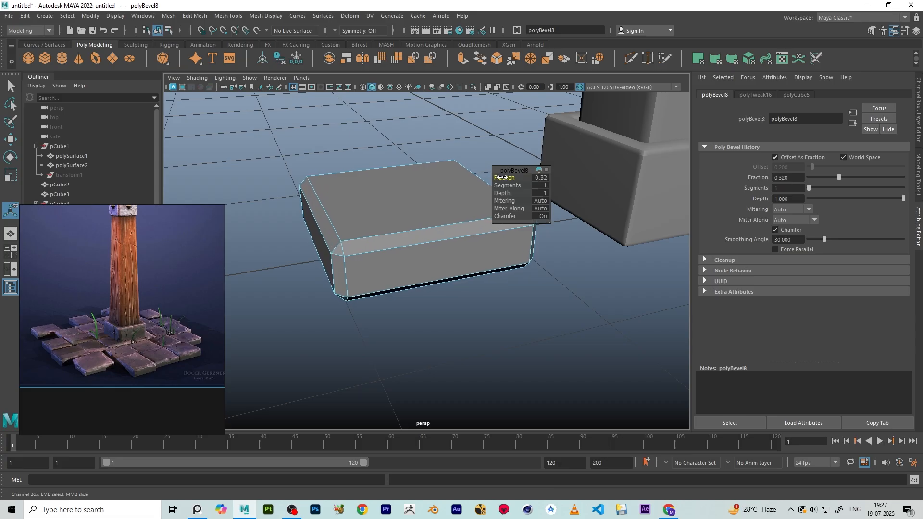
pyautogui.click(474, 144)
# - Move the bevelled slab to X -0.672, Z -1.445 and duplicate it twice along X to form a row of three
pyautogui.scroll(-4, 474, 144)
pyautogui.keyDown('alt'); pyautogui.moveTo(481, 192); pyautogui.dragTo(495, 305); pyautogui.keyUp('alt')
pyautogui.scroll(-2, 494, 303)
pyautogui.click(442, 264)
pyautogui.scroll(-2, 497, 284)
pyautogui.press('w')
pyautogui.scroll(4, 470, 259)
pyautogui.keyDown('alt'); pyautogui.moveTo(483, 249); pyautogui.dragTo(463, 264); pyautogui.keyUp('alt')
pyautogui.scroll(-2, 463, 264)
pyautogui.keyDown('alt'); pyautogui.moveTo(464, 264); pyautogui.dragTo(534, 267); pyautogui.keyUp('alt')
pyautogui.moveTo(416, 236)
pyautogui.mouseDown()
pyautogui.moveTo(440, 263)
pyautogui.moveTo(362, 220)
pyautogui.moveTo(383, 225)
pyautogui.moveTo(256, 186)
pyautogui.moveTo(271, 190)
pyautogui.mouseUp()
pyautogui.scroll(4, 416, 264)
pyautogui.scroll(-4, 337, 212)
pyautogui.moveTo(456, 250)
pyautogui.keyDown('alt'); pyautogui.mouseDown()
pyautogui.moveTo(385, 221)
pyautogui.moveTo(529, 265)
pyautogui.moveTo(470, 284)
pyautogui.moveTo(498, 305)
pyautogui.mouseUp(); pyautogui.keyUp('alt')
# - Check each of the three paving slabs and their placement relative to the lantern post
pyautogui.click(538, 270)
pyautogui.scroll(5, 486, 270)
pyautogui.click(475, 256)
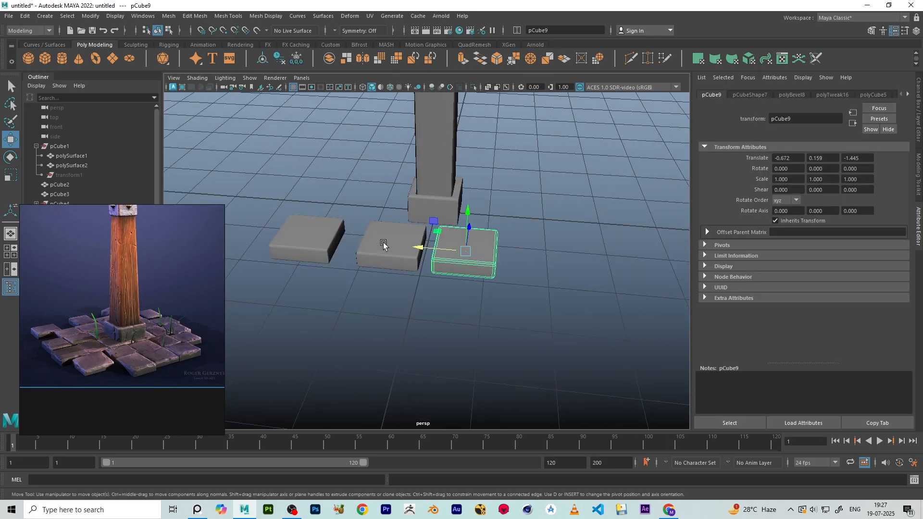
pyautogui.click(383, 244)
pyautogui.click(305, 240)
pyautogui.keyDown('alt'); pyautogui.moveTo(306, 240); pyautogui.dragTo(457, 264); pyautogui.keyUp('alt')
pyautogui.scroll(-5, 462, 267)
pyautogui.scroll(5, 476, 240)
pyautogui.scroll(-7, 549, 202)
pyautogui.keyDown('alt'); pyautogui.moveTo(538, 281); pyautogui.dragTo(447, 250); pyautogui.keyUp('alt')
pyautogui.scroll(5, 442, 260)
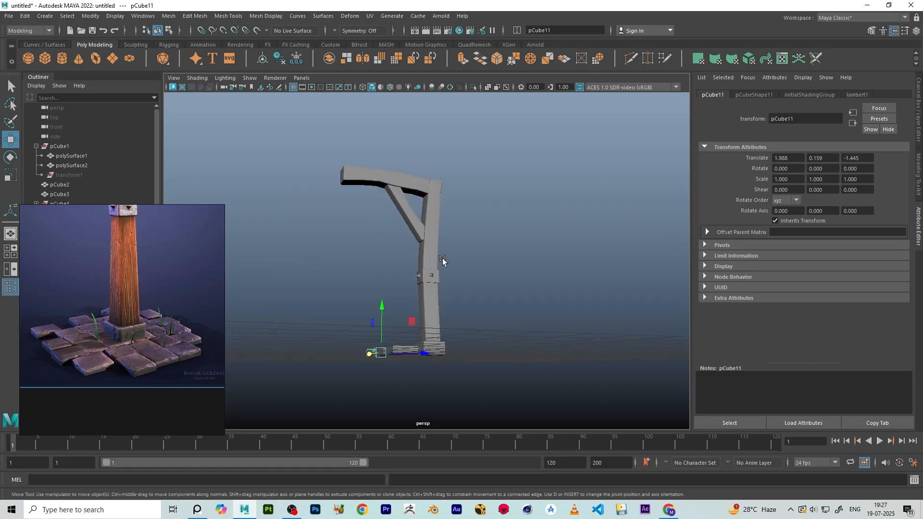
# - Save the scene as a Maya Binary file named save in the TUT folder
pyautogui.press('q')
pyautogui.hotkey('ctrl', 'shift', 's')
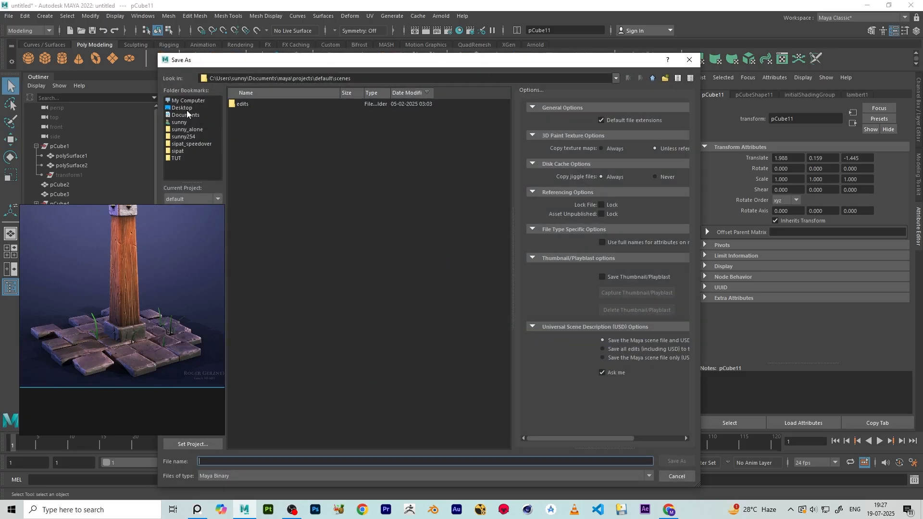
pyautogui.click(176, 157)
pyautogui.click(238, 460)
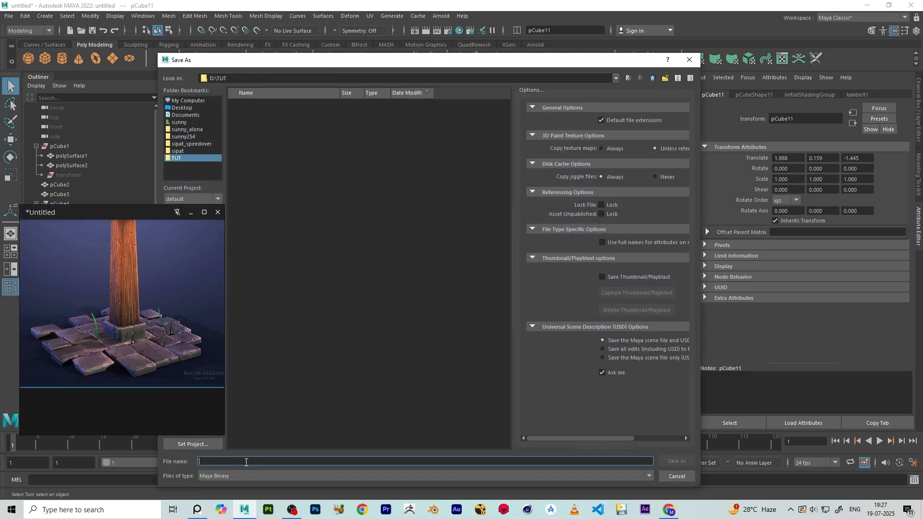
pyautogui.write('save')
pyautogui.press('Return')
pyautogui.press('w')
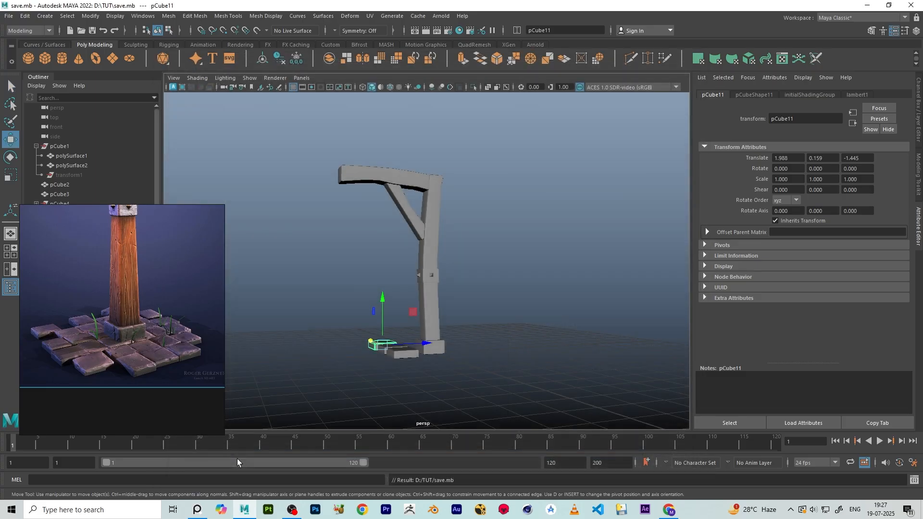
# - Deselect the slabs and examine the lantern, its hook and its ring up close in the reference image
pyautogui.keyDown('alt'); pyautogui.moveTo(426, 282); pyautogui.dragTo(452, 370); pyautogui.keyUp('alt')
pyautogui.click(531, 348)
pyautogui.keyDown('alt'); pyautogui.moveTo(532, 348); pyautogui.dragTo(411, 219); pyautogui.keyUp('alt')
pyautogui.scroll(-6, 104, 322)
pyautogui.scroll(4, 80, 265)
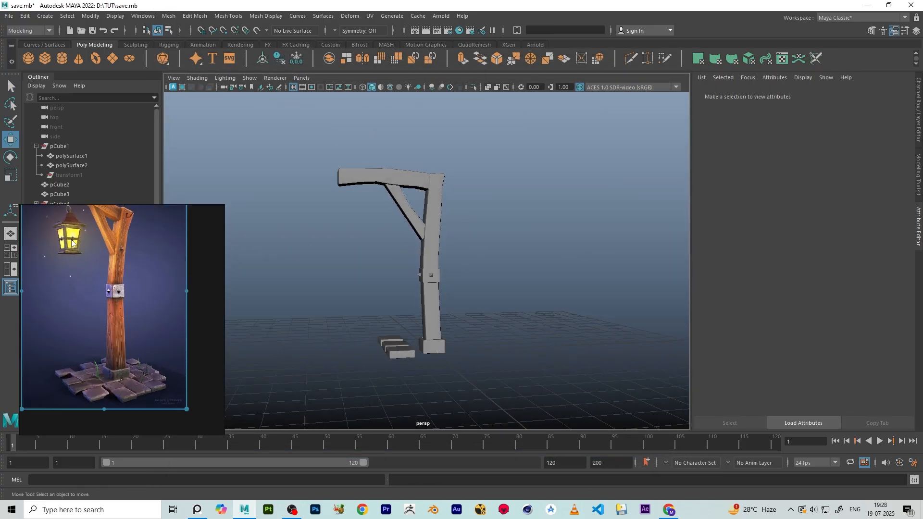
pyautogui.scroll(-3, 113, 358)
pyautogui.scroll(6, 91, 266)
pyautogui.scroll(4, 87, 272)
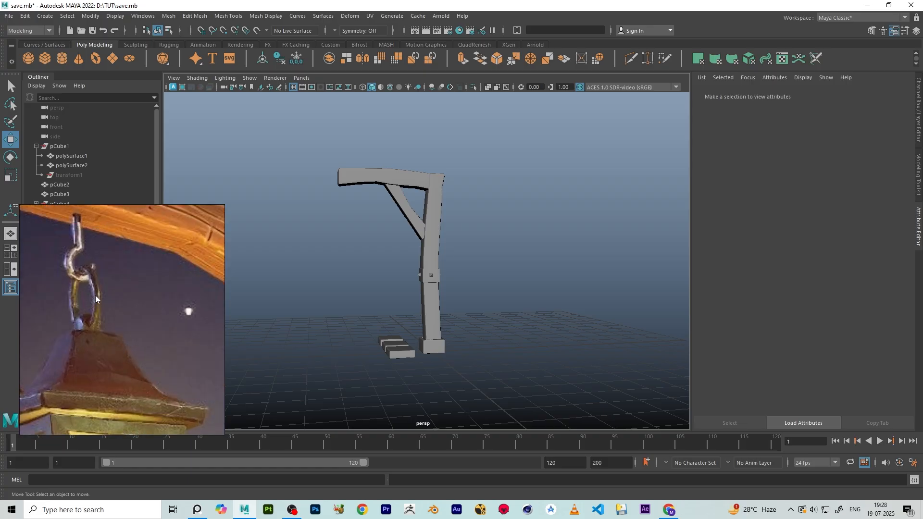
pyautogui.scroll(-2, 91, 298)
pyautogui.scroll(3, 157, 279)
pyautogui.scroll(-3, 152, 298)
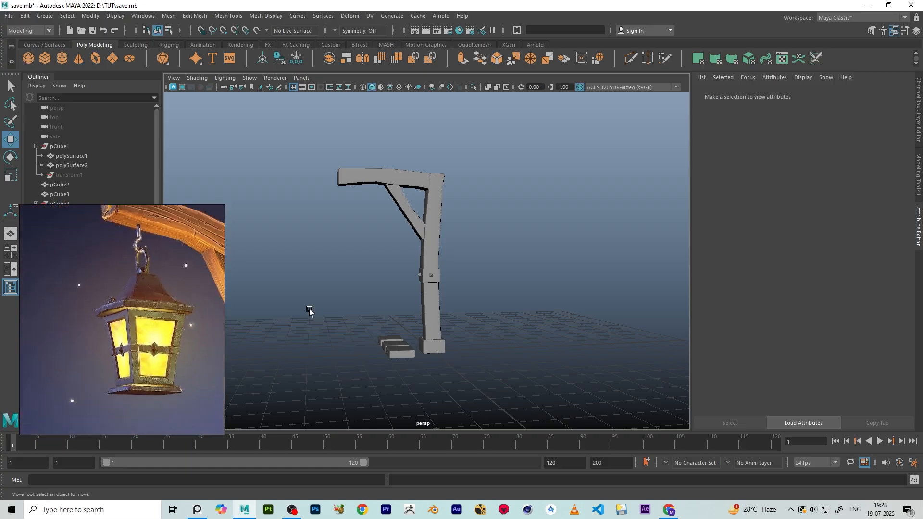
pyautogui.keyDown('alt'); pyautogui.moveTo(450, 272); pyautogui.dragTo(355, 252); pyautogui.keyUp('alt')
pyautogui.scroll(3, 135, 231)
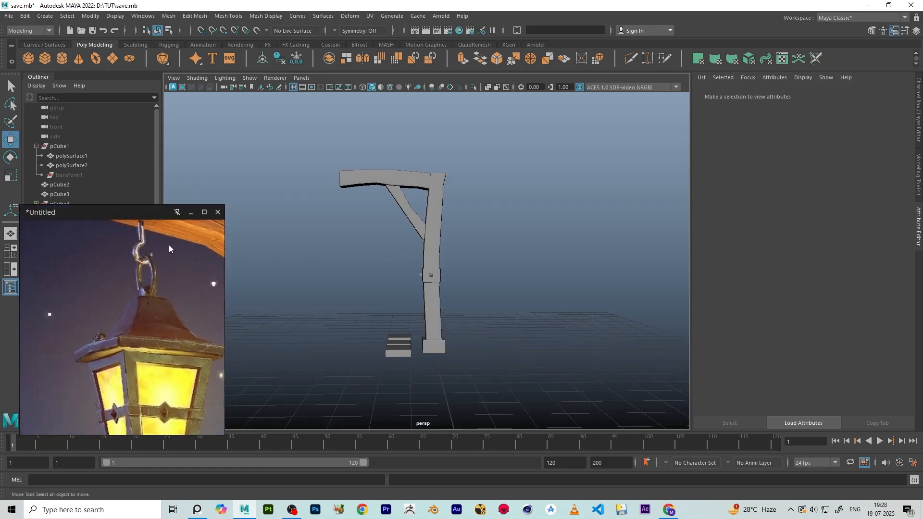
pyautogui.scroll(-3, 144, 279)
pyautogui.scroll(3, 138, 257)
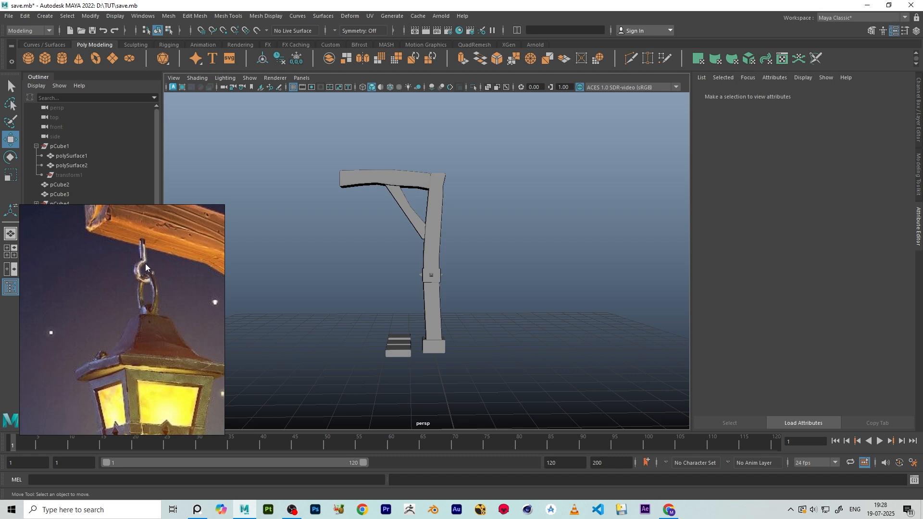
pyautogui.scroll(2, 128, 266)
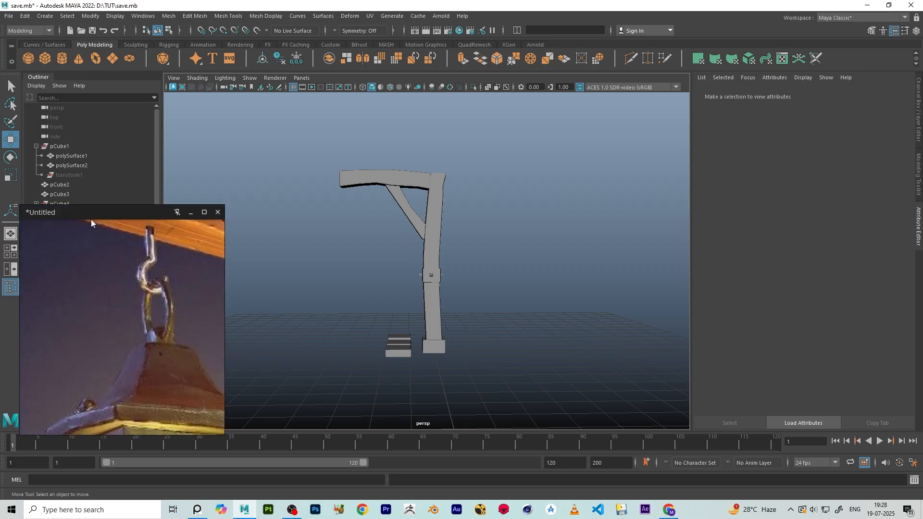
# - Add a polygon cylinder, move it to Y 5.416, Z -3.529 below the arm's end, and rotate it -90 degrees about Z
pyautogui.click(61, 58)
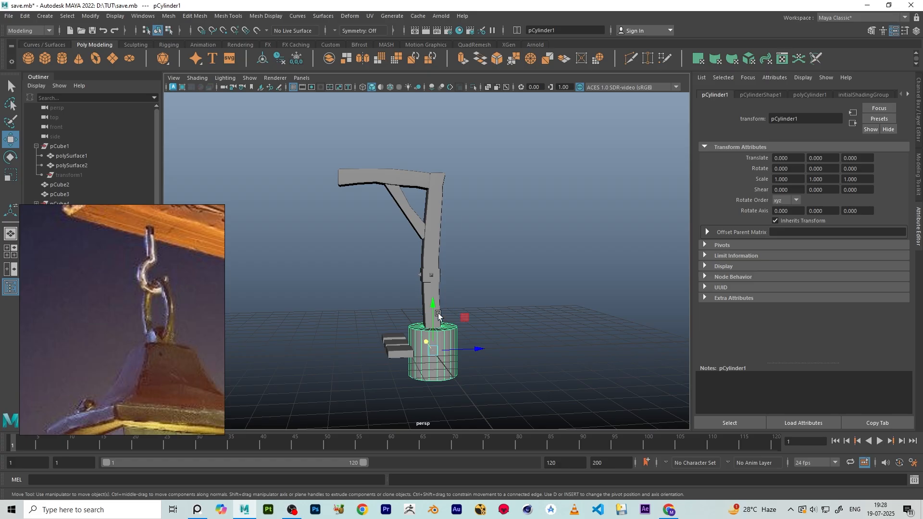
pyautogui.moveTo(427, 257); pyautogui.dragTo(431, 179, button='middle')
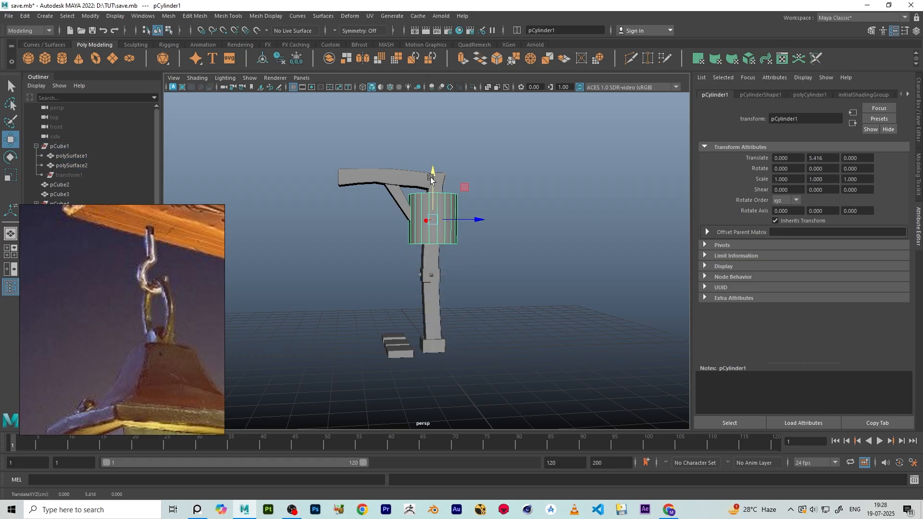
pyautogui.moveTo(467, 220); pyautogui.dragTo(350, 254)
pyautogui.press('e')
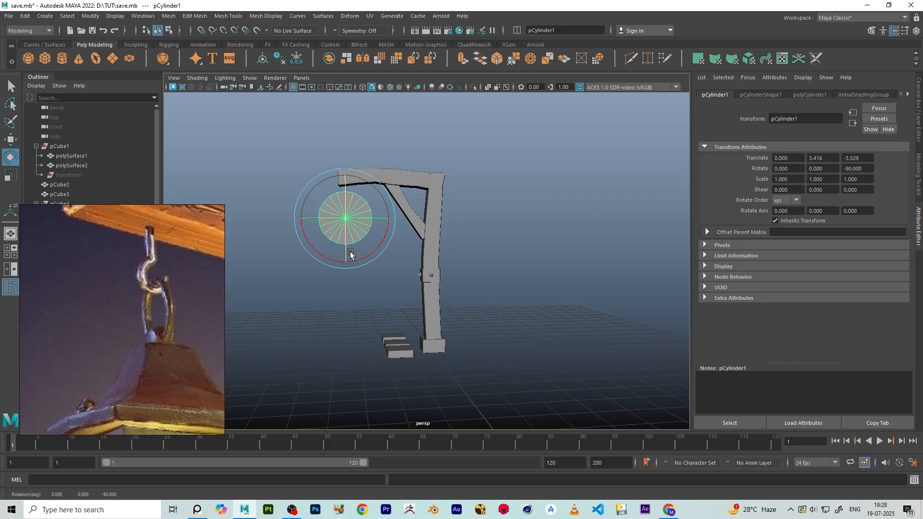
# - Scale the cylinder down uniformly to 0.329
pyautogui.press('f')
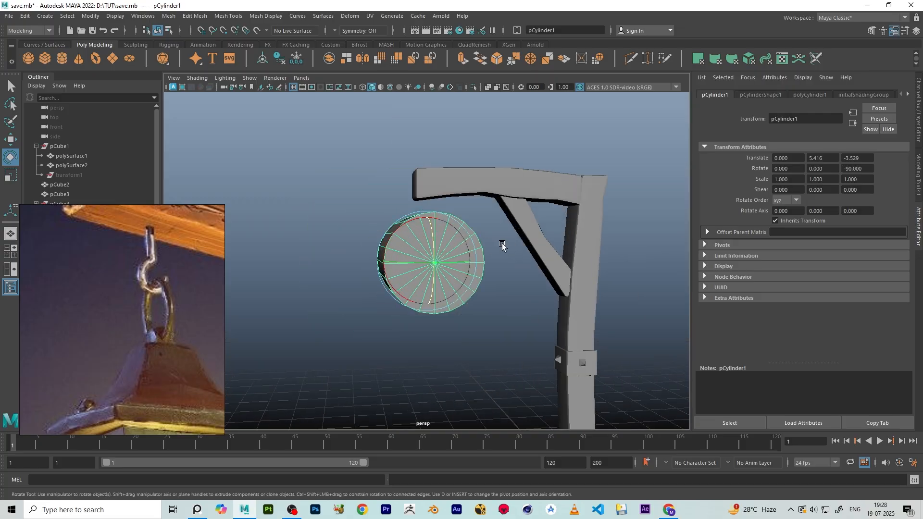
pyautogui.press('r')
pyautogui.moveTo(427, 262); pyautogui.dragTo(408, 262)
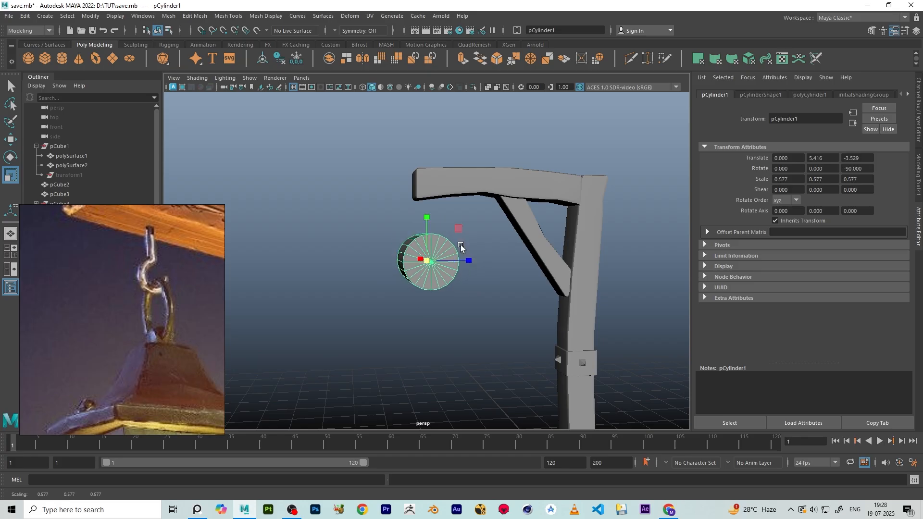
pyautogui.keyDown('alt'); pyautogui.moveTo(461, 249); pyautogui.dragTo(434, 251); pyautogui.keyUp('alt')
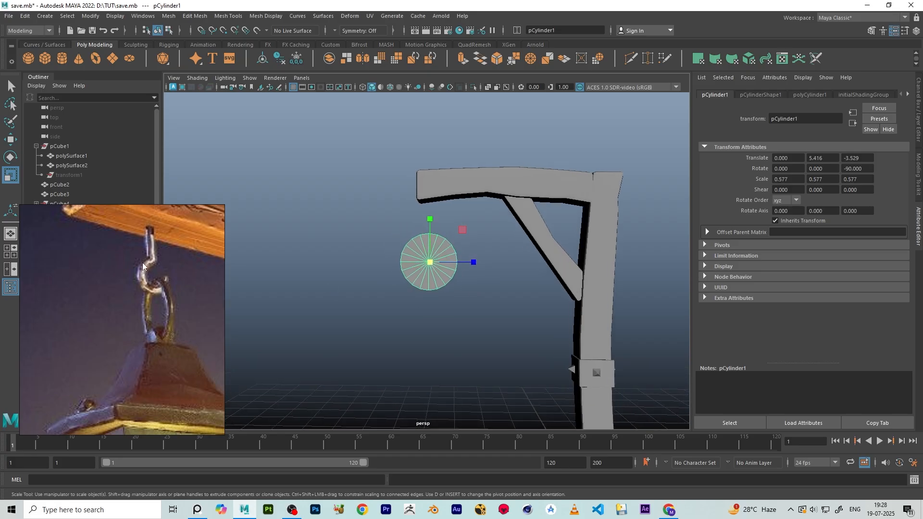
pyautogui.scroll(2, 441, 255)
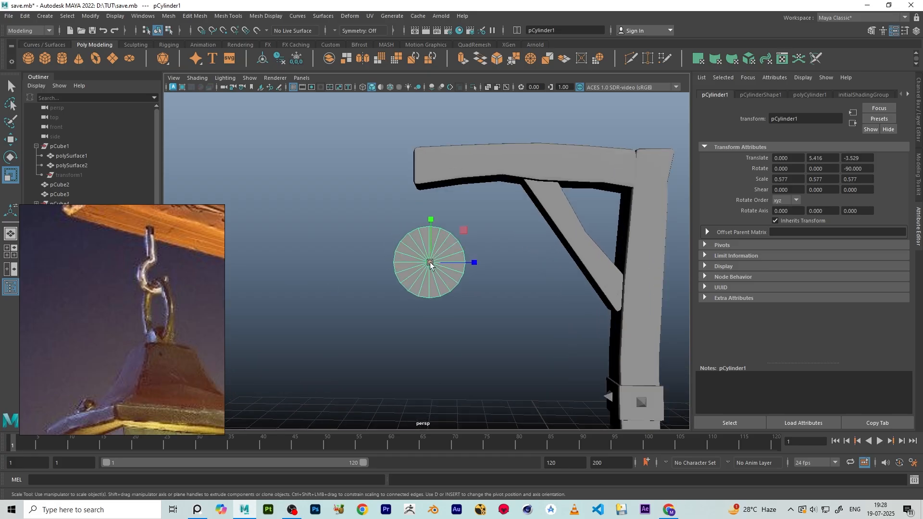
pyautogui.moveTo(430, 264); pyautogui.dragTo(405, 257)
pyautogui.scroll(-2, 411, 251)
# - Move the cylinder up to Y 6.233 and along the arm to Z -2.945, just beneath the beam
pyautogui.press('w')
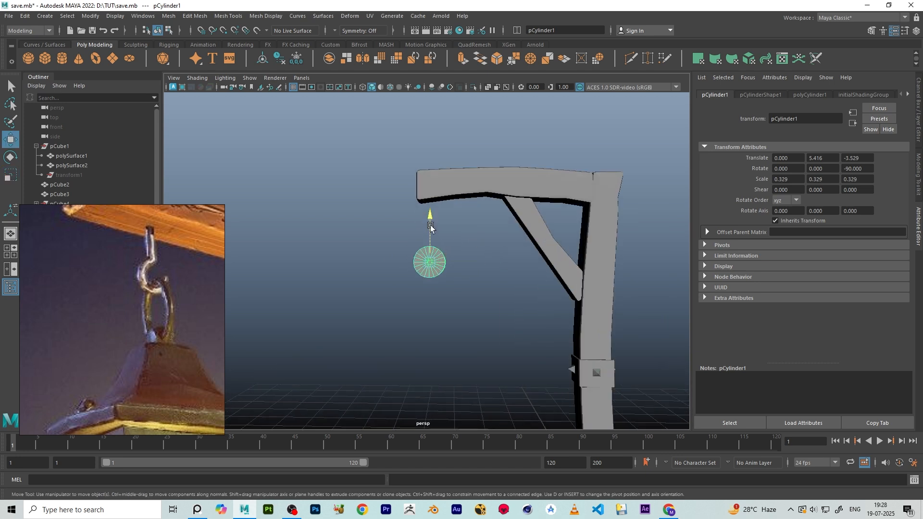
pyautogui.moveTo(431, 228); pyautogui.dragTo(439, 193)
pyautogui.moveTo(456, 227); pyautogui.dragTo(478, 227)
pyautogui.scroll(5, 478, 239)
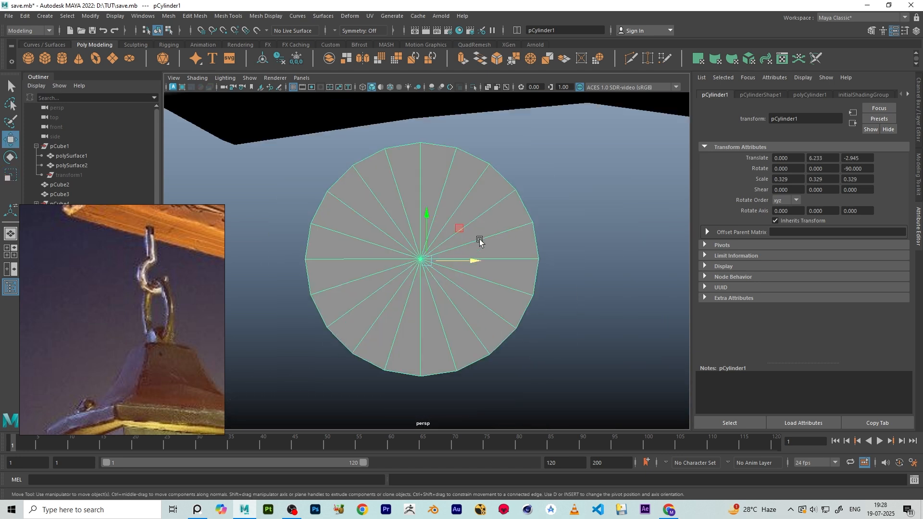
# - Delete the cylinder's side faces and one of its caps, keeping only a single flat disc
pyautogui.scroll(-3, 447, 214)
pyautogui.scroll(2, 452, 247)
pyautogui.scroll(3, 452, 248)
pyautogui.moveTo(500, 196); pyautogui.dragTo(459, 194, button='right')
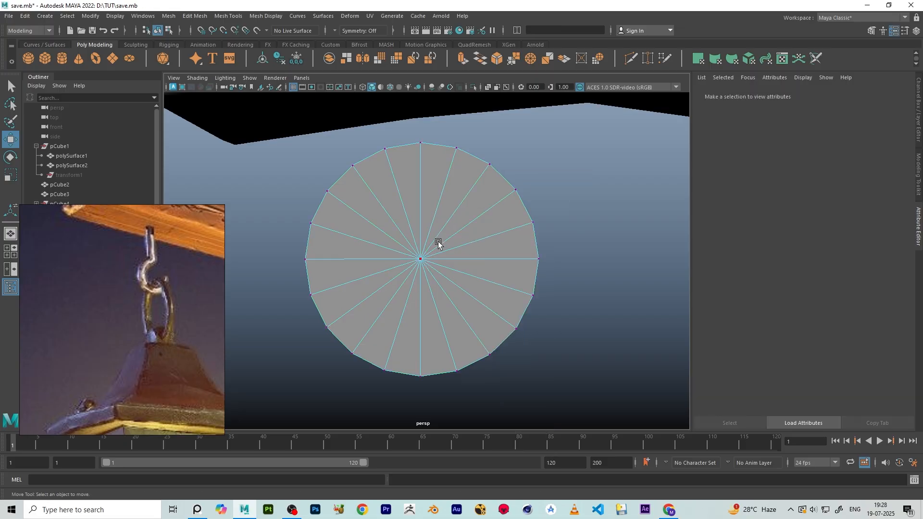
pyautogui.click(422, 254)
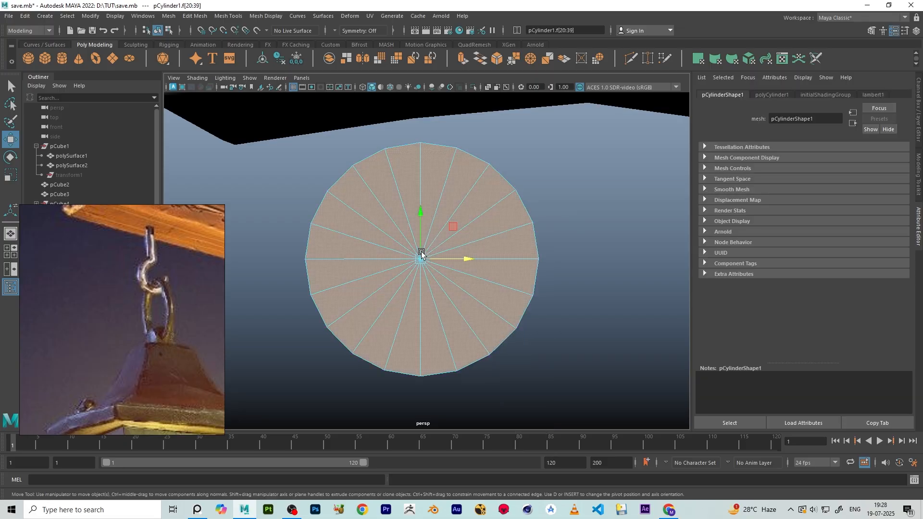
pyautogui.scroll(-4, 421, 254)
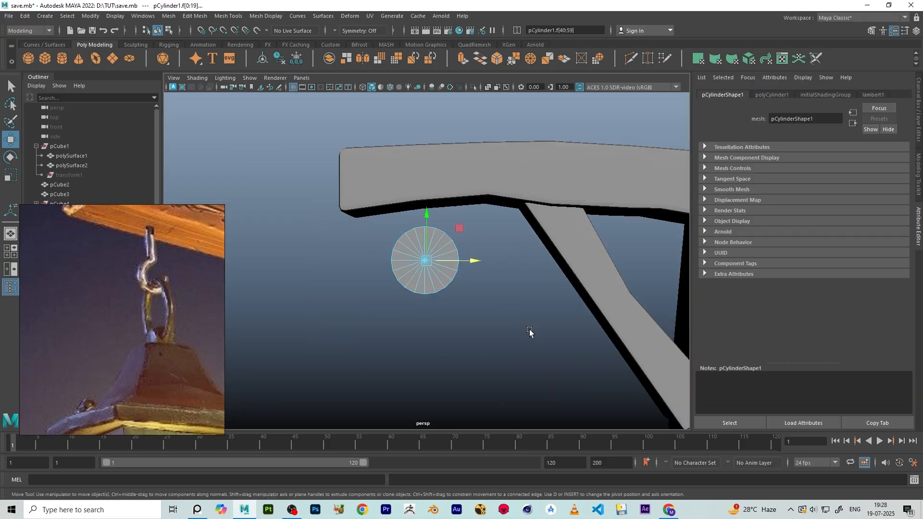
pyautogui.keyDown('alt'); pyautogui.moveTo(530, 330); pyautogui.dragTo(472, 283); pyautogui.keyUp('alt')
pyautogui.press('Delete')
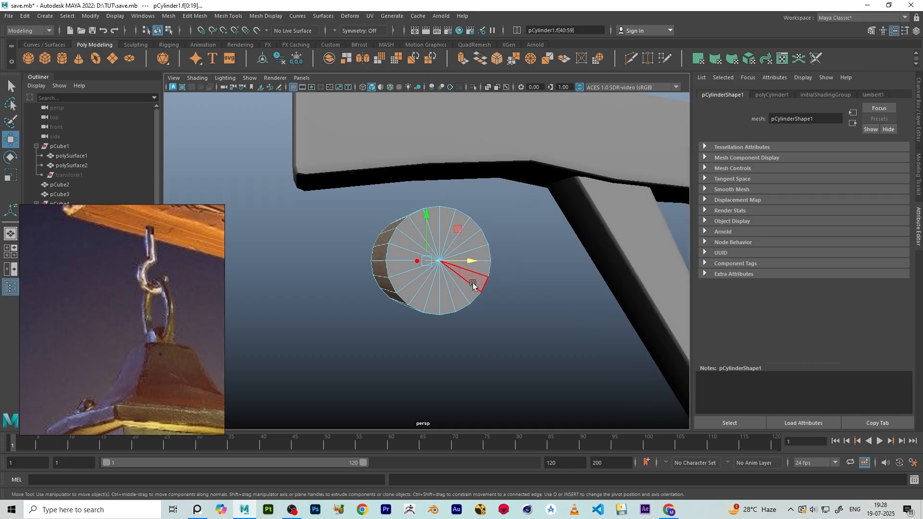
# - Delete the half of the disc nearest the post, keeping the half disc that bulges toward the arm's end
pyautogui.moveTo(433, 243); pyautogui.dragTo(482, 215, button='right')
pyautogui.keyDown('alt'); pyautogui.moveTo(483, 214); pyautogui.dragTo(445, 223); pyautogui.keyUp('alt')
pyautogui.scroll(2, 486, 245)
pyautogui.click(476, 220)
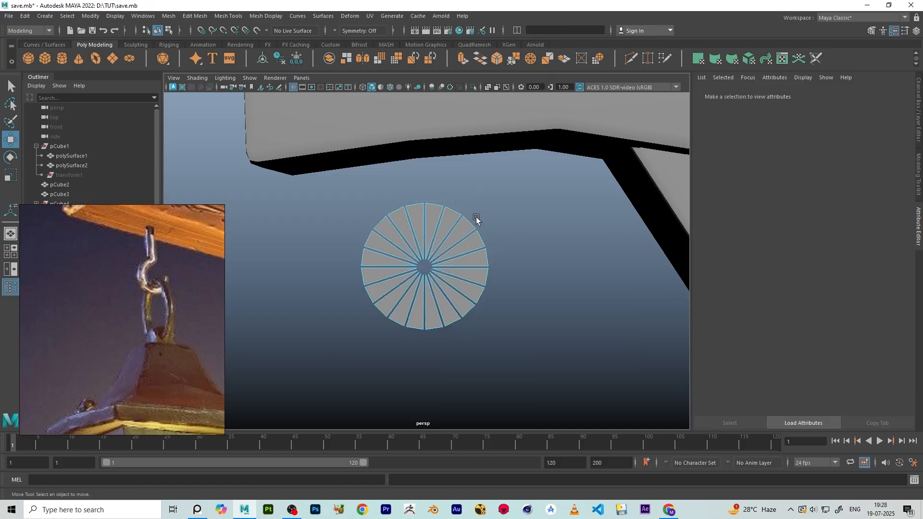
pyautogui.moveTo(452, 276); pyautogui.dragTo(444, 282)
pyautogui.moveTo(465, 240); pyautogui.dragTo(460, 264, button='right')
pyautogui.moveTo(558, 191); pyautogui.dragTo(434, 348)
pyautogui.press('Delete')
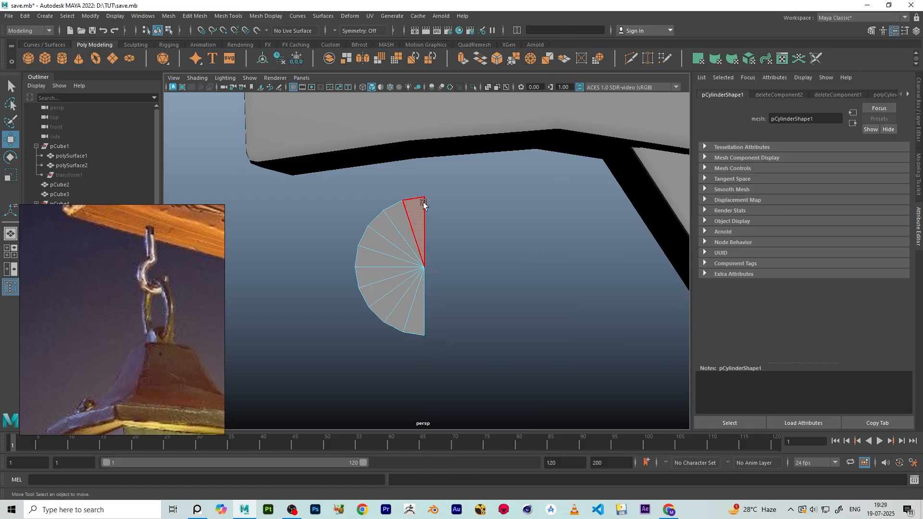
# - Extrude the topmost rim edge of the half disc straight up toward the beam to form the hook's stem
pyautogui.keyDown('alt'); pyautogui.moveTo(361, 245); pyautogui.dragTo(370, 312, button='middle'); pyautogui.keyUp('alt')
pyautogui.scroll(1, 379, 288)
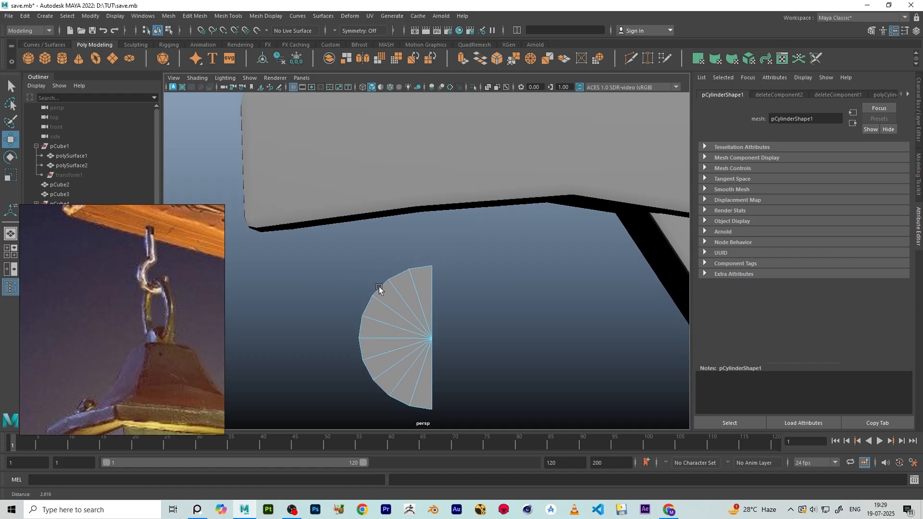
pyautogui.scroll(2, 379, 287)
pyautogui.moveTo(422, 247); pyautogui.dragTo(419, 272, button='right')
pyautogui.click(425, 267)
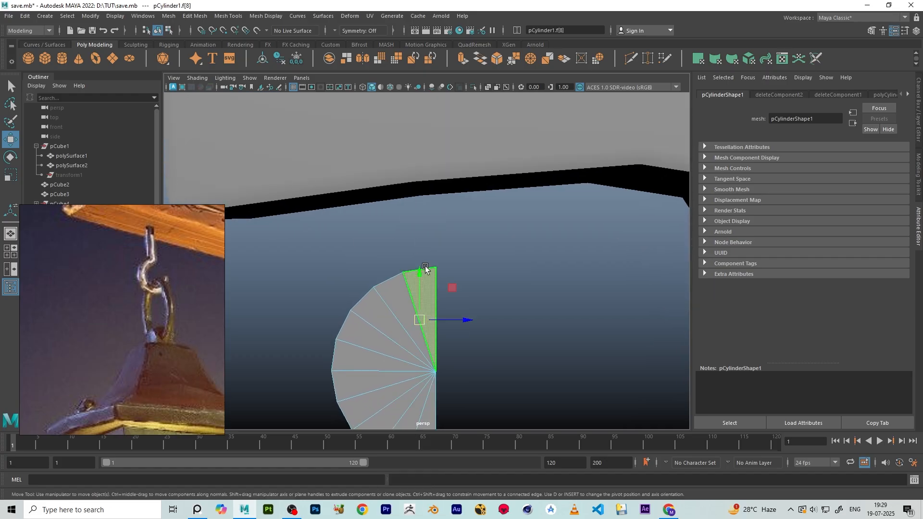
pyautogui.click(427, 237)
pyautogui.click(420, 270)
pyautogui.keyDown('shift'); pyautogui.moveTo(421, 245); pyautogui.dragTo(426, 192); pyautogui.keyUp('shift')
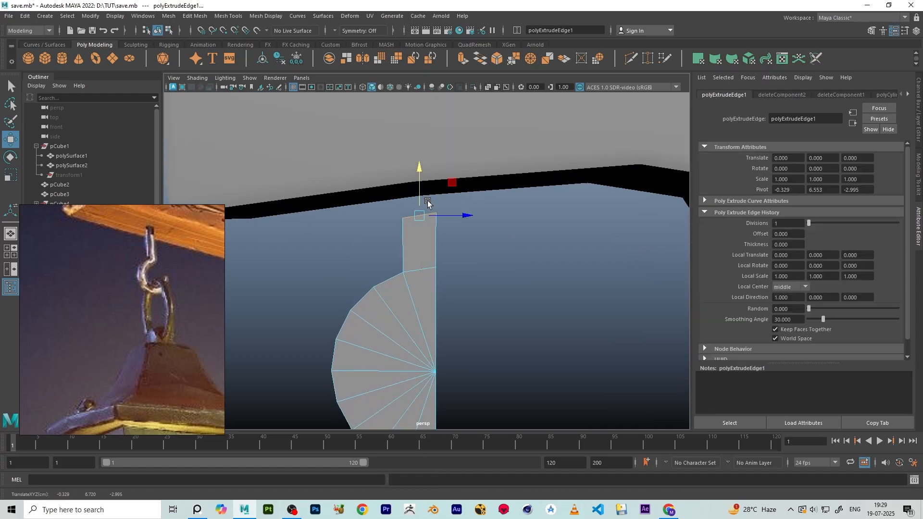
# - Move the stem's extruded end edge farther up so that the stem reaches well into the beam
pyautogui.scroll(-5, 428, 240)
pyautogui.keyDown('alt'); pyautogui.moveTo(426, 250); pyautogui.dragTo(434, 236, button='middle'); pyautogui.keyUp('alt')
pyautogui.scroll(3, 429, 216)
pyautogui.moveTo(432, 186); pyautogui.dragTo(435, 221)
pyautogui.press('r')
pyautogui.scroll(-3, 435, 238)
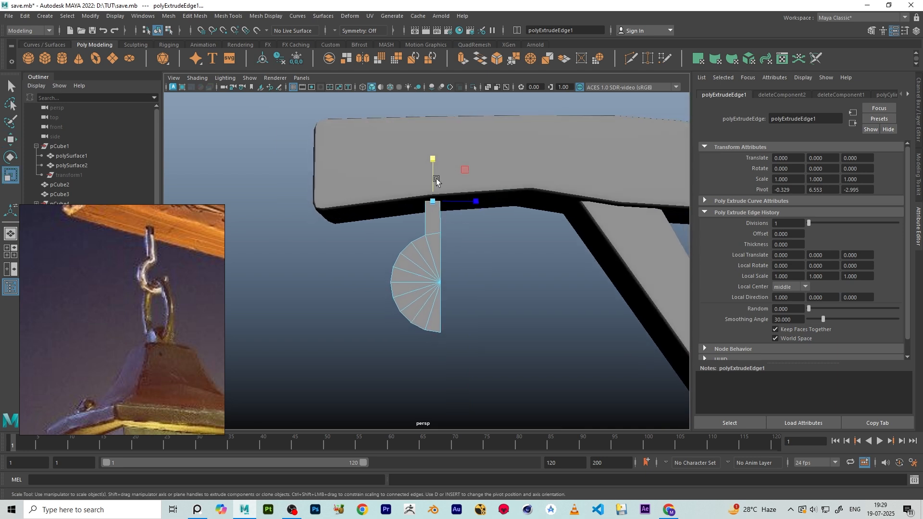
pyautogui.press('w')
pyautogui.moveTo(435, 171); pyautogui.dragTo(436, 139)
pyautogui.scroll(-4, 426, 231)
pyautogui.moveTo(424, 240)
pyautogui.keyDown('alt'); pyautogui.mouseDown()
pyautogui.moveTo(431, 252)
pyautogui.moveTo(430, 240)
pyautogui.mouseUp(); pyautogui.keyUp('alt')
pyautogui.scroll(2, 429, 311)
pyautogui.keyDown('alt'); pyautogui.moveTo(430, 309); pyautogui.dragTo(431, 303); pyautogui.keyUp('alt')
pyautogui.scroll(4, 431, 305)
pyautogui.keyDown('alt'); pyautogui.moveTo(431, 305); pyautogui.dragTo(439, 282, button='middle'); pyautogui.keyUp('alt')
pyautogui.moveTo(449, 232); pyautogui.dragTo(453, 206, button='right')
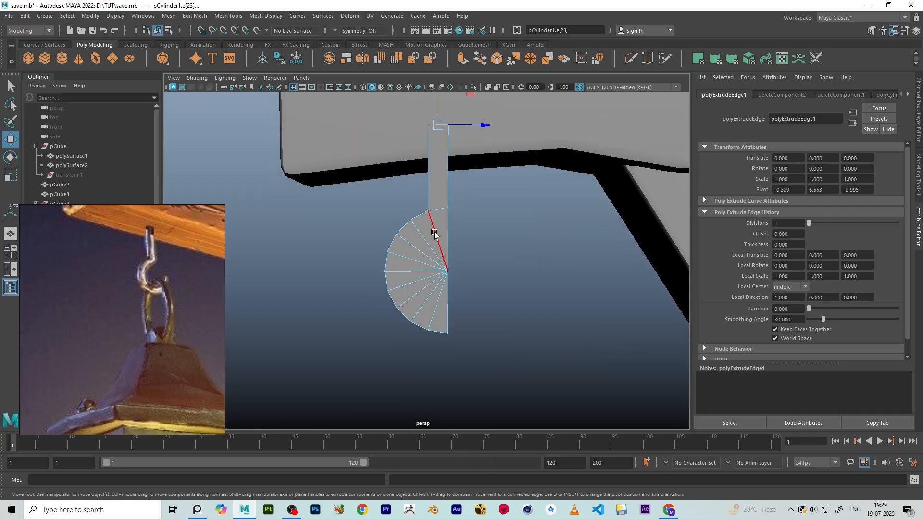
# - Scale the whole hook profile down vertically so that its stem ends near the beam's underside
pyautogui.moveTo(418, 231); pyautogui.dragTo(476, 208, button='right')
pyautogui.press('r')
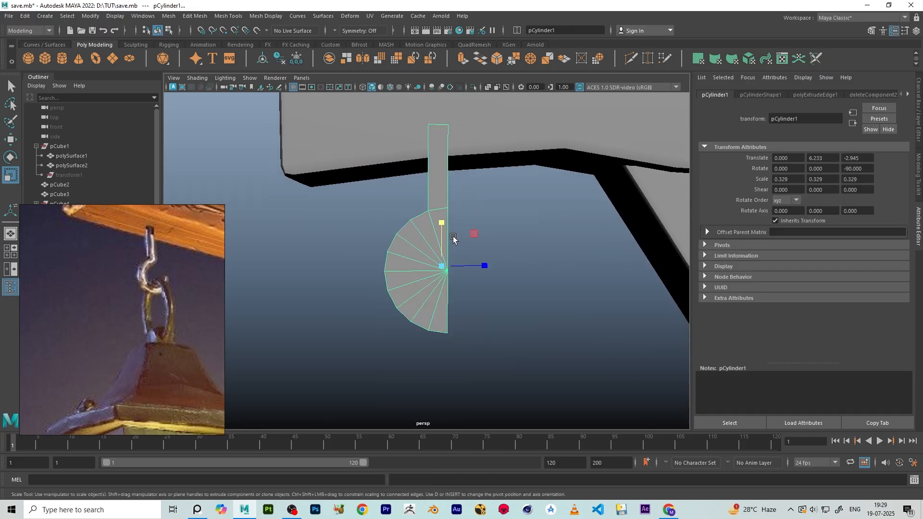
pyautogui.moveTo(440, 224); pyautogui.dragTo(442, 236)
pyautogui.keyDown('alt'); pyautogui.moveTo(442, 237); pyautogui.dragTo(438, 226); pyautogui.keyUp('alt')
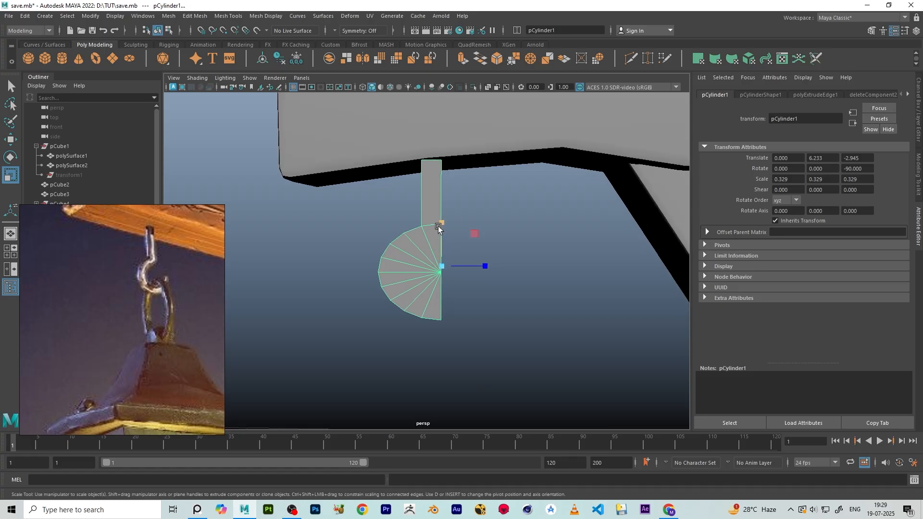
pyautogui.keyDown('alt'); pyautogui.moveTo(451, 295); pyautogui.dragTo(431, 275); pyautogui.keyUp('alt')
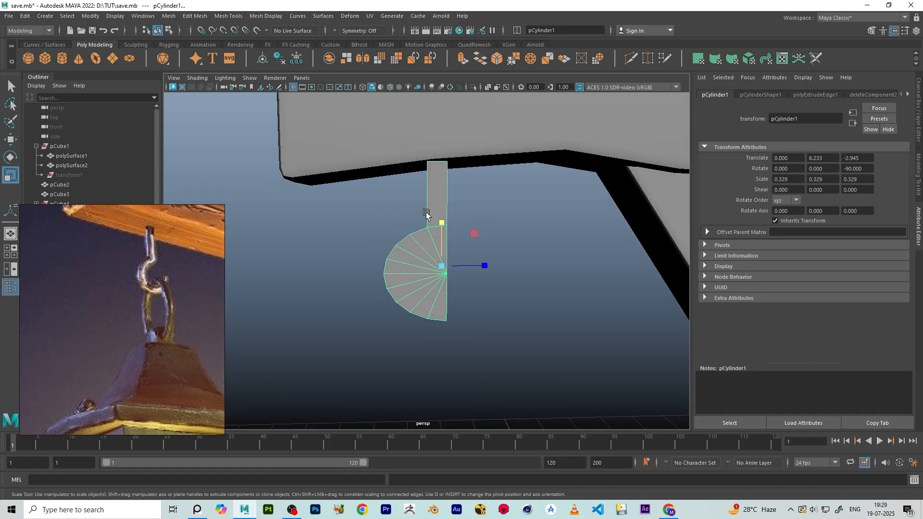
# - Preview the hook profile with smoothing, then return it to the unsmoothed display
pyautogui.moveTo(426, 212); pyautogui.dragTo(423, 198, button='right')
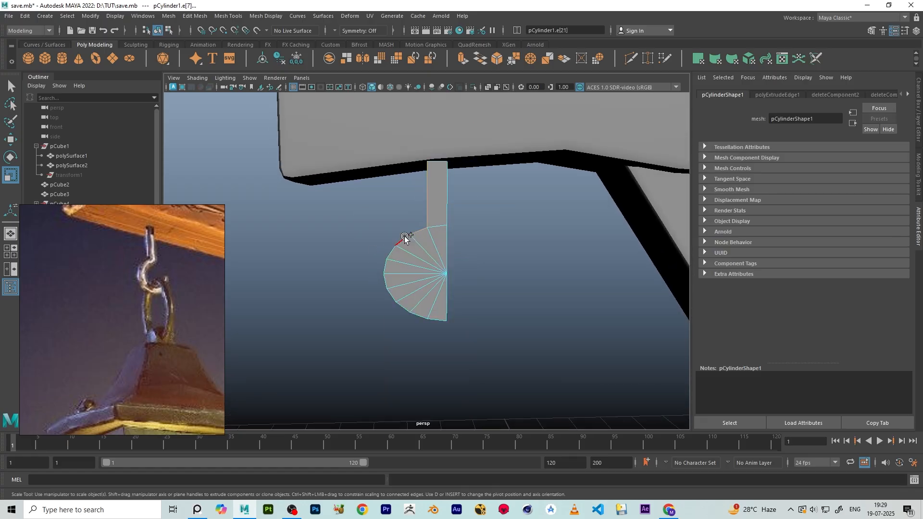
pyautogui.moveTo(425, 212); pyautogui.dragTo(476, 205, button='right')
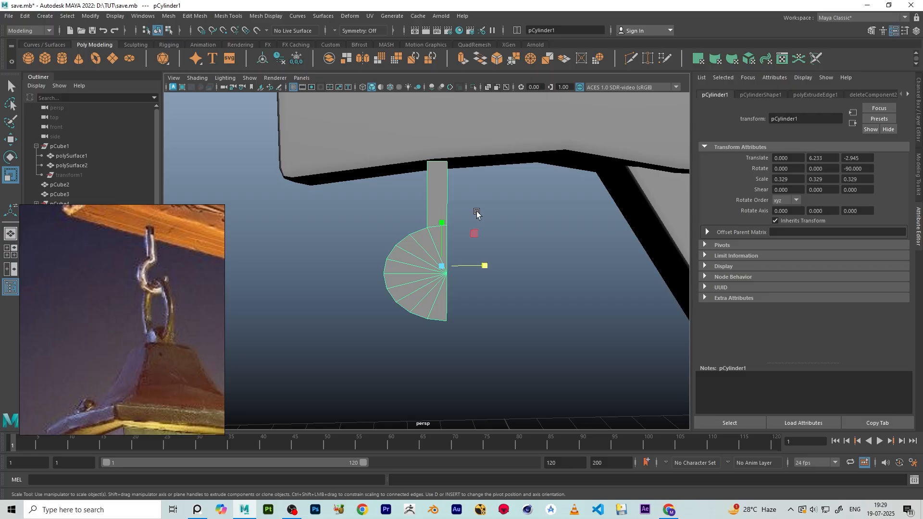
pyautogui.press('3')
pyautogui.click(469, 236)
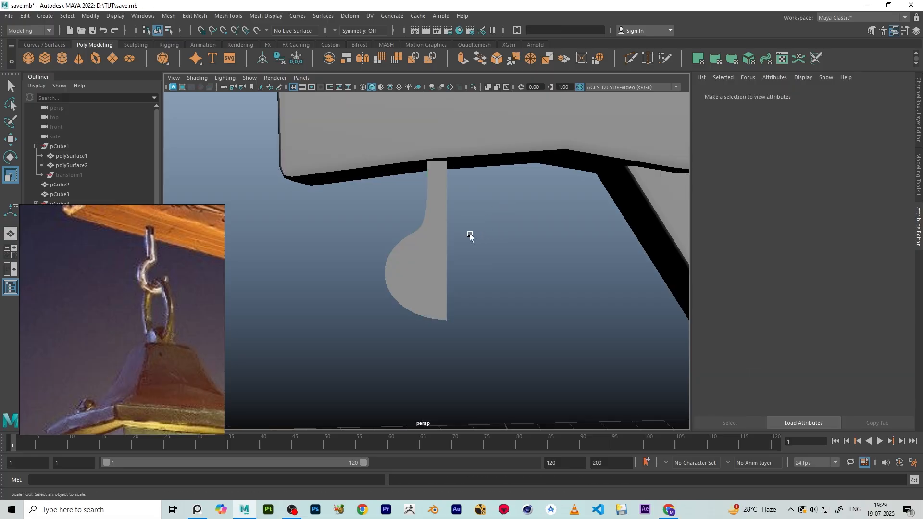
pyautogui.click(423, 234)
pyautogui.press('1')
pyautogui.scroll(3, 426, 225)
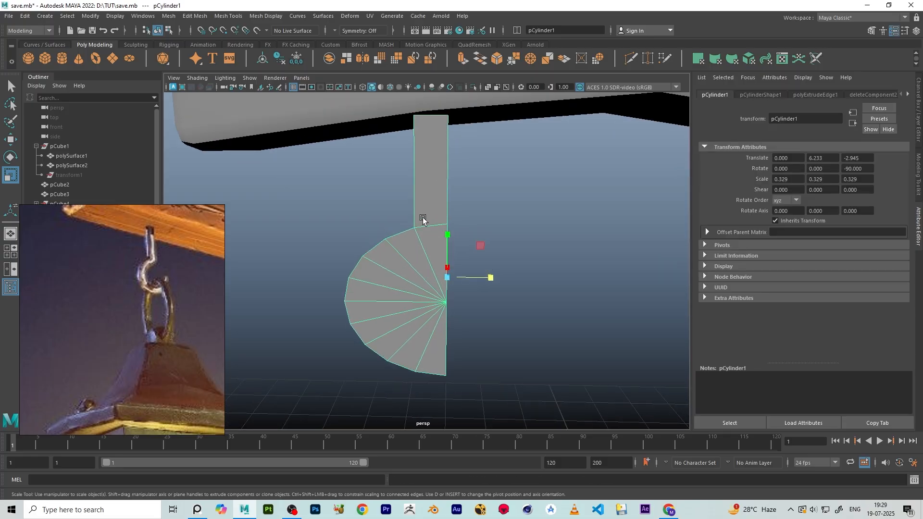
# - Cut an edge loop across the stem just above the half disc and turn on the profile's smooth preview
pyautogui.click(632, 60)
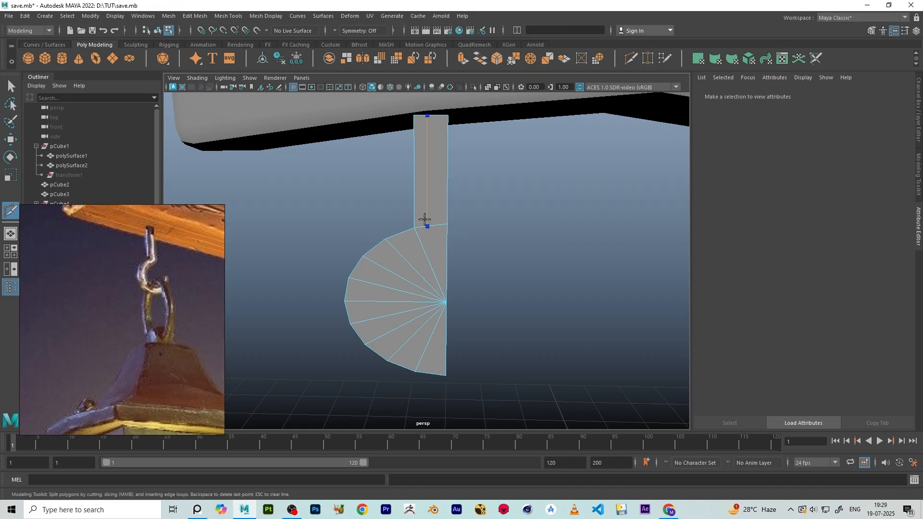
pyautogui.press('Escape')
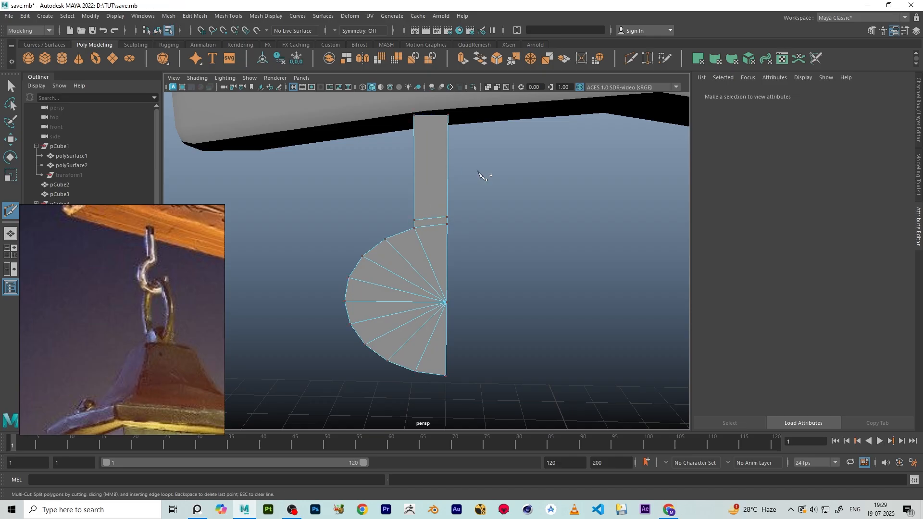
pyautogui.press('Return')
pyautogui.press('w')
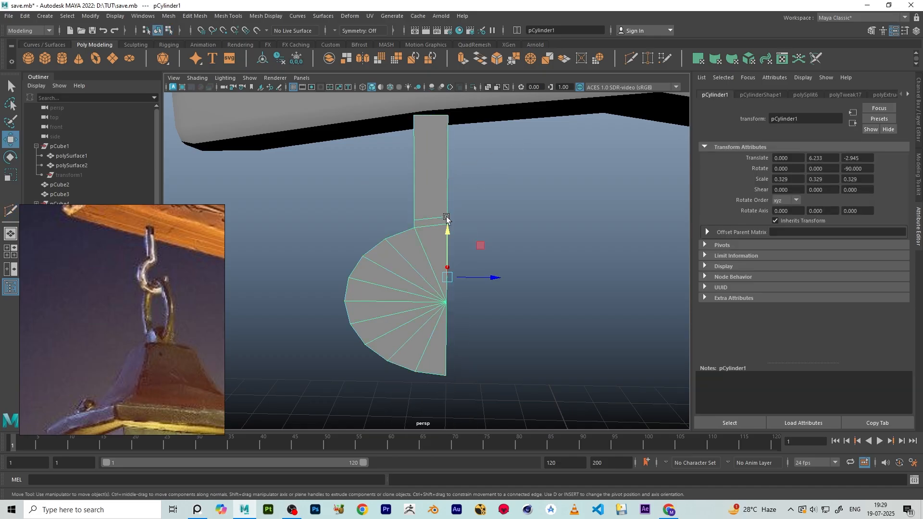
pyautogui.press('3')
pyautogui.click(497, 229)
pyautogui.moveTo(438, 230)
pyautogui.keyDown('alt'); pyautogui.mouseDown()
pyautogui.moveTo(453, 221)
pyautogui.moveTo(440, 214)
pyautogui.mouseUp(); pyautogui.keyUp('alt')
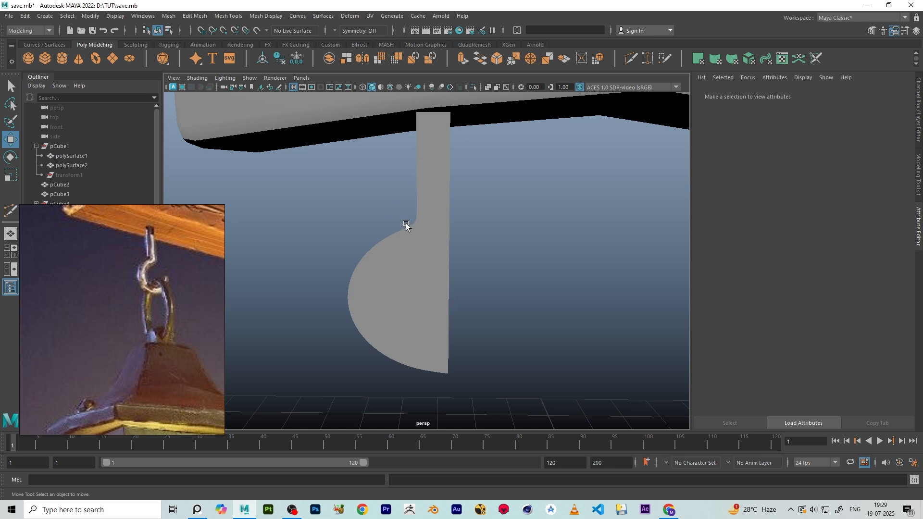
# - Select the outer edges from the stem down around the half disc and convert them to a curve
pyautogui.click(436, 226)
pyautogui.keyDown('alt'); pyautogui.moveTo(435, 227); pyautogui.dragTo(443, 257, button='middle'); pyautogui.keyUp('alt')
pyautogui.moveTo(443, 256); pyautogui.dragTo(442, 198, button='right')
pyautogui.keyDown('shift'); pyautogui.click(428, 186); pyautogui.keyUp('shift')
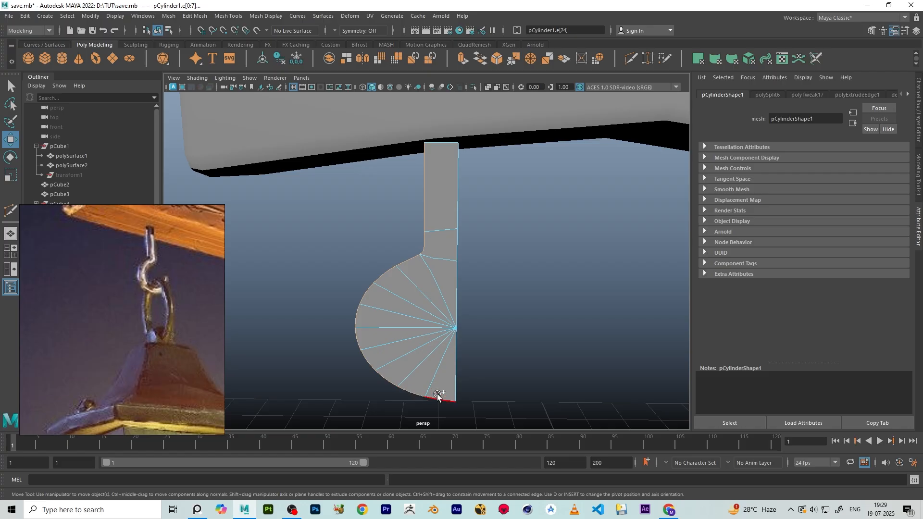
pyautogui.click(97, 17)
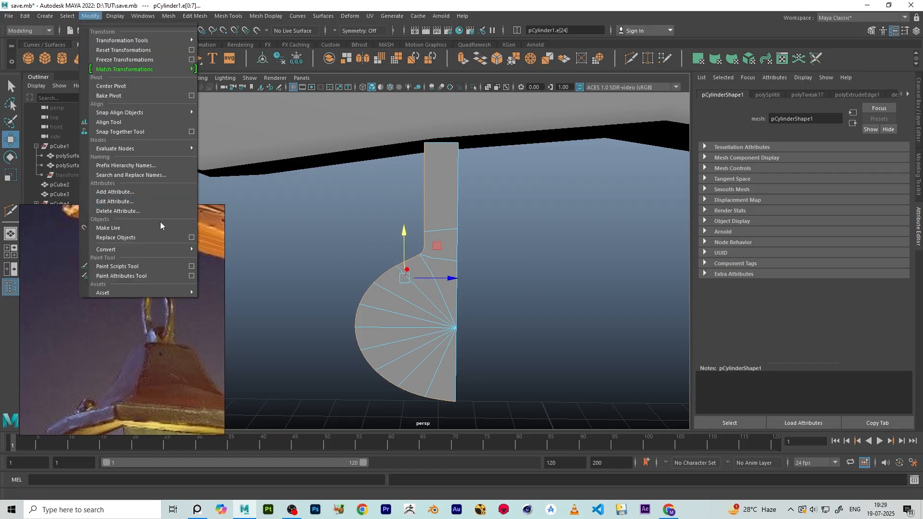
pyautogui.moveTo(158, 250)
pyautogui.click(242, 288)
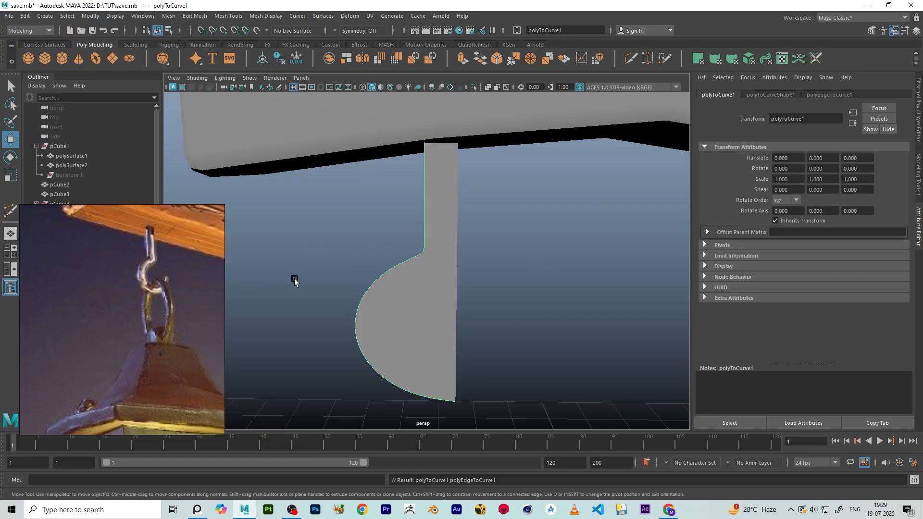
# - Delete the flat hook profile mesh and select the remaining hook curve
pyautogui.click(451, 202)
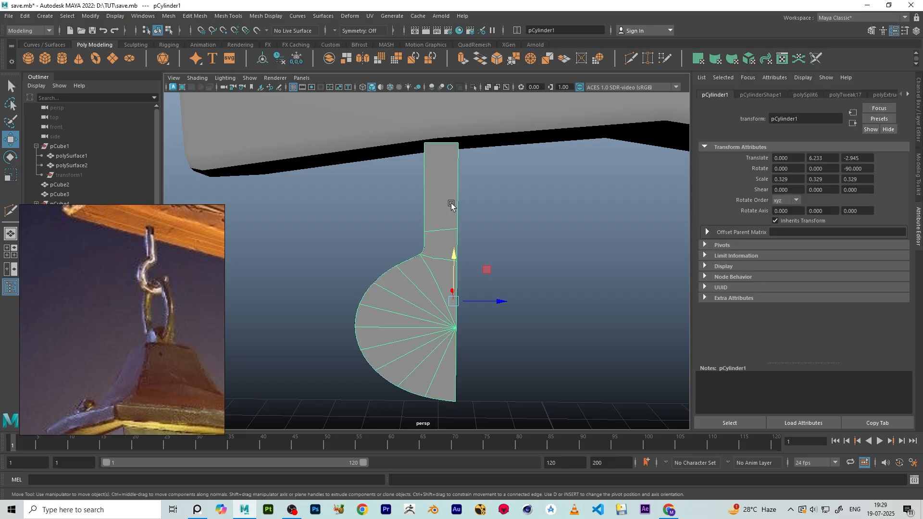
pyautogui.press('Delete')
pyautogui.moveTo(319, 294); pyautogui.dragTo(434, 270)
pyautogui.scroll(-4, 434, 270)
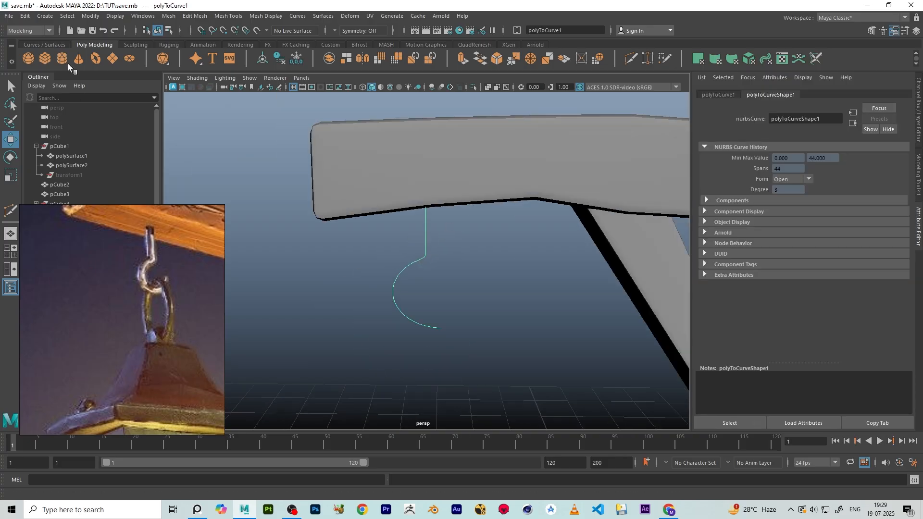
# - Create a sweep mesh along the hook curve and set its profile scale to 0.055
pyautogui.click(46, 16)
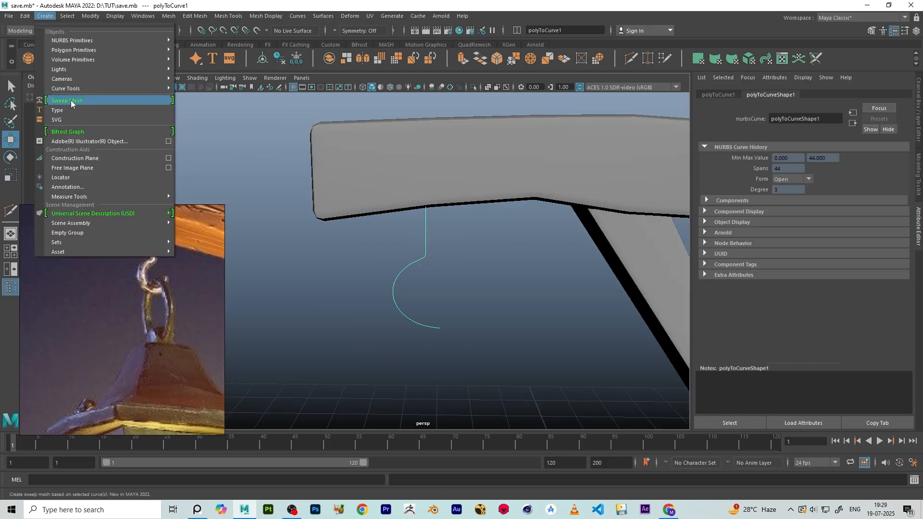
pyautogui.click(70, 100)
pyautogui.scroll(-2, 458, 208)
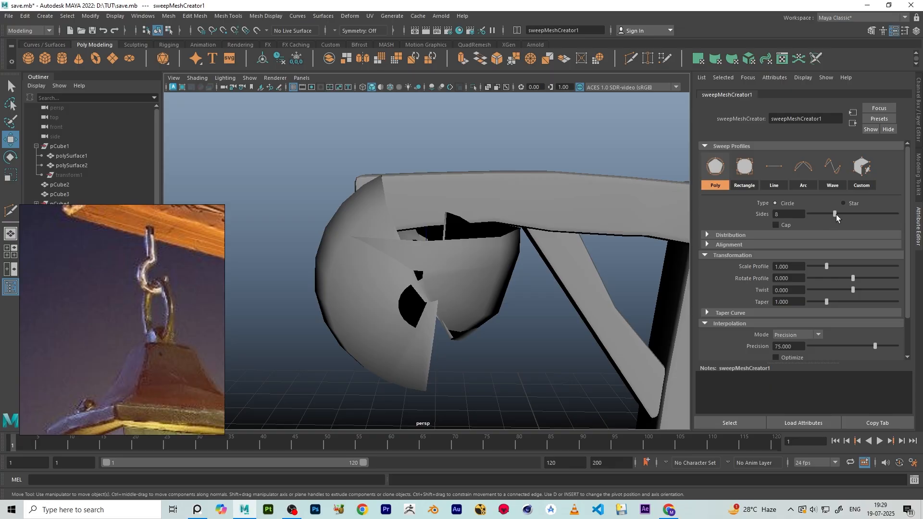
pyautogui.moveTo(824, 266); pyautogui.dragTo(809, 263)
pyautogui.scroll(8, 421, 286)
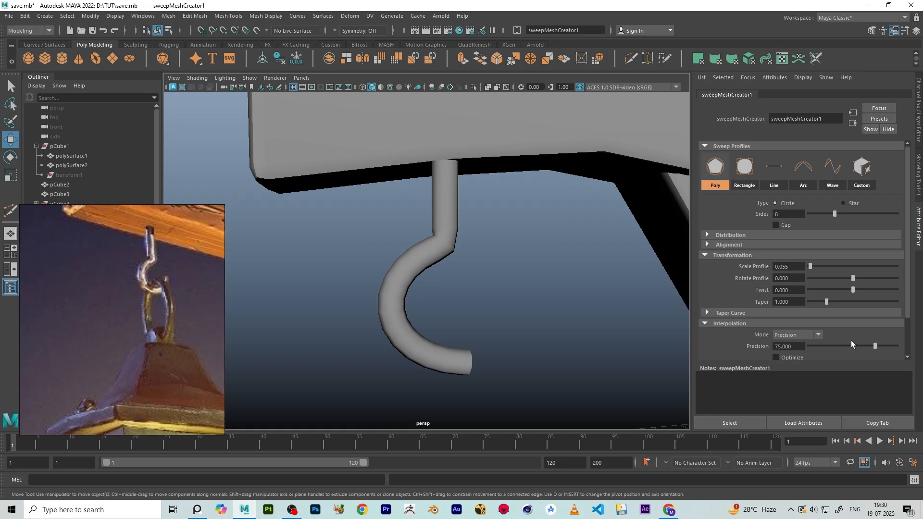
# - Show wireframe on shaded surfaces and set the sweep mesh's interpolation precision to 92.818
pyautogui.click(391, 88)
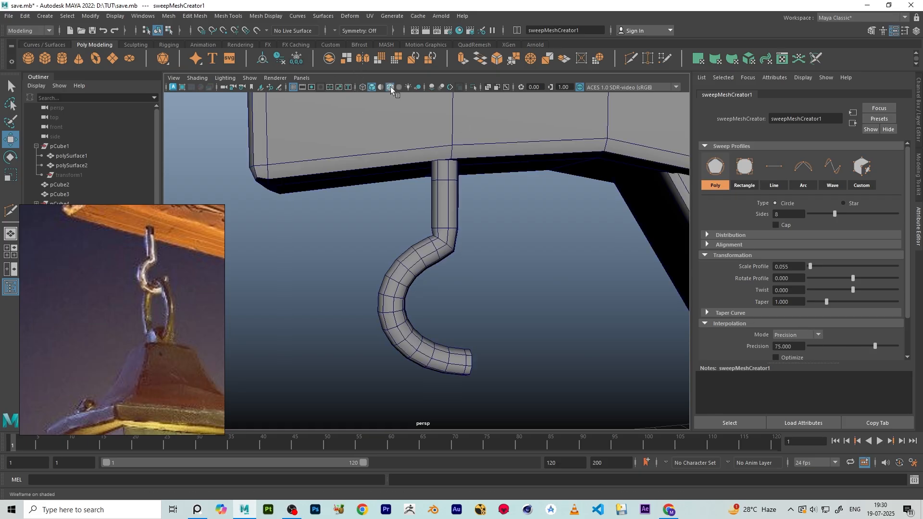
pyautogui.keyDown('alt'); pyautogui.moveTo(484, 234); pyautogui.dragTo(479, 234); pyautogui.keyUp('alt')
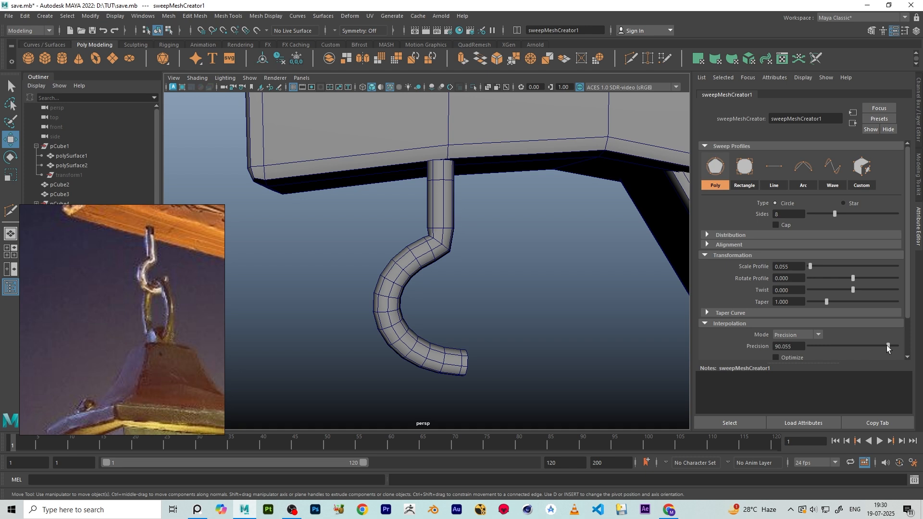
pyautogui.moveTo(883, 350)
pyautogui.mouseDown()
pyautogui.moveTo(902, 354)
pyautogui.moveTo(889, 353)
pyautogui.mouseUp()
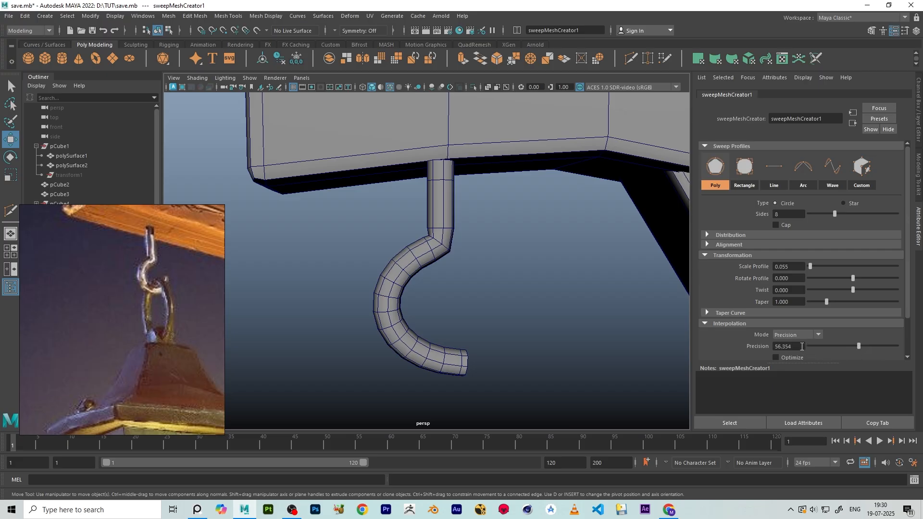
# - Deselect the hook mesh and turn off wireframe on shaded surfaces
pyautogui.click(514, 295)
pyautogui.keyDown('alt'); pyautogui.moveTo(514, 296); pyautogui.dragTo(394, 219); pyautogui.keyUp('alt')
pyautogui.click(390, 87)
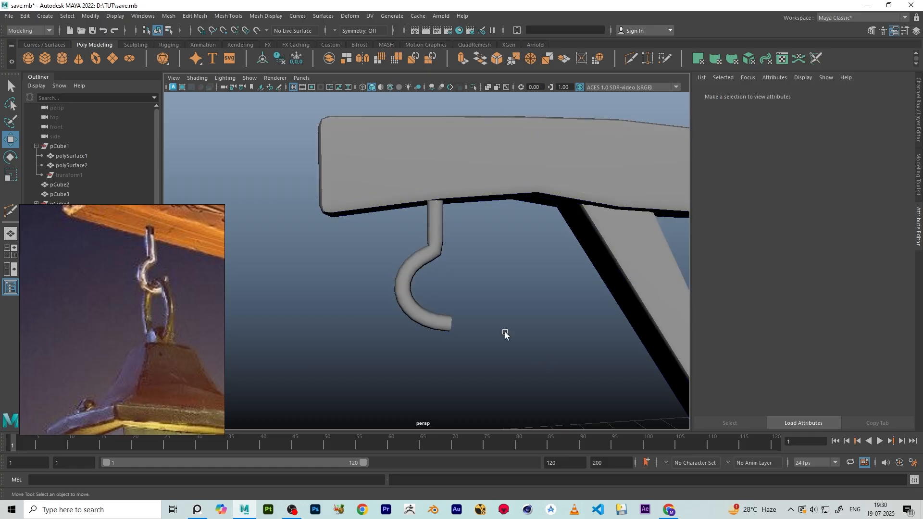
pyautogui.moveTo(526, 350)
pyautogui.keyDown('alt'); pyautogui.mouseDown()
pyautogui.moveTo(453, 316)
pyautogui.moveTo(428, 315)
pyautogui.moveTo(453, 290)
pyautogui.moveTo(451, 259)
pyautogui.mouseUp(); pyautogui.keyUp('alt')
# - Select the open border edge loop at the hook's tip, extrude it and scale it slightly inward
pyautogui.scroll(3, 409, 306)
pyautogui.scroll(3, 405, 303)
pyautogui.scroll(4, 449, 290)
pyautogui.click(449, 290)
pyautogui.moveTo(442, 262); pyautogui.dragTo(437, 234, button='right')
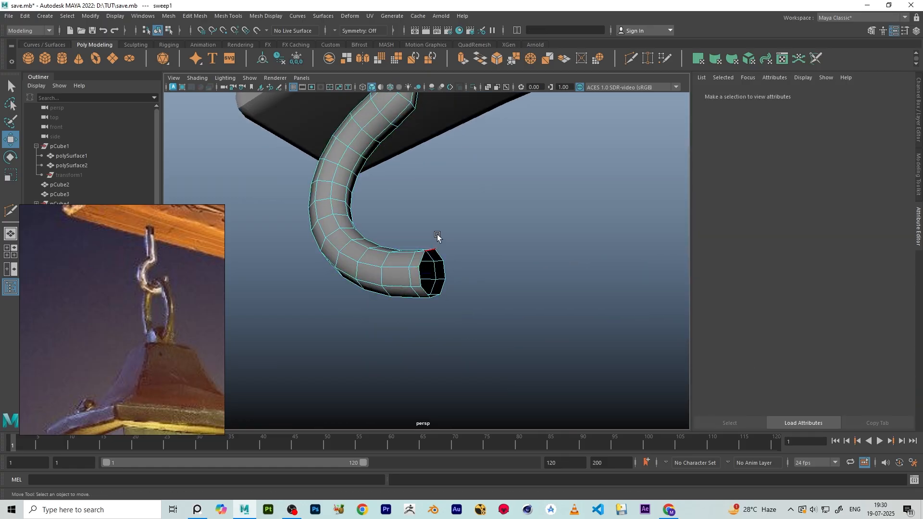
pyautogui.doubleClick(431, 251)
pyautogui.press('r')
pyautogui.scroll(3, 441, 278)
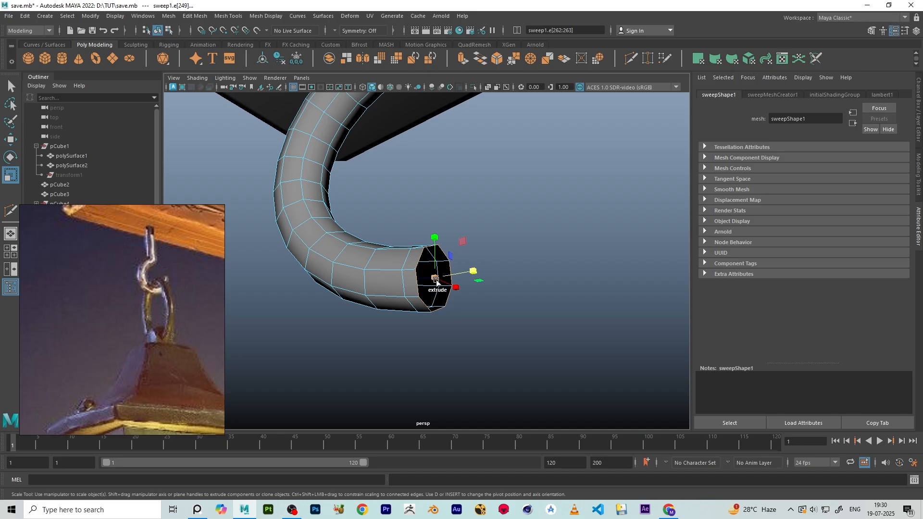
pyautogui.keyDown('shift'); pyautogui.moveTo(436, 281); pyautogui.dragTo(460, 286); pyautogui.keyUp('shift')
# - Push the extruded rim slightly outward along the tip and close the hook's end by merging its border vertices
pyautogui.press('w')
pyautogui.moveTo(516, 305); pyautogui.dragTo(520, 306)
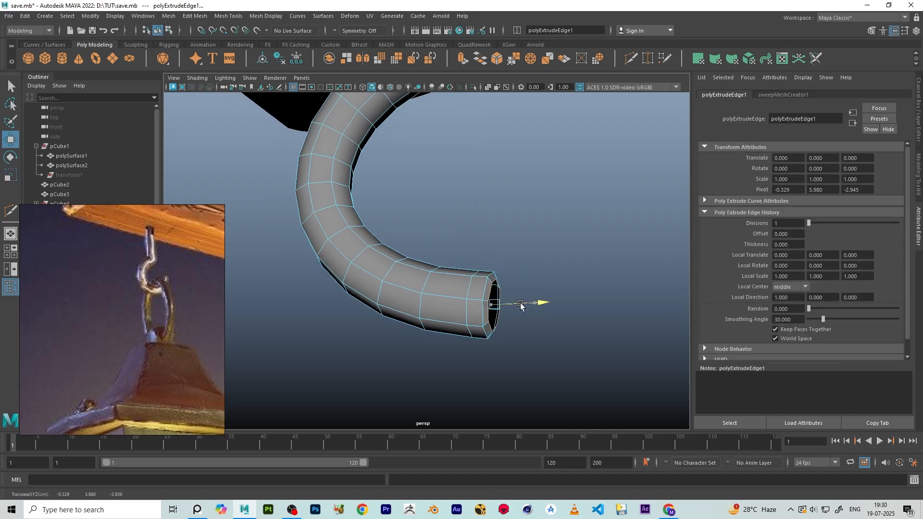
pyautogui.press('r')
pyautogui.moveTo(526, 240); pyautogui.dragTo(558, 185, button='right')
pyautogui.click(558, 185)
# - Examine the capped hook beneath the arm up close and in proportion to the whole post
pyautogui.scroll(-5, 553, 192)
pyautogui.keyDown('alt'); pyautogui.moveTo(538, 207); pyautogui.dragTo(474, 198); pyautogui.keyUp('alt')
pyautogui.scroll(-8, 461, 195)
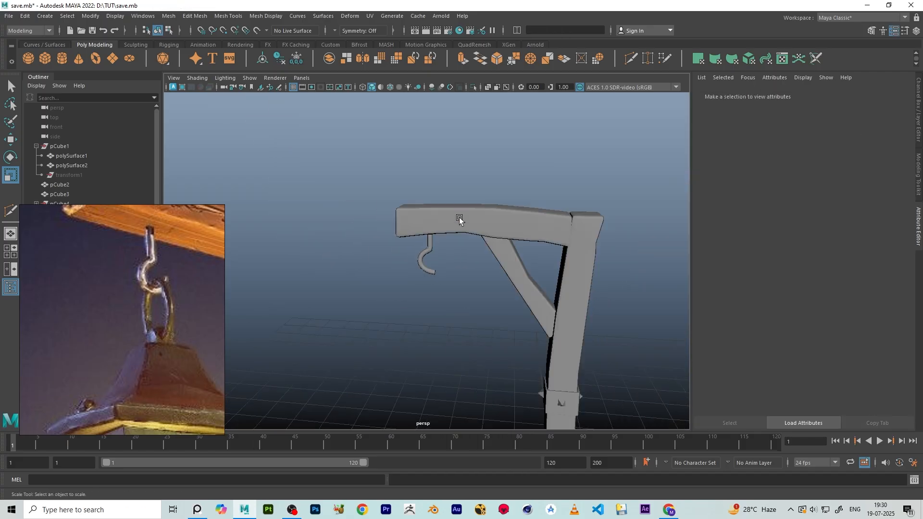
pyautogui.scroll(6, 414, 262)
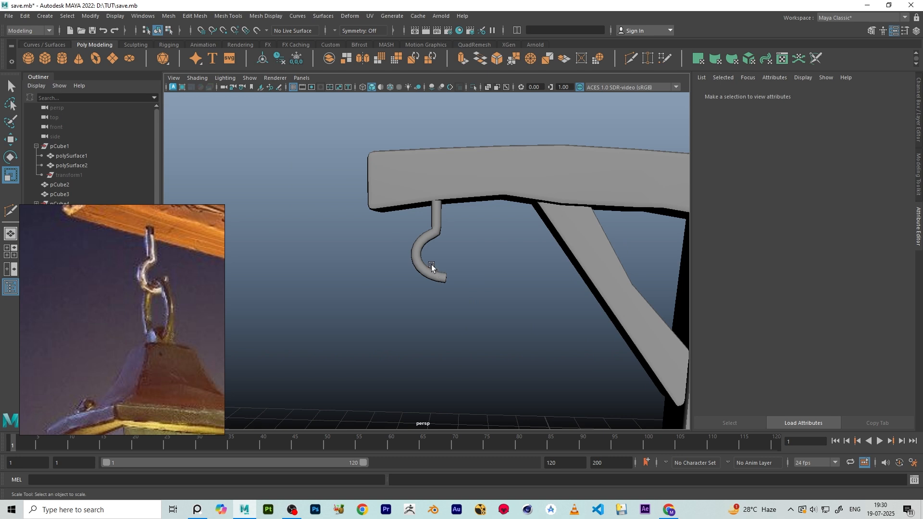
pyautogui.scroll(4, 431, 268)
pyautogui.click(428, 267)
pyautogui.scroll(3, 447, 279)
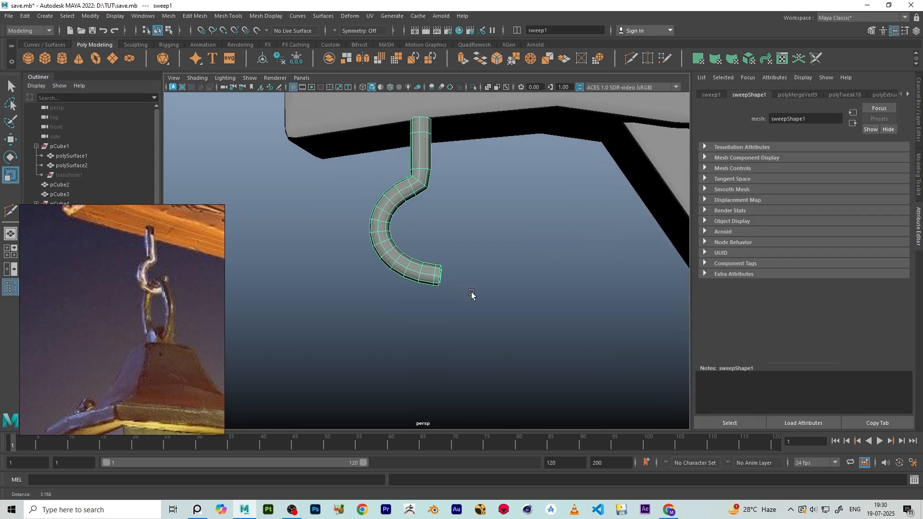
pyautogui.keyDown('alt'); pyautogui.moveTo(472, 292); pyautogui.dragTo(469, 277, button='middle'); pyautogui.keyUp('alt')
pyautogui.scroll(5, 457, 247)
pyautogui.scroll(-13, 481, 262)
pyautogui.moveTo(456, 270)
pyautogui.keyDown('alt'); pyautogui.mouseDown()
pyautogui.moveTo(431, 264)
pyautogui.moveTo(445, 271)
pyautogui.mouseUp(); pyautogui.keyUp('alt')
pyautogui.scroll(-4, 424, 283)
pyautogui.scroll(5, 431, 283)
pyautogui.click(437, 283)
pyautogui.scroll(5, 439, 285)
pyautogui.scroll(3, 447, 269)
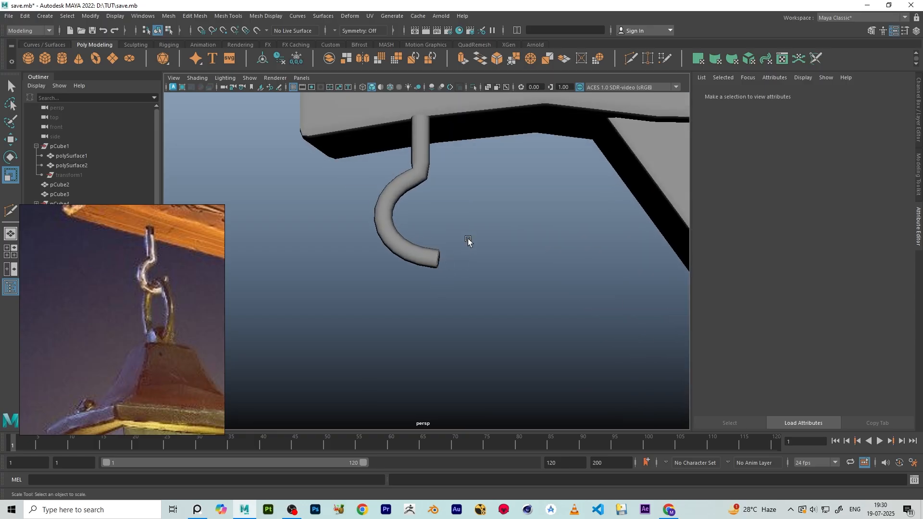
pyautogui.scroll(-3, 438, 230)
pyautogui.keyDown('alt'); pyautogui.moveTo(435, 241); pyautogui.dragTo(446, 257); pyautogui.keyUp('alt')
pyautogui.scroll(-5, 438, 257)
pyautogui.scroll(-5, 427, 247)
pyautogui.scroll(5, 428, 270)
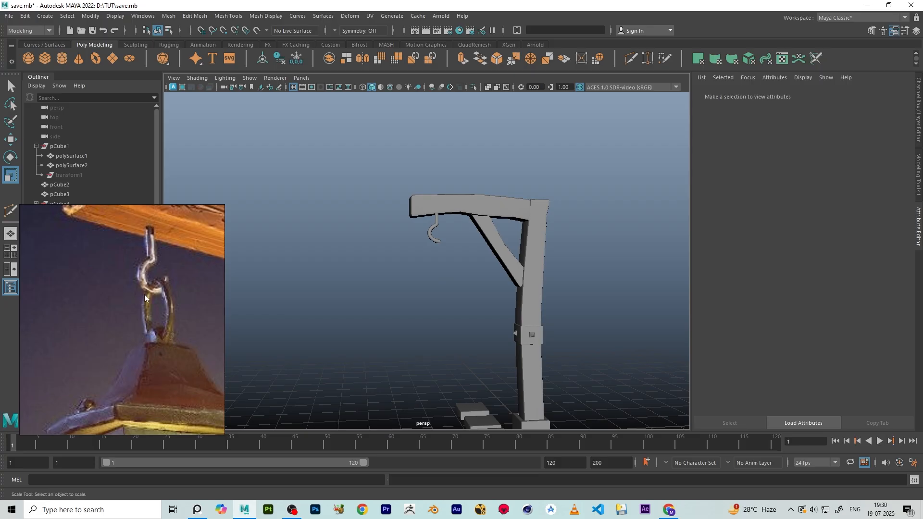
# - Create a polygon torus and position it around the hook beneath the wooden arm
pyautogui.click(97, 56)
pyautogui.keyDown('alt'); pyautogui.moveTo(436, 204); pyautogui.dragTo(391, 154); pyautogui.keyUp('alt')
pyautogui.press('w')
pyautogui.scroll(5, 391, 154)
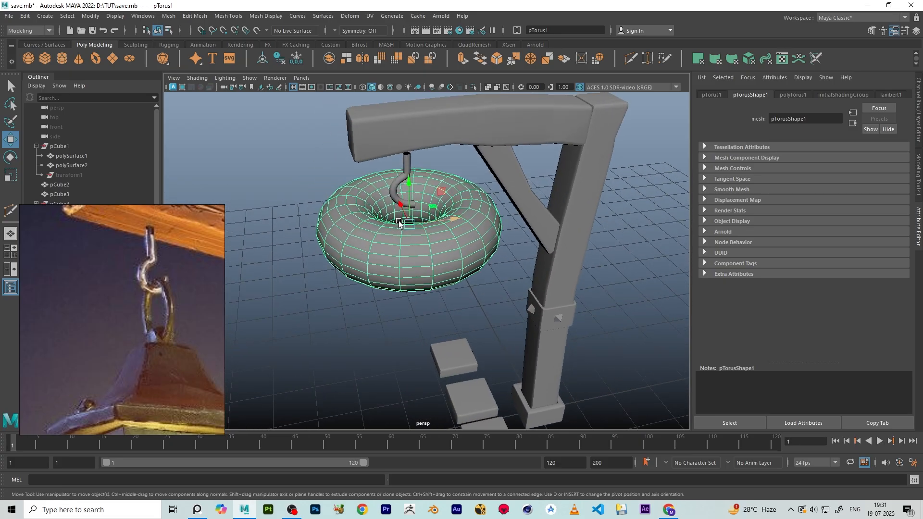
# - Set the torus's section radius to 0.1 and its axis subdivisions to 40
pyautogui.click(799, 95)
pyautogui.click(799, 167)
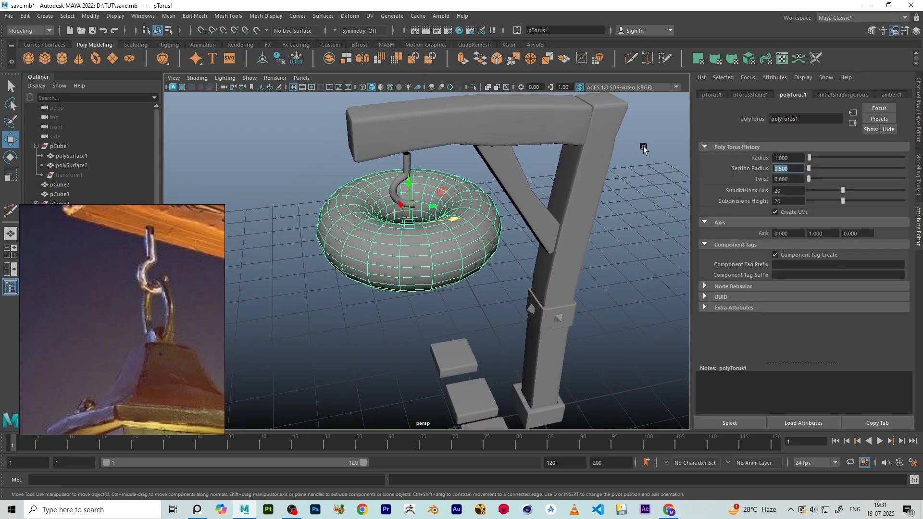
pyautogui.write('0.1')
pyautogui.press('Return')
pyautogui.keyDown('alt'); pyautogui.moveTo(471, 248); pyautogui.dragTo(436, 189); pyautogui.keyUp('alt')
pyautogui.write('40')
pyautogui.press('Return')
# - Scale the torus down to a small ring and rotate it upright near the hook's tip
pyautogui.scroll(2, 364, 215)
pyautogui.scroll(-2, 364, 188)
pyautogui.keyDown('alt'); pyautogui.moveTo(378, 197); pyautogui.dragTo(395, 241, button='middle'); pyautogui.keyUp('alt')
pyautogui.press('r')
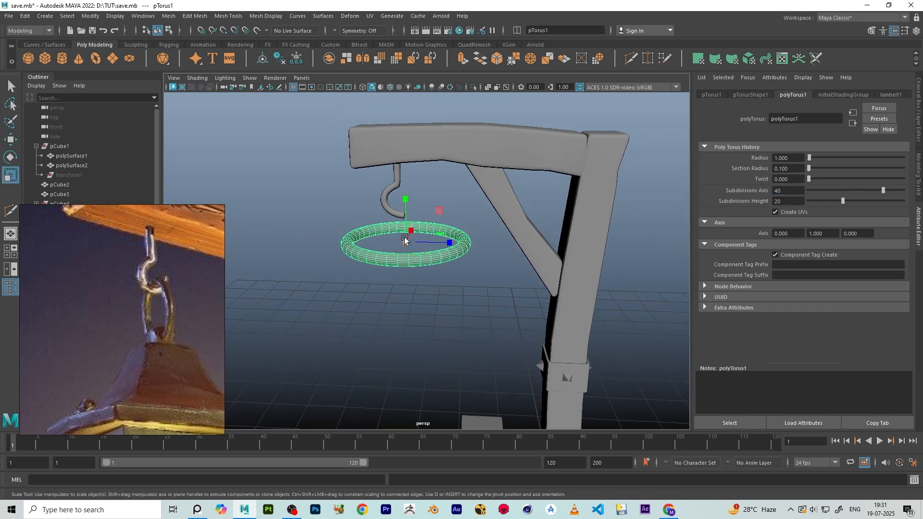
pyautogui.moveTo(405, 241); pyautogui.dragTo(342, 216)
pyautogui.keyDown('alt'); pyautogui.moveTo(379, 225); pyautogui.dragTo(393, 165); pyautogui.keyUp('alt')
pyautogui.scroll(3, 419, 232)
pyautogui.press('e')
# - Move the upright ring sideways and vertically so it loops around the lower end of the hook
pyautogui.press('w')
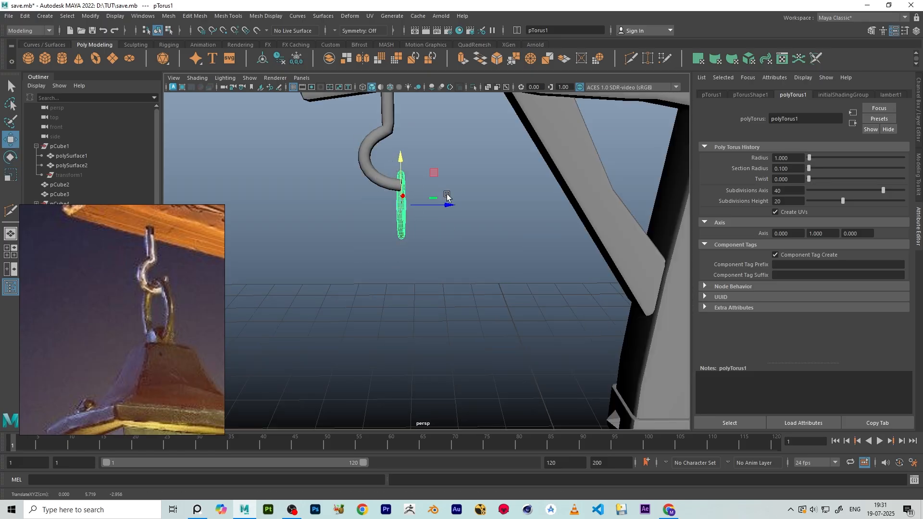
pyautogui.keyDown('alt'); pyautogui.moveTo(447, 194); pyautogui.dragTo(394, 217); pyautogui.keyUp('alt')
pyautogui.press('f')
pyautogui.scroll(-5, 415, 198)
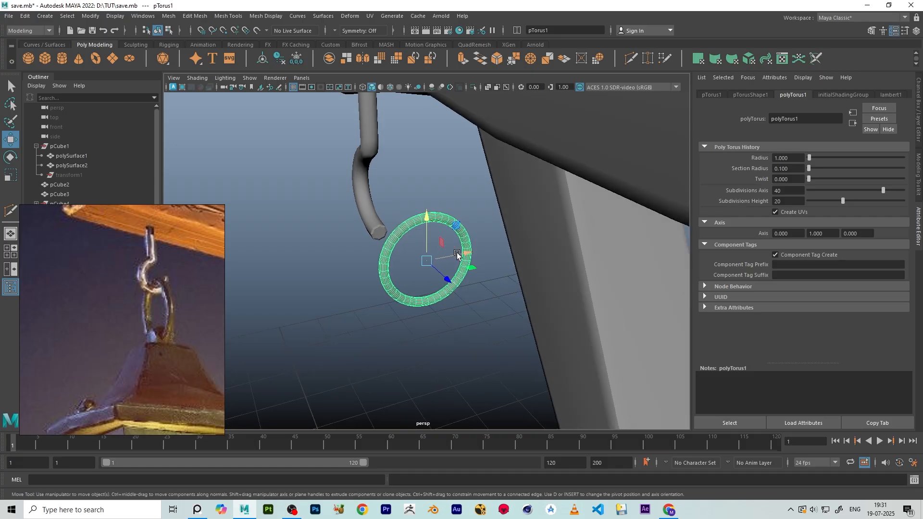
pyautogui.moveTo(458, 254); pyautogui.dragTo(443, 270)
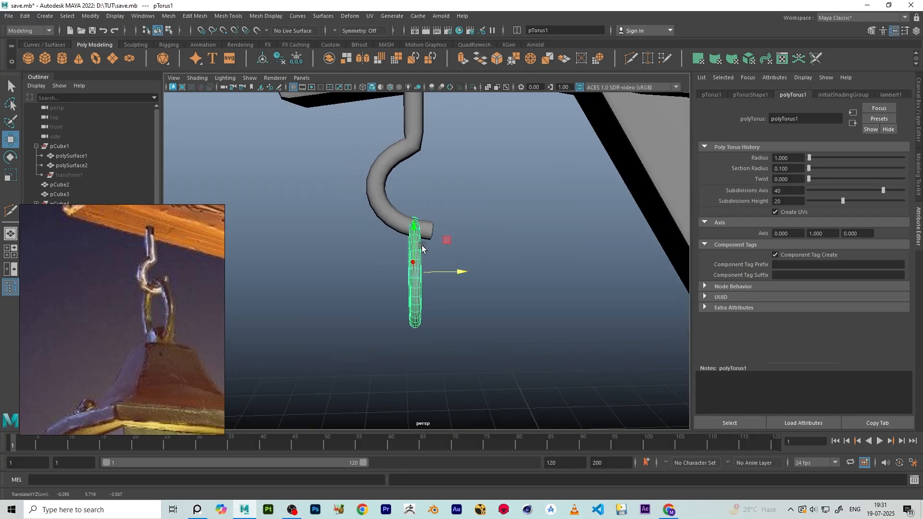
pyautogui.moveTo(415, 233); pyautogui.dragTo(415, 218)
pyautogui.scroll(-4, 444, 245)
pyautogui.keyDown('alt'); pyautogui.moveTo(452, 252); pyautogui.dragTo(472, 243); pyautogui.keyUp('alt')
pyautogui.click(495, 240)
# - Select the ring on the hook and apply the Transform component operation to its mesh
pyautogui.scroll(-5, 476, 250)
pyautogui.scroll(-5, 467, 250)
pyautogui.keyDown('alt'); pyautogui.moveTo(456, 258); pyautogui.dragTo(475, 229, button='middle'); pyautogui.keyUp('alt')
pyautogui.scroll(5, 475, 243)
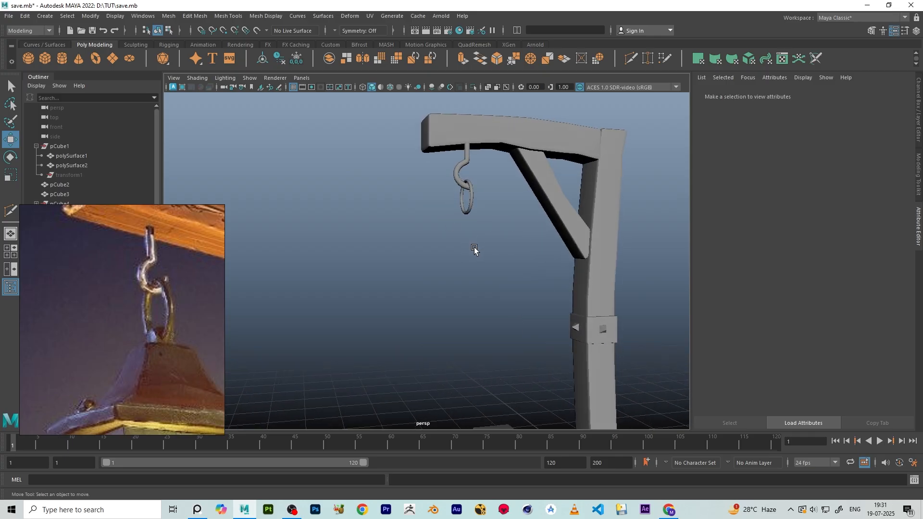
pyautogui.scroll(3, 474, 250)
pyautogui.click(480, 214)
pyautogui.scroll(3, 523, 180)
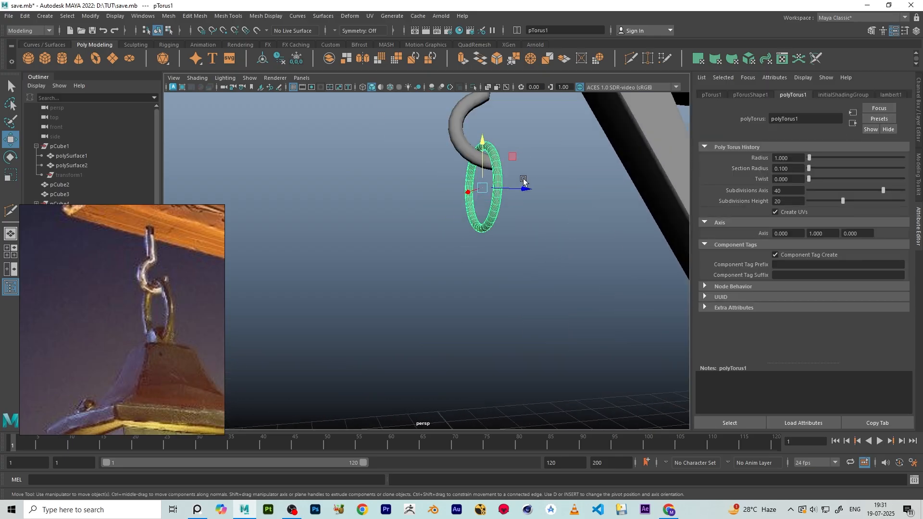
pyautogui.keyDown('alt'); pyautogui.moveTo(561, 193); pyautogui.dragTo(584, 226); pyautogui.keyUp('alt')
pyautogui.scroll(4, 560, 228)
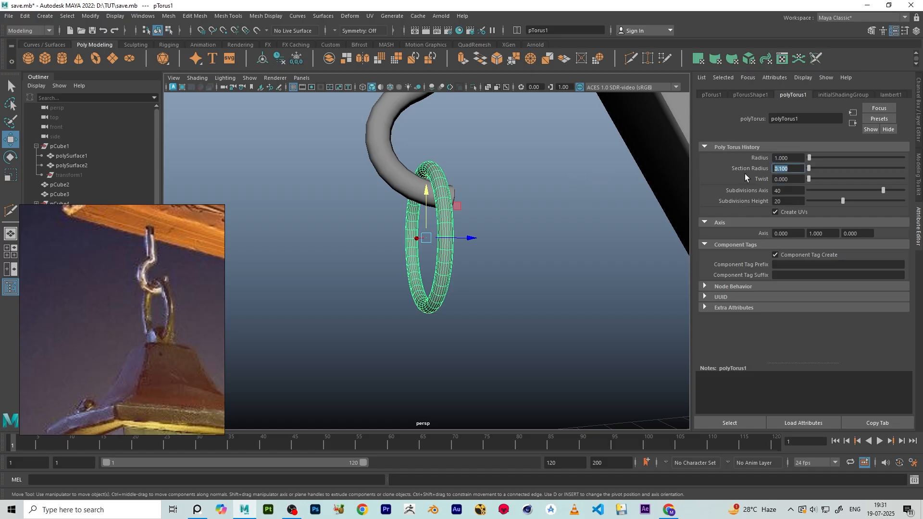
pyautogui.click(195, 16)
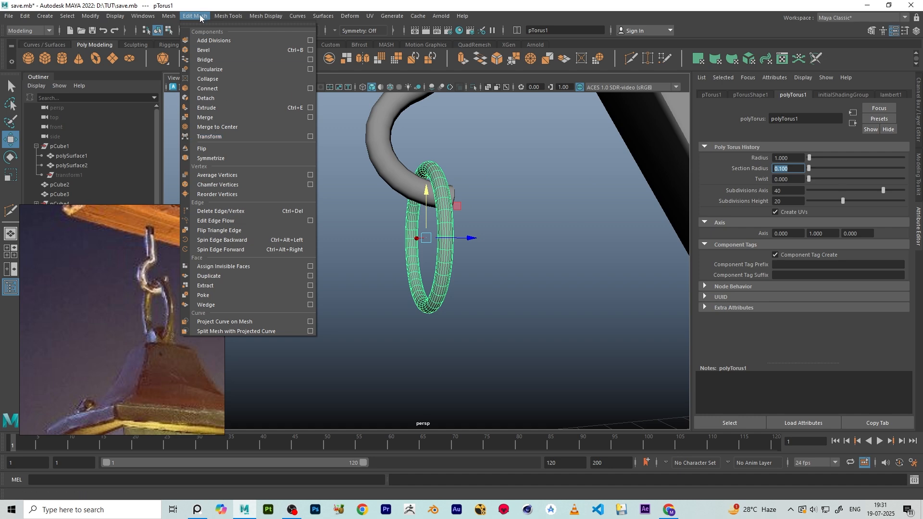
pyautogui.click(210, 138)
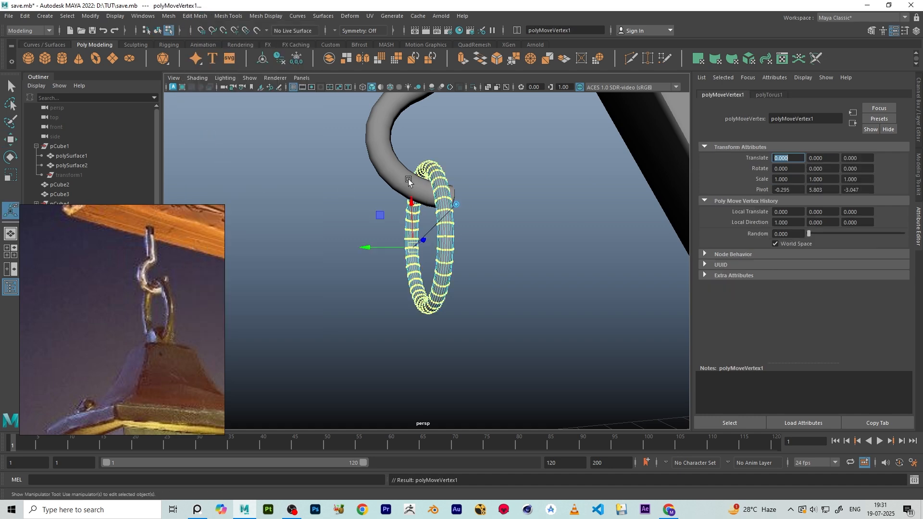
# - Offset the ring's vertices by -0.002 along local Z to adjust its thickness
pyautogui.keyDown('alt'); pyautogui.moveTo(409, 185); pyautogui.dragTo(461, 278); pyautogui.keyUp('alt')
pyautogui.keyDown('alt'); pyautogui.moveTo(462, 277); pyautogui.dragTo(495, 253); pyautogui.keyUp('alt')
pyautogui.scroll(-8, 440, 247)
pyautogui.scroll(5, 468, 246)
pyautogui.moveTo(494, 253); pyautogui.dragTo(524, 226, button='middle')
pyautogui.scroll(3, 522, 162)
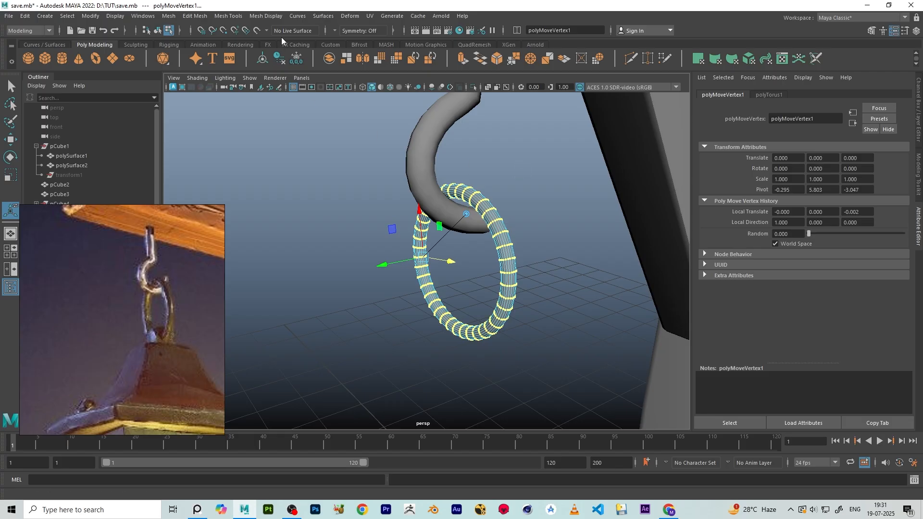
pyautogui.keyDown('alt'); pyautogui.moveTo(580, 207); pyautogui.dragTo(564, 203); pyautogui.keyUp('alt')
pyautogui.moveTo(483, 195); pyautogui.dragTo(544, 153, button='right')
pyautogui.click(544, 155)
pyautogui.scroll(-5, 524, 178)
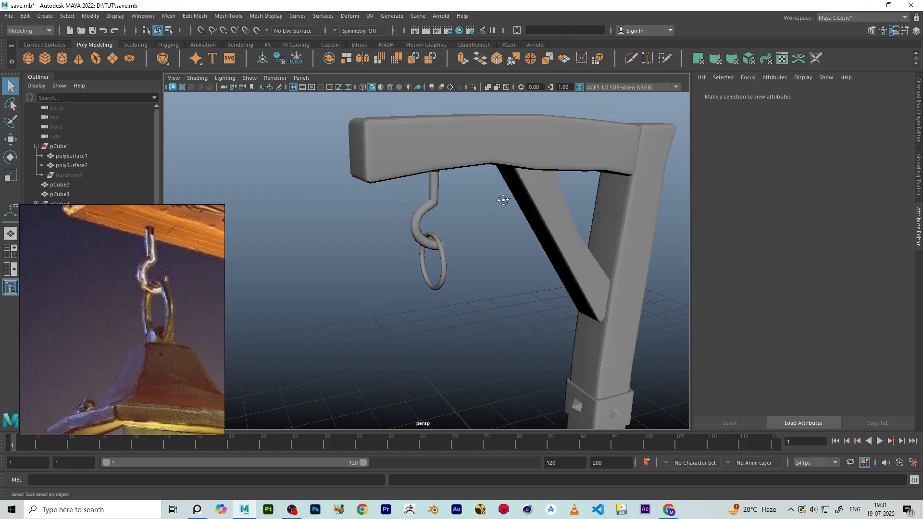
# - Lower the ring slightly to a Y position of 5.782 so it rests on the hook
pyautogui.keyDown('alt'); pyautogui.moveTo(501, 199); pyautogui.dragTo(428, 231); pyautogui.keyUp('alt')
pyautogui.scroll(2, 432, 212)
pyautogui.click(432, 215)
pyautogui.scroll(2, 430, 212)
pyautogui.press('w')
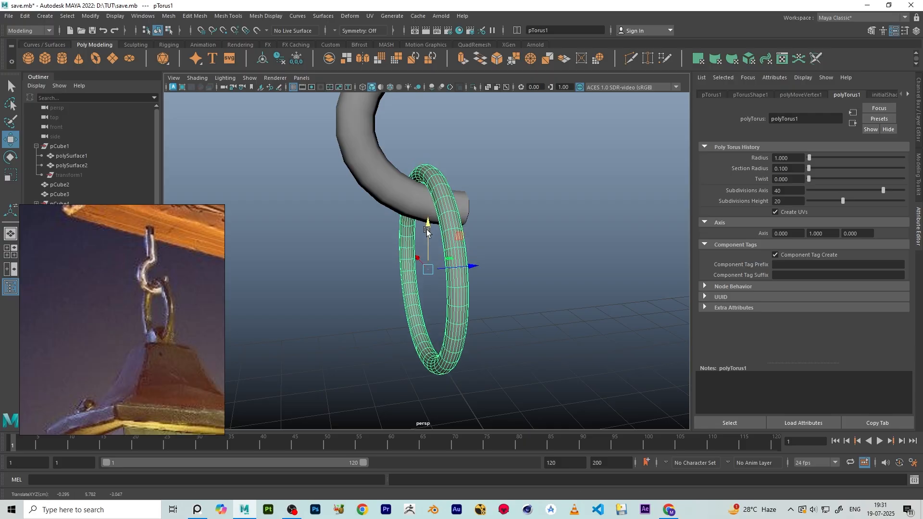
pyautogui.scroll(-4, 429, 230)
pyautogui.click(522, 203)
# - Review the whole lantern post and examine the lantern's shape in the reference image
pyautogui.scroll(-5, 521, 203)
pyautogui.keyDown('alt'); pyautogui.moveTo(510, 204); pyautogui.dragTo(455, 261); pyautogui.keyUp('alt')
pyautogui.scroll(-5, 426, 250)
pyautogui.scroll(3, 432, 275)
pyautogui.scroll(-2, 436, 262)
pyautogui.scroll(2, 418, 264)
pyautogui.scroll(-3, 418, 264)
pyautogui.scroll(-5, 160, 291)
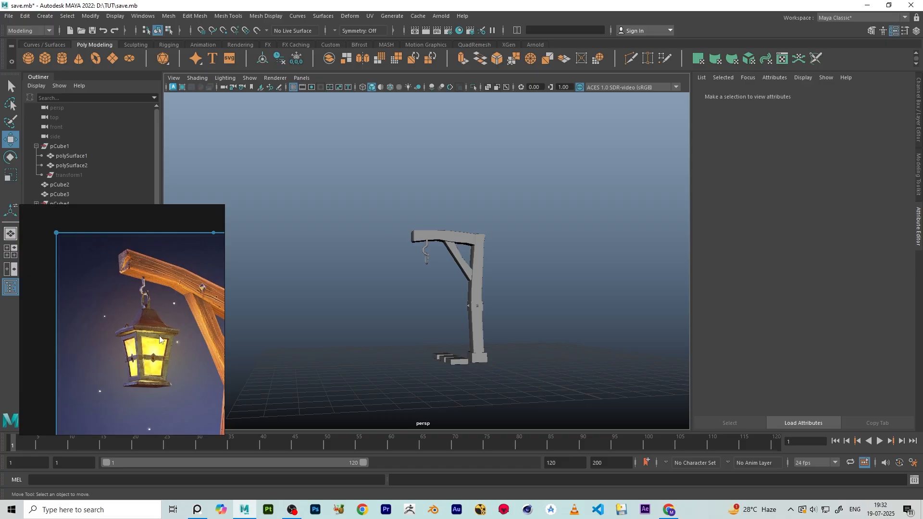
pyautogui.scroll(4, 154, 308)
pyautogui.scroll(-2, 98, 307)
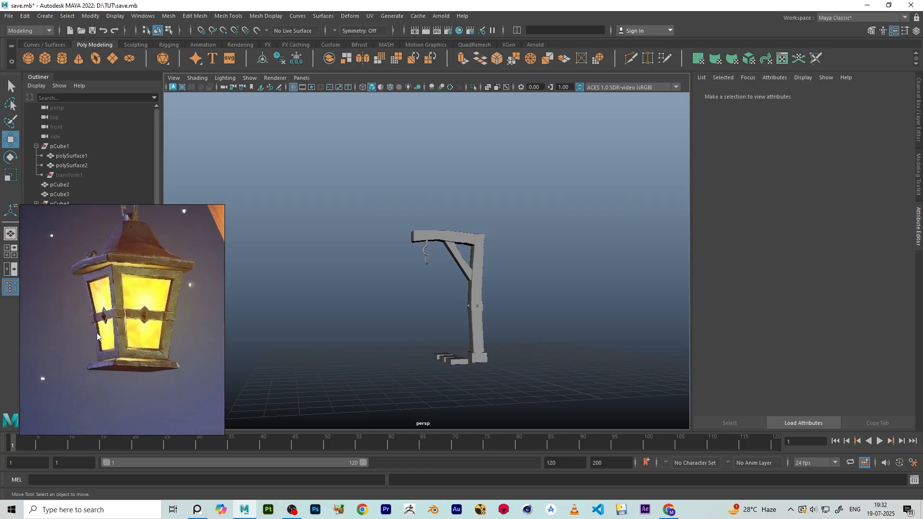
pyautogui.scroll(2, 117, 265)
pyautogui.scroll(-3, 116, 265)
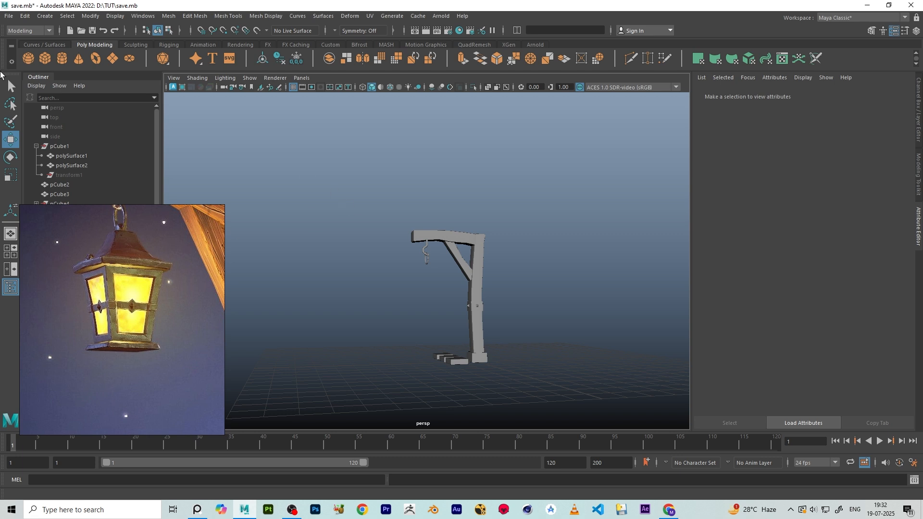
# - Create a polygon cube and move it up so it sits centred beneath the hanging ring
pyautogui.scroll(2, 465, 253)
pyautogui.keyDown('shift'); pyautogui.moveTo(465, 253); pyautogui.dragTo(453, 292, button='right'); pyautogui.keyUp('shift')
pyautogui.keyDown('alt'); pyautogui.moveTo(457, 320); pyautogui.dragTo(457, 295, button='middle'); pyautogui.keyUp('alt')
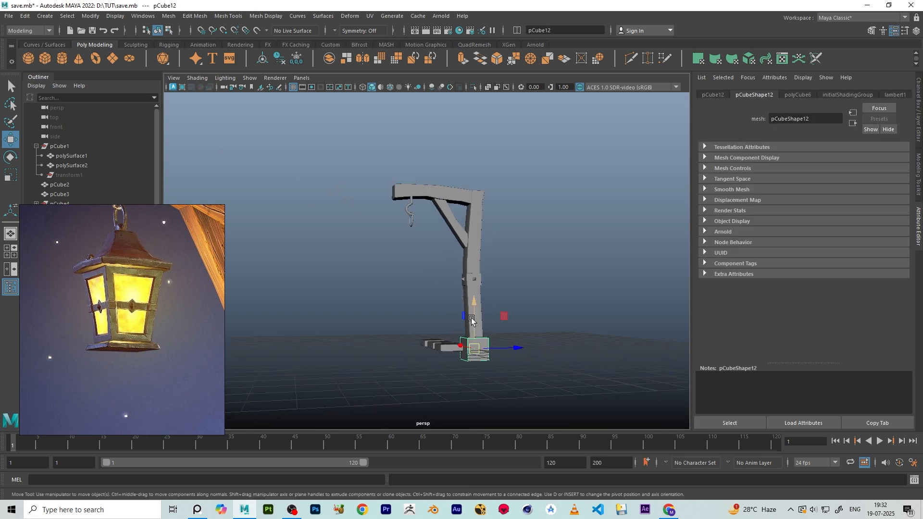
pyautogui.moveTo(474, 317); pyautogui.dragTo(484, 250)
pyautogui.press('f')
pyautogui.scroll(-4, 474, 248)
pyautogui.keyDown('alt'); pyautogui.moveTo(476, 242); pyautogui.dragTo(476, 259, button='middle'); pyautogui.keyUp('alt')
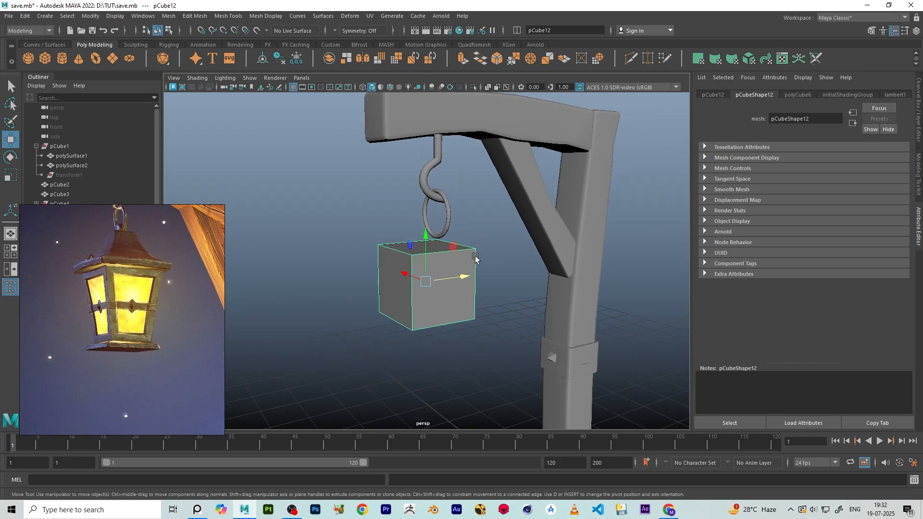
pyautogui.keyDown('alt'); pyautogui.moveTo(475, 259); pyautogui.dragTo(510, 280); pyautogui.keyUp('alt')
pyautogui.moveTo(406, 275); pyautogui.dragTo(423, 236)
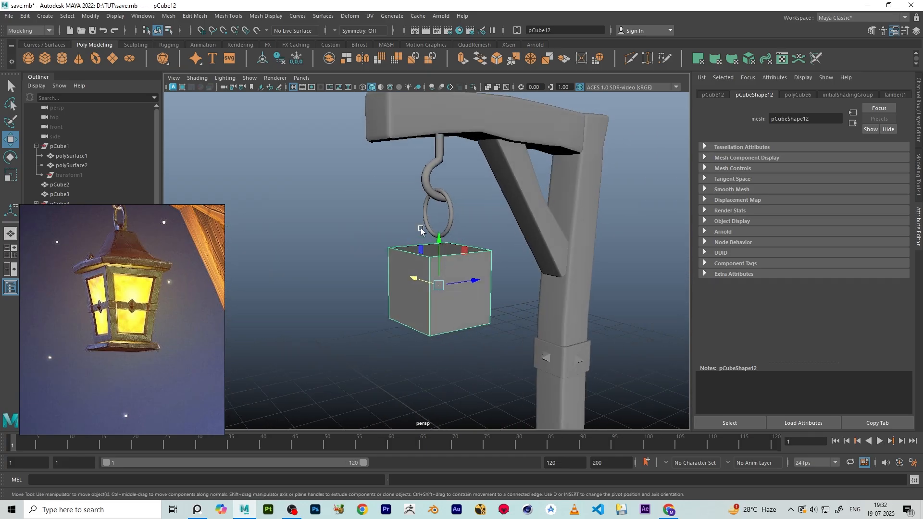
# - Flatten the cube into a wide, thin slab and move it up to just below the ring
pyautogui.press('r')
pyautogui.moveTo(469, 255)
pyautogui.keyDown('alt'); pyautogui.mouseDown()
pyautogui.moveTo(439, 245)
pyautogui.moveTo(463, 264)
pyautogui.moveTo(469, 222)
pyautogui.moveTo(481, 274)
pyautogui.moveTo(468, 269)
pyautogui.mouseUp(); pyautogui.keyUp('alt')
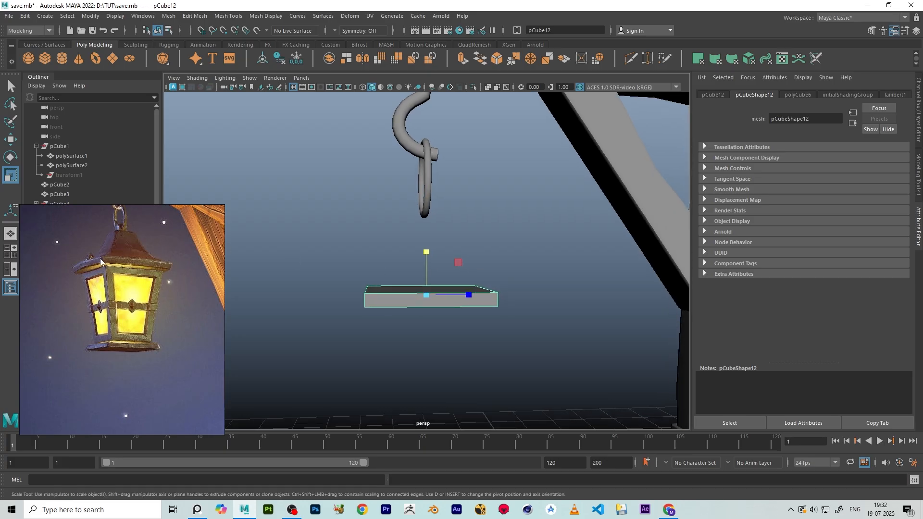
pyautogui.keyDown('alt'); pyautogui.moveTo(418, 284); pyautogui.dragTo(426, 209); pyautogui.keyUp('alt')
pyautogui.press('w')
pyautogui.keyDown('alt'); pyautogui.moveTo(427, 218); pyautogui.dragTo(422, 251); pyautogui.keyUp('alt')
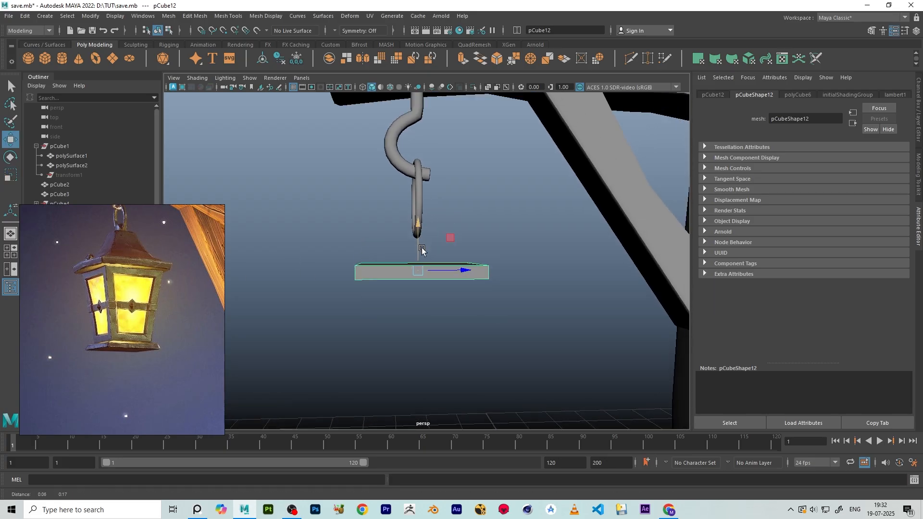
pyautogui.keyDown('alt'); pyautogui.moveTo(423, 251); pyautogui.dragTo(471, 287, button='right'); pyautogui.keyUp('alt')
pyautogui.keyDown('alt'); pyautogui.moveTo(471, 288); pyautogui.dragTo(481, 302); pyautogui.keyUp('alt')
pyautogui.moveTo(430, 288); pyautogui.dragTo(411, 315, button='right')
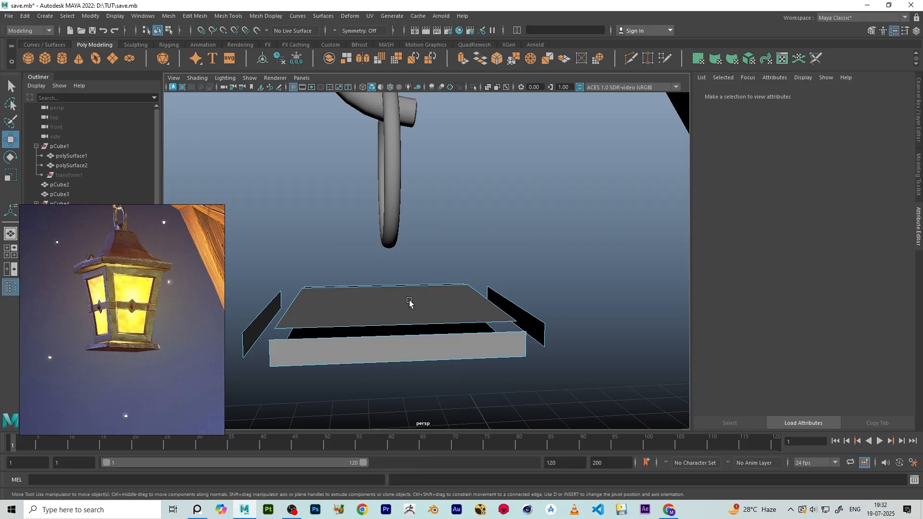
pyautogui.hotkey('ctrl', 'z')
# - Extrude the slab's top face upward in successive tiers, narrowing each one to form the sloping lower part of the lantern roof
pyautogui.moveTo(486, 243); pyautogui.dragTo(487, 272, button='right')
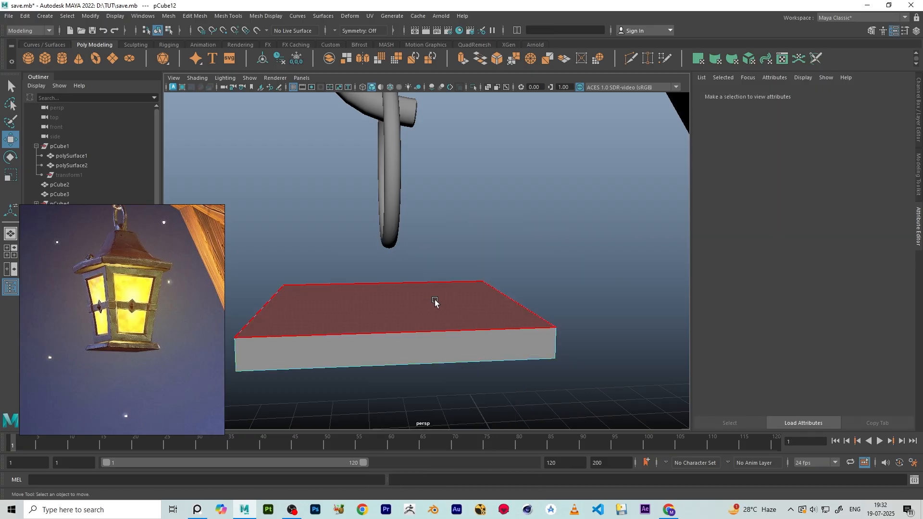
pyautogui.click(435, 303)
pyautogui.press('r')
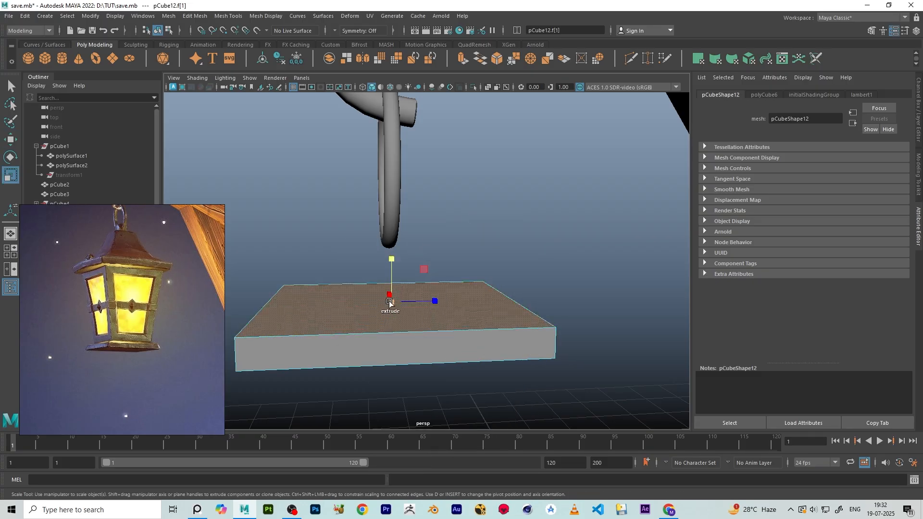
pyautogui.keyDown('shift'); pyautogui.moveTo(389, 302); pyautogui.dragTo(362, 247); pyautogui.keyUp('shift')
pyautogui.press('w')
pyautogui.press('r')
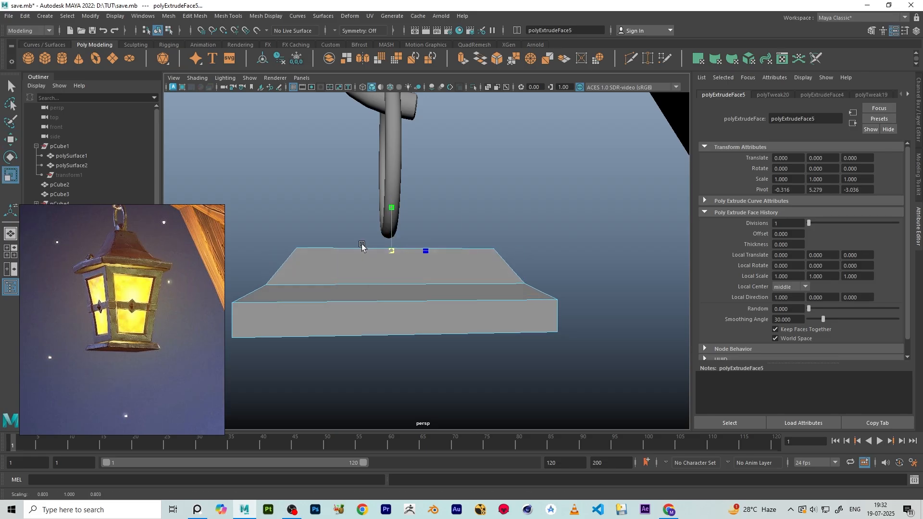
pyautogui.keyDown('alt'); pyautogui.moveTo(366, 240); pyautogui.dragTo(374, 287, button='middle'); pyautogui.keyUp('alt')
pyautogui.press('w')
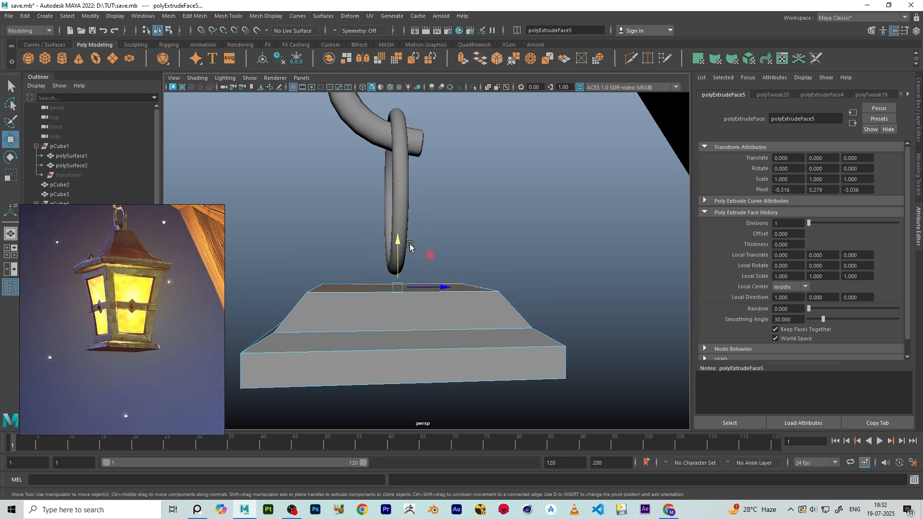
# - Extrude the roof's top face further upward and taper it into a steep, narrow, flat-topped peak
pyautogui.keyDown('shift'); pyautogui.moveTo(399, 246); pyautogui.dragTo(399, 198); pyautogui.keyUp('shift')
pyautogui.press('r')
pyautogui.moveTo(406, 244); pyautogui.dragTo(384, 240)
pyautogui.scroll(-8, 371, 240)
pyautogui.scroll(5, 377, 253)
pyautogui.press('w')
pyautogui.press('r')
pyautogui.press('w')
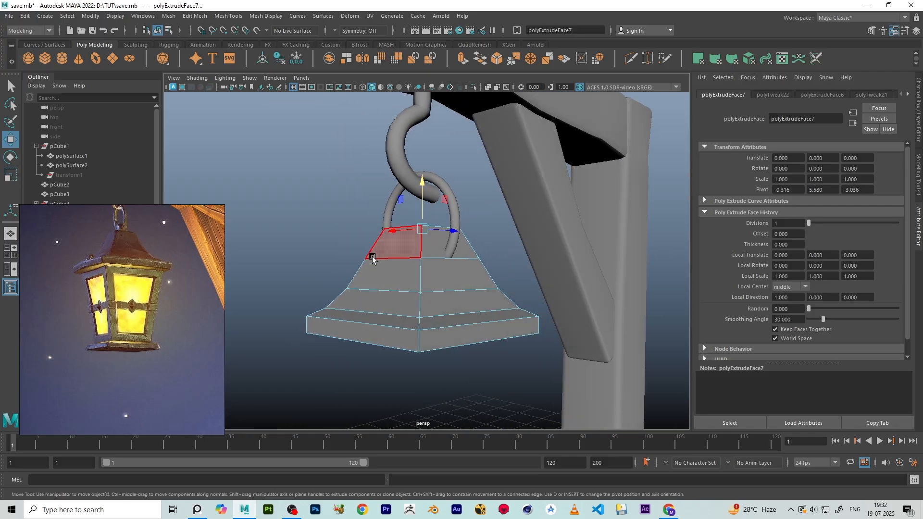
# - Bevel the roof's corner edges together with its base and top border edges, using a fraction of 0.69
pyautogui.keyDown('alt'); pyautogui.moveTo(351, 274); pyautogui.dragTo(372, 271); pyautogui.keyUp('alt')
pyautogui.click(364, 218)
pyautogui.keyDown('shift'); pyautogui.doubleClick(368, 241); pyautogui.keyUp('shift')
pyautogui.keyDown('alt'); pyautogui.moveTo(383, 222); pyautogui.dragTo(328, 210); pyautogui.keyUp('alt')
pyautogui.keyDown('shift'); pyautogui.doubleClick(441, 368); pyautogui.keyUp('shift')
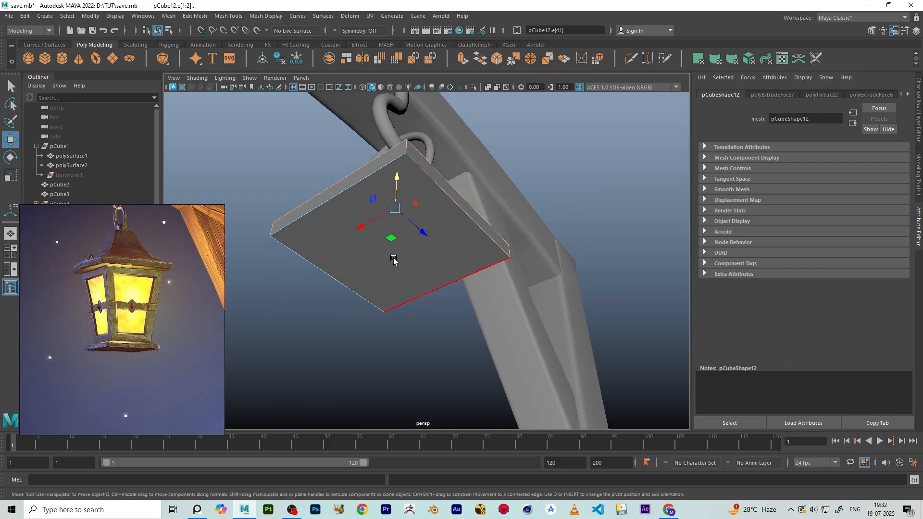
pyautogui.keyDown('shift'); pyautogui.click(423, 291); pyautogui.keyUp('shift')
pyautogui.keyDown('alt'); pyautogui.moveTo(422, 291); pyautogui.dragTo(467, 318); pyautogui.keyUp('alt')
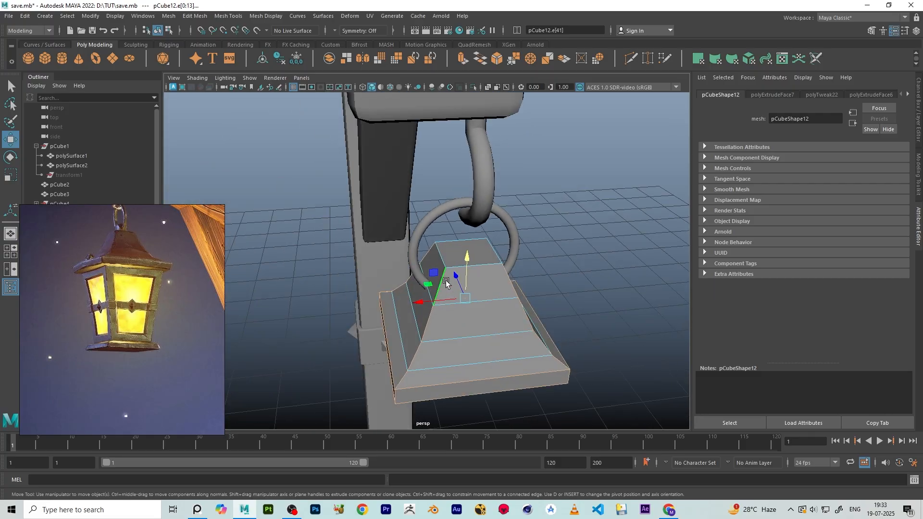
pyautogui.click(435, 272)
pyautogui.keyDown('shift'); pyautogui.click(475, 268); pyautogui.keyUp('shift')
pyautogui.keyDown('alt'); pyautogui.moveTo(507, 281); pyautogui.dragTo(424, 277); pyautogui.keyUp('alt')
pyautogui.hotkey('shift', 'Tab')
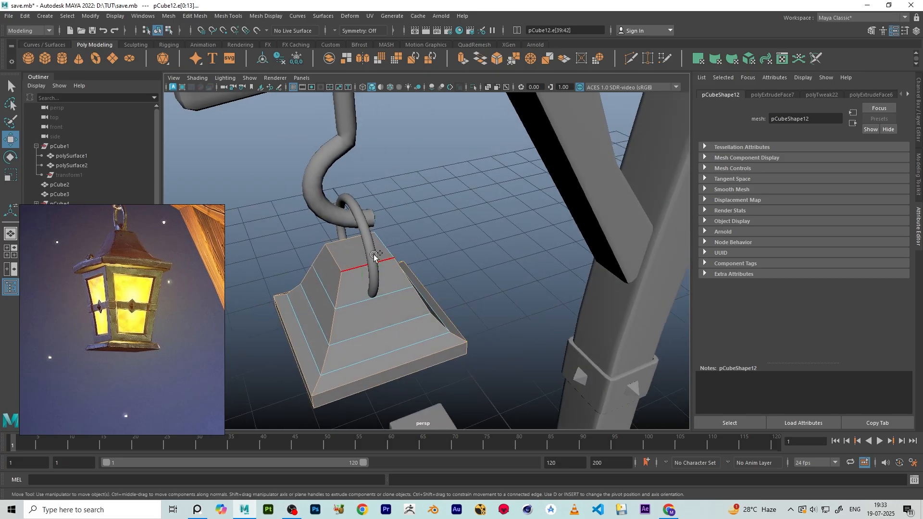
pyautogui.keyDown('shift'); pyautogui.click(383, 250); pyautogui.keyUp('shift')
pyautogui.keyDown('alt'); pyautogui.moveTo(383, 250); pyautogui.dragTo(541, 265); pyautogui.keyUp('alt')
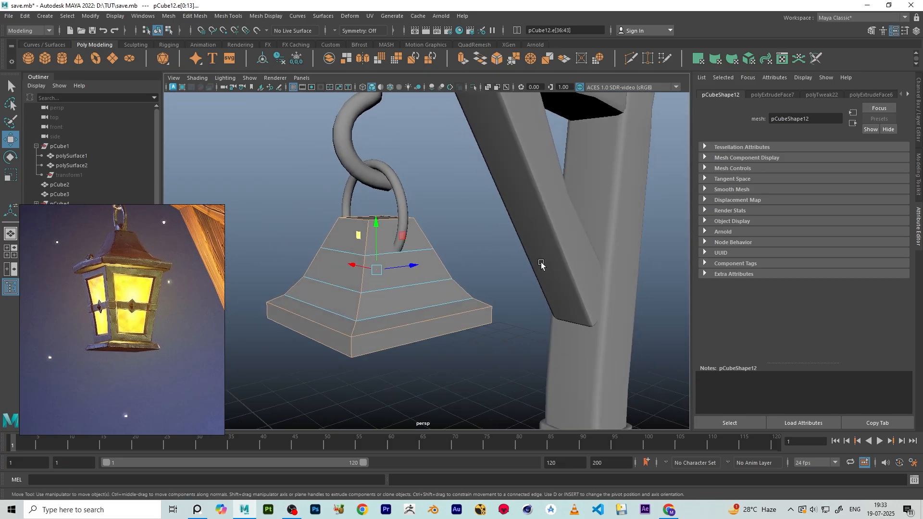
pyautogui.hotkey('ctrl', 'b')
pyautogui.keyDown('alt'); pyautogui.moveTo(357, 237); pyautogui.dragTo(389, 274); pyautogui.keyUp('alt')
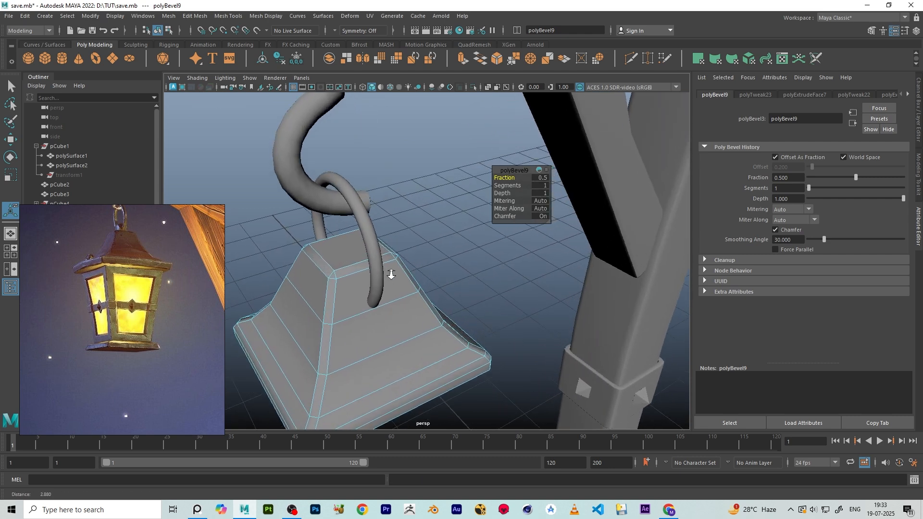
pyautogui.moveTo(511, 178); pyautogui.dragTo(520, 178)
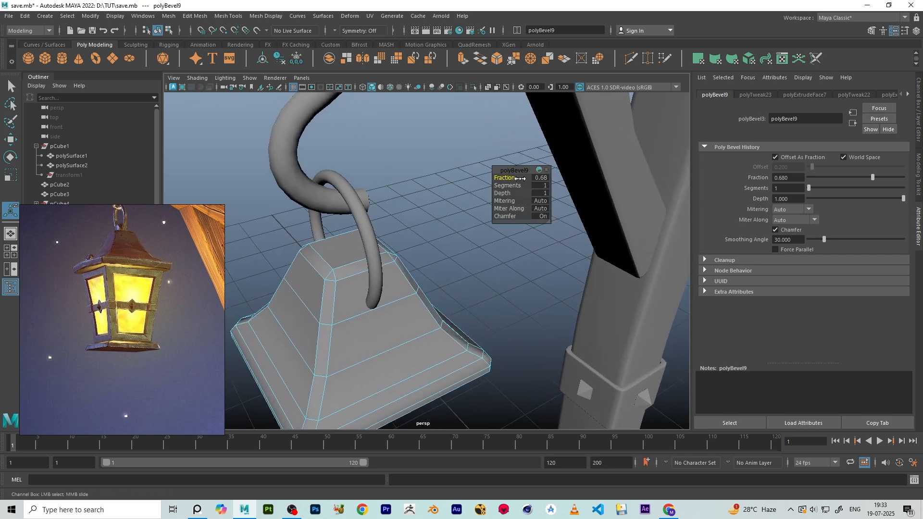
pyautogui.click(365, 285)
pyautogui.keyDown('alt'); pyautogui.moveTo(368, 293); pyautogui.dragTo(403, 299); pyautogui.keyUp('alt')
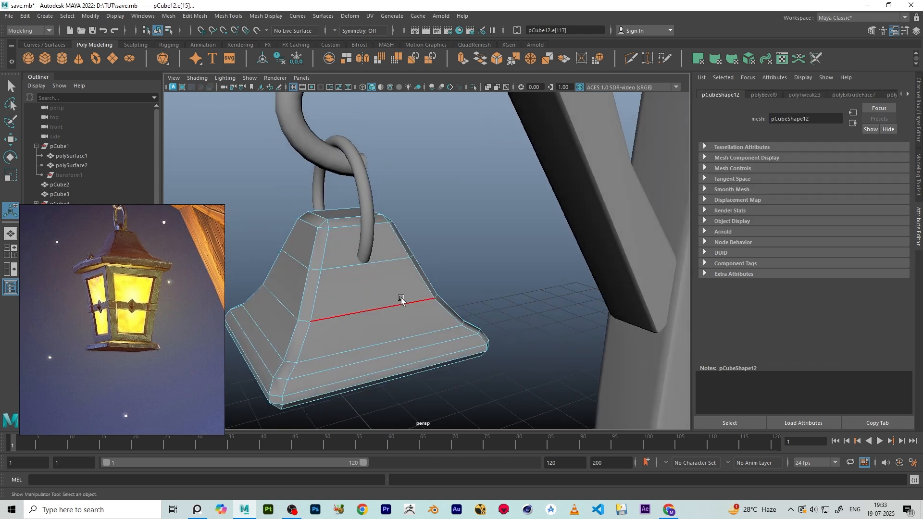
# - Reduce the roof bevel's fraction to 0.49 and adjust its segment count to refine the edges
pyautogui.scroll(-5, 403, 299)
pyautogui.hotkey('ctrl', 'b')
pyautogui.scroll(5, 411, 294)
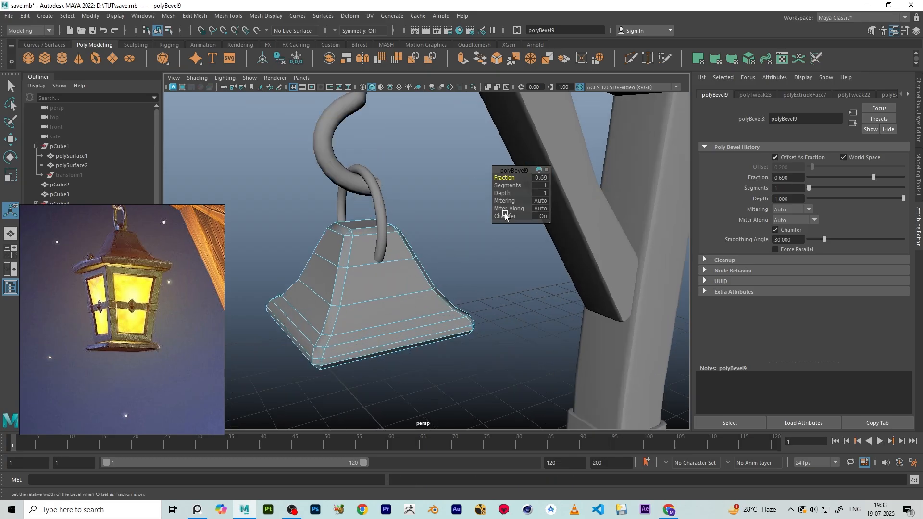
pyautogui.keyDown('alt'); pyautogui.moveTo(337, 298); pyautogui.dragTo(529, 225); pyautogui.keyUp('alt')
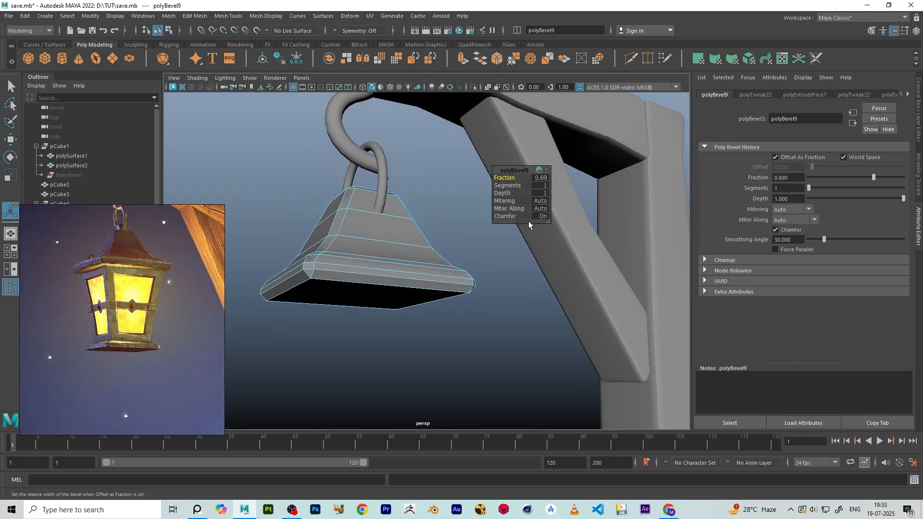
pyautogui.moveTo(509, 174); pyautogui.dragTo(498, 176)
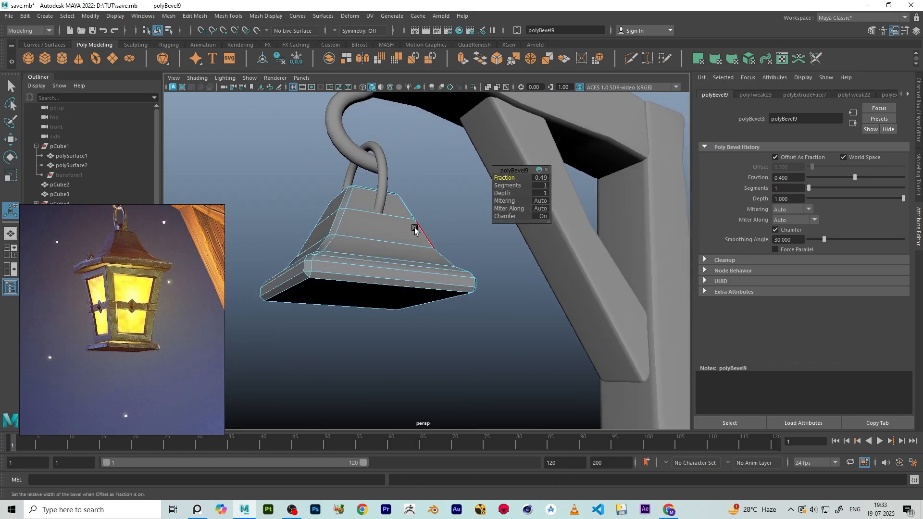
pyautogui.keyDown('alt'); pyautogui.moveTo(415, 230); pyautogui.dragTo(535, 189); pyautogui.keyUp('alt')
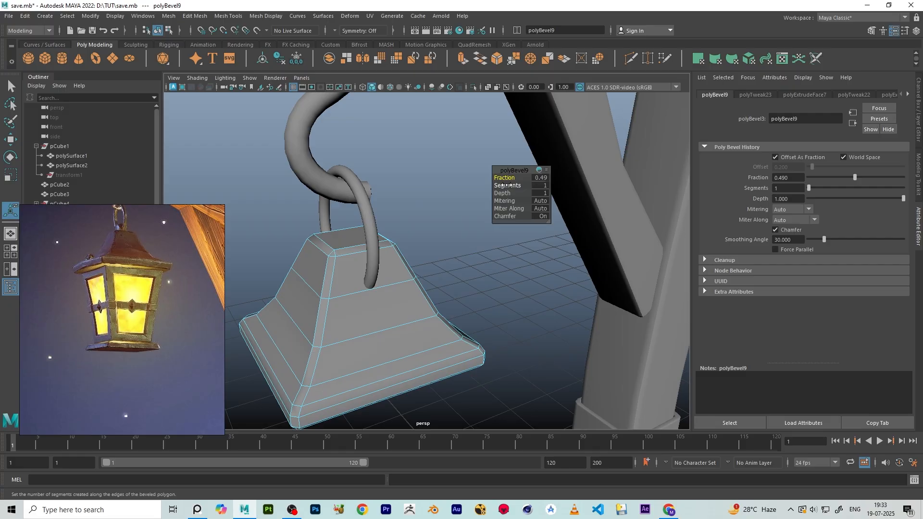
pyautogui.moveTo(506, 185); pyautogui.dragTo(511, 187)
pyautogui.moveTo(373, 225); pyautogui.dragTo(428, 200, button='right')
pyautogui.press('q')
pyautogui.click(442, 212)
# - Move the roof down to a Y position of about 4.772 so it sits just beneath the hanging ring
pyautogui.keyDown('alt'); pyautogui.moveTo(447, 240); pyautogui.dragTo(453, 191); pyautogui.keyUp('alt')
pyautogui.scroll(-5, 433, 216)
pyautogui.keyDown('alt'); pyautogui.moveTo(385, 245); pyautogui.dragTo(384, 279); pyautogui.keyUp('alt')
pyautogui.click(379, 252)
pyautogui.press('w')
pyautogui.scroll(5, 132, 271)
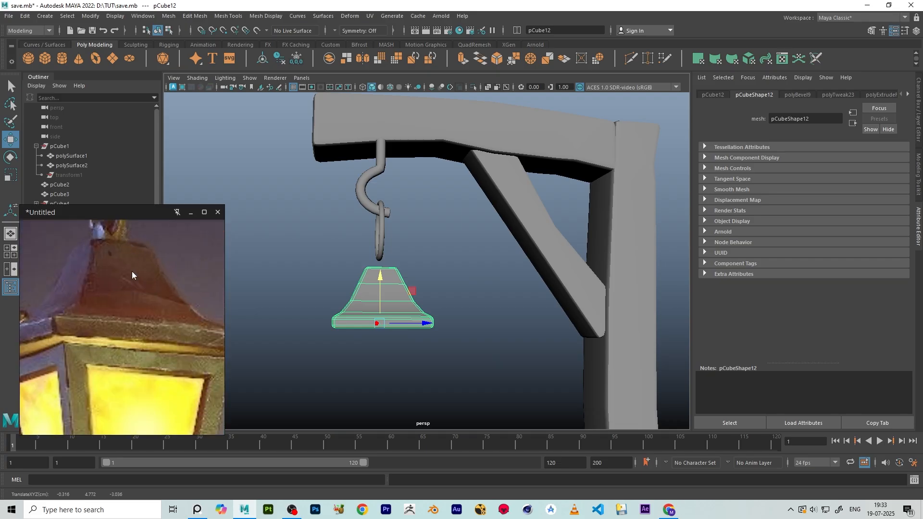
# - Examine the ring's mount on the reference roof and create a polygon cylinder, bringing it to the modelled roof
pyautogui.moveTo(110, 228); pyautogui.dragTo(120, 269, button='middle')
pyautogui.scroll(2, 121, 269)
pyautogui.keyDown('alt'); pyautogui.moveTo(433, 256); pyautogui.dragTo(411, 289); pyautogui.keyUp('alt')
pyautogui.click(428, 275)
pyautogui.click(67, 57)
pyautogui.scroll(8, 391, 258)
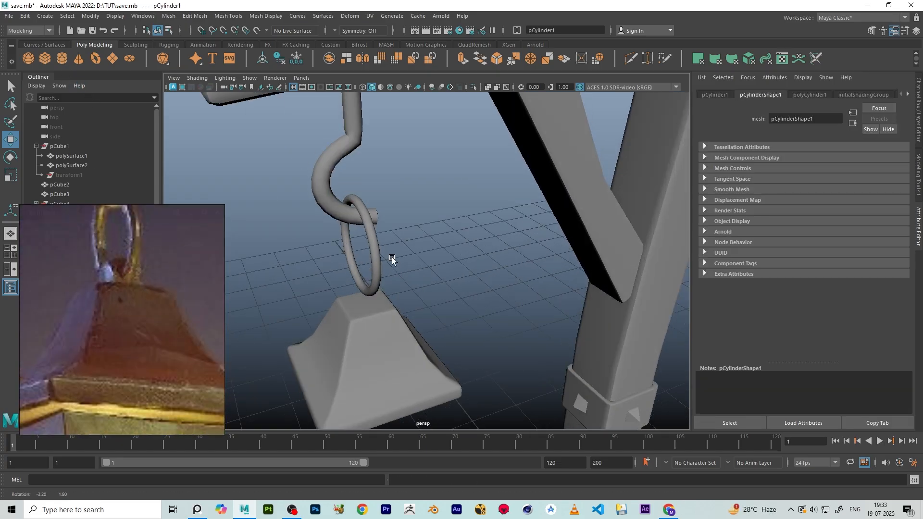
pyautogui.press('f')
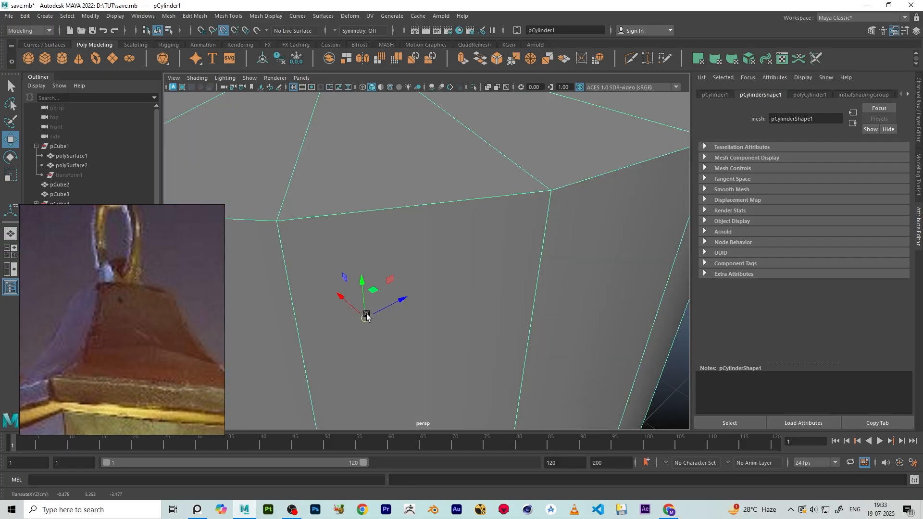
# - Scale the cylinder down uniformly to a small peg narrower than the roof's flat top
pyautogui.press('r')
pyautogui.moveTo(404, 275); pyautogui.dragTo(270, 225)
pyautogui.keyDown('alt'); pyautogui.moveTo(403, 293); pyautogui.dragTo(489, 268); pyautogui.keyUp('alt')
pyautogui.keyDown('alt'); pyautogui.moveTo(489, 268); pyautogui.dragTo(368, 175); pyautogui.keyUp('alt')
pyautogui.scroll(5, 404, 264)
pyautogui.press('w')
pyautogui.press('f')
pyautogui.press('r')
pyautogui.moveTo(371, 219); pyautogui.dragTo(407, 224)
pyautogui.keyDown('alt'); pyautogui.moveTo(406, 225); pyautogui.dragTo(444, 264); pyautogui.keyUp('alt')
# - Position the small cylinder upright at the centre of the roof's top so it meets the bottom of the ring
pyautogui.scroll(-3, 424, 211)
pyautogui.press('w')
pyautogui.scroll(-3, 384, 203)
pyautogui.keyDown('alt'); pyautogui.moveTo(392, 290); pyautogui.dragTo(451, 288); pyautogui.keyUp('alt')
pyautogui.moveTo(387, 248); pyautogui.dragTo(391, 219)
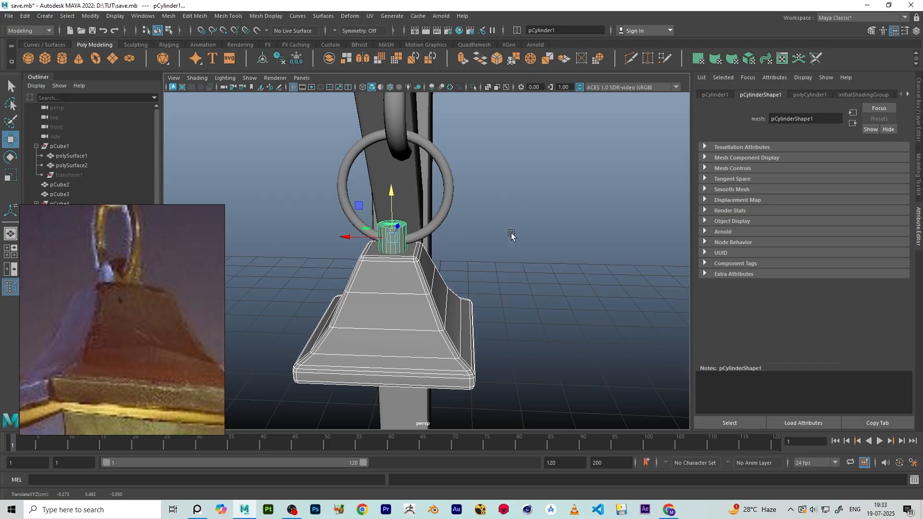
pyautogui.keyDown('alt'); pyautogui.moveTo(511, 235); pyautogui.dragTo(433, 239); pyautogui.keyUp('alt')
pyautogui.scroll(3, 432, 240)
pyautogui.moveTo(419, 194); pyautogui.dragTo(493, 230)
pyautogui.click(452, 214)
pyautogui.scroll(3, 490, 228)
# - Bevel the edge loop around the cylinder's top rim to round it off
pyautogui.click(366, 208)
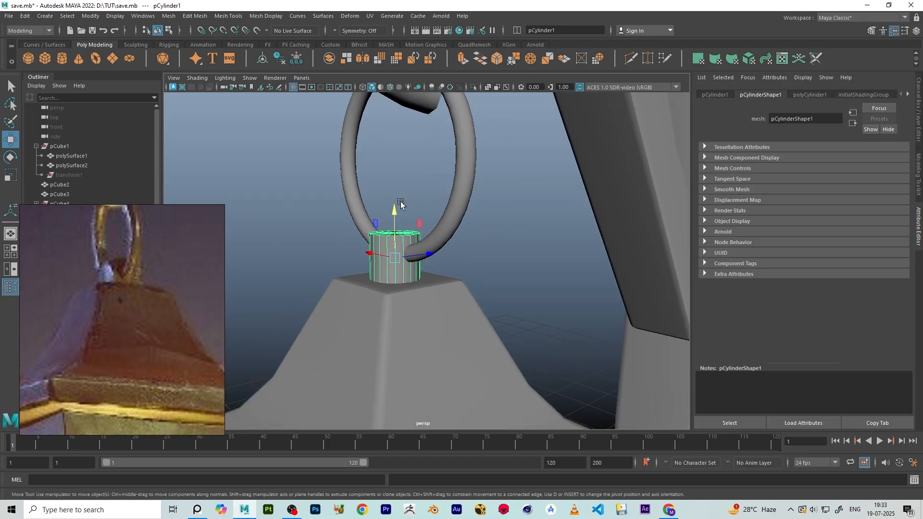
pyautogui.scroll(3, 404, 234)
pyautogui.press('F10')
pyautogui.scroll(3, 358, 292)
pyautogui.click(358, 292)
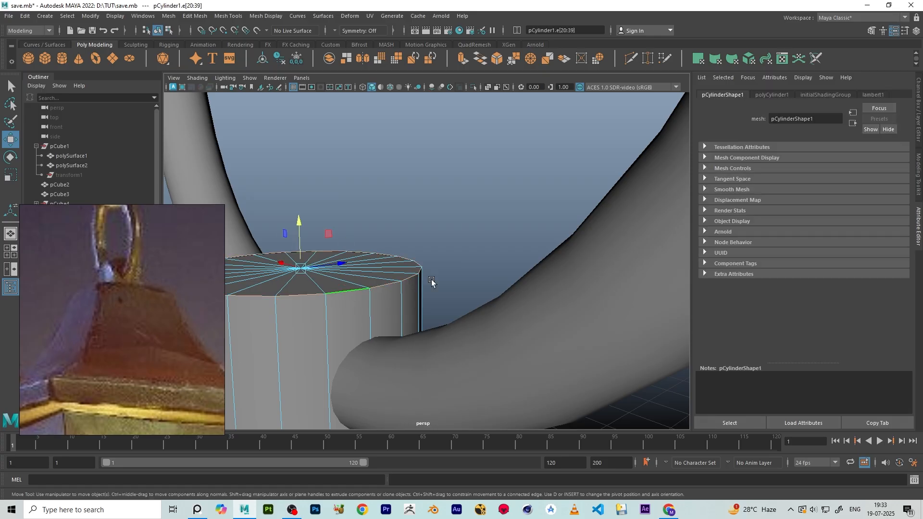
pyautogui.hotkey('ctrl', 'b')
pyautogui.moveTo(512, 176); pyautogui.dragTo(513, 185)
pyautogui.click(405, 209)
pyautogui.scroll(-6, 411, 219)
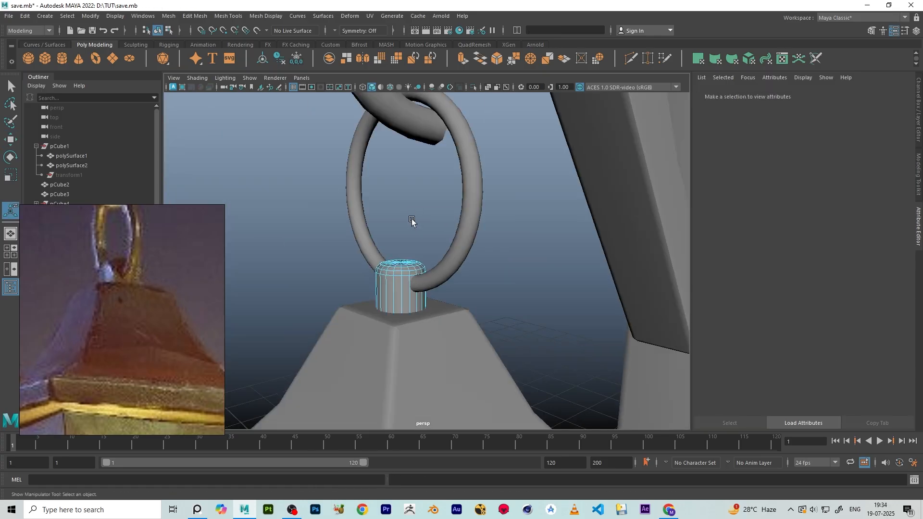
pyautogui.keyDown('alt'); pyautogui.moveTo(411, 219); pyautogui.dragTo(404, 264); pyautogui.keyUp('alt')
pyautogui.scroll(-8, 434, 221)
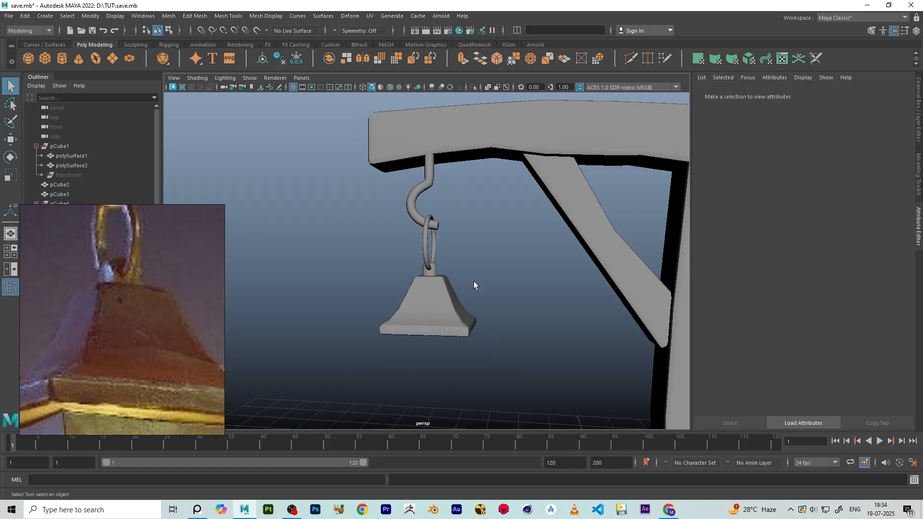
pyautogui.keyDown('alt'); pyautogui.moveTo(474, 281); pyautogui.dragTo(503, 276); pyautogui.keyUp('alt')
pyautogui.scroll(8, 422, 278)
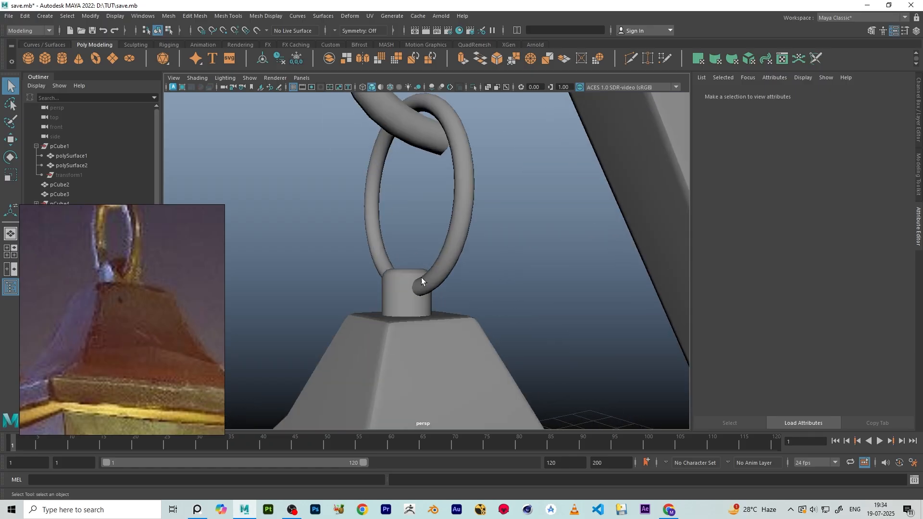
# - Isolate the cylinder, delete its hidden bottom cap faces, and show the whole scene again
pyautogui.click(398, 293)
pyautogui.hotkey('ctrl', '1')
pyautogui.scroll(3, 416, 307)
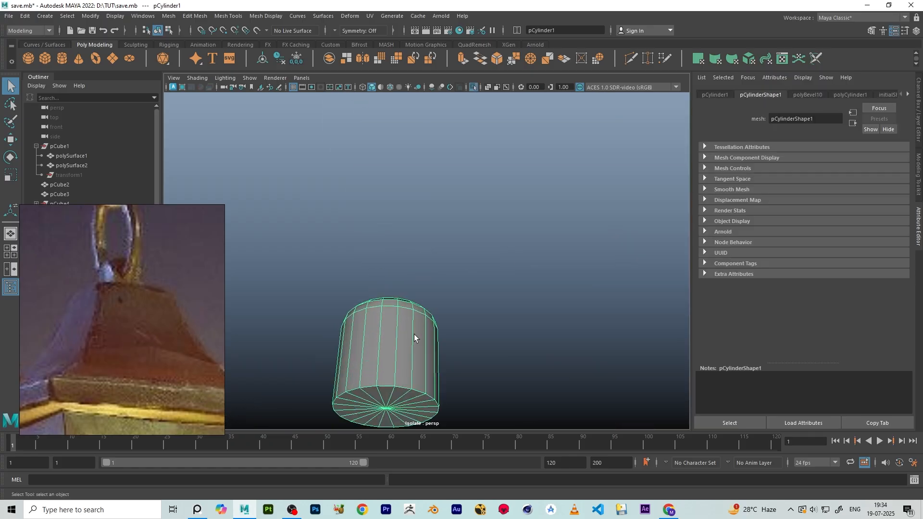
pyautogui.keyDown('alt'); pyautogui.moveTo(414, 334); pyautogui.dragTo(428, 258); pyautogui.keyUp('alt')
pyautogui.press('F9')
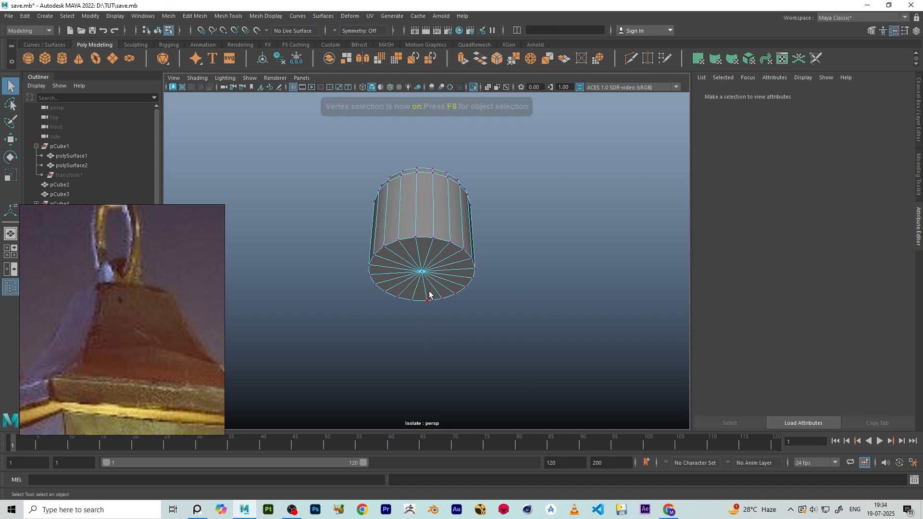
pyautogui.click(421, 273)
pyautogui.hotkey('ctrl', 'F11')
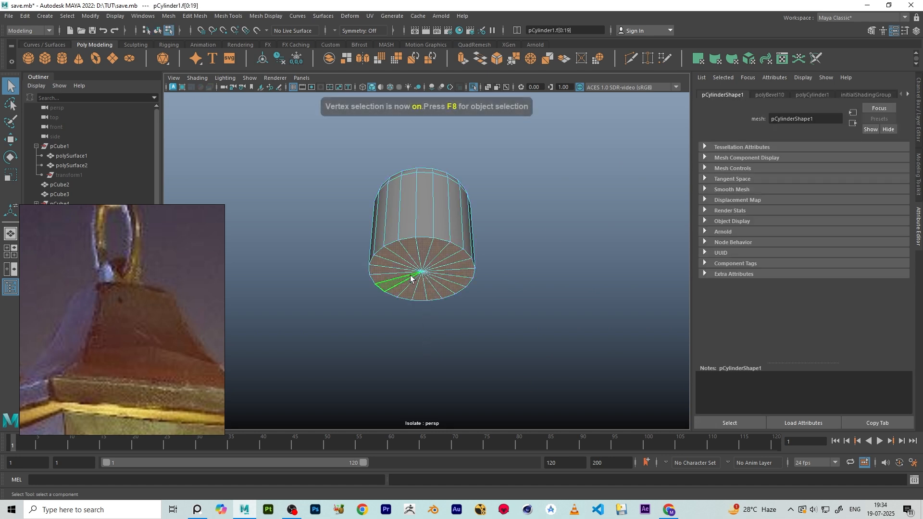
pyautogui.press('Delete')
pyautogui.press('F8')
pyautogui.click(516, 177)
pyautogui.hotkey('ctrl', '1')
# - Review the whole post, study the lantern body's shape in the reference image, and save the scene
pyautogui.scroll(-6, 478, 233)
pyautogui.keyDown('alt'); pyautogui.moveTo(478, 233); pyautogui.dragTo(465, 262); pyautogui.keyUp('alt')
pyautogui.scroll(-6, 492, 285)
pyautogui.scroll(6, 492, 285)
pyautogui.scroll(-6, 123, 298)
pyautogui.scroll(2, 133, 333)
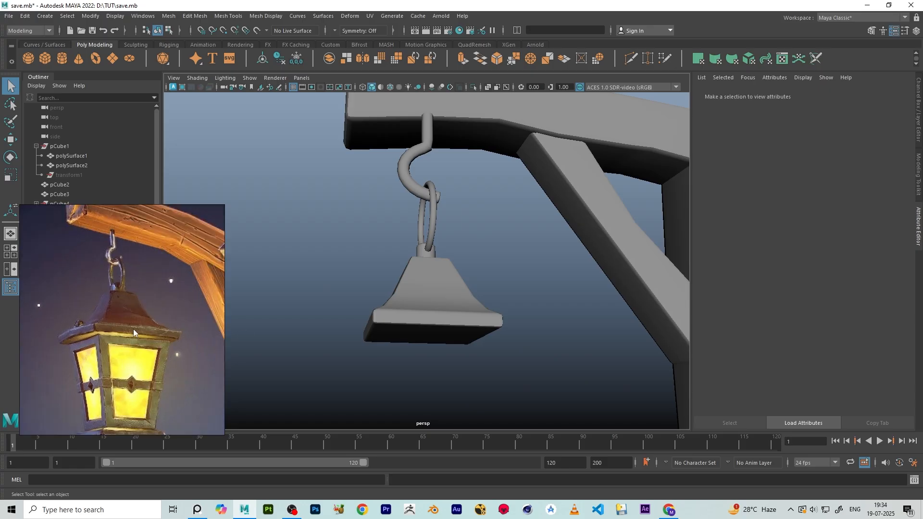
pyautogui.scroll(-10, 422, 311)
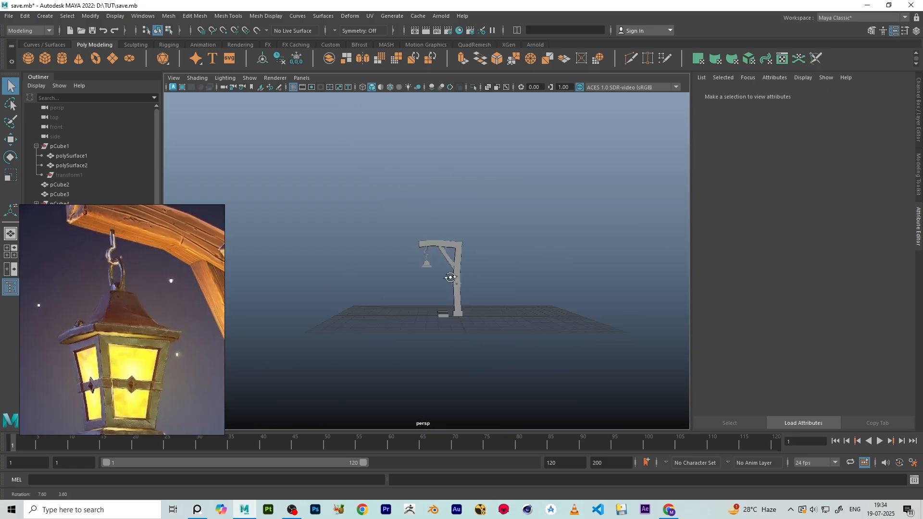
pyautogui.scroll(3, 460, 273)
pyautogui.scroll(4, 119, 306)
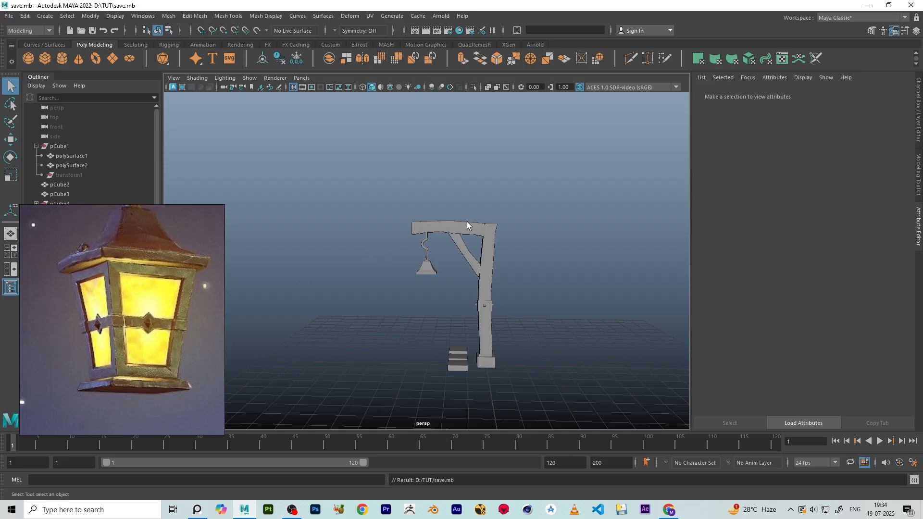
pyautogui.scroll(12, 425, 269)
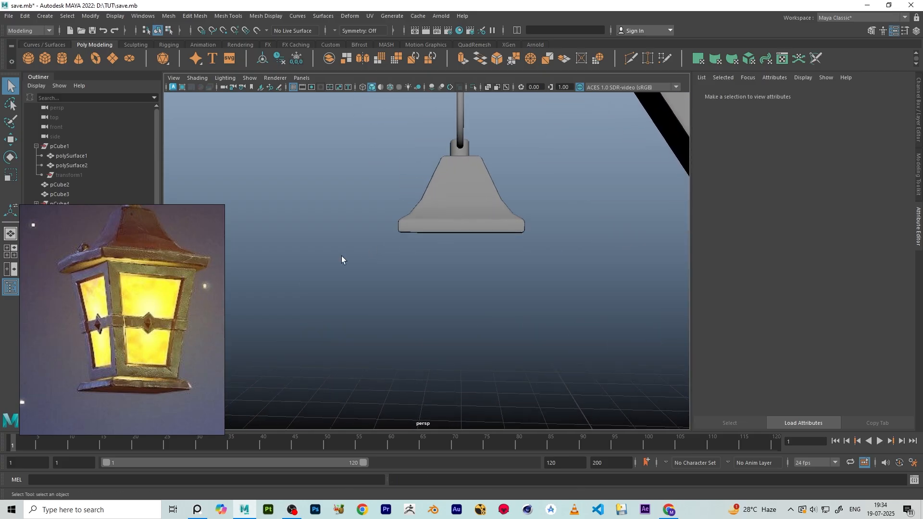
# - Add a cube for the lantern body and move it from the post's base to below the hanging roof
pyautogui.click(46, 57)
pyautogui.scroll(-10, 456, 150)
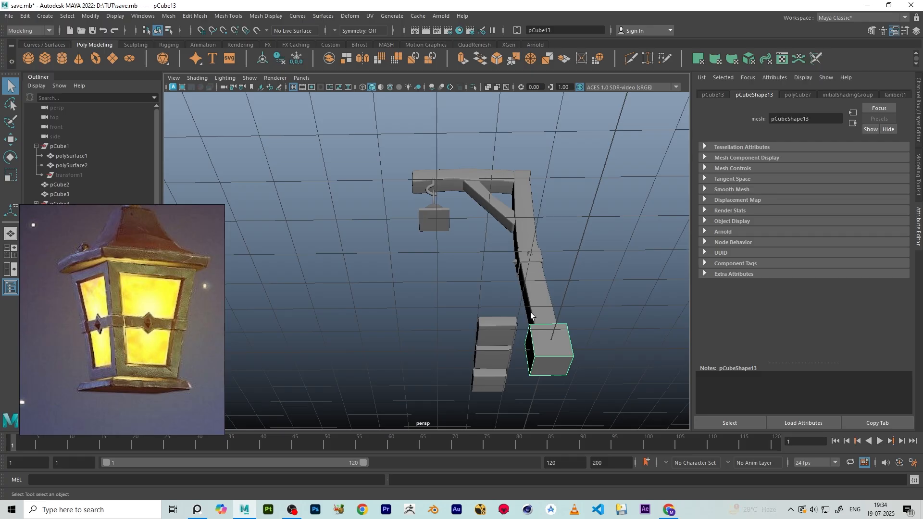
pyautogui.press('w')
pyautogui.moveTo(544, 315); pyautogui.dragTo(472, 236)
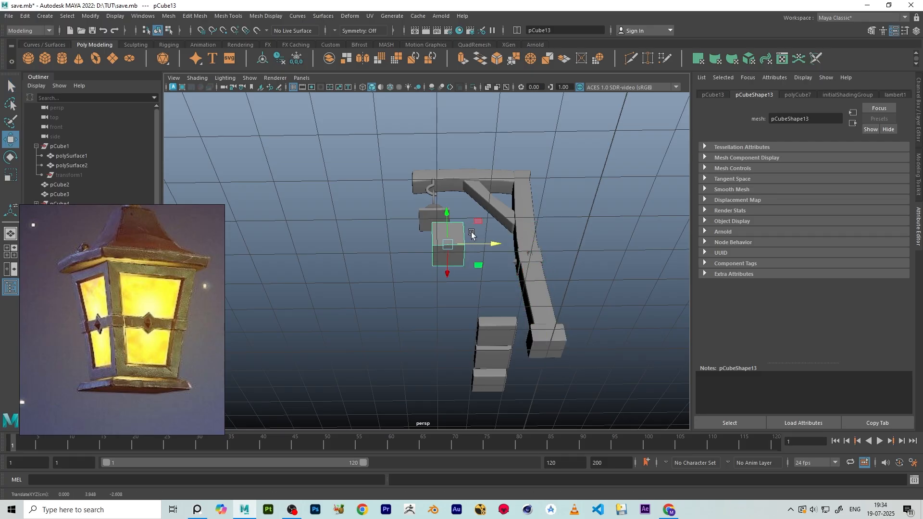
pyautogui.press('f')
# - Centre the cube directly beneath the lantern roof, aligning it from the front and the side
pyautogui.scroll(-8, 463, 276)
pyautogui.keyDown('alt'); pyautogui.moveTo(463, 276); pyautogui.dragTo(443, 260); pyautogui.keyUp('alt')
pyautogui.scroll(5, 447, 250)
pyautogui.keyDown('alt'); pyautogui.moveTo(455, 233); pyautogui.dragTo(468, 341, button='middle'); pyautogui.keyUp('alt')
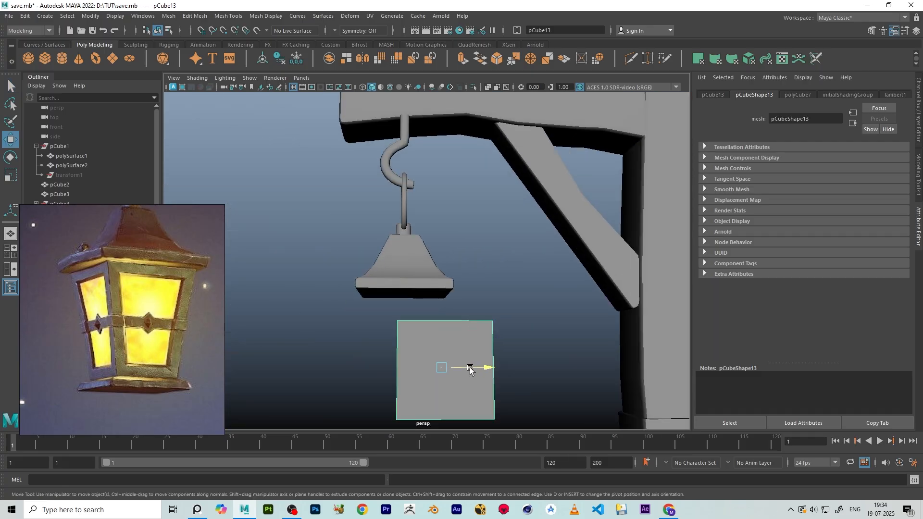
pyautogui.moveTo(469, 369); pyautogui.dragTo(434, 368)
pyautogui.moveTo(410, 337); pyautogui.dragTo(481, 262)
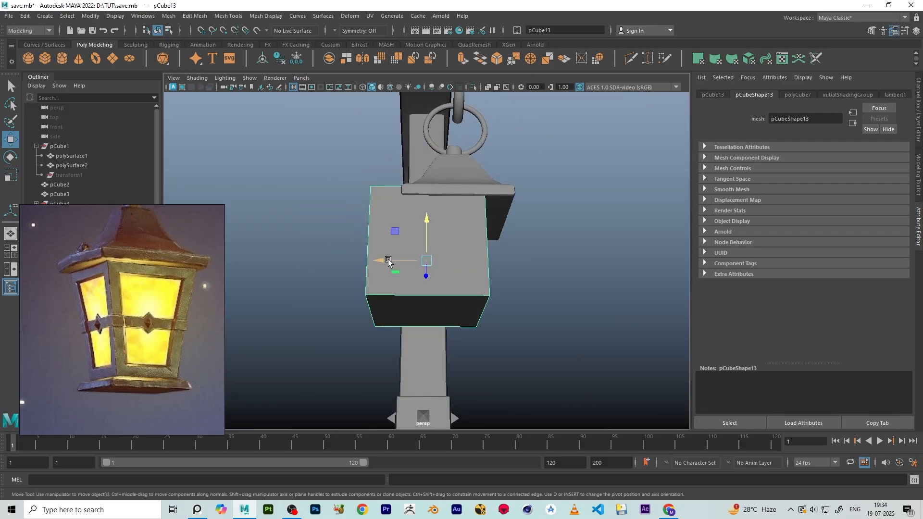
pyautogui.moveTo(388, 260); pyautogui.dragTo(419, 260)
pyautogui.keyDown('alt'); pyautogui.moveTo(509, 250); pyautogui.dragTo(450, 259); pyautogui.keyUp('alt')
pyautogui.press('r')
pyautogui.press('w')
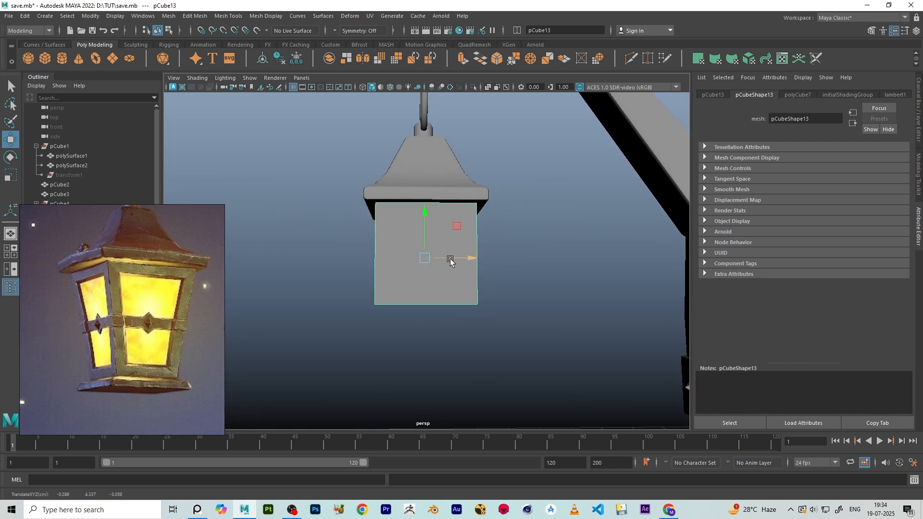
# - Stretch the cube vertically into a tall box and lower it so its top meets the roof's underside
pyautogui.press('r')
pyautogui.scroll(-3, 429, 228)
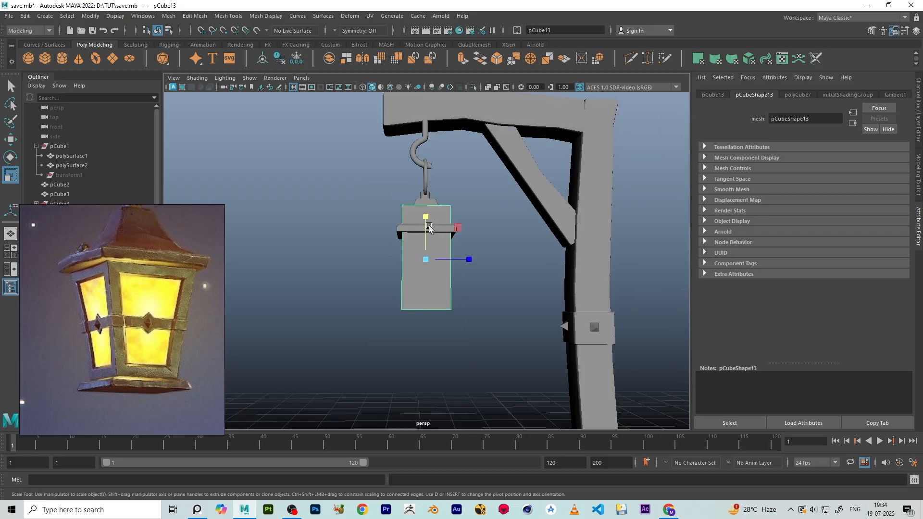
pyautogui.moveTo(432, 225); pyautogui.dragTo(433, 244)
pyautogui.press('w')
pyautogui.press('r')
pyautogui.keyDown('alt'); pyautogui.moveTo(505, 245); pyautogui.dragTo(419, 271); pyautogui.keyUp('alt')
pyautogui.scroll(3, 410, 266)
pyautogui.press('w')
pyautogui.click(399, 256)
pyautogui.scroll(-3, 399, 255)
pyautogui.scroll(3, 420, 269)
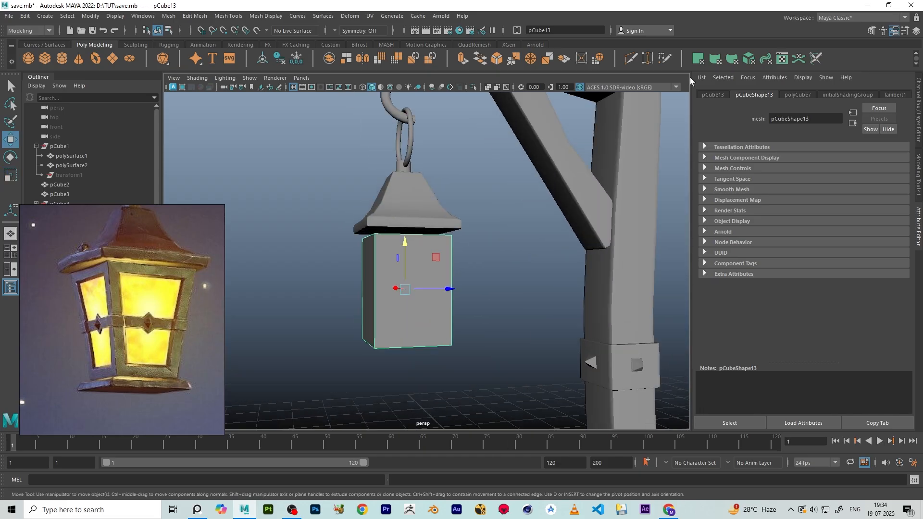
# - Insert a horizontal edge loop around the middle of the lantern body and try scaling it
pyautogui.click(630, 58)
pyautogui.keyDown('ctrl'); pyautogui.click(401, 284); pyautogui.keyUp('ctrl')
pyautogui.scroll(1, 422, 293)
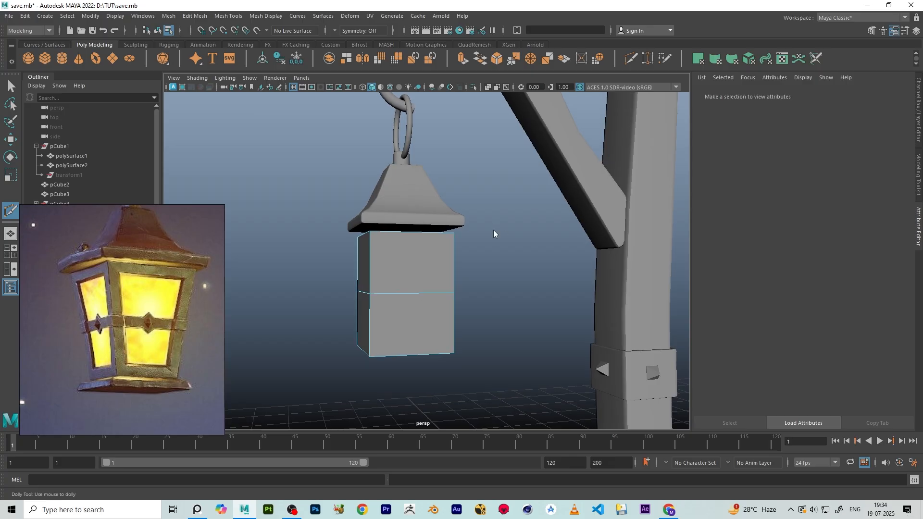
pyautogui.doubleClick(360, 293)
pyautogui.press('r')
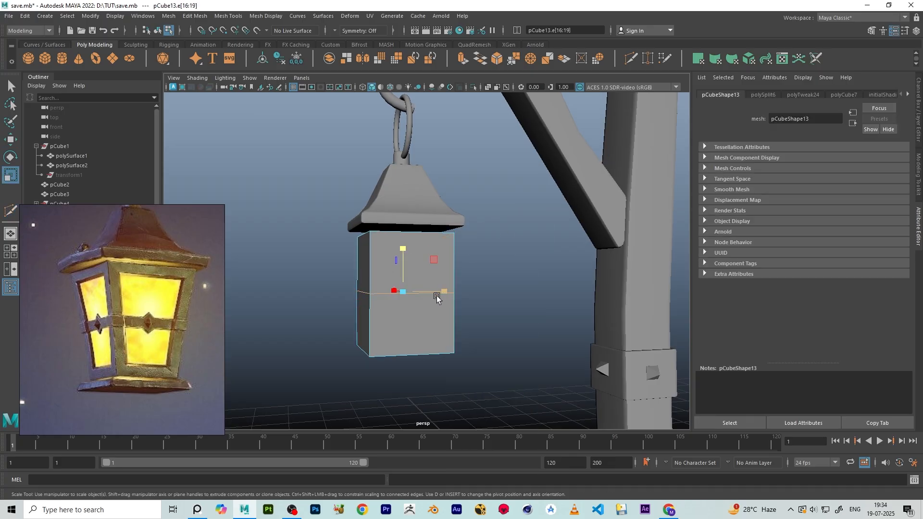
pyautogui.keyDown('alt'); pyautogui.moveTo(437, 295); pyautogui.dragTo(431, 290); pyautogui.keyUp('alt')
pyautogui.moveTo(437, 290)
pyautogui.keyDown('alt'); pyautogui.mouseDown()
pyautogui.moveTo(419, 288)
pyautogui.moveTo(434, 289)
pyautogui.moveTo(431, 282)
pyautogui.mouseUp(); pyautogui.keyUp('alt')
pyautogui.hotkey('ctrl', 'z')
# - Bevel the body's middle edge loop with a fraction of 0.36 and check the resulting bands against the reference
pyautogui.hotkey('ctrl', 'b')
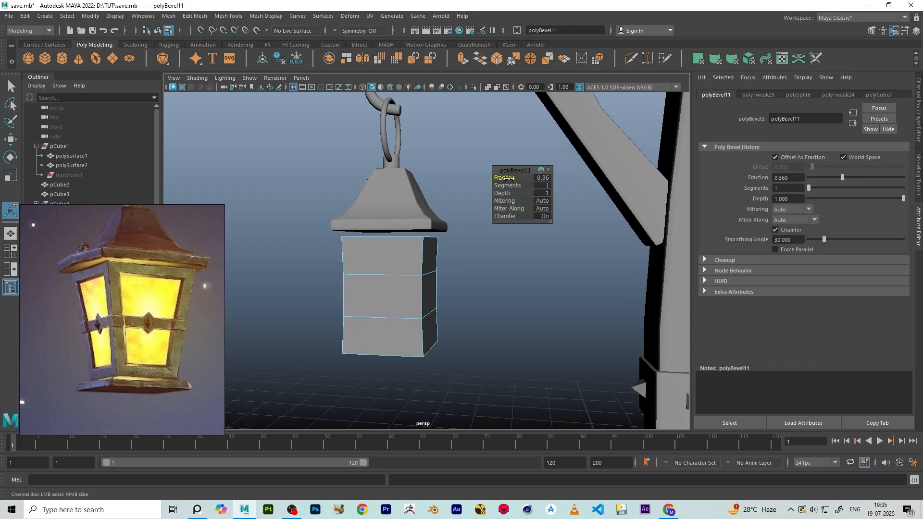
pyautogui.moveTo(414, 244); pyautogui.dragTo(457, 231, button='right')
pyautogui.press('q')
pyautogui.click(472, 223)
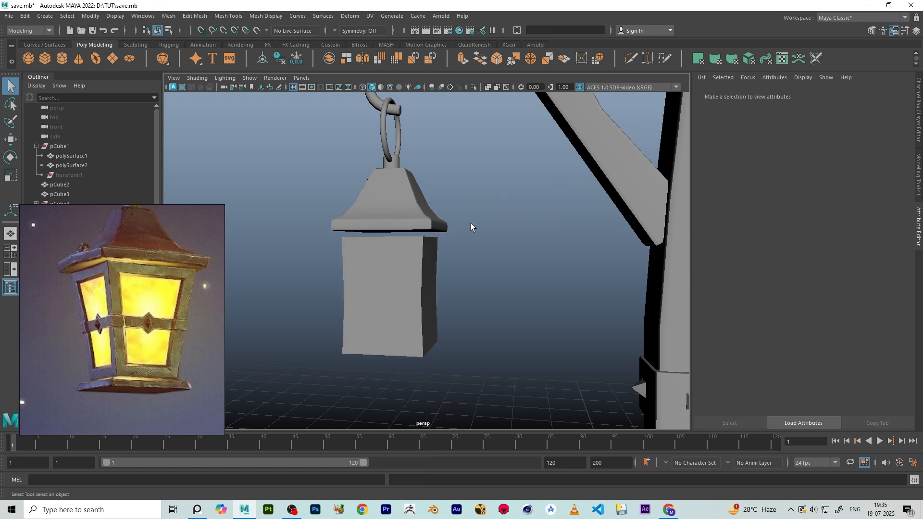
pyautogui.keyDown('alt'); pyautogui.moveTo(417, 268); pyautogui.dragTo(420, 228); pyautogui.keyUp('alt')
pyautogui.scroll(-4, 427, 270)
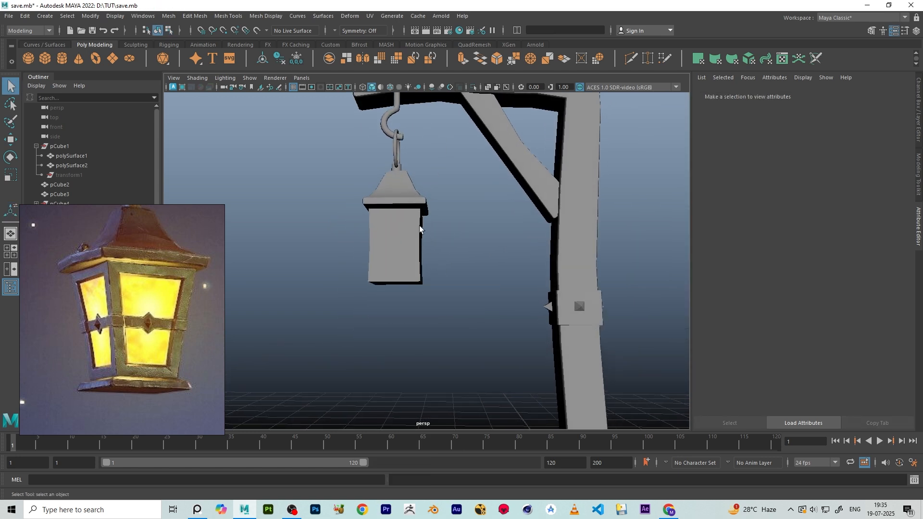
pyautogui.keyDown('alt'); pyautogui.moveTo(409, 260); pyautogui.dragTo(438, 240); pyautogui.keyUp('alt')
pyautogui.click(390, 267)
pyautogui.scroll(2, 412, 260)
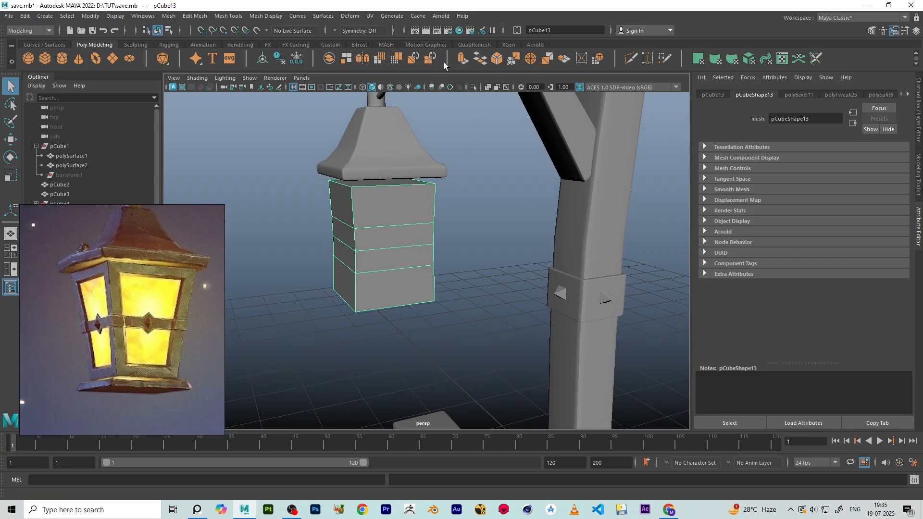
pyautogui.keyDown('alt'); pyautogui.moveTo(419, 110); pyautogui.dragTo(472, 167); pyautogui.keyUp('alt')
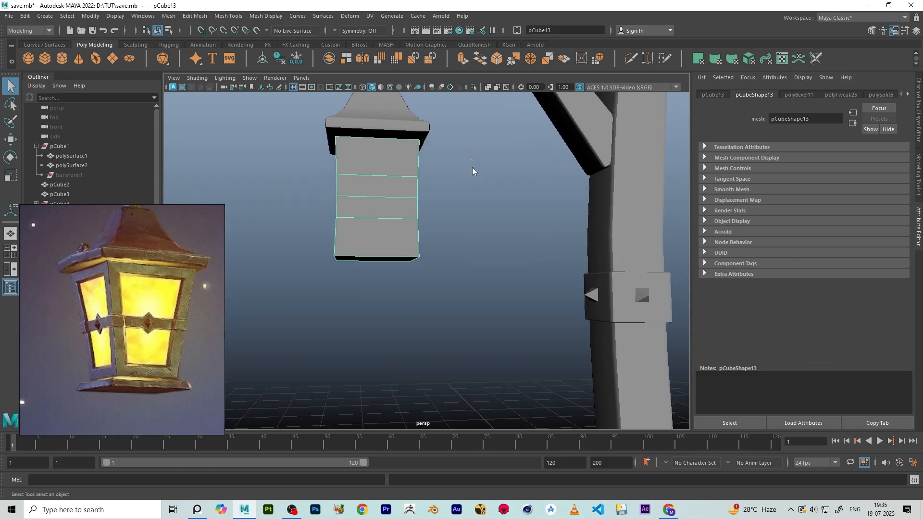
pyautogui.click(473, 167)
# - Try narrowing the body's bottom face, and undo back past the bevel and edge loop to the plain box
pyautogui.keyDown('alt'); pyautogui.moveTo(380, 258); pyautogui.dragTo(361, 243); pyautogui.keyUp('alt')
pyautogui.click(378, 250)
pyautogui.press('r')
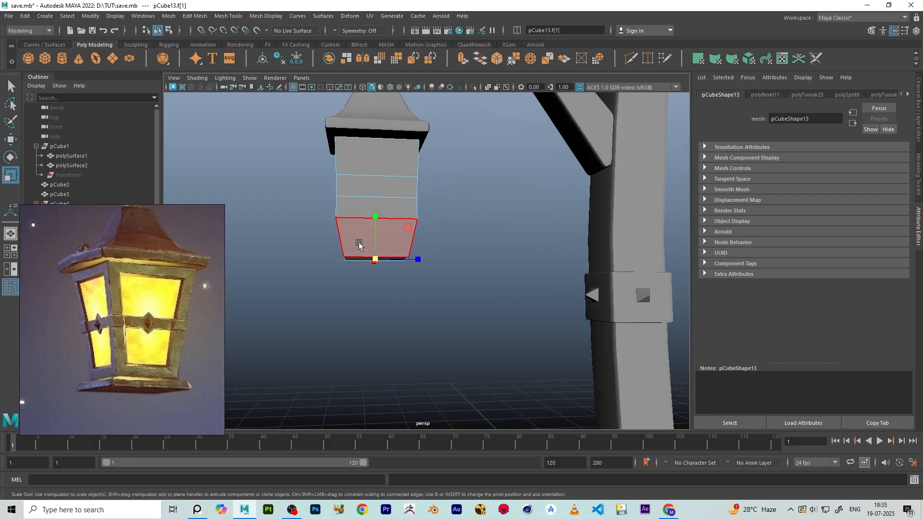
pyautogui.hotkey('ctrl', 'z')
pyautogui.hotkey('ctrl', 'z')
pyautogui.hotkey('ctrl', 'z')
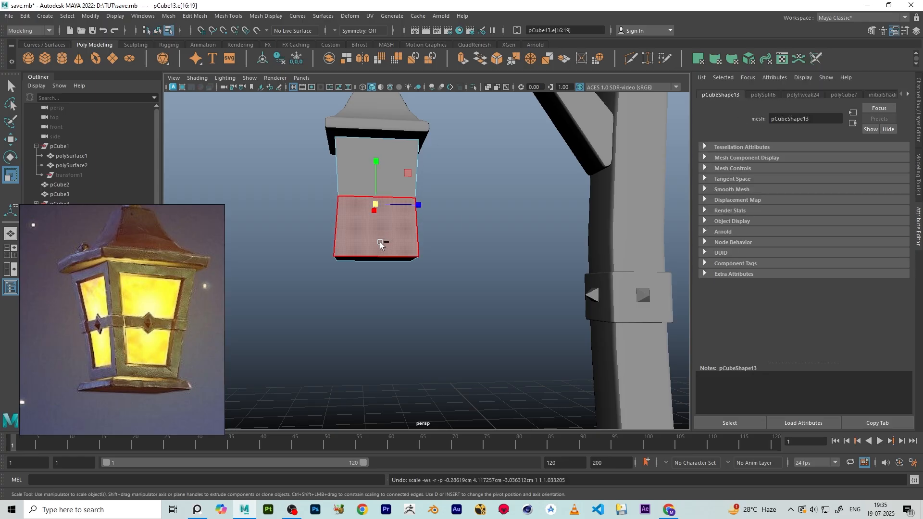
pyautogui.keyDown('alt'); pyautogui.moveTo(379, 243); pyautogui.dragTo(379, 253); pyautogui.keyUp('alt')
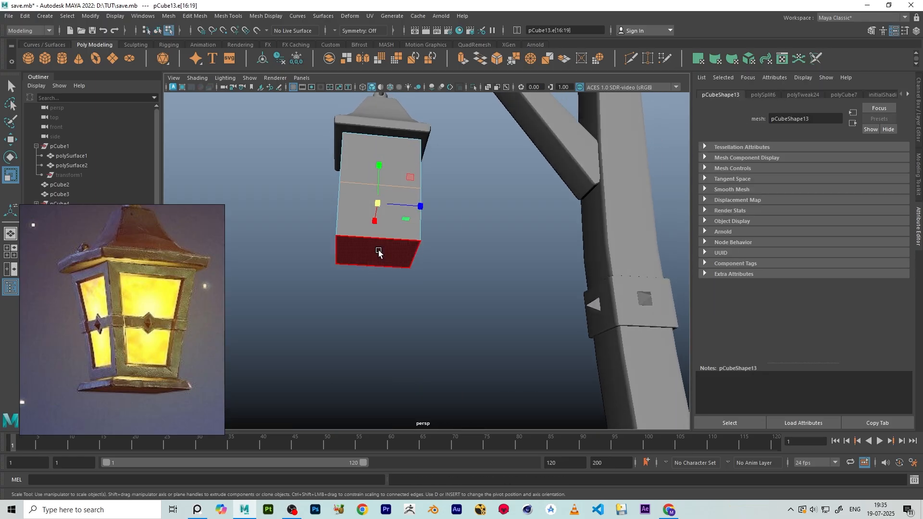
pyautogui.hotkey('ctrl', 'z')
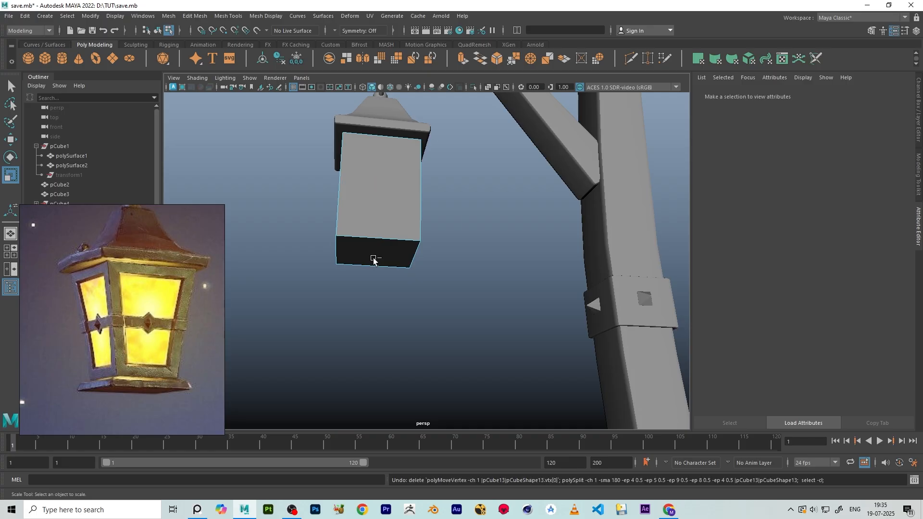
# - Scale down the bottom face of the plain box so the lantern body tapers towards its base
pyautogui.click(372, 251)
pyautogui.keyDown('alt'); pyautogui.moveTo(373, 251); pyautogui.dragTo(385, 254); pyautogui.keyUp('alt')
pyautogui.moveTo(462, 238); pyautogui.dragTo(467, 237, button='middle')
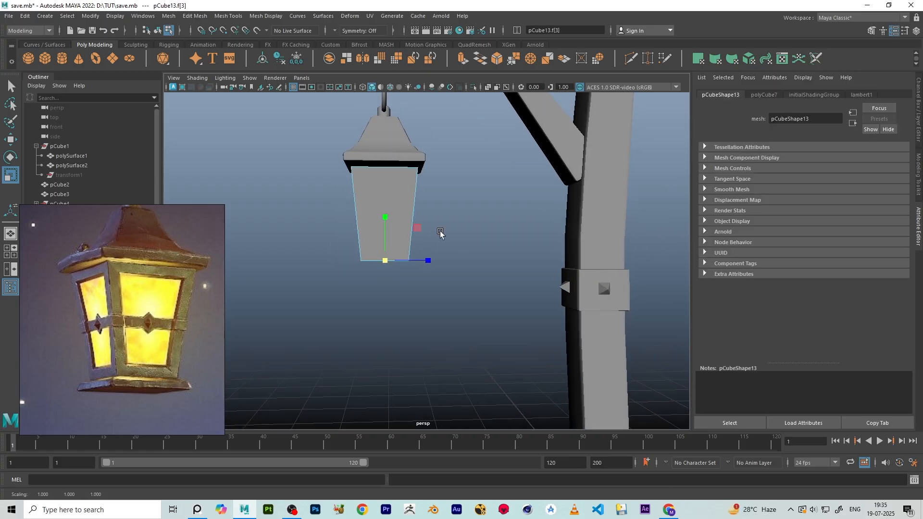
pyautogui.moveTo(440, 232)
pyautogui.keyDown('alt'); pyautogui.mouseDown()
pyautogui.moveTo(430, 235)
pyautogui.moveTo(444, 236)
pyautogui.moveTo(436, 244)
pyautogui.mouseUp(); pyautogui.keyUp('alt')
pyautogui.keyDown('alt'); pyautogui.moveTo(396, 203); pyautogui.dragTo(396, 214); pyautogui.keyUp('alt')
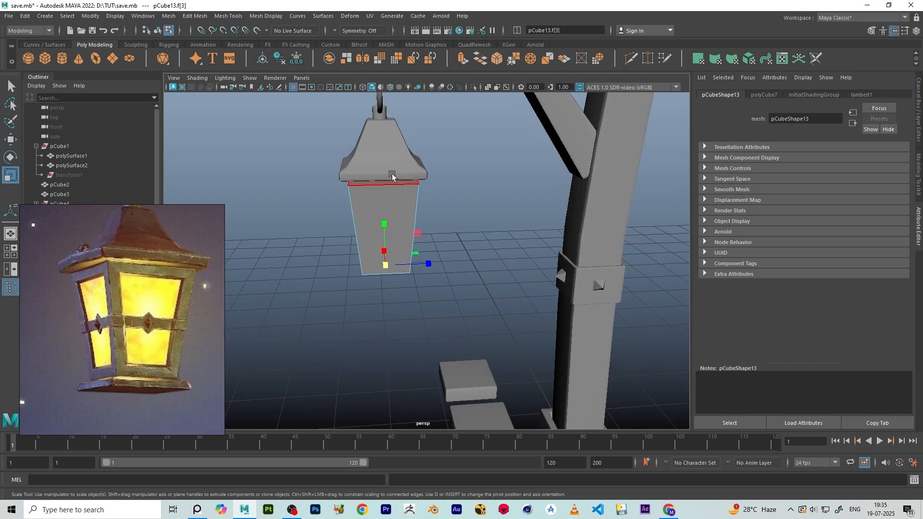
# - Adjust the scale of the body's top face so it fits just inside the roof's overhang
pyautogui.moveTo(383, 178); pyautogui.dragTo(413, 148)
pyautogui.keyDown('alt'); pyautogui.moveTo(413, 149); pyautogui.dragTo(413, 165, button='middle'); pyautogui.keyUp('alt')
pyautogui.moveTo(453, 173); pyautogui.dragTo(447, 173, button='middle')
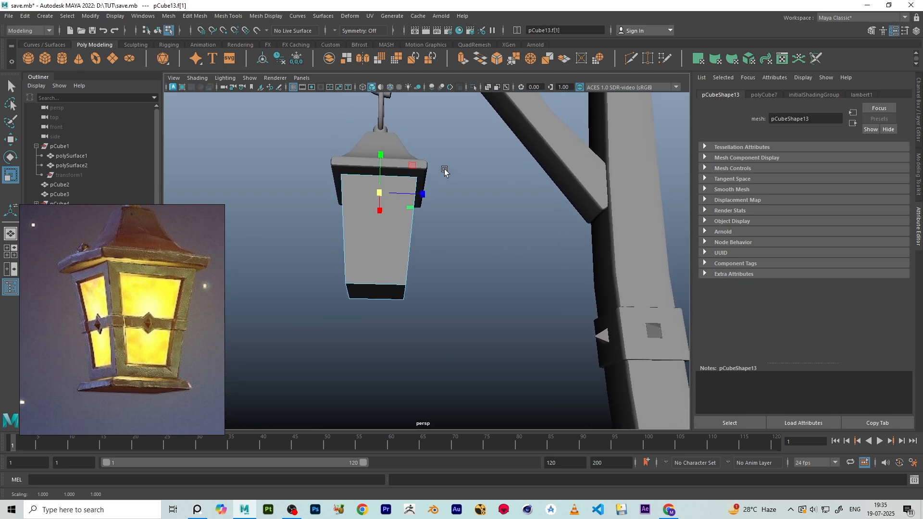
pyautogui.scroll(-5, 445, 171)
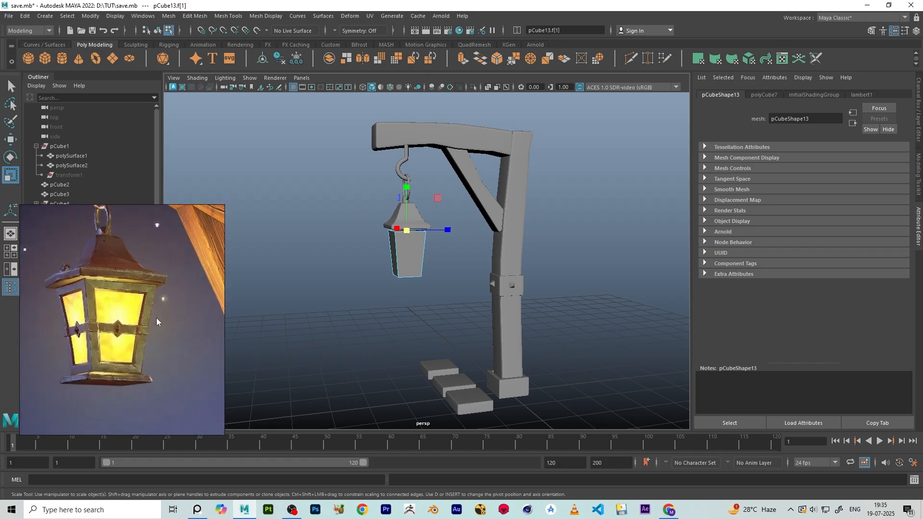
pyautogui.moveTo(432, 257)
pyautogui.keyDown('alt'); pyautogui.mouseDown()
pyautogui.moveTo(468, 255)
pyautogui.moveTo(424, 244)
pyautogui.mouseUp(); pyautogui.keyUp('alt')
pyautogui.scroll(4, 423, 243)
pyautogui.scroll(-5, 420, 254)
pyautogui.scroll(5, 411, 235)
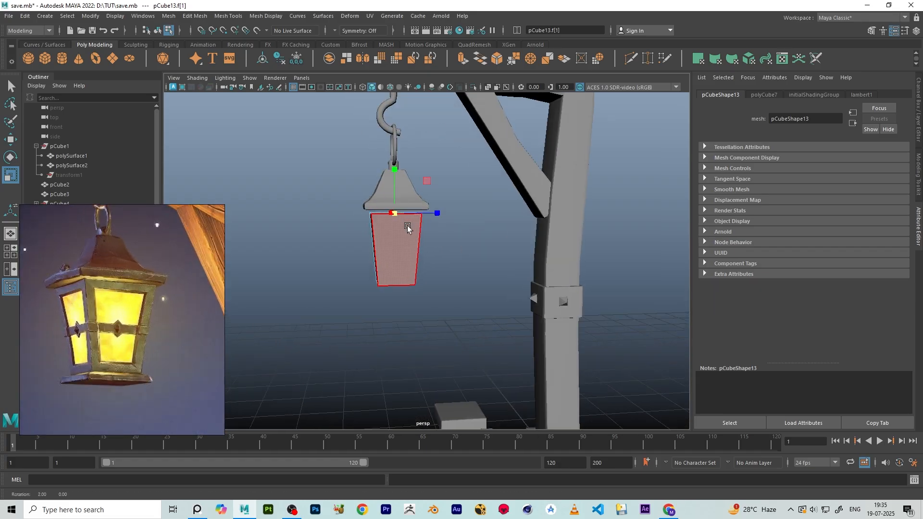
# - Select the whole lantern body and adjust its overall scale to suit the roof above it
pyautogui.scroll(-5, 409, 228)
pyautogui.keyDown('alt'); pyautogui.moveTo(437, 206); pyautogui.dragTo(467, 223); pyautogui.keyUp('alt')
pyautogui.scroll(5, 438, 254)
pyautogui.keyDown('alt'); pyautogui.moveTo(430, 262); pyautogui.dragTo(395, 261); pyautogui.keyUp('alt')
pyautogui.scroll(3, 395, 264)
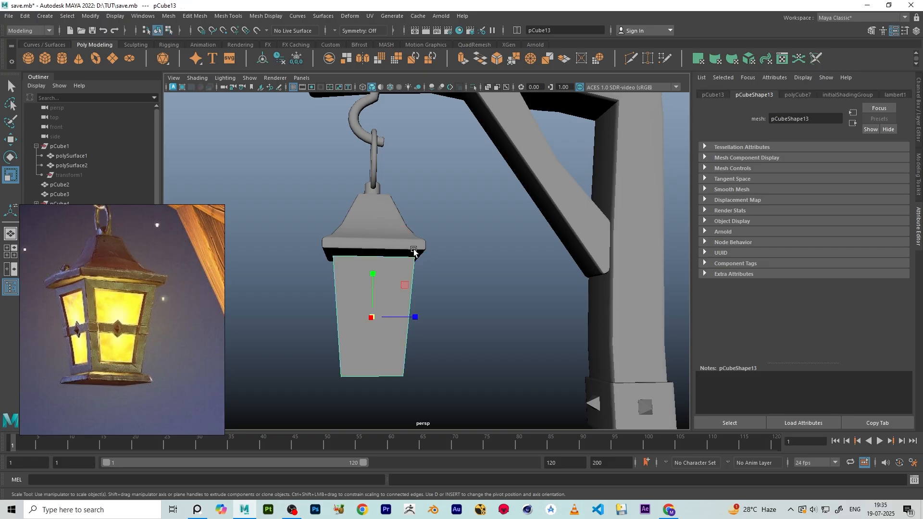
pyautogui.moveTo(389, 247); pyautogui.dragTo(389, 280, button='right')
pyautogui.click(398, 291)
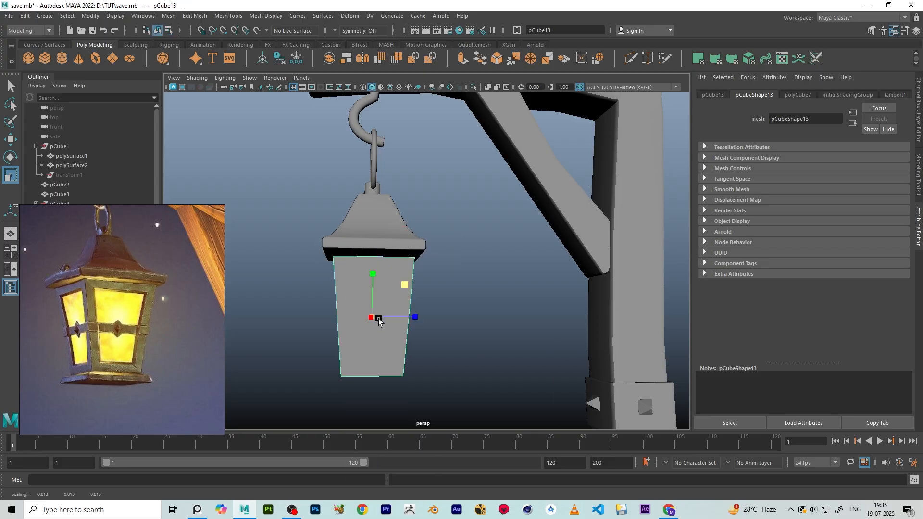
pyautogui.keyDown('alt'); pyautogui.moveTo(379, 321); pyautogui.dragTo(387, 260); pyautogui.keyUp('alt')
# - Select the lantern roof and shift it slightly along its vertical axis to fit the top of the body
pyautogui.click(414, 246)
pyautogui.scroll(2, 392, 251)
pyautogui.press('w')
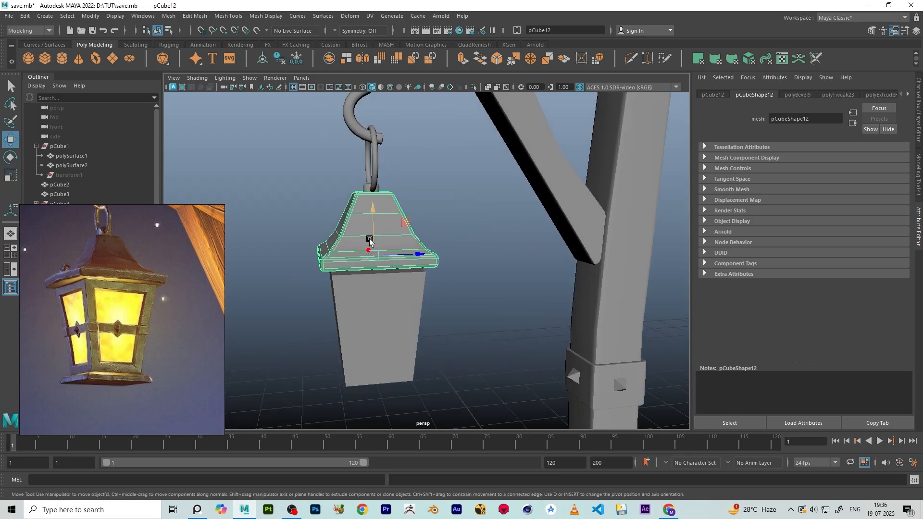
pyautogui.moveTo(374, 225); pyautogui.dragTo(381, 222)
pyautogui.click(469, 289)
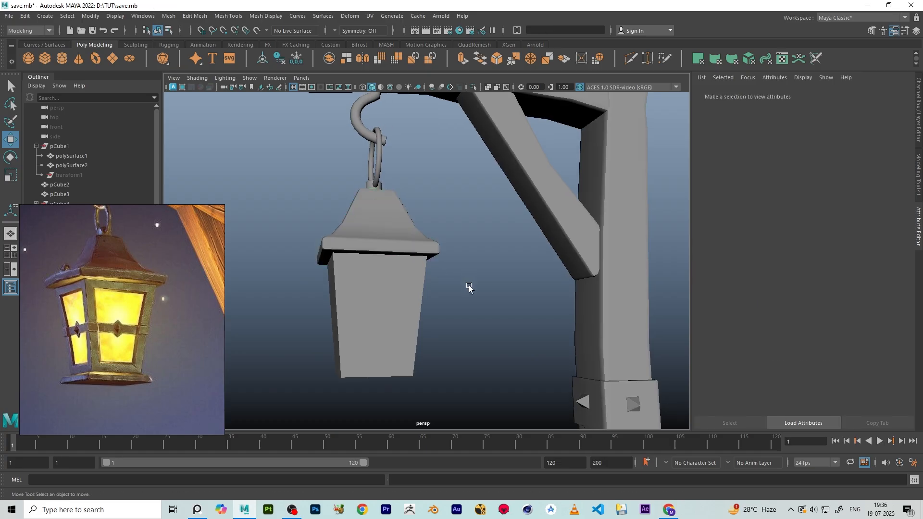
# - Examine the tapered body and roof from several angles, comparing their proportions and fit with the reference lantern
pyautogui.keyDown('alt'); pyautogui.moveTo(469, 289); pyautogui.dragTo(457, 260); pyautogui.keyUp('alt')
pyautogui.scroll(-3, 458, 260)
pyautogui.keyDown('alt'); pyautogui.moveTo(396, 239); pyautogui.dragTo(357, 351); pyautogui.keyUp('alt')
pyautogui.scroll(-3, 408, 333)
pyautogui.scroll(6, 412, 268)
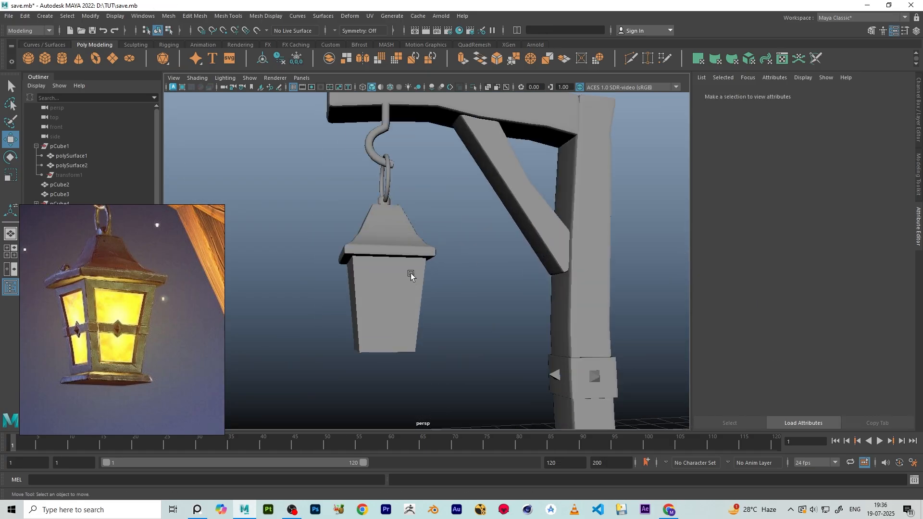
pyautogui.click(352, 306)
pyautogui.scroll(2, 383, 260)
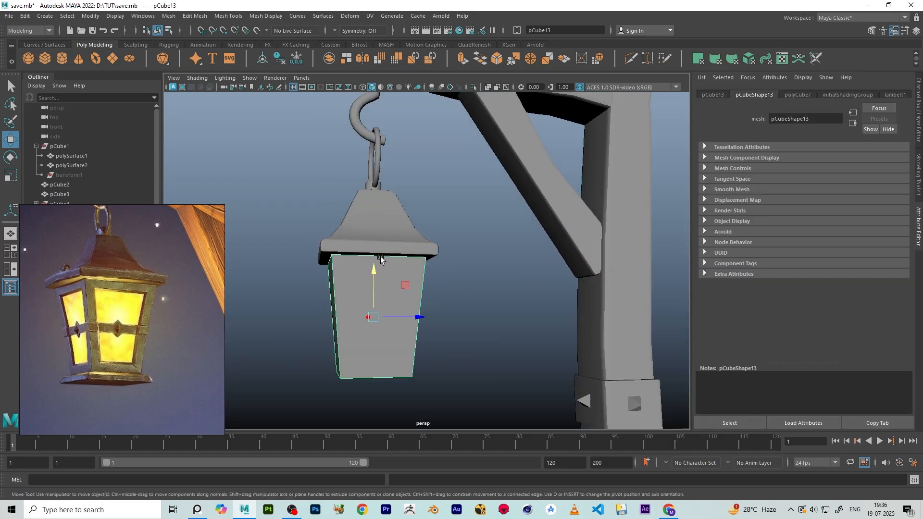
pyautogui.scroll(-2, 383, 246)
pyautogui.click(462, 305)
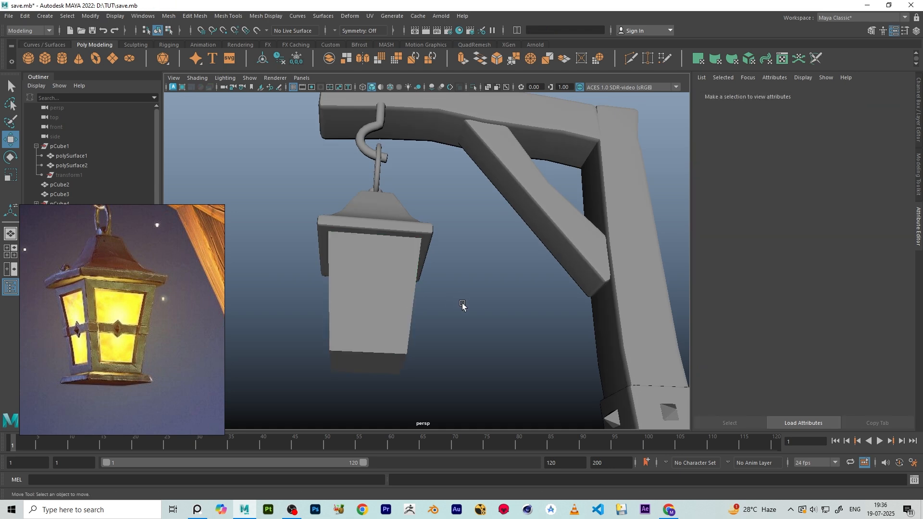
pyautogui.scroll(-3, 425, 319)
pyautogui.keyDown('alt'); pyautogui.moveTo(425, 320); pyautogui.dragTo(402, 315); pyautogui.keyUp('alt')
pyautogui.scroll(4, 402, 314)
# - Duplicate the lantern body, return the copy to the original's position, and isolate the copy
pyautogui.click(390, 287)
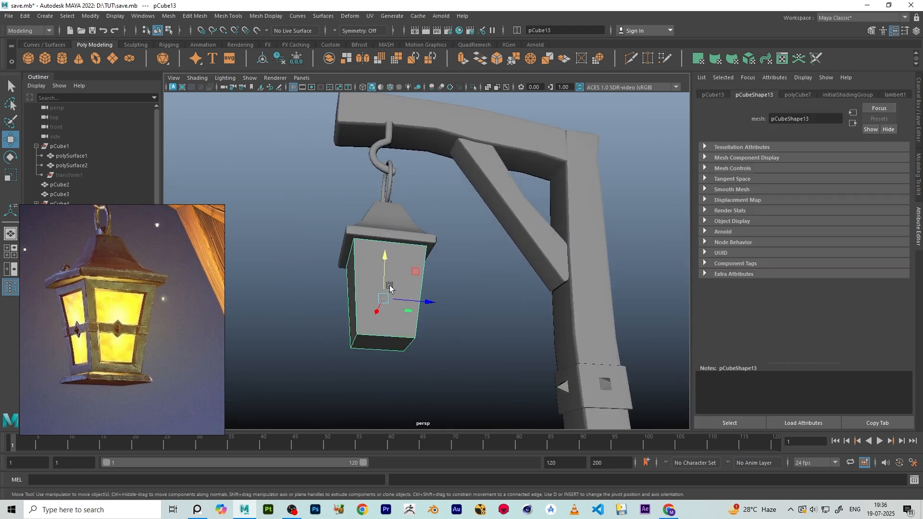
pyautogui.moveTo(409, 302); pyautogui.dragTo(510, 312)
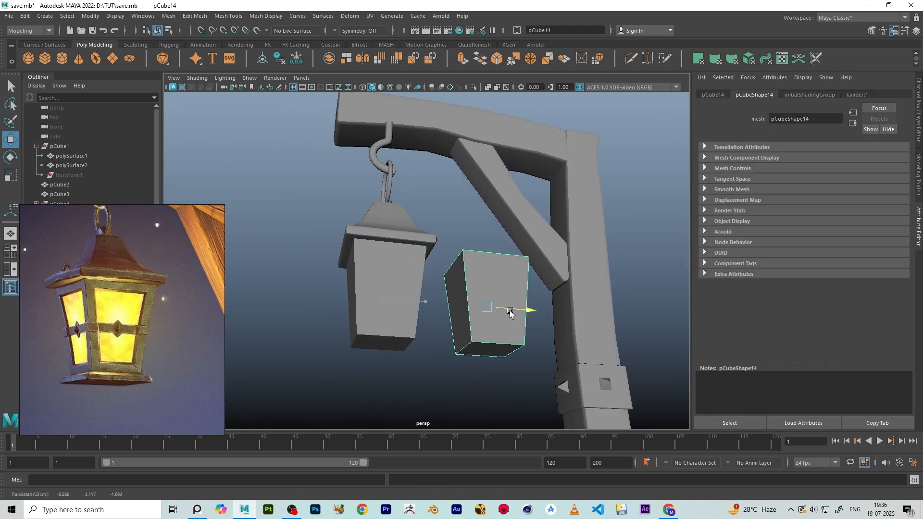
pyautogui.hotkey('ctrl', 'z')
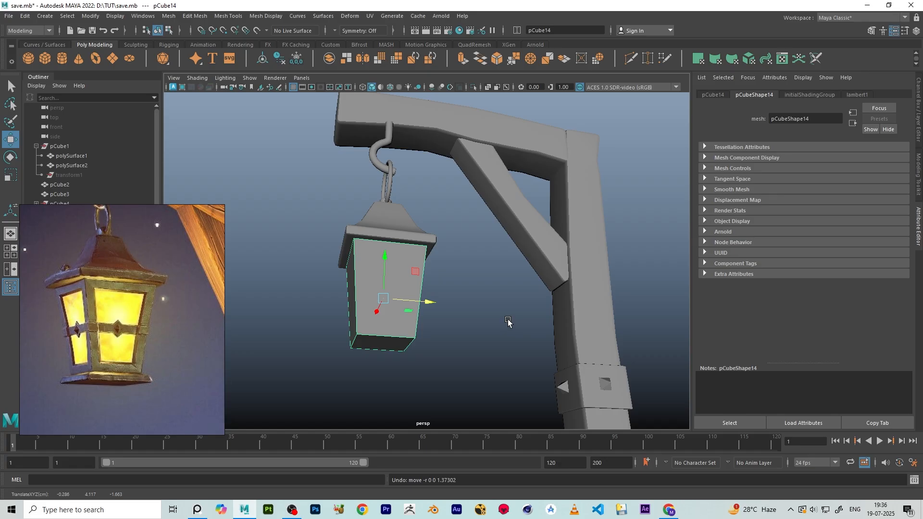
pyautogui.hotkey('ctrl', '1')
pyautogui.keyDown('alt'); pyautogui.moveTo(427, 287); pyautogui.dragTo(473, 312); pyautogui.keyUp('alt')
pyautogui.click(524, 277)
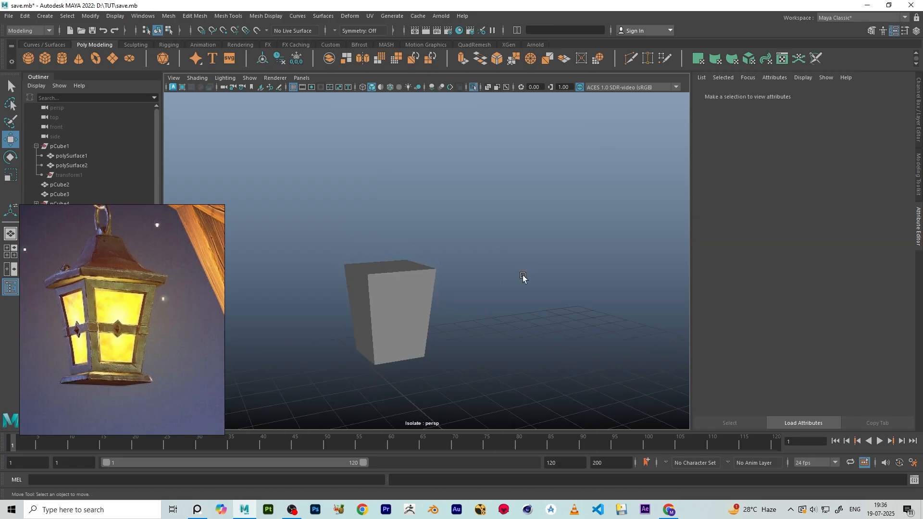
pyautogui.keyDown('alt'); pyautogui.moveTo(524, 277); pyautogui.dragTo(414, 257); pyautogui.keyUp('alt')
pyautogui.click(423, 256)
pyautogui.scroll(2, 413, 257)
pyautogui.keyDown('alt'); pyautogui.moveTo(388, 251); pyautogui.dragTo(408, 231, button='middle'); pyautogui.keyUp('alt')
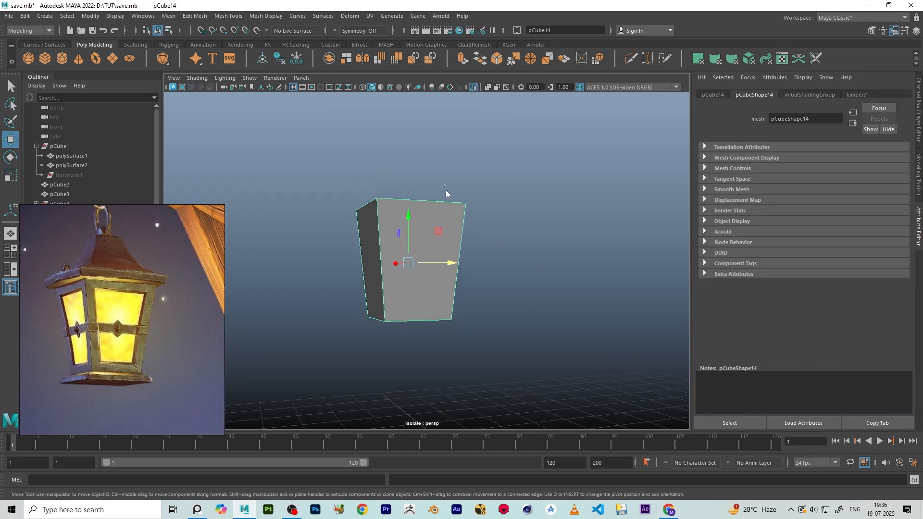
# - Extrude the four side faces of the isolated body copy with an offset of 0.11 and Keep Faces Together off
pyautogui.moveTo(448, 193); pyautogui.dragTo(437, 214, button='right')
pyautogui.click(425, 236)
pyautogui.keyDown('alt'); pyautogui.moveTo(375, 237); pyautogui.dragTo(489, 248); pyautogui.keyUp('alt')
pyautogui.keyDown('shift'); pyautogui.click(383, 285); pyautogui.keyUp('shift')
pyautogui.keyDown('shift'); pyautogui.click(467, 255); pyautogui.keyUp('shift')
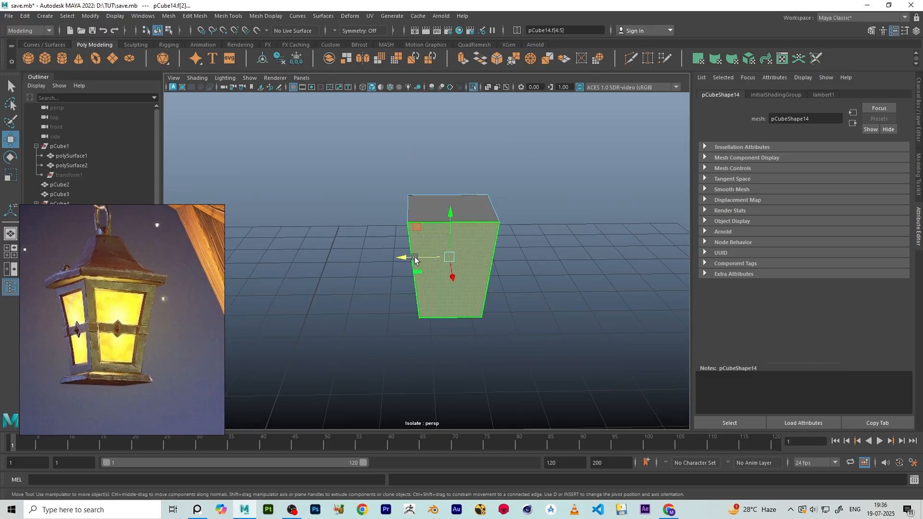
pyautogui.keyDown('alt'); pyautogui.moveTo(361, 249); pyautogui.dragTo(457, 275); pyautogui.keyUp('alt')
pyautogui.hotkey('ctrl', 'e')
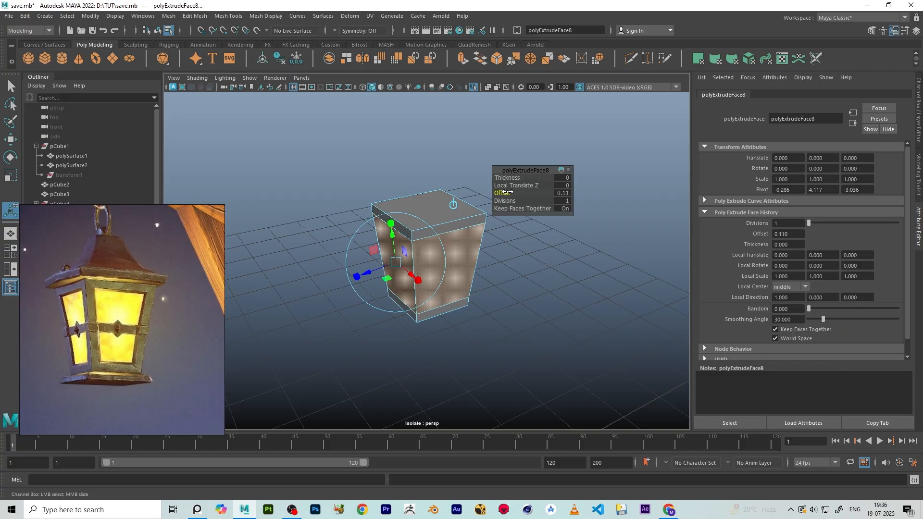
pyautogui.keyDown('alt'); pyautogui.moveTo(450, 222); pyautogui.dragTo(522, 219); pyautogui.keyUp('alt')
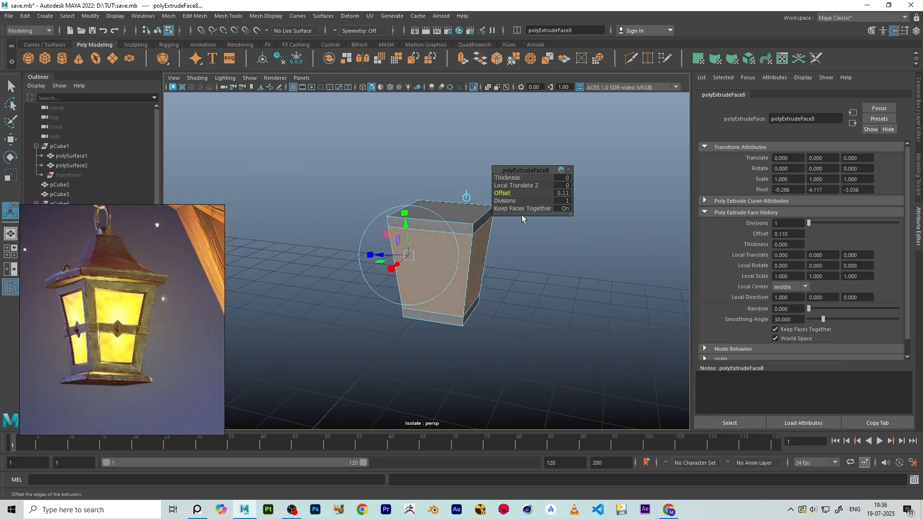
pyautogui.click(529, 209)
pyautogui.keyDown('alt'); pyautogui.moveTo(419, 238); pyautogui.dragTo(375, 240); pyautogui.keyUp('alt')
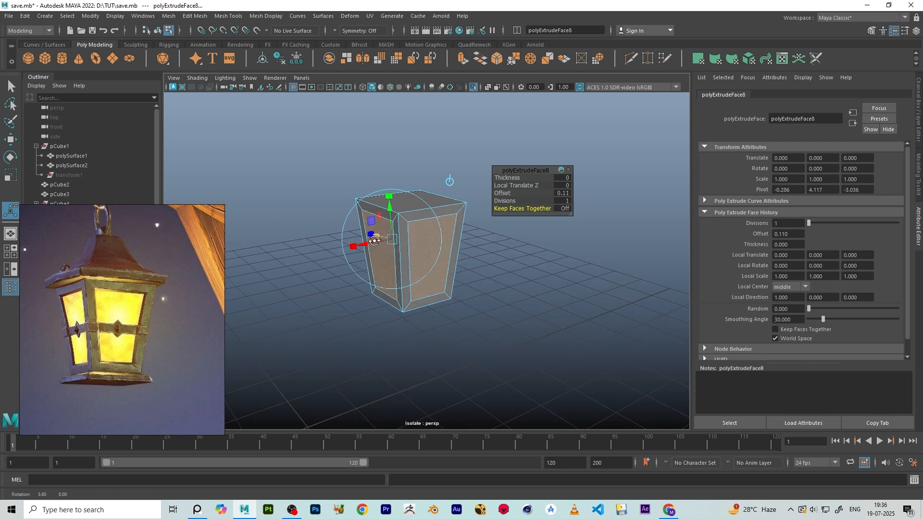
# - Delete the inset face on each of the body copy's four sides to open the window panels
pyautogui.keyDown('alt'); pyautogui.moveTo(445, 226); pyautogui.dragTo(401, 245); pyautogui.keyUp('alt')
pyautogui.keyDown('alt'); pyautogui.moveTo(408, 242); pyautogui.dragTo(545, 226); pyautogui.keyUp('alt')
pyautogui.keyDown('alt'); pyautogui.moveTo(463, 241); pyautogui.dragTo(429, 292); pyautogui.keyUp('alt')
pyautogui.press('Delete')
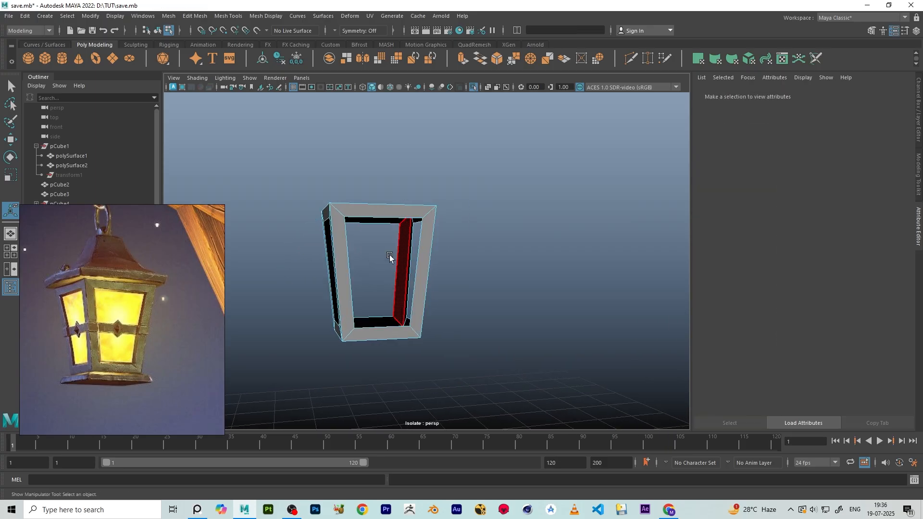
# - Delete the top and bottom faces of the body copy, leaving an open lantern frame
pyautogui.keyDown('alt'); pyautogui.moveTo(389, 257); pyautogui.dragTo(364, 232); pyautogui.keyUp('alt')
pyautogui.click(383, 267)
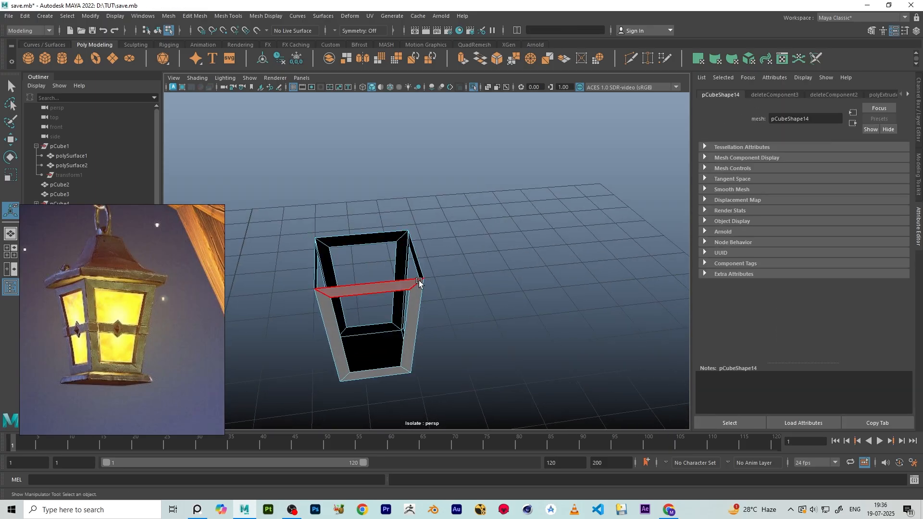
pyautogui.keyDown('alt'); pyautogui.moveTo(420, 282); pyautogui.dragTo(406, 234); pyautogui.keyUp('alt')
pyautogui.click(363, 227)
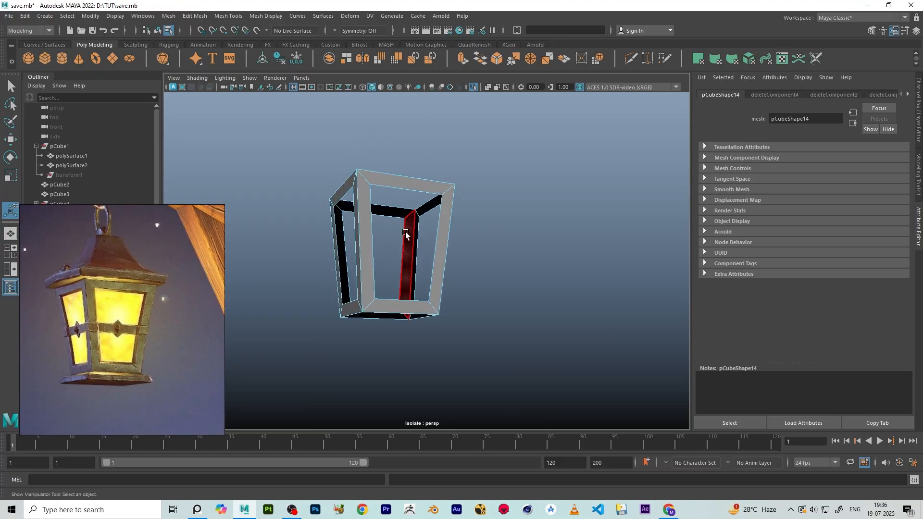
pyautogui.click(466, 147)
# - Show the whole scene again and extrude all faces of the lantern frame outward with a thickness of 0.03
pyautogui.keyDown('alt'); pyautogui.moveTo(466, 146); pyautogui.dragTo(468, 201); pyautogui.keyUp('alt')
pyautogui.click(424, 267)
pyautogui.hotkey('ctrl', '1')
pyautogui.moveTo(424, 266)
pyautogui.keyDown('alt'); pyautogui.mouseDown()
pyautogui.moveTo(436, 260)
pyautogui.moveTo(416, 259)
pyautogui.mouseUp(); pyautogui.keyUp('alt')
pyautogui.scroll(4, 416, 259)
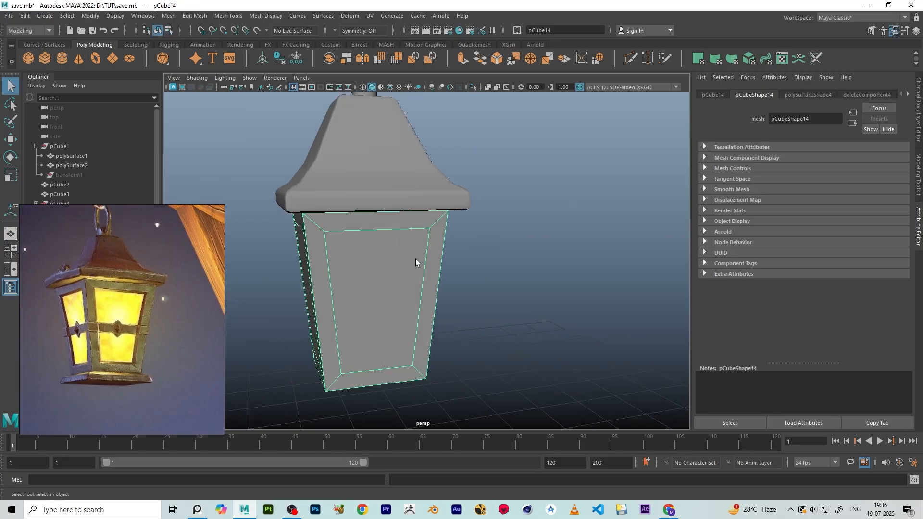
pyautogui.press('r')
pyautogui.keyDown('alt'); pyautogui.moveTo(373, 289); pyautogui.dragTo(392, 275); pyautogui.keyUp('alt')
pyautogui.hotkey('ctrl', 'e')
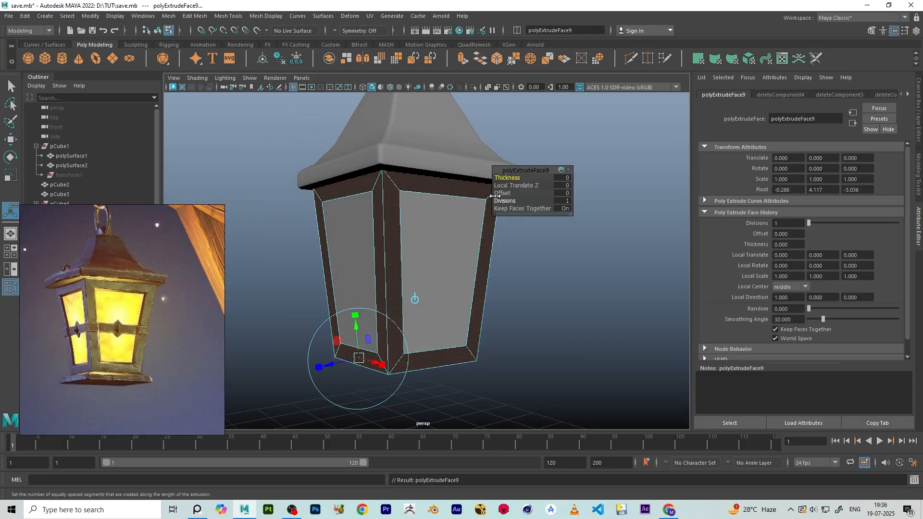
pyautogui.moveTo(506, 178); pyautogui.dragTo(513, 177)
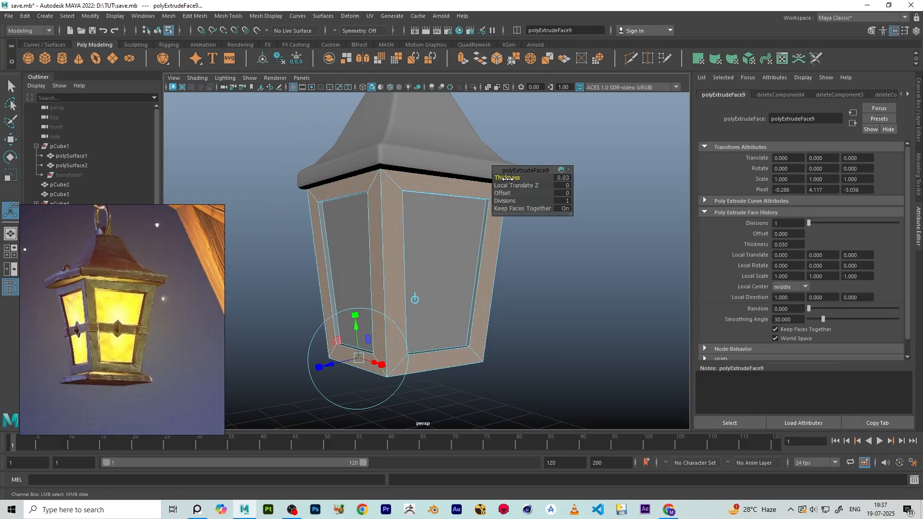
# - Examine the thickened frame around the lantern body from near and far, checking how it sits under the roof
pyautogui.press('q')
pyautogui.moveTo(429, 206); pyautogui.dragTo(469, 209, button='right')
pyautogui.click(472, 211)
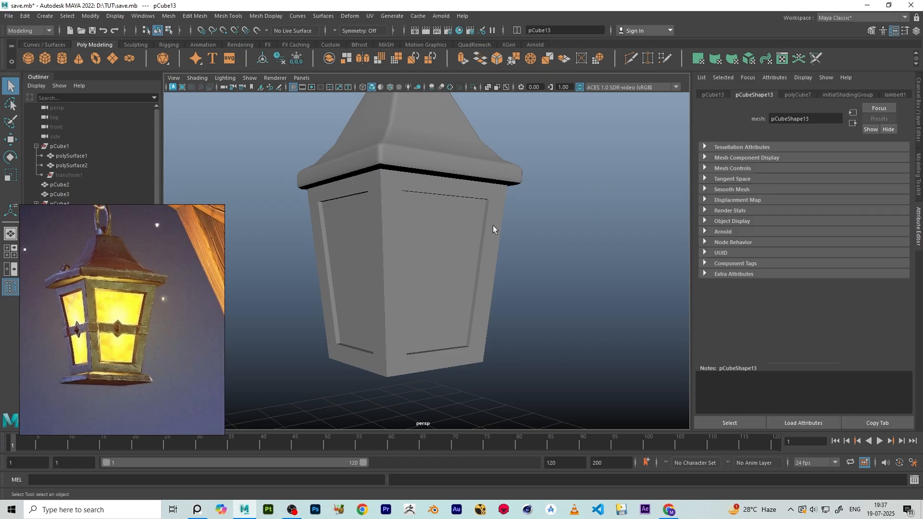
pyautogui.keyDown('alt'); pyautogui.moveTo(461, 238); pyautogui.dragTo(428, 249); pyautogui.keyUp('alt')
pyautogui.scroll(-7, 386, 261)
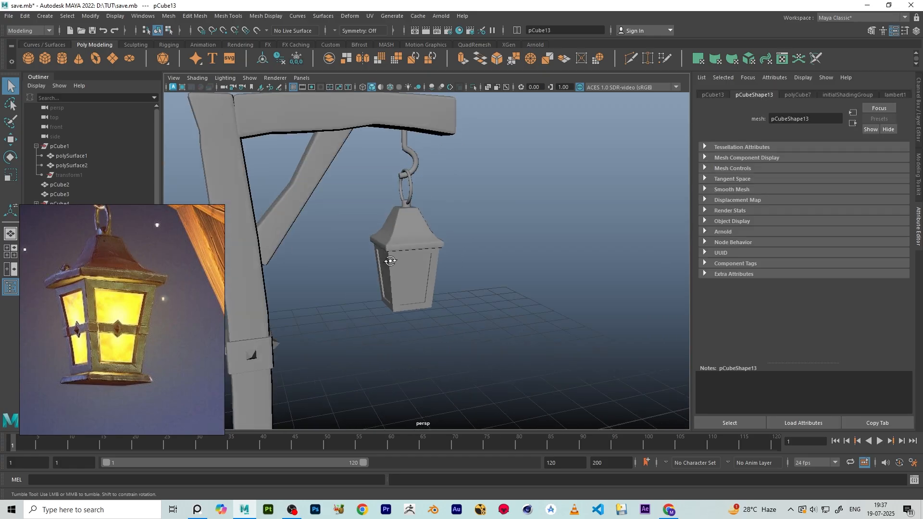
pyautogui.click(494, 259)
pyautogui.keyDown('alt'); pyautogui.moveTo(494, 259); pyautogui.dragTo(414, 258); pyautogui.keyUp('alt')
pyautogui.scroll(3, 414, 259)
pyautogui.click(414, 258)
pyautogui.scroll(-5, 477, 259)
# - Uncover the object list, try moving the inner lantern body sideways out of its frame, and undo the move
pyautogui.moveTo(189, 283); pyautogui.dragTo(242, 404, button='right')
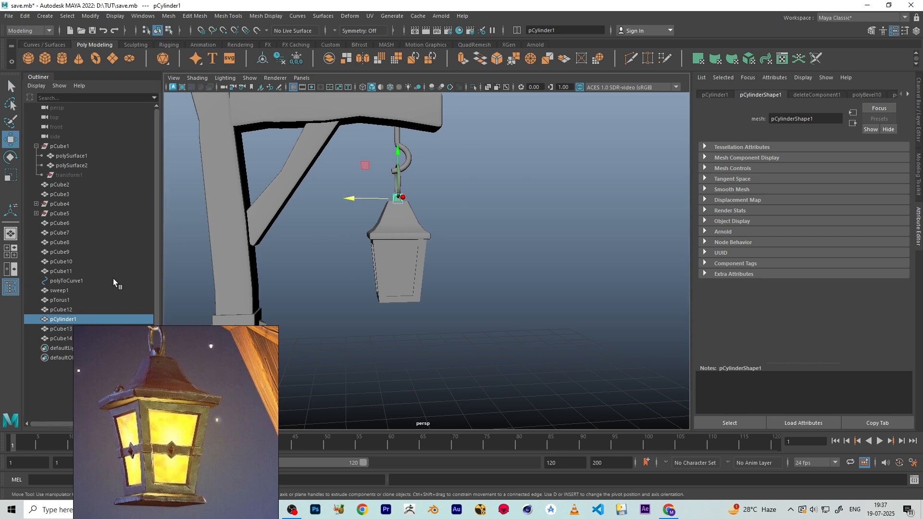
pyautogui.click(56, 330)
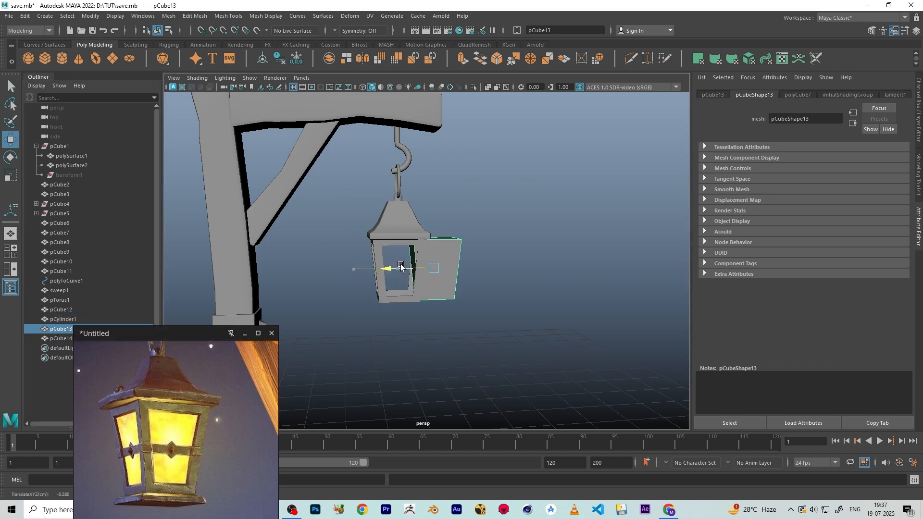
pyautogui.moveTo(401, 266); pyautogui.dragTo(470, 251)
pyautogui.scroll(5, 477, 259)
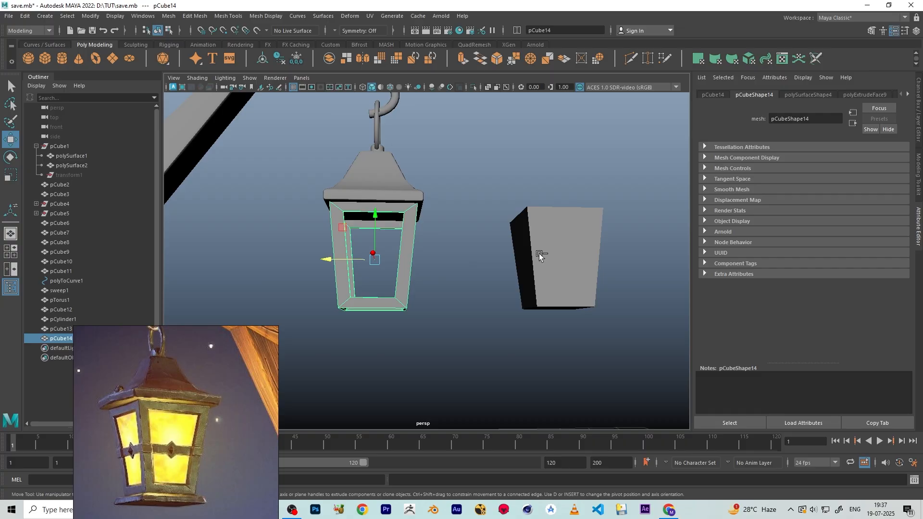
pyautogui.hotkey('ctrl', 'z')
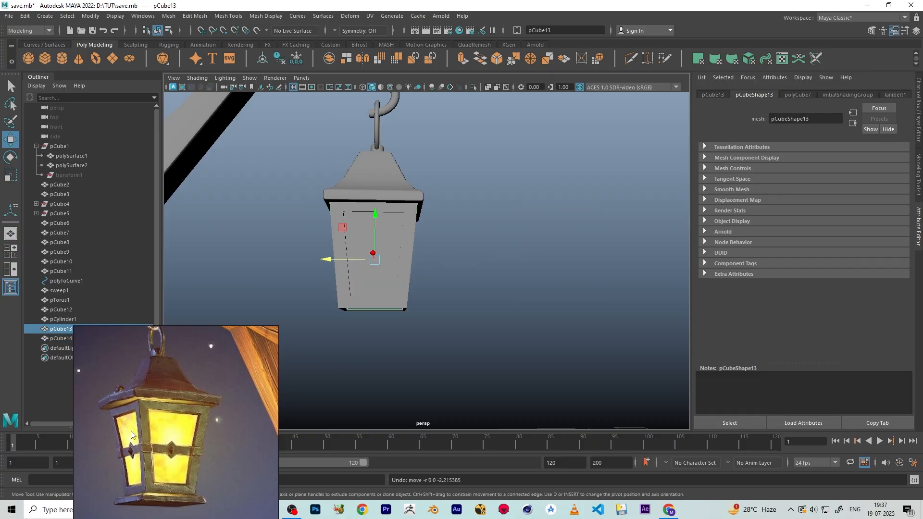
# - Isolate the lantern frame and select all of its edges
pyautogui.click(360, 209)
pyautogui.keyDown('alt'); pyautogui.moveTo(500, 236); pyautogui.dragTo(457, 257); pyautogui.keyUp('alt')
pyautogui.scroll(4, 445, 268)
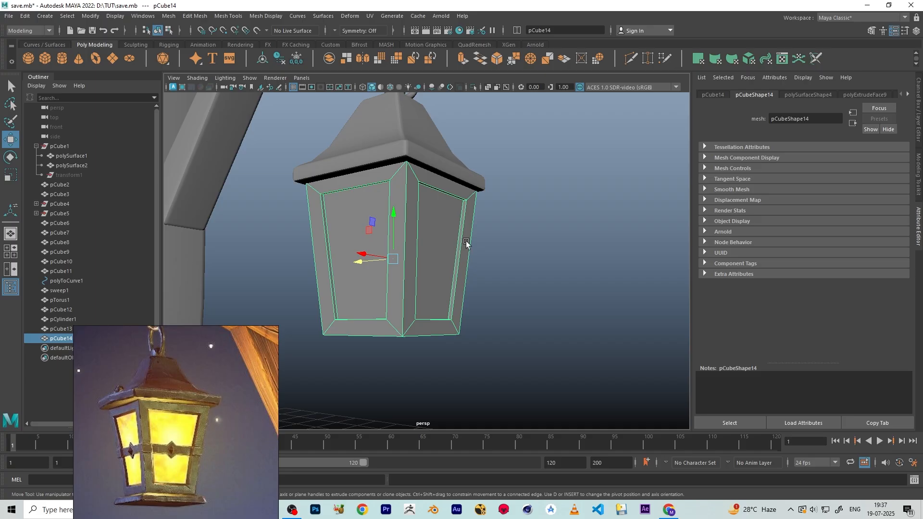
pyautogui.hotkey('ctrl', '1')
pyautogui.keyDown('alt'); pyautogui.moveTo(407, 221); pyautogui.dragTo(438, 213); pyautogui.keyUp('alt')
pyautogui.scroll(-4, 483, 180)
pyautogui.click(480, 179)
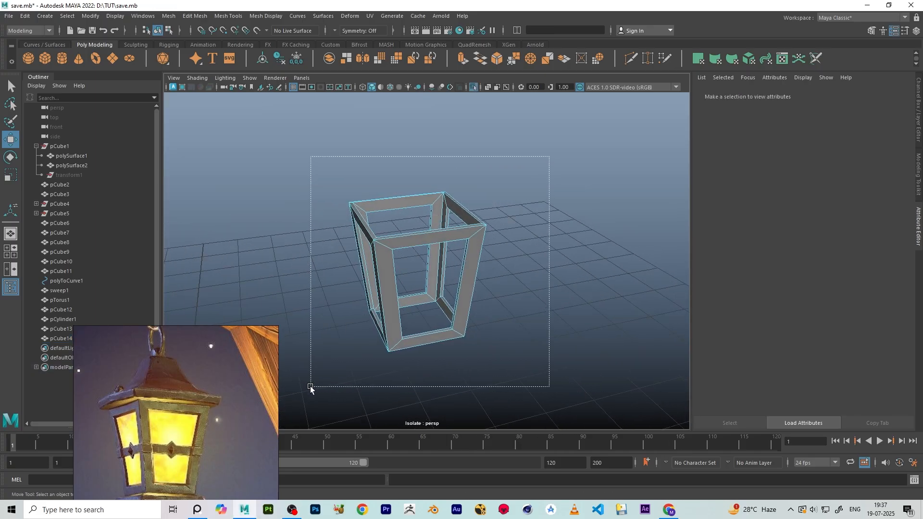
pyautogui.moveTo(311, 387); pyautogui.dragTo(310, 387)
# - Remove the diagonal mitre edges at the frame's upper corners from the edge selection
pyautogui.keyDown('alt'); pyautogui.moveTo(360, 226); pyautogui.dragTo(336, 205); pyautogui.keyUp('alt')
pyautogui.scroll(4, 375, 260)
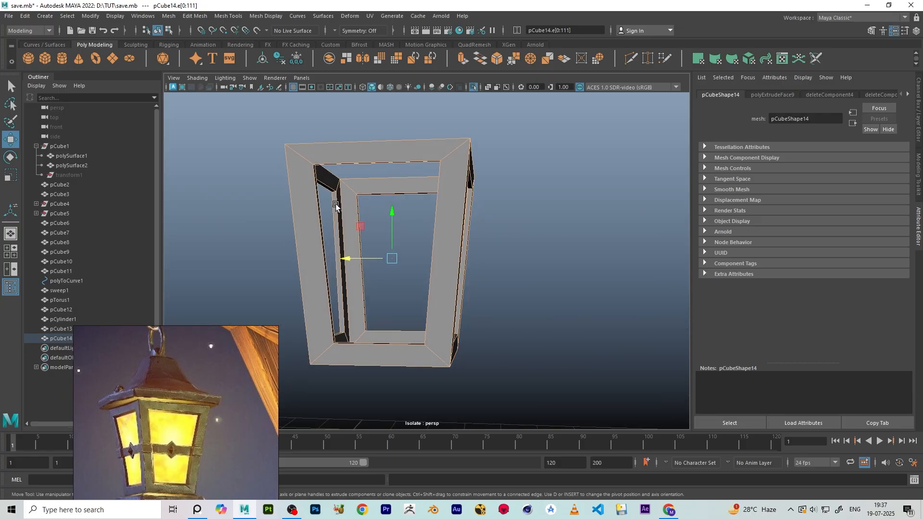
pyautogui.keyDown('alt'); pyautogui.moveTo(336, 205); pyautogui.dragTo(379, 274, button='middle'); pyautogui.keyUp('alt')
pyautogui.moveTo(353, 256)
pyautogui.keyDown('alt'); pyautogui.mouseDown()
pyautogui.moveTo(369, 245)
pyautogui.moveTo(356, 262)
pyautogui.mouseUp(); pyautogui.keyUp('alt')
pyautogui.scroll(4, 385, 230)
pyautogui.scroll(3, 385, 230)
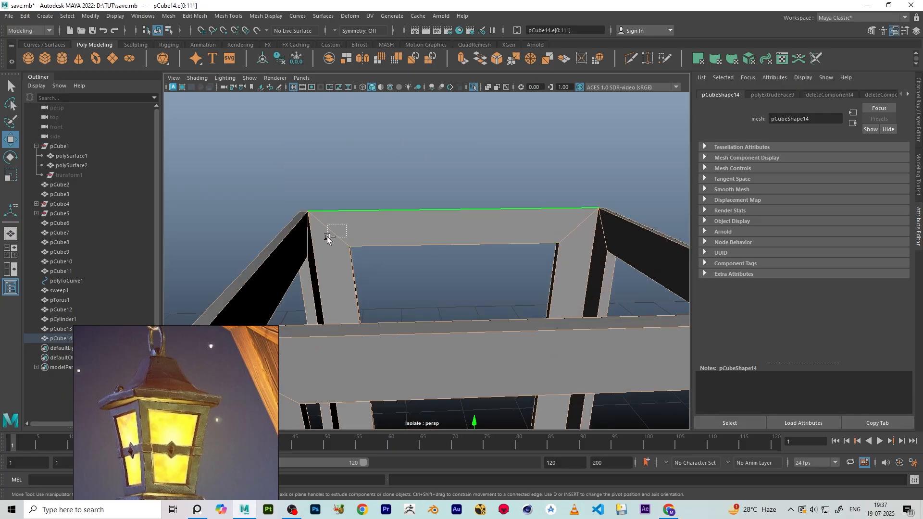
pyautogui.keyDown('alt'); pyautogui.moveTo(449, 250); pyautogui.dragTo(453, 212); pyautogui.keyUp('alt')
pyautogui.keyDown('alt'); pyautogui.moveTo(512, 218); pyautogui.dragTo(503, 241); pyautogui.keyUp('alt')
pyautogui.keyDown('ctrl'); pyautogui.click(536, 202); pyautogui.keyUp('ctrl')
pyautogui.scroll(-5, 535, 238)
pyautogui.scroll(4, 345, 245)
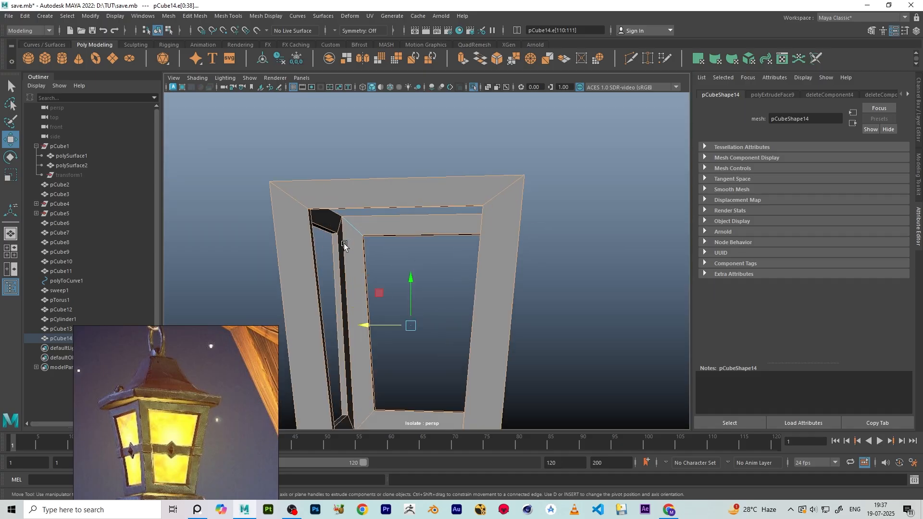
pyautogui.keyDown('alt'); pyautogui.moveTo(344, 245); pyautogui.dragTo(520, 266); pyautogui.keyUp('alt')
pyautogui.keyDown('ctrl'); pyautogui.click(472, 238); pyautogui.keyUp('ctrl')
pyautogui.scroll(-5, 460, 283)
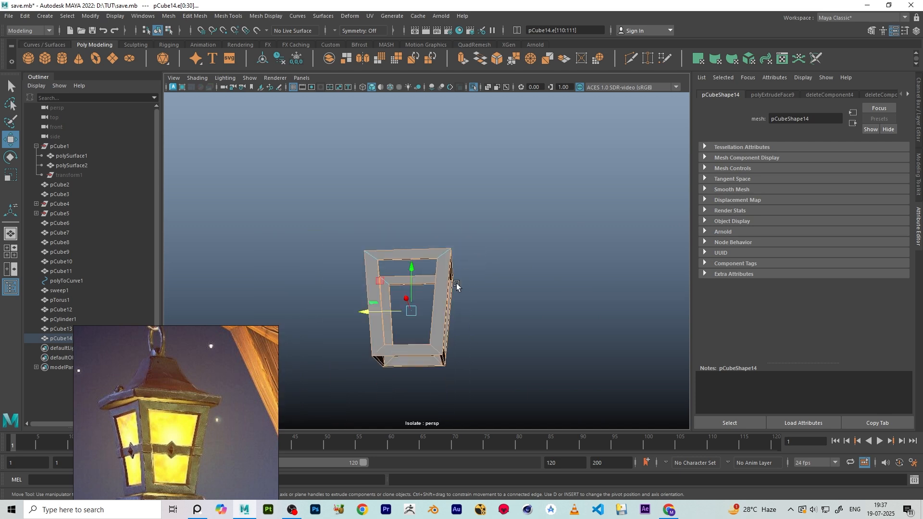
# - Remove the diagonal mitre edges at the frame's lower corners from the edge selection
pyautogui.keyDown('alt'); pyautogui.moveTo(457, 287); pyautogui.dragTo(412, 285); pyautogui.keyUp('alt')
pyautogui.scroll(2, 413, 285)
pyautogui.scroll(3, 411, 282)
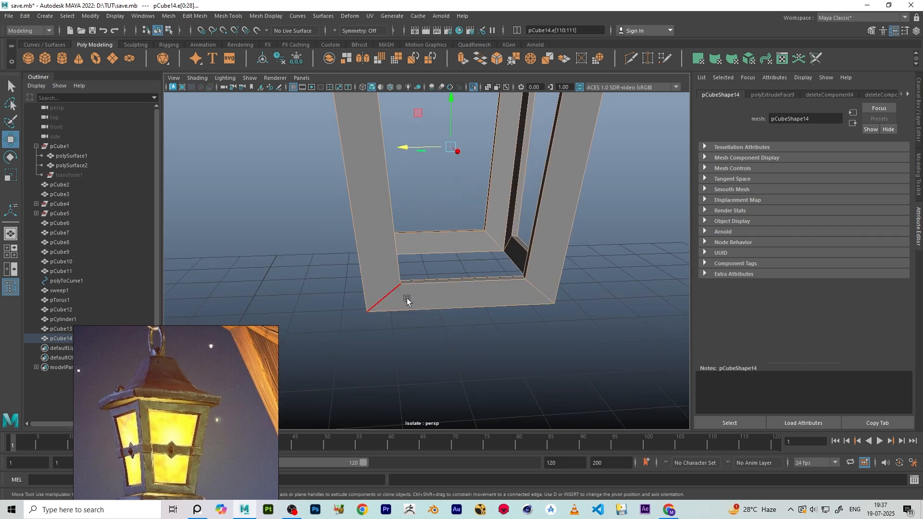
pyautogui.keyDown('alt'); pyautogui.moveTo(407, 301); pyautogui.dragTo(382, 330); pyautogui.keyUp('alt')
pyautogui.scroll(-4, 441, 343)
pyautogui.scroll(5, 446, 298)
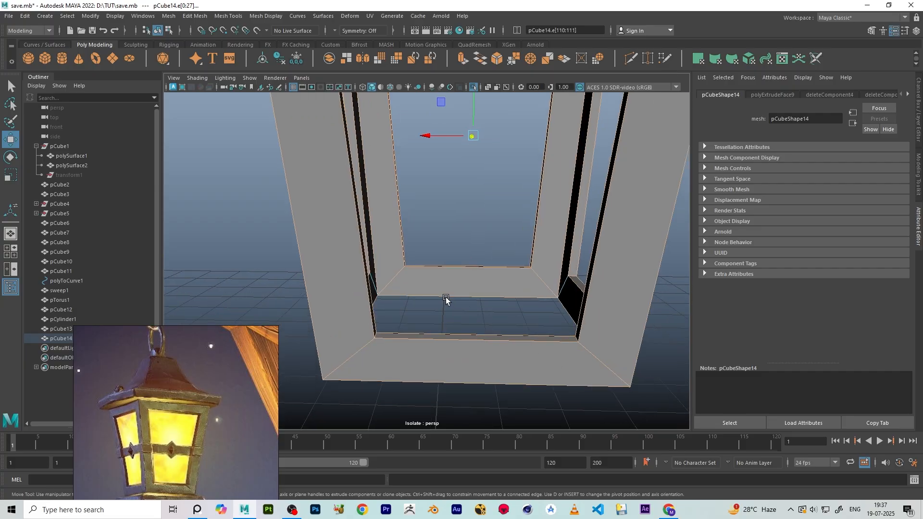
pyautogui.keyDown('alt'); pyautogui.moveTo(398, 281); pyautogui.dragTo(464, 284); pyautogui.keyUp('alt')
# - Bevel the selected frame edges with a fraction of 0.5 and one segment, and show the whole scene again
pyautogui.hotkey('ctrl', 'b')
pyautogui.scroll(5, 463, 284)
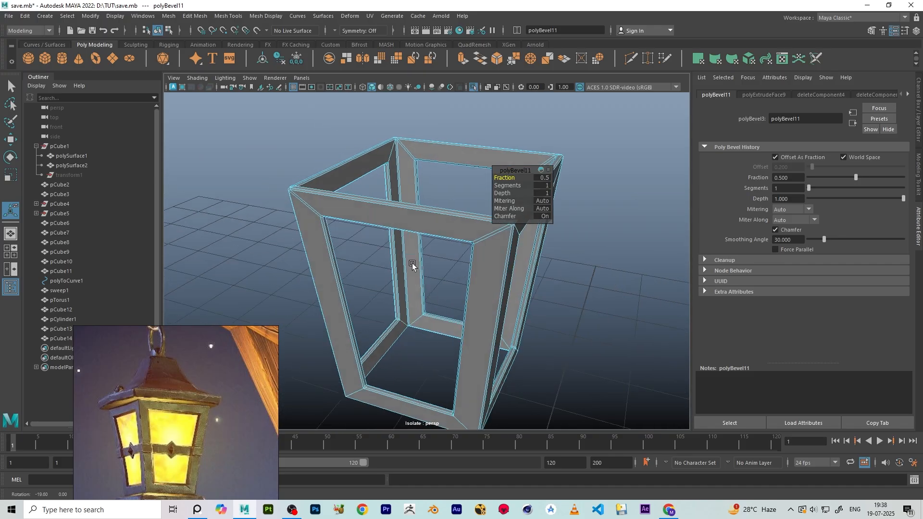
pyautogui.keyDown('alt'); pyautogui.moveTo(412, 264); pyautogui.dragTo(343, 256); pyautogui.keyUp('alt')
pyautogui.moveTo(412, 173); pyautogui.dragTo(481, 126, button='right')
pyautogui.click(490, 124)
pyautogui.scroll(-5, 488, 127)
pyautogui.hotkey('ctrl', '1')
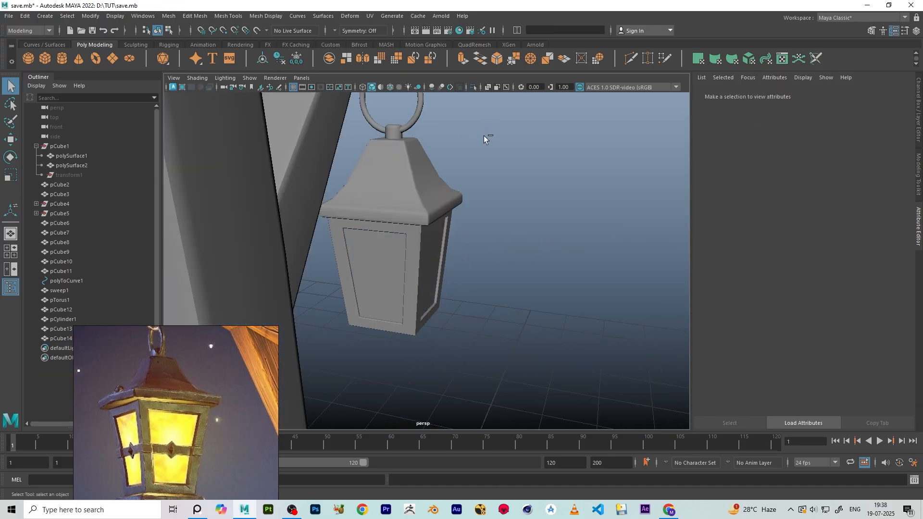
# - Preview the beveled lantern frame with mesh smoothing and return it to unsmoothed display
pyautogui.keyDown('alt'); pyautogui.moveTo(484, 136); pyautogui.dragTo(434, 259); pyautogui.keyUp('alt')
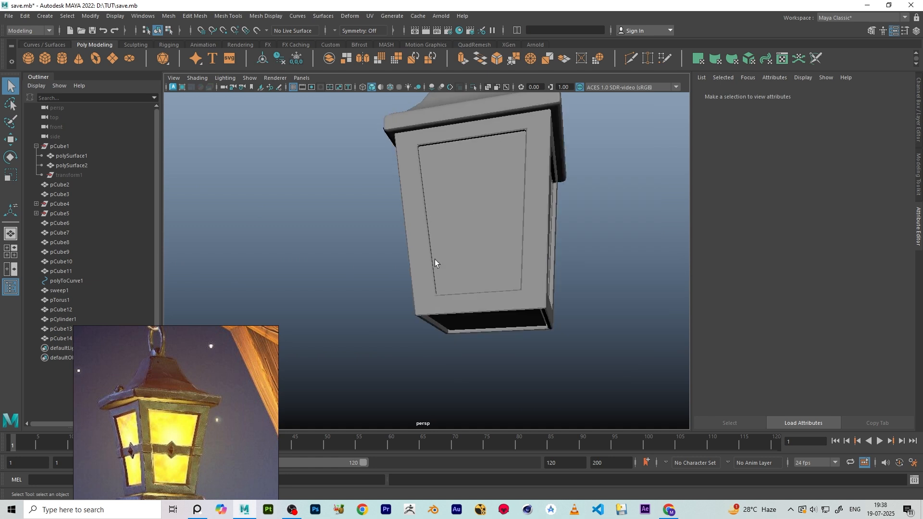
pyautogui.click(410, 269)
pyautogui.press('3')
pyautogui.click(440, 353)
pyautogui.keyDown('alt'); pyautogui.moveTo(440, 354); pyautogui.dragTo(463, 317); pyautogui.keyUp('alt')
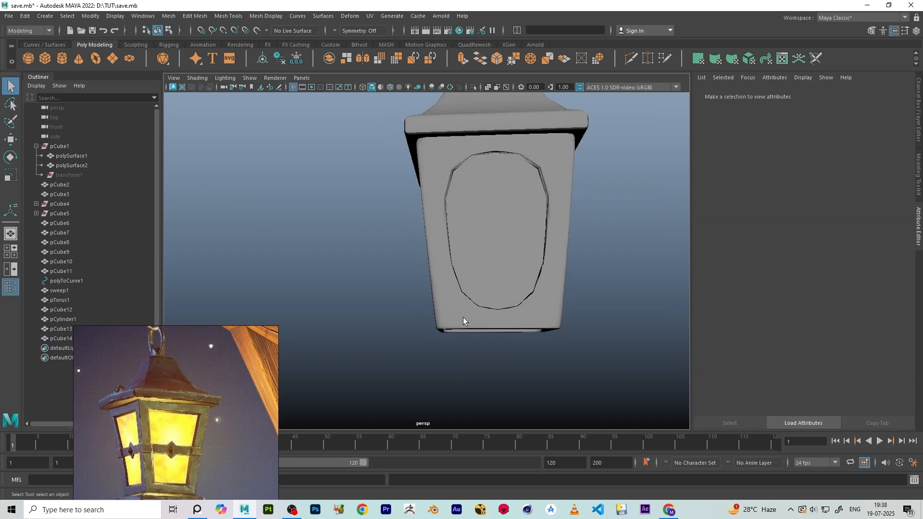
pyautogui.click(446, 232)
pyautogui.press('1')
pyautogui.scroll(-5, 446, 187)
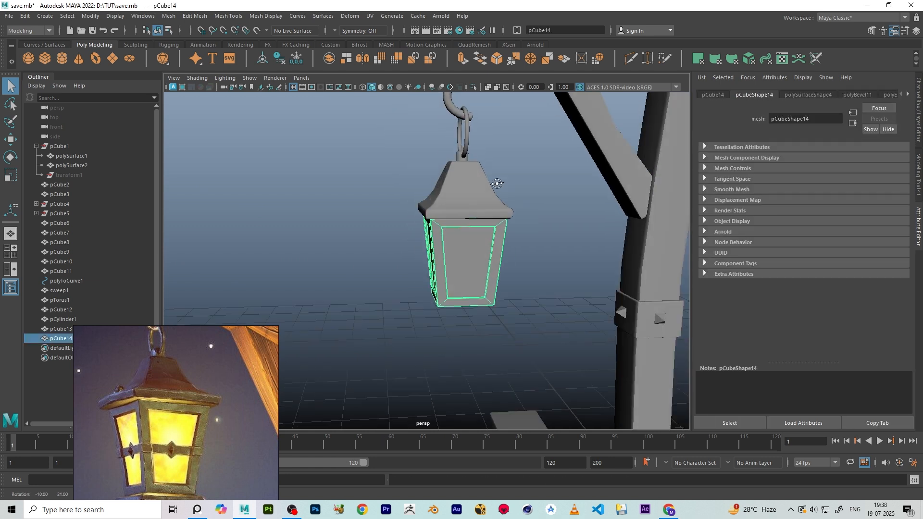
# - Compare the lantern roof with and without smooth mesh preview, leaving the smoothing on
pyautogui.click(475, 198)
pyautogui.press('3')
pyautogui.click(499, 189)
pyautogui.keyDown('alt'); pyautogui.moveTo(447, 180); pyautogui.dragTo(465, 129); pyautogui.keyUp('alt')
pyautogui.click(465, 204)
pyautogui.press('1')
pyautogui.press('3')
pyautogui.click(504, 163)
pyautogui.click(480, 189)
pyautogui.scroll(-5, 448, 206)
# - Preview the horizontal beam with mesh smoothing and return it to unsmoothed display
pyautogui.click(466, 129)
pyautogui.press('3')
pyautogui.keyDown('alt'); pyautogui.moveTo(474, 165); pyautogui.dragTo(578, 163); pyautogui.keyUp('alt')
pyautogui.click(586, 163)
pyautogui.click(435, 138)
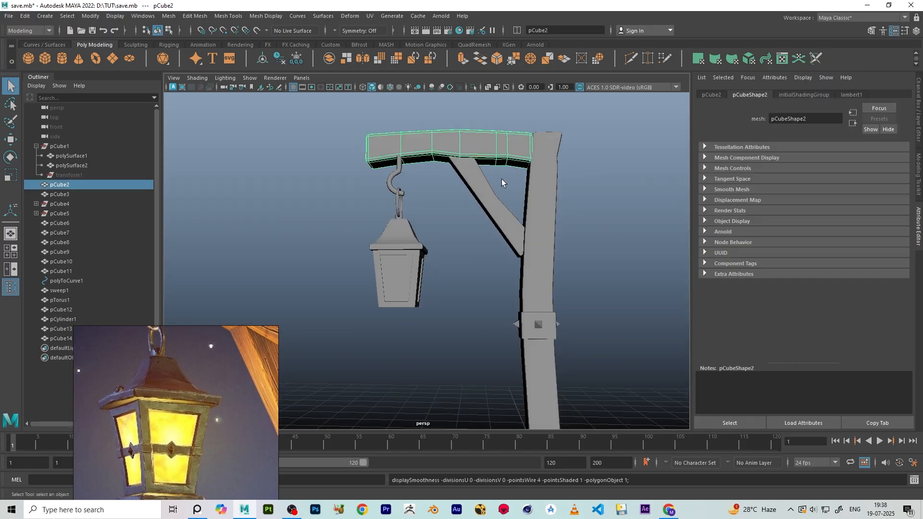
# - Examine the complete lantern post from several angles, checking the brace, beam and hanging lantern against the reference
pyautogui.click(473, 181)
pyautogui.keyDown('alt'); pyautogui.moveTo(472, 181); pyautogui.dragTo(462, 210); pyautogui.keyUp('alt')
pyautogui.scroll(2, 465, 202)
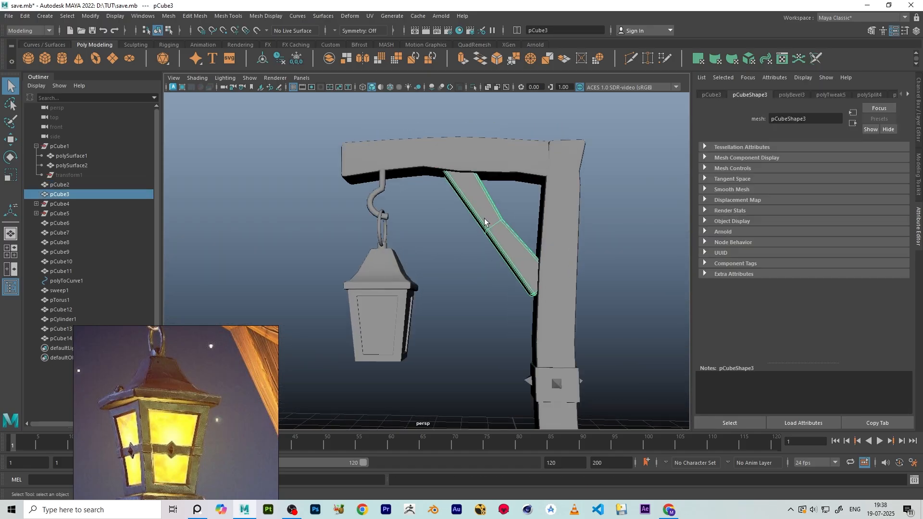
pyautogui.click(512, 195)
pyautogui.keyDown('alt'); pyautogui.moveTo(512, 195); pyautogui.dragTo(433, 233); pyautogui.keyUp('alt')
pyautogui.click(487, 215)
pyautogui.scroll(-5, 484, 220)
pyautogui.click(492, 251)
pyautogui.scroll(10, 449, 266)
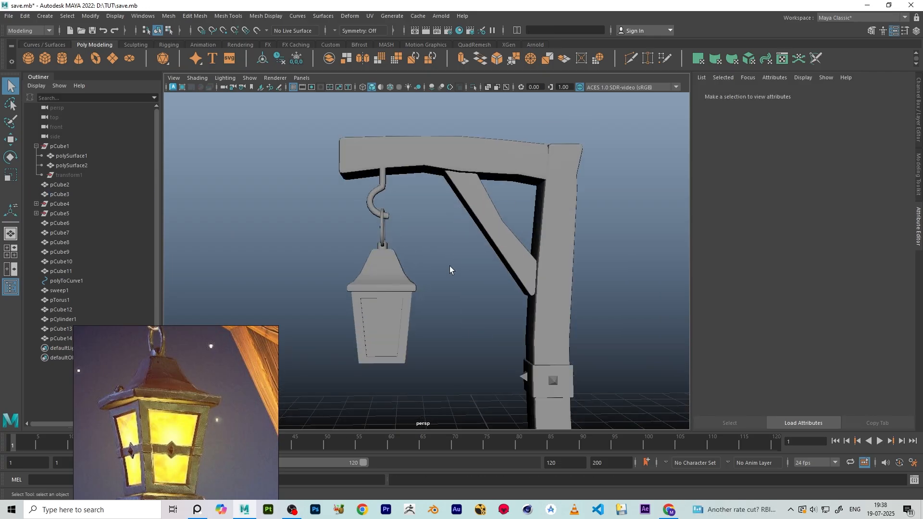
pyautogui.scroll(-10, 442, 214)
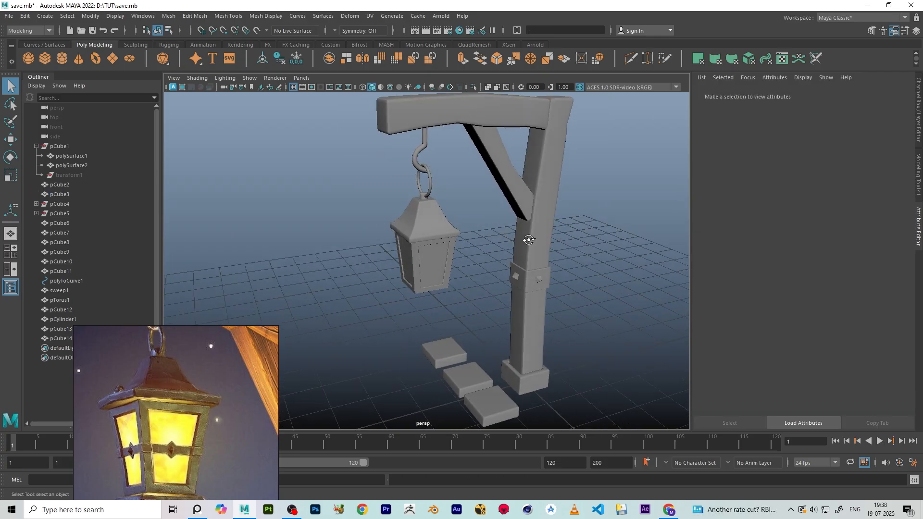
pyautogui.scroll(4, 417, 207)
pyautogui.keyDown('alt'); pyautogui.moveTo(416, 206); pyautogui.dragTo(437, 190); pyautogui.keyUp('alt')
pyautogui.scroll(-5, 437, 191)
pyautogui.keyDown('alt'); pyautogui.moveTo(409, 231); pyautogui.dragTo(437, 264); pyautogui.keyUp('alt')
pyautogui.scroll(3, 436, 265)
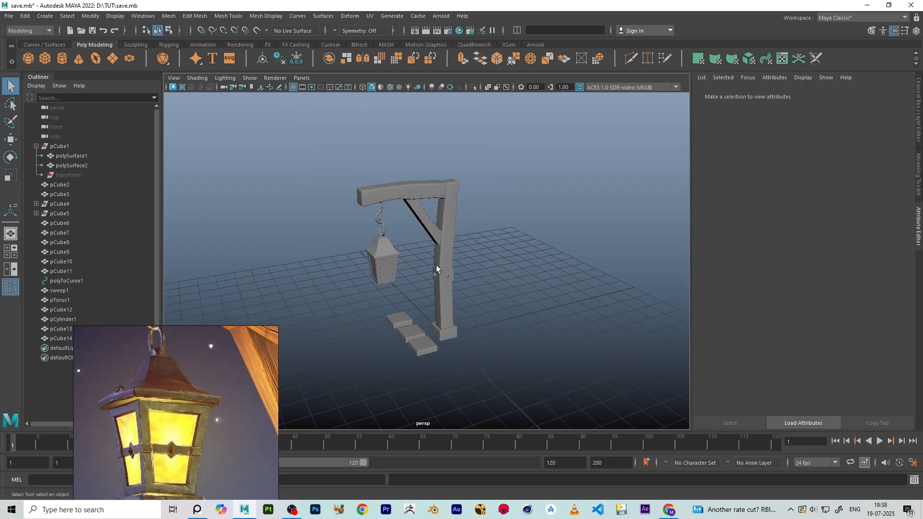
pyautogui.keyDown('alt'); pyautogui.moveTo(436, 265); pyautogui.dragTo(436, 240, button='middle'); pyautogui.keyUp('alt')
# - Compare the lantern roof with and without smooth mesh preview
pyautogui.click(391, 216)
pyautogui.scroll(2, 391, 216)
pyautogui.scroll(3, 392, 219)
pyautogui.scroll(5, 433, 252)
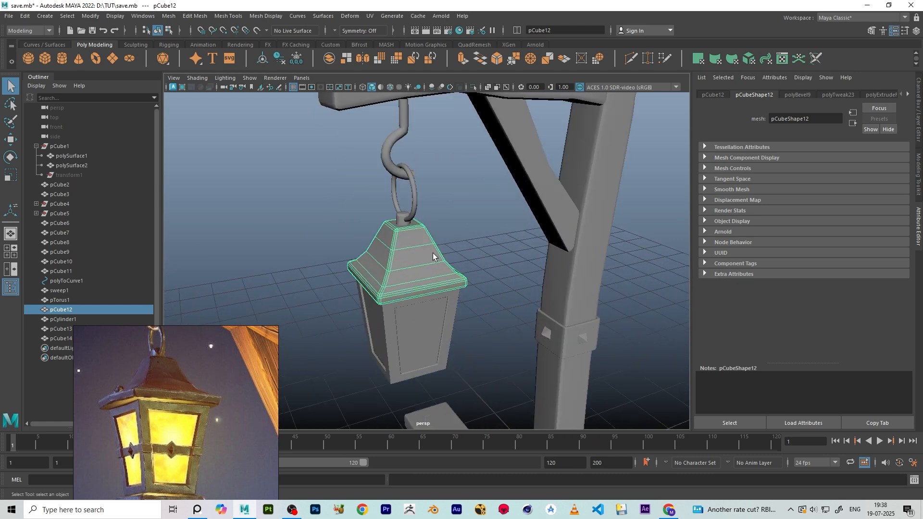
pyautogui.press('3')
pyautogui.press('1')
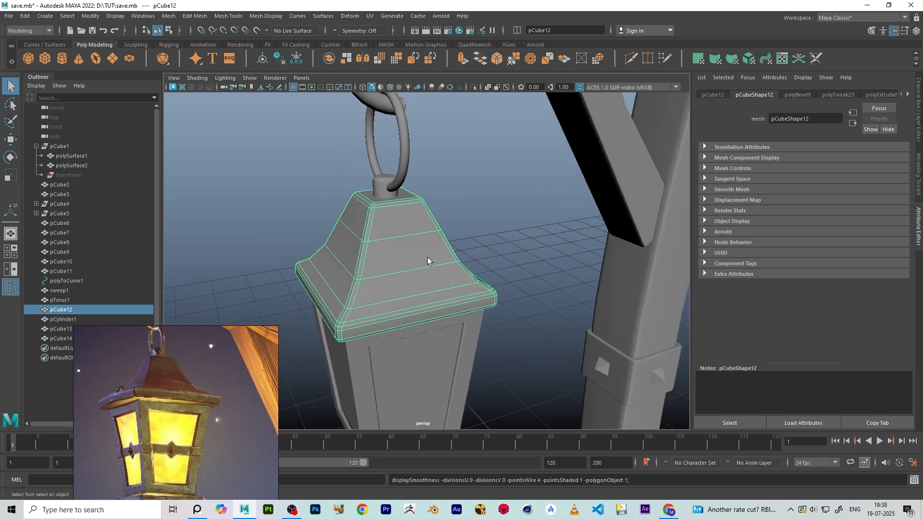
pyautogui.press('3')
pyautogui.press('1')
pyautogui.press('3')
# - Examine the shape and edges of the lantern roof from the front against the reference
pyautogui.click(471, 189)
pyautogui.keyDown('alt'); pyautogui.moveTo(471, 189); pyautogui.dragTo(466, 210); pyautogui.keyUp('alt')
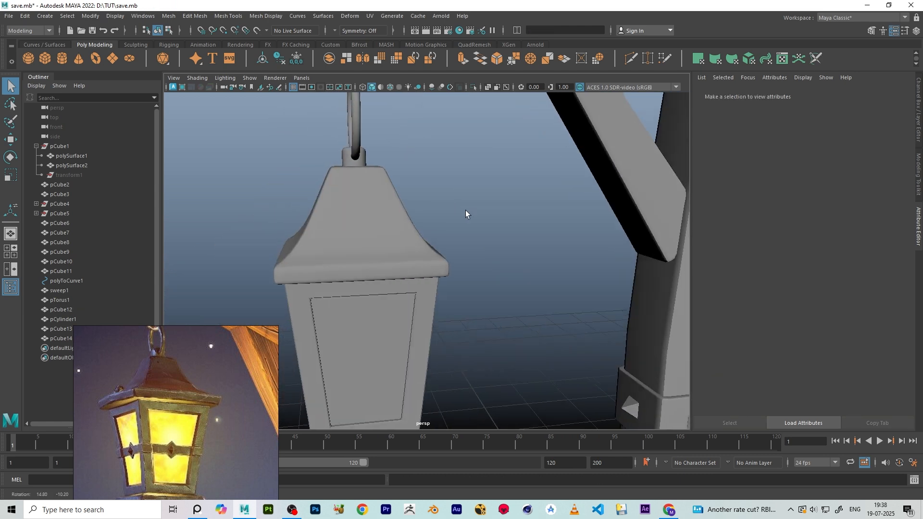
pyautogui.hotkey('ctrl', 'z')
pyautogui.hotkey('ctrl', 'z')
pyautogui.click(458, 206)
pyautogui.keyDown('alt'); pyautogui.moveTo(399, 208); pyautogui.dragTo(391, 255); pyautogui.keyUp('alt')
pyautogui.click(449, 220)
pyautogui.click(505, 207)
pyautogui.click(382, 222)
pyautogui.press('1')
pyautogui.scroll(-4, 392, 255)
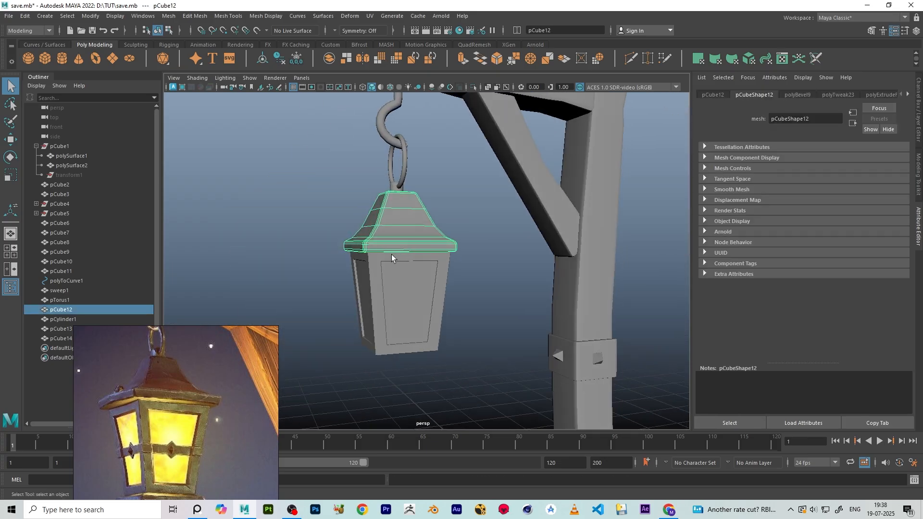
# - Isolate the lantern frame to inspect its openings and bevels, and restore the full scene
pyautogui.scroll(3, 385, 260)
pyautogui.click(385, 261)
pyautogui.keyDown('alt'); pyautogui.moveTo(385, 261); pyautogui.dragTo(394, 247, button='middle'); pyautogui.keyUp('alt')
pyautogui.hotkey('ctrl', '1')
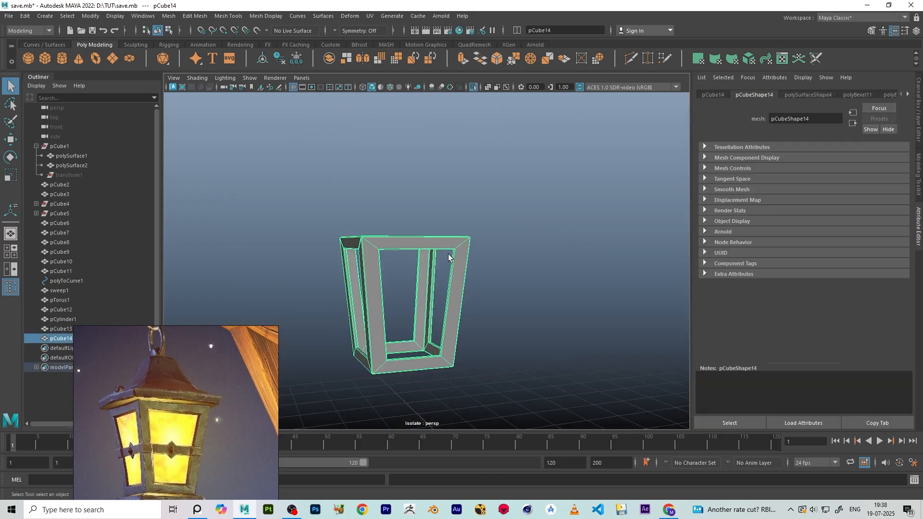
pyautogui.keyDown('alt'); pyautogui.moveTo(442, 256); pyautogui.dragTo(408, 255); pyautogui.keyUp('alt')
pyautogui.click(492, 212)
pyautogui.click(380, 224)
pyautogui.hotkey('ctrl', '1')
pyautogui.scroll(-5, 409, 255)
pyautogui.keyDown('alt'); pyautogui.moveTo(505, 192); pyautogui.dragTo(487, 252, button='middle'); pyautogui.keyUp('alt')
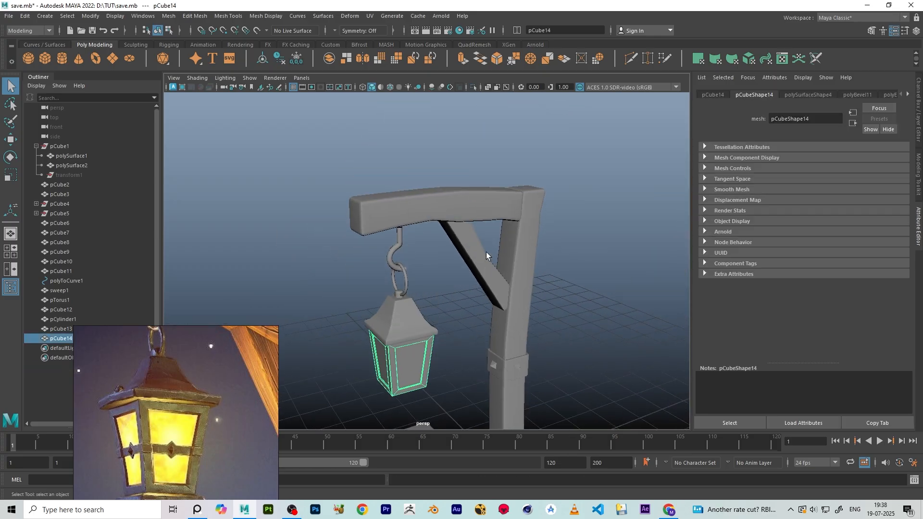
# - Inspect the horizontal beam's edge loops in wireframe and return it to shaded, unsmoothed display
pyautogui.keyDown('alt'); pyautogui.moveTo(487, 252); pyautogui.dragTo(454, 231); pyautogui.keyUp('alt')
pyautogui.keyDown('alt'); pyautogui.moveTo(455, 231); pyautogui.dragTo(455, 271, button='middle'); pyautogui.keyUp('alt')
pyautogui.scroll(3, 435, 249)
pyautogui.click(433, 250)
pyautogui.scroll(1, 421, 248)
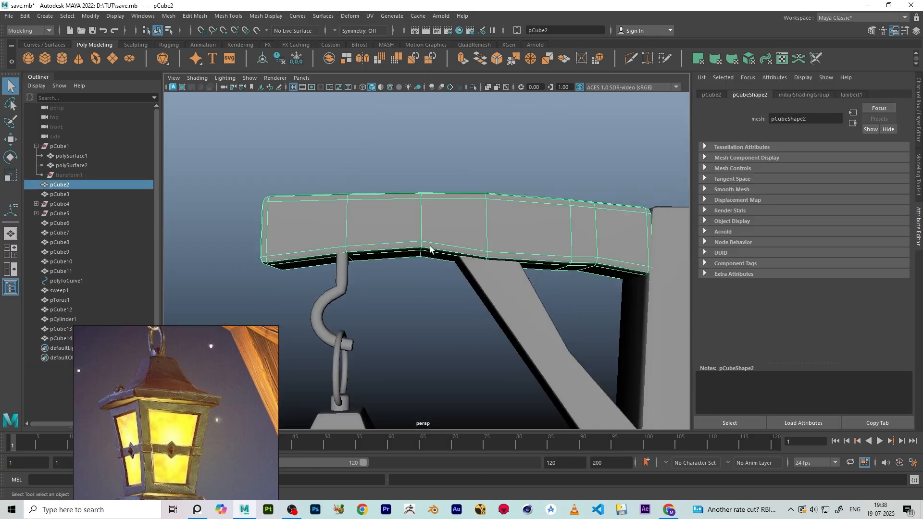
pyautogui.press('4')
pyautogui.click(448, 213)
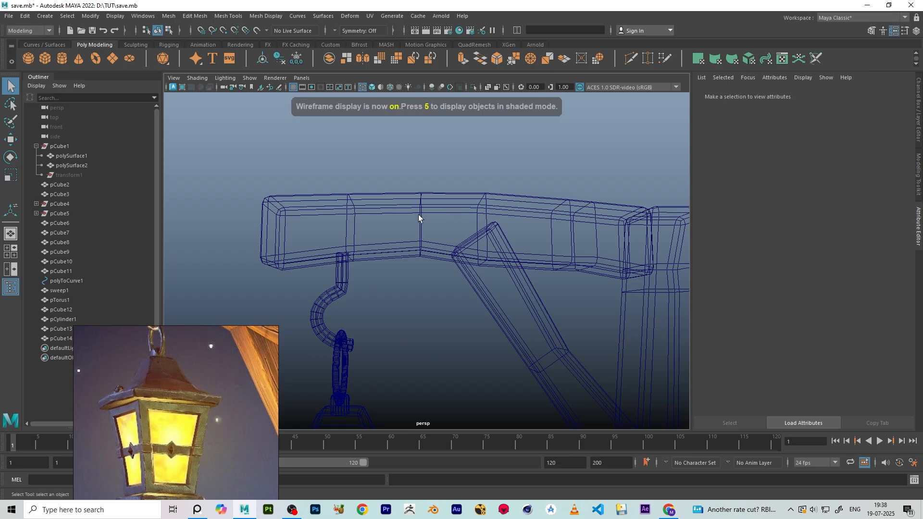
pyautogui.click(419, 211)
pyautogui.press('5')
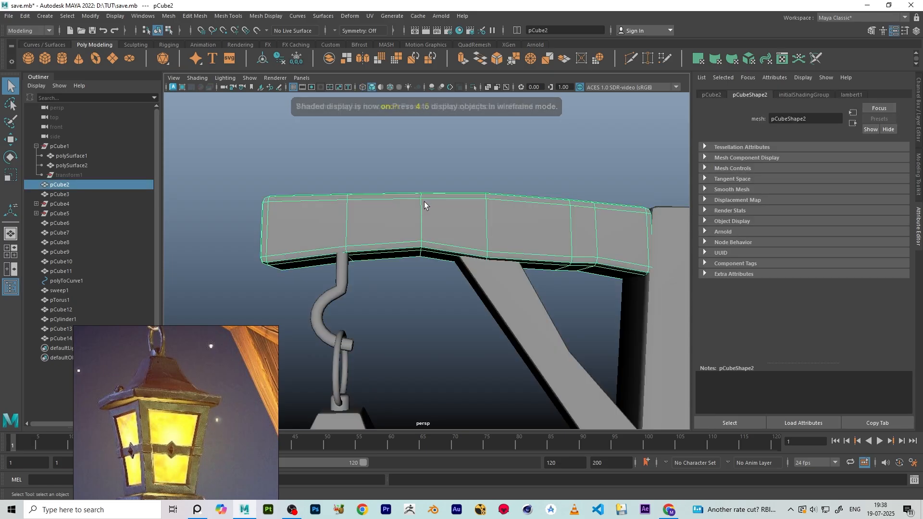
pyautogui.click(418, 171)
pyautogui.click(431, 233)
pyautogui.press('1')
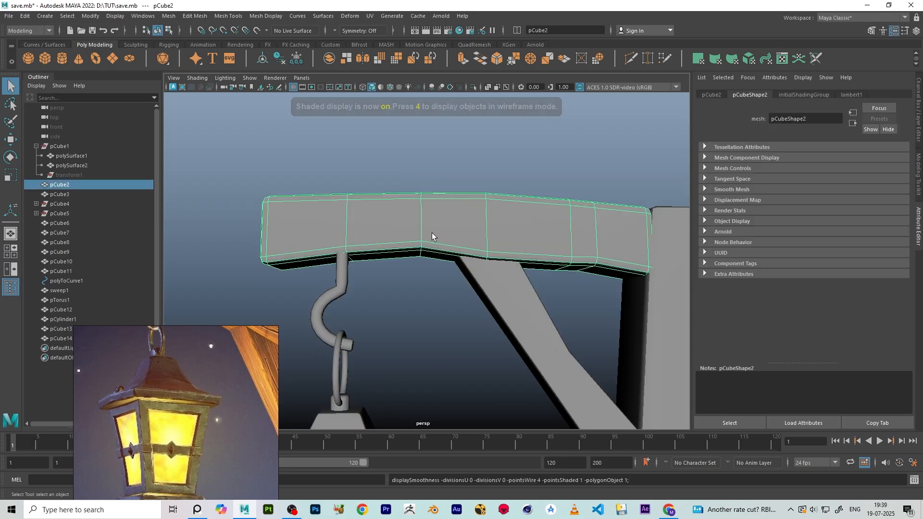
# - Bevel the edge loop at the middle bend of the horizontal beam with a fraction of 0.04
pyautogui.keyDown('alt'); pyautogui.moveTo(431, 233); pyautogui.dragTo(446, 211, button='right'); pyautogui.keyUp('alt')
pyautogui.doubleClick(417, 210)
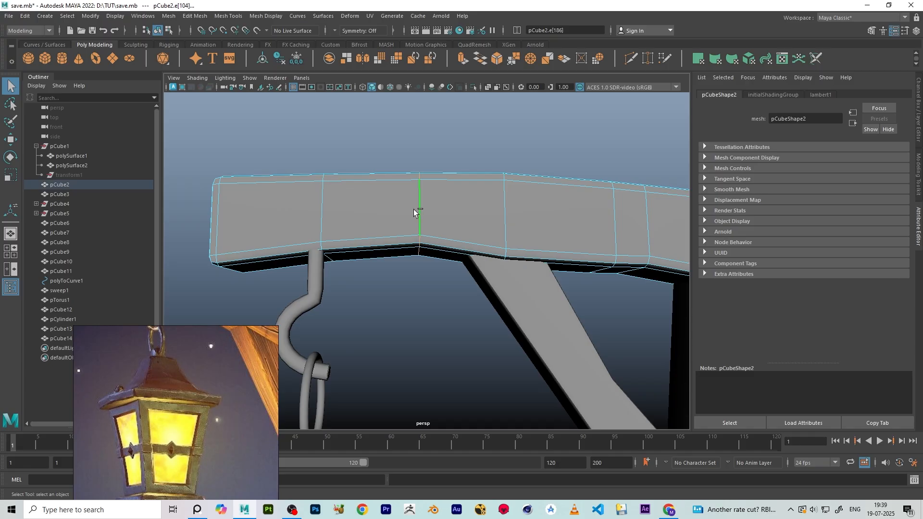
pyautogui.hotkey('ctrl', 'b')
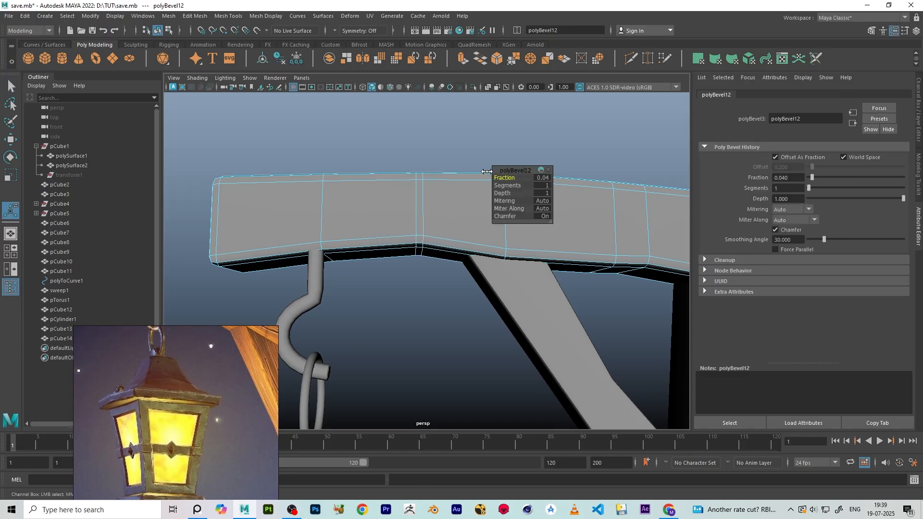
pyautogui.press('q')
pyautogui.click(464, 128)
pyautogui.keyDown('alt'); pyautogui.moveTo(455, 166); pyautogui.dragTo(462, 181); pyautogui.keyUp('alt')
pyautogui.moveTo(462, 181); pyautogui.dragTo(501, 154, button='right')
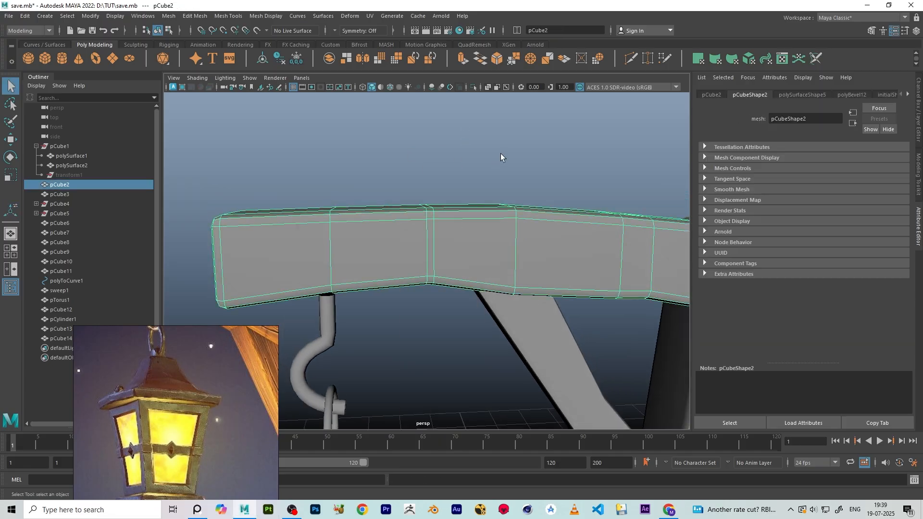
# - Examine the horizontal beam with smooth mesh preview, checking the sharpened bend along its underside
pyautogui.click(501, 154)
pyautogui.keyDown('alt'); pyautogui.moveTo(485, 193); pyautogui.dragTo(434, 216); pyautogui.keyUp('alt')
pyautogui.click(466, 223)
pyautogui.click(501, 172)
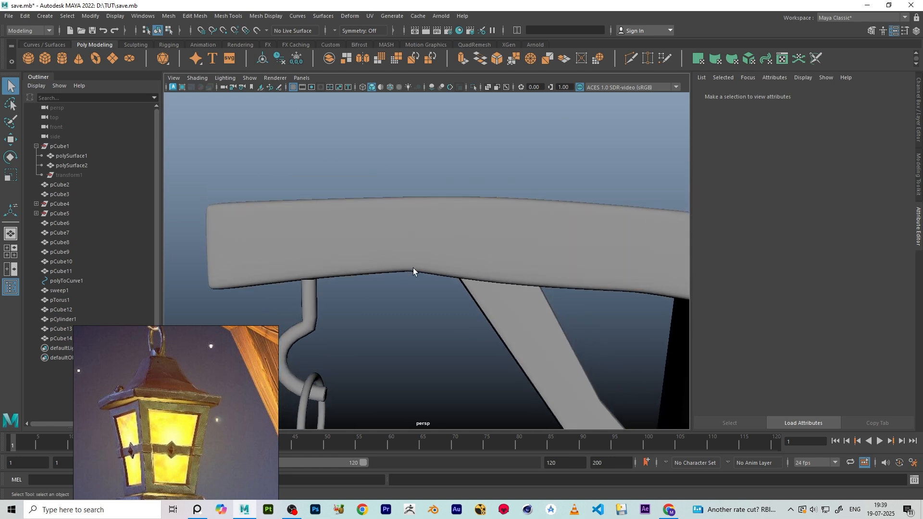
pyautogui.click(415, 240)
pyautogui.scroll(-5, 457, 206)
pyautogui.click(457, 192)
pyautogui.keyDown('alt'); pyautogui.moveTo(525, 217); pyautogui.dragTo(501, 163, button='middle'); pyautogui.keyUp('alt')
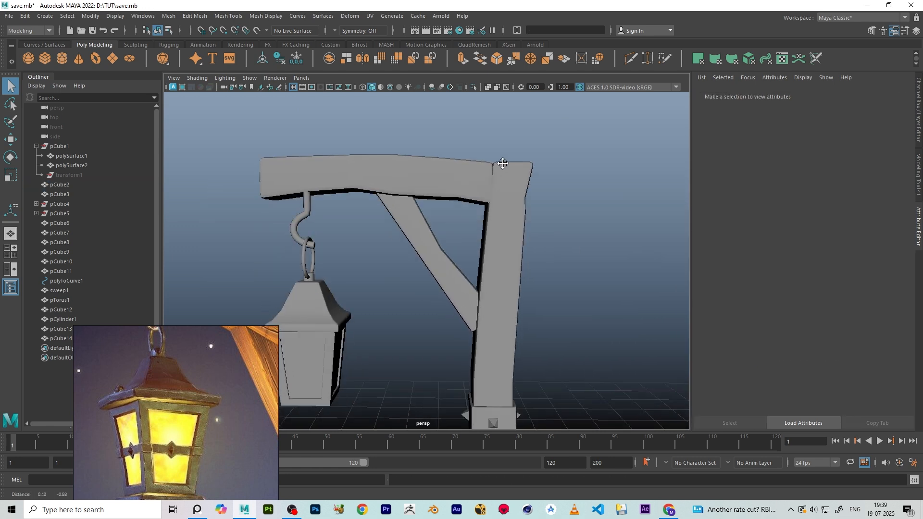
# - Bevel the post's edge loop at the upper bend beside the beam with a fraction of 0.1
pyautogui.click(493, 211)
pyautogui.scroll(3, 489, 212)
pyautogui.keyDown('alt'); pyautogui.moveTo(488, 212); pyautogui.dragTo(426, 207, button='middle'); pyautogui.keyUp('alt')
pyautogui.scroll(4, 527, 192)
pyautogui.moveTo(496, 126); pyautogui.dragTo(496, 127, button='right')
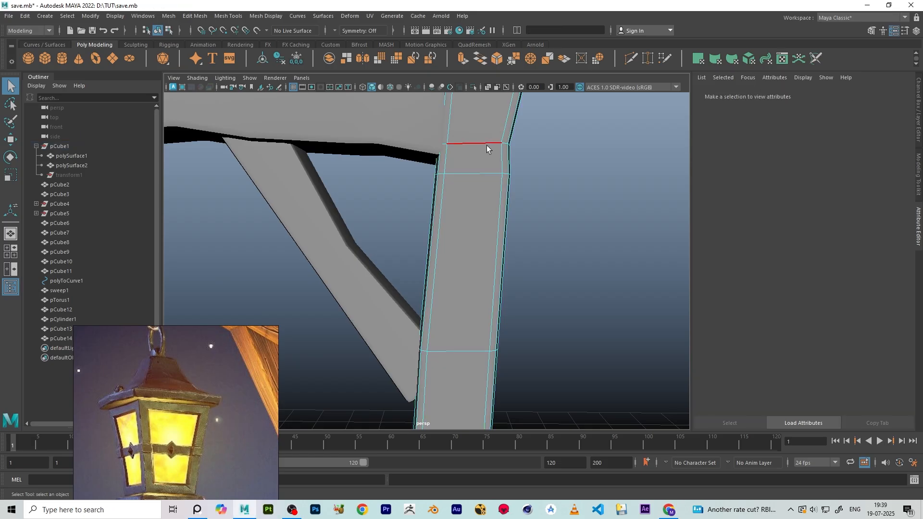
pyautogui.click(486, 146)
pyautogui.hotkey('ctrl', 'b')
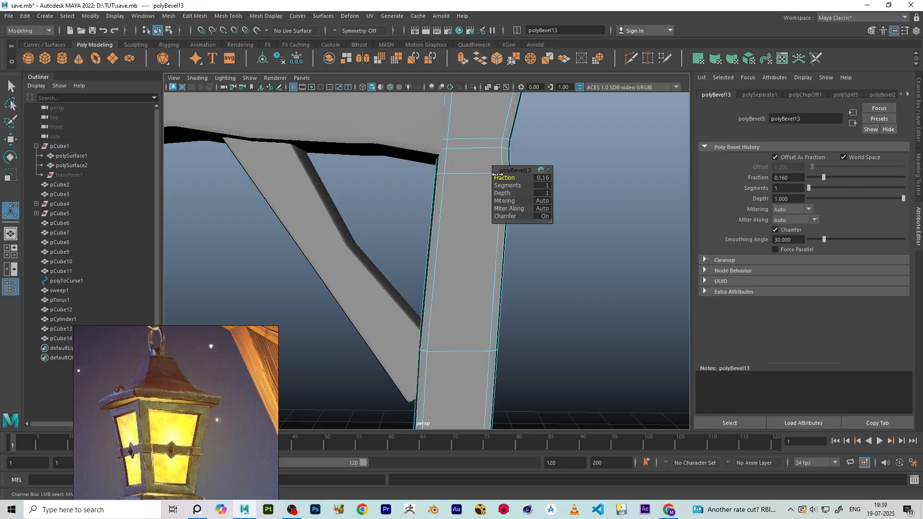
pyautogui.moveTo(497, 175); pyautogui.dragTo(485, 170)
# - Bevel the post's edge loop just above the metal band and return to object selection
pyautogui.scroll(-5, 484, 169)
pyautogui.keyDown('alt'); pyautogui.moveTo(459, 268); pyautogui.dragTo(421, 148, button='middle'); pyautogui.keyUp('alt')
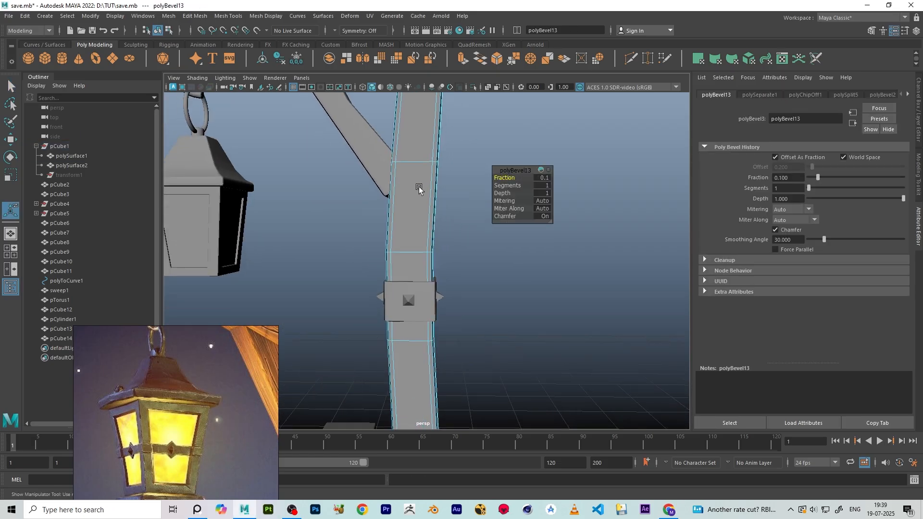
pyautogui.click(414, 250)
pyautogui.hotkey('ctrl', 'b')
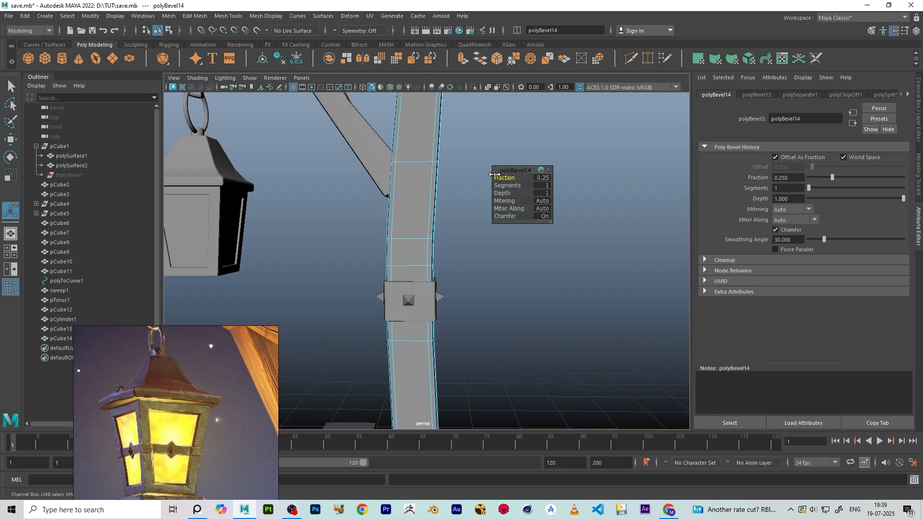
pyautogui.scroll(-5, 480, 175)
pyautogui.keyDown('alt'); pyautogui.moveTo(444, 199); pyautogui.dragTo(442, 177, button='middle'); pyautogui.keyUp('alt')
pyautogui.moveTo(441, 177); pyautogui.dragTo(488, 128, button='right')
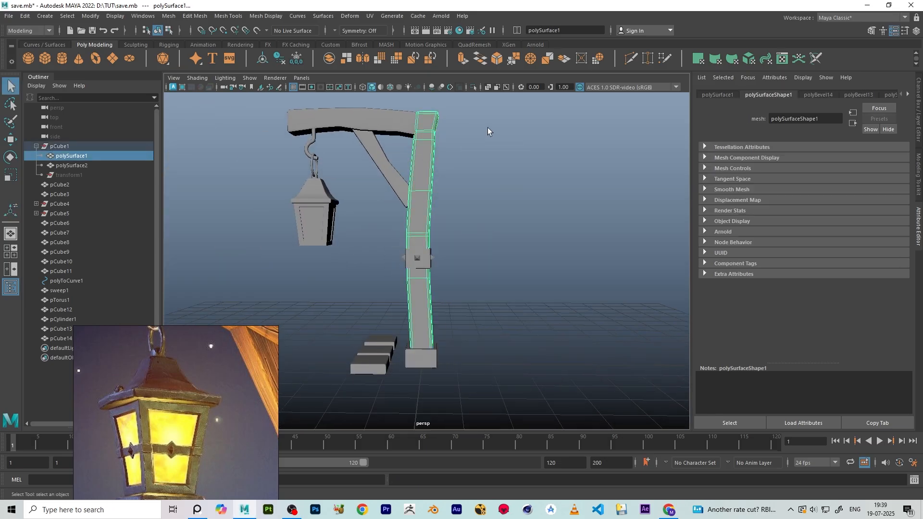
# - Turn on smooth mesh preview for the vertical post and check its bends
pyautogui.press('3')
pyautogui.click(489, 132)
pyautogui.keyDown('alt'); pyautogui.moveTo(489, 166); pyautogui.dragTo(436, 172); pyautogui.keyUp('alt')
pyautogui.click(417, 187)
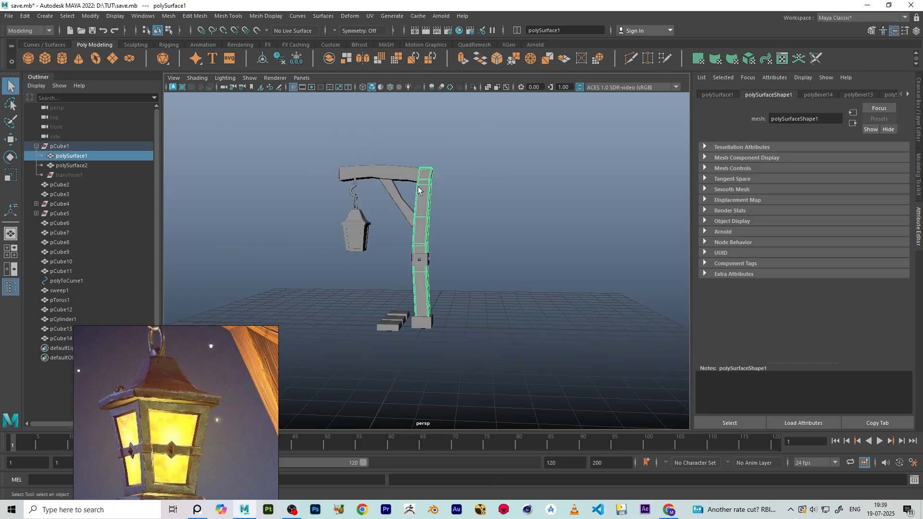
pyautogui.scroll(10, 446, 267)
# - Turn on smooth mesh preview for the metal band around the post and check its pyramid stud
pyautogui.click(423, 239)
pyautogui.keyDown('alt'); pyautogui.moveTo(419, 236); pyautogui.dragTo(441, 255); pyautogui.keyUp('alt')
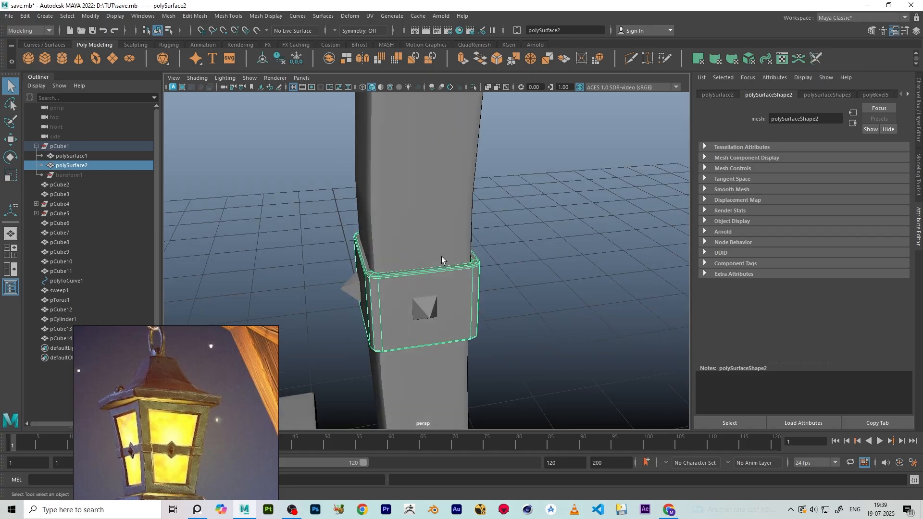
pyautogui.click(508, 251)
pyautogui.keyDown('alt'); pyautogui.moveTo(509, 251); pyautogui.dragTo(463, 292); pyautogui.keyUp('alt')
pyautogui.click(457, 268)
pyautogui.click(463, 292)
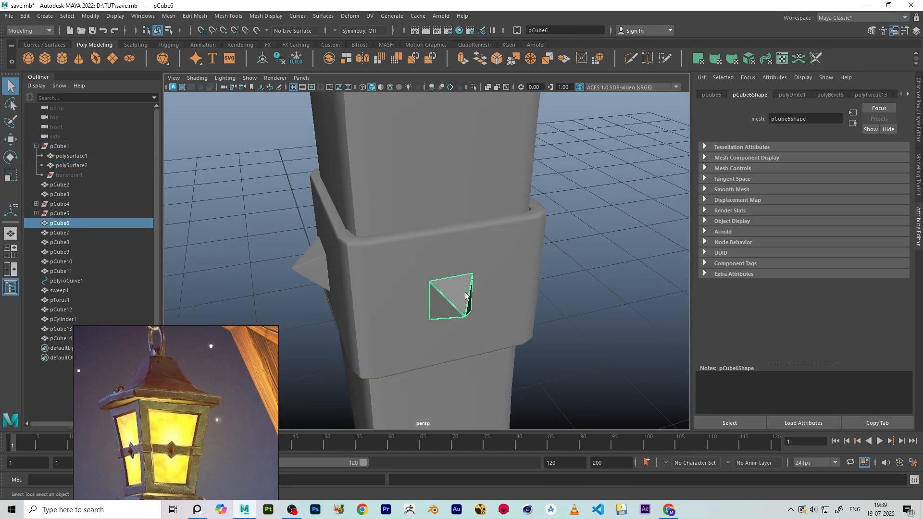
pyautogui.click(581, 268)
pyautogui.keyDown('alt'); pyautogui.moveTo(582, 269); pyautogui.dragTo(428, 250); pyautogui.keyUp('alt')
pyautogui.click(428, 250)
pyautogui.scroll(-6, 543, 217)
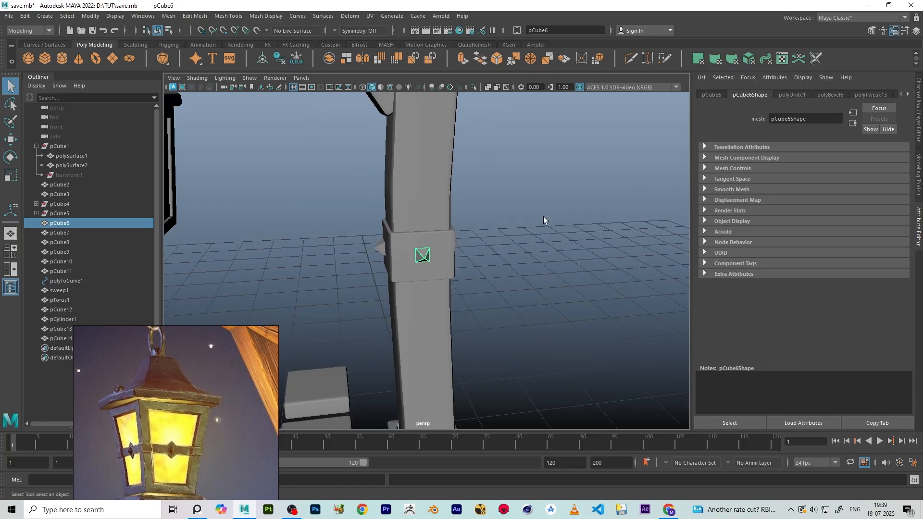
# - Examine the post's base block and the neighbouring stepping slabs up close
pyautogui.keyDown('alt'); pyautogui.moveTo(535, 205); pyautogui.dragTo(420, 233); pyautogui.keyUp('alt')
pyautogui.scroll(-6, 432, 194)
pyautogui.scroll(6, 420, 234)
pyautogui.keyDown('alt'); pyautogui.moveTo(420, 235); pyautogui.dragTo(436, 198, button='middle'); pyautogui.keyUp('alt')
pyautogui.scroll(3, 439, 238)
pyautogui.click(497, 288)
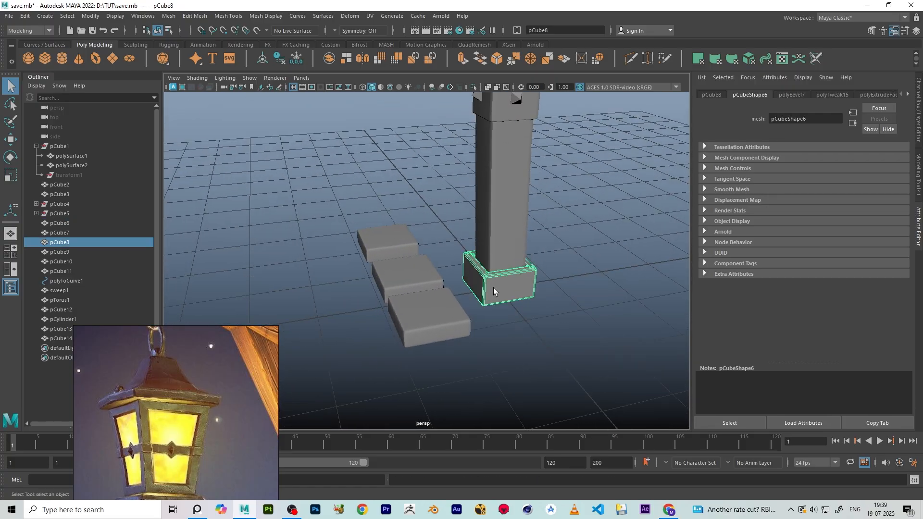
pyautogui.scroll(2, 500, 290)
pyautogui.click(578, 294)
pyautogui.keyDown('alt'); pyautogui.moveTo(578, 294); pyautogui.dragTo(420, 206); pyautogui.keyUp('alt')
pyautogui.click(535, 294)
pyautogui.scroll(-6, 509, 285)
pyautogui.scroll(4, 420, 205)
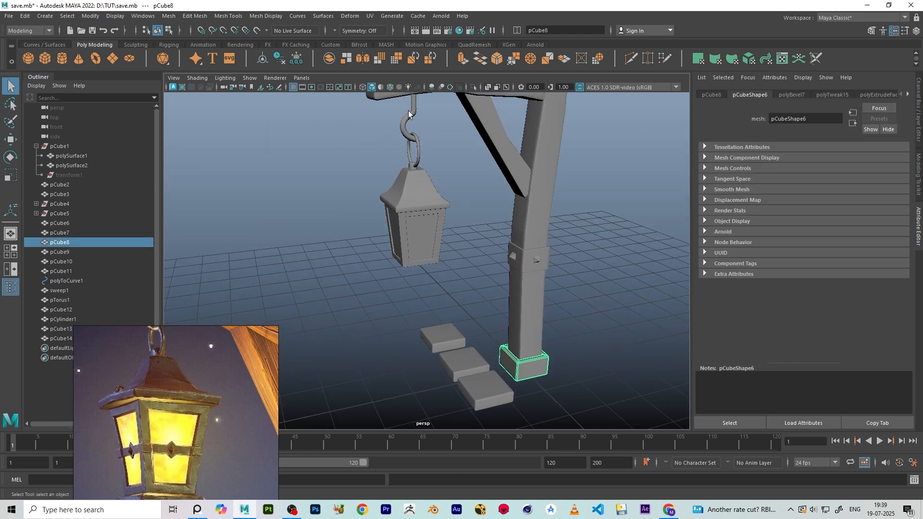
# - Examine the hook and the ring that suspend the lantern from the beam
pyautogui.scroll(-4, 409, 114)
pyautogui.click(413, 194)
pyautogui.scroll(6, 414, 192)
pyautogui.click(433, 192)
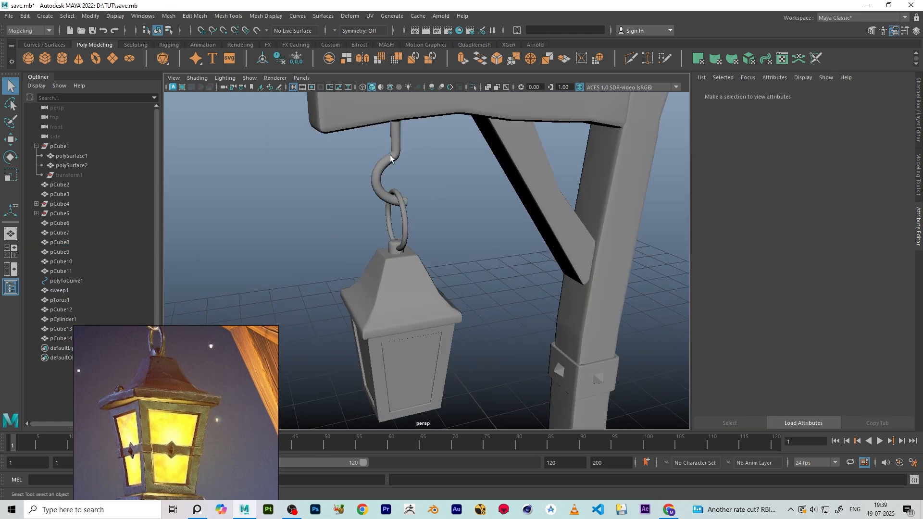
pyautogui.click(391, 157)
pyautogui.click(419, 168)
pyautogui.click(399, 243)
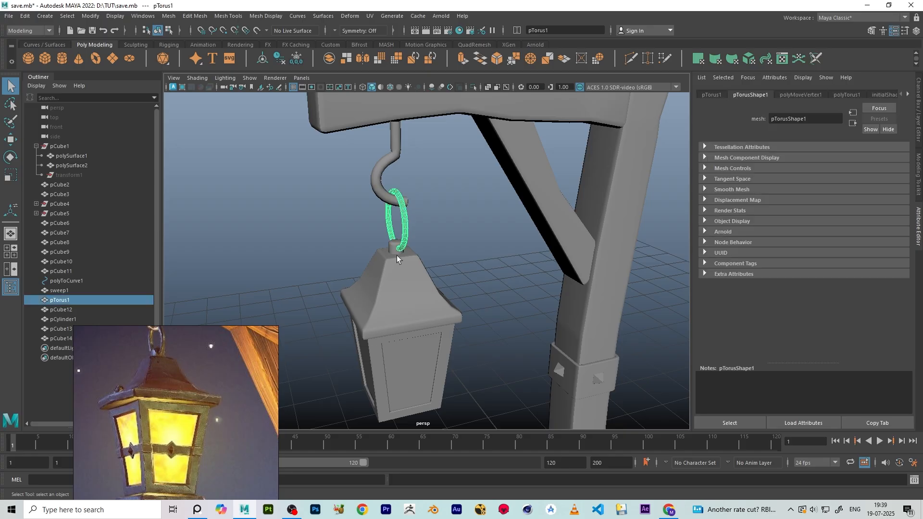
# - Turn on smooth mesh preview for the small cylinder atop the lantern roof and check it in wireframe and shaded display
pyautogui.scroll(3, 394, 248)
pyautogui.press('4')
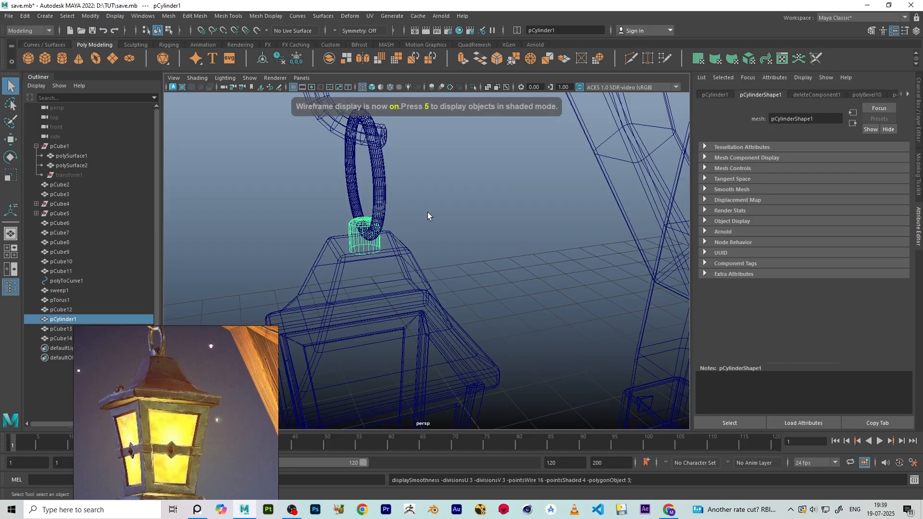
pyautogui.press('5')
pyautogui.click(422, 206)
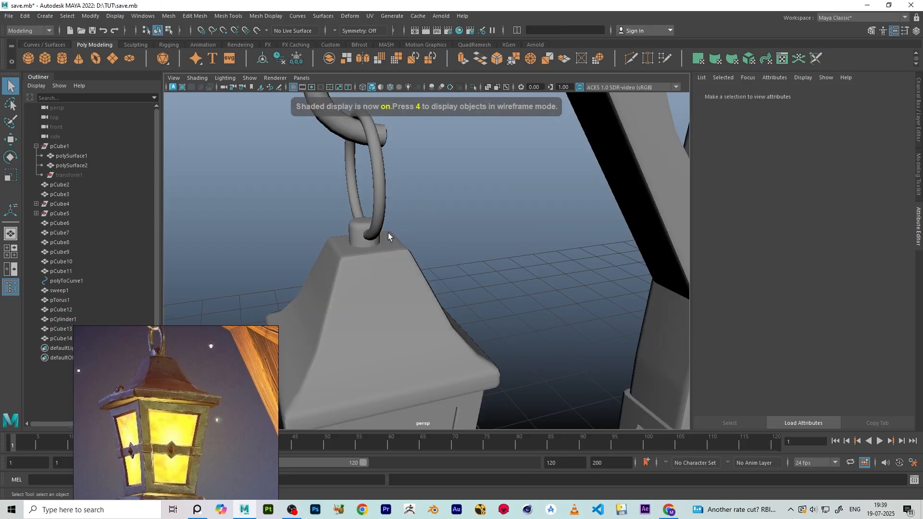
pyautogui.click(360, 226)
pyautogui.scroll(-5, 360, 229)
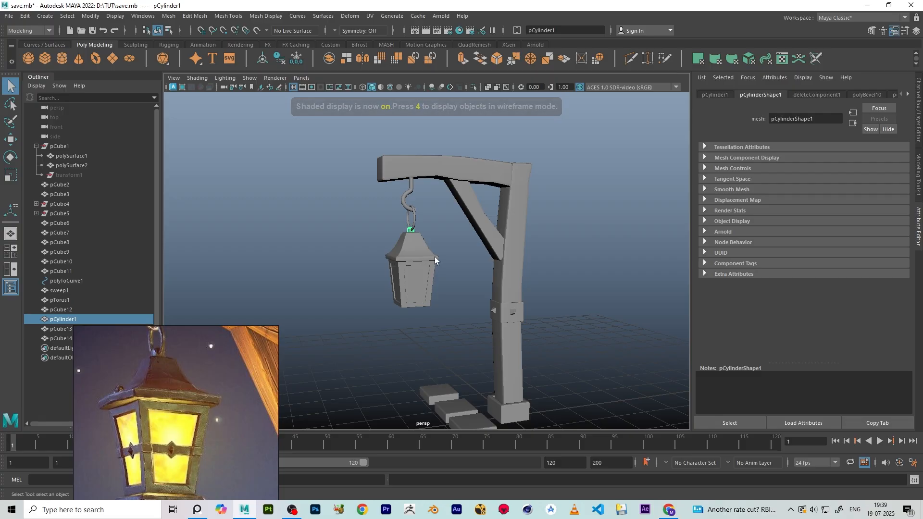
# - Isolate the lantern's window frame in the viewport
pyautogui.scroll(3, 399, 269)
pyautogui.click(388, 267)
pyautogui.scroll(-5, 336, 294)
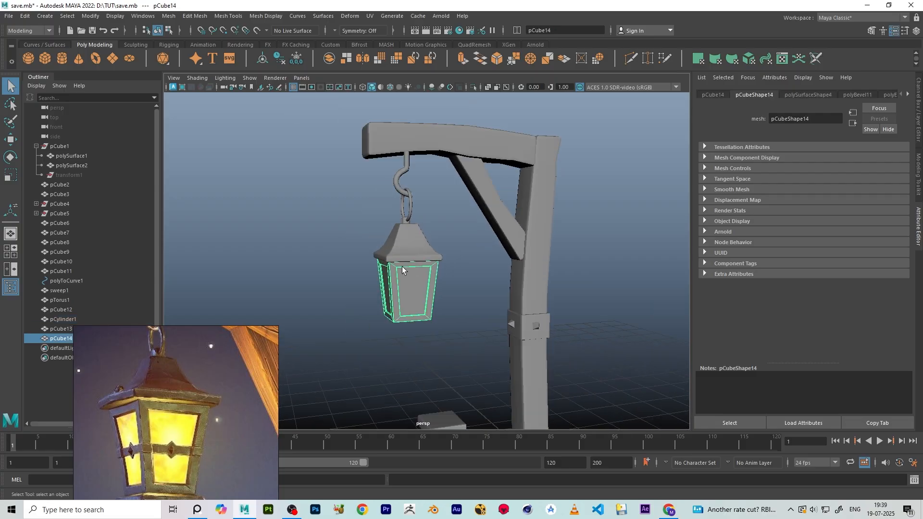
pyautogui.scroll(4, 423, 276)
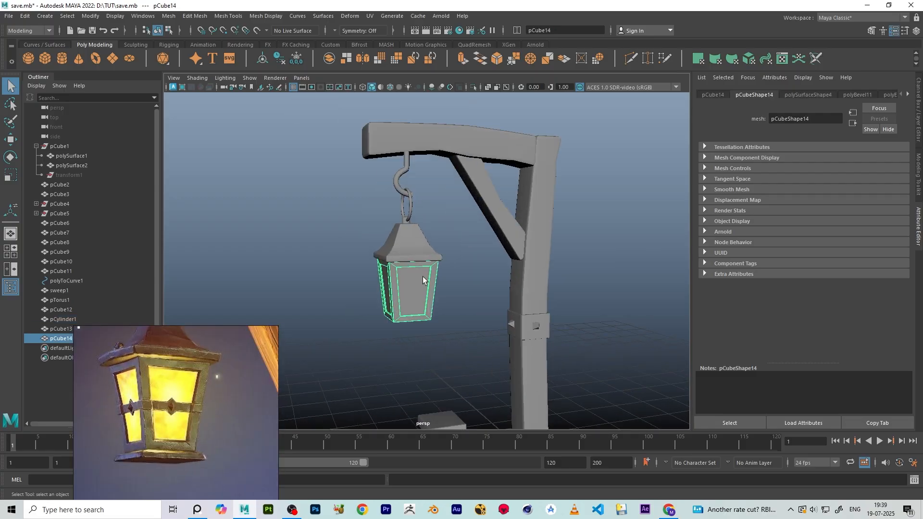
pyautogui.hotkey('ctrl', '1')
# - Use Multi-Cut to insert a supporting edge loop around the first corner post of the lantern frame, just below the top rail
pyautogui.scroll(5, 409, 243)
pyautogui.moveTo(409, 243)
pyautogui.keyDown('alt'); pyautogui.mouseDown()
pyautogui.moveTo(385, 221)
pyautogui.moveTo(399, 208)
pyautogui.moveTo(442, 226)
pyautogui.moveTo(400, 232)
pyautogui.mouseUp(); pyautogui.keyUp('alt')
pyautogui.scroll(2, 442, 226)
pyautogui.scroll(2, 442, 226)
pyautogui.scroll(3, 442, 244)
pyautogui.scroll(-5, 462, 252)
pyautogui.keyDown('alt'); pyautogui.moveTo(383, 229); pyautogui.dragTo(593, 93); pyautogui.keyUp('alt')
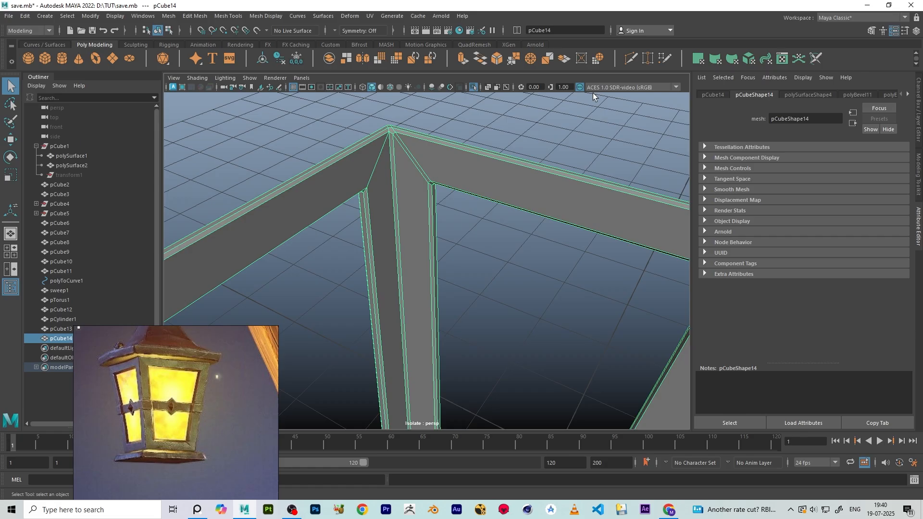
pyautogui.click(627, 58)
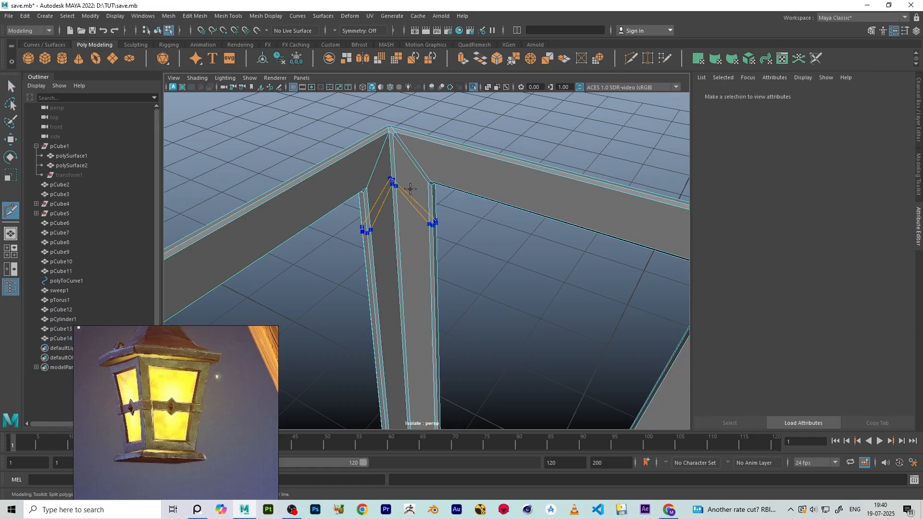
pyautogui.keyDown('alt'); pyautogui.moveTo(393, 184); pyautogui.dragTo(382, 207, button='middle'); pyautogui.keyUp('alt')
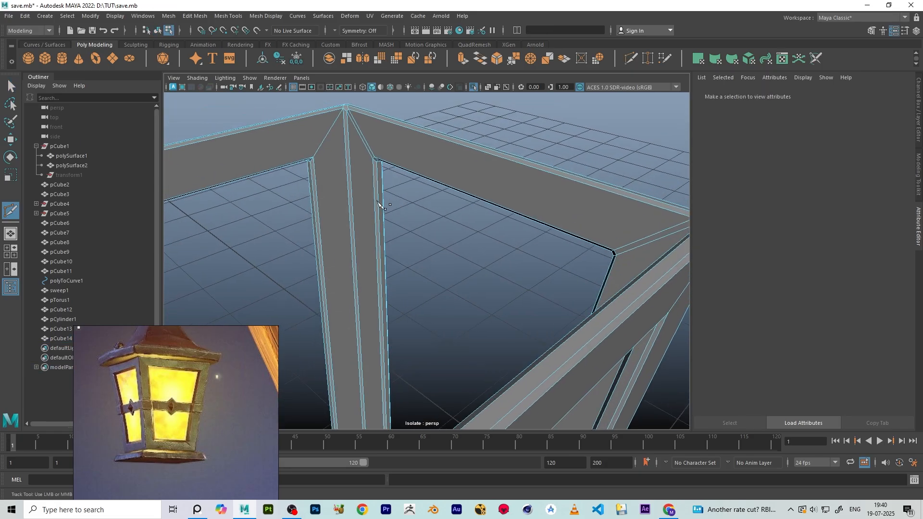
pyautogui.scroll(-6, 351, 186)
pyautogui.keyDown('alt'); pyautogui.moveTo(353, 188); pyautogui.dragTo(339, 223); pyautogui.keyUp('alt')
pyautogui.scroll(2, 409, 236)
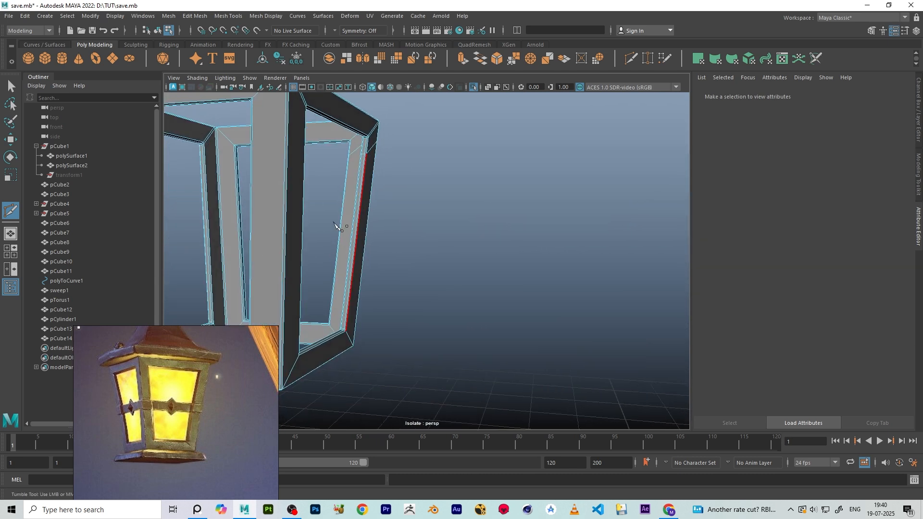
# - Insert matching supporting edge loops near the upper ends of the frame's remaining corner posts
pyautogui.keyDown('alt'); pyautogui.moveTo(339, 224); pyautogui.dragTo(347, 199, button='middle'); pyautogui.keyUp('alt')
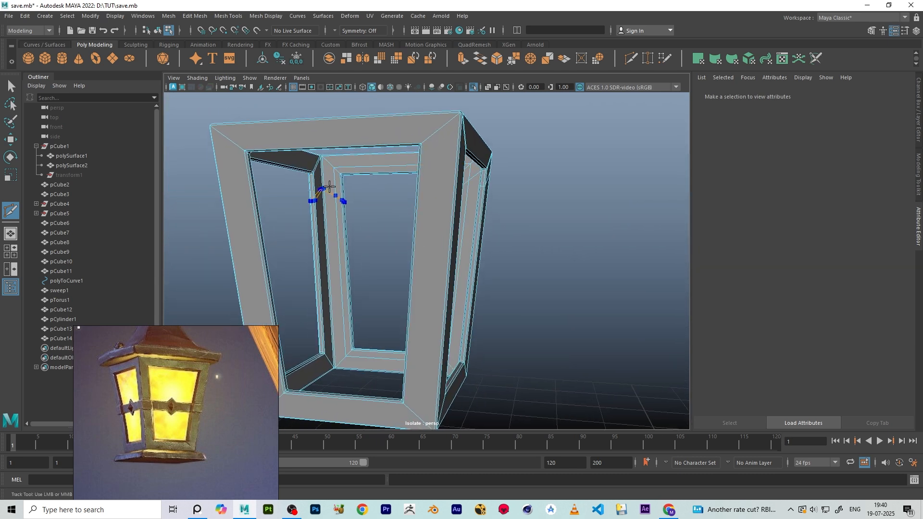
pyautogui.keyDown('ctrl'); pyautogui.click(329, 187); pyautogui.keyUp('ctrl')
pyautogui.scroll(-6, 330, 182)
pyautogui.scroll(3, 316, 237)
pyautogui.keyDown('alt'); pyautogui.moveTo(368, 225); pyautogui.dragTo(312, 207); pyautogui.keyUp('alt')
pyautogui.scroll(4, 384, 178)
pyautogui.keyDown('ctrl'); pyautogui.click(387, 168); pyautogui.keyUp('ctrl')
pyautogui.scroll(-3, 388, 169)
pyautogui.keyDown('alt'); pyautogui.moveTo(313, 207); pyautogui.dragTo(432, 221, button='middle'); pyautogui.keyUp('alt')
pyautogui.scroll(3, 438, 219)
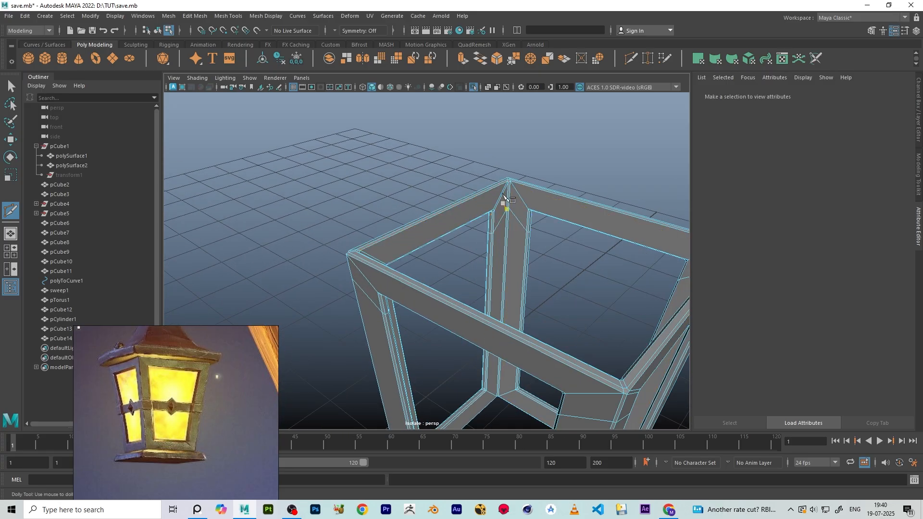
pyautogui.moveTo(505, 196); pyautogui.dragTo(579, 140, button='right')
# - Check the frame's upper corners in smooth mesh preview and return the frame to unsmoothed display
pyautogui.press('w')
pyautogui.scroll(-3, 571, 164)
pyautogui.press('3')
pyautogui.click(571, 162)
pyautogui.keyDown('alt'); pyautogui.moveTo(490, 250); pyautogui.dragTo(521, 244); pyautogui.keyUp('alt')
pyautogui.scroll(5, 481, 221)
pyautogui.click(409, 281)
pyautogui.press('1')
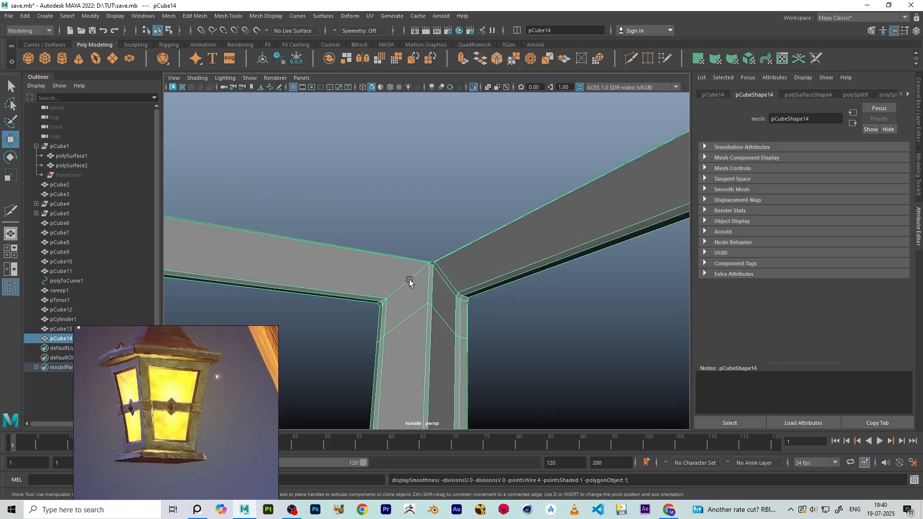
# - Cut supporting edge loops across the frame's top rails close to each corner using Multi-Cut
pyautogui.keyDown('alt'); pyautogui.moveTo(410, 281); pyautogui.dragTo(465, 266); pyautogui.keyUp('alt')
pyautogui.scroll(-4, 441, 283)
pyautogui.scroll(4, 441, 282)
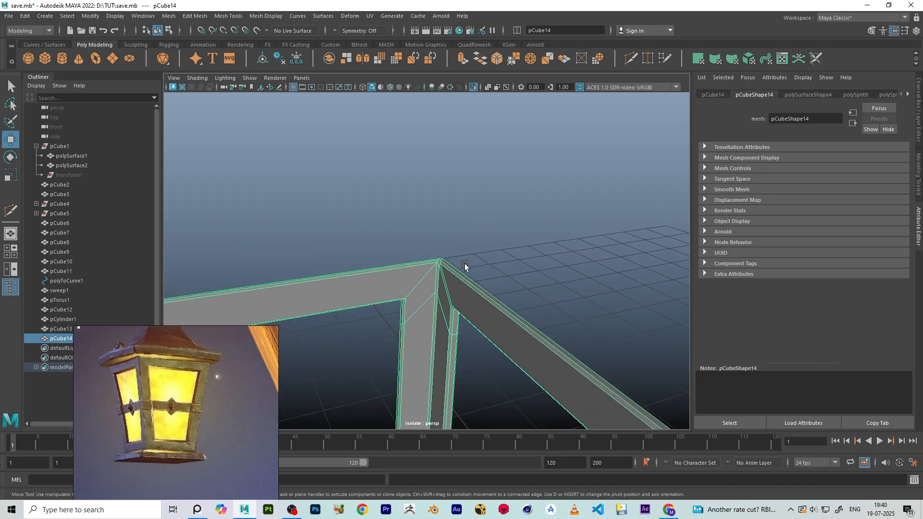
pyautogui.scroll(1, 465, 264)
pyautogui.click(350, 315)
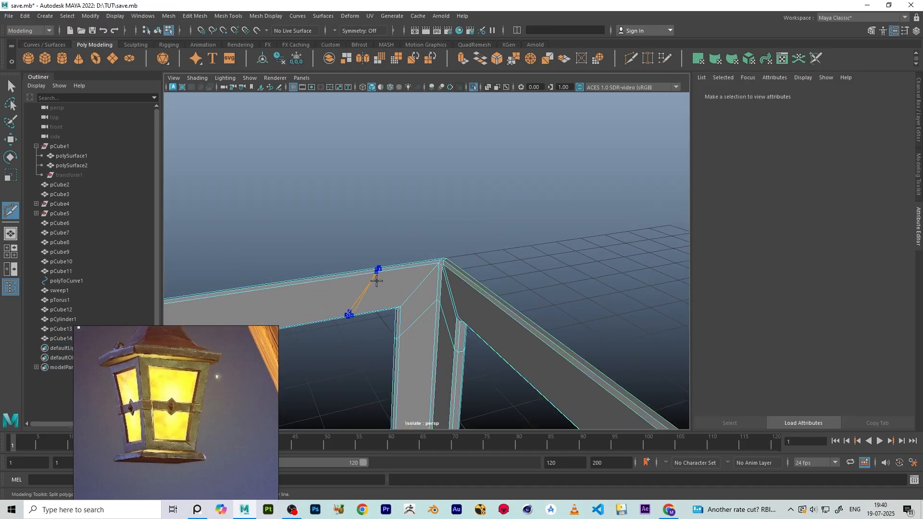
pyautogui.keyDown('alt'); pyautogui.moveTo(403, 276); pyautogui.dragTo(458, 225); pyautogui.keyUp('alt')
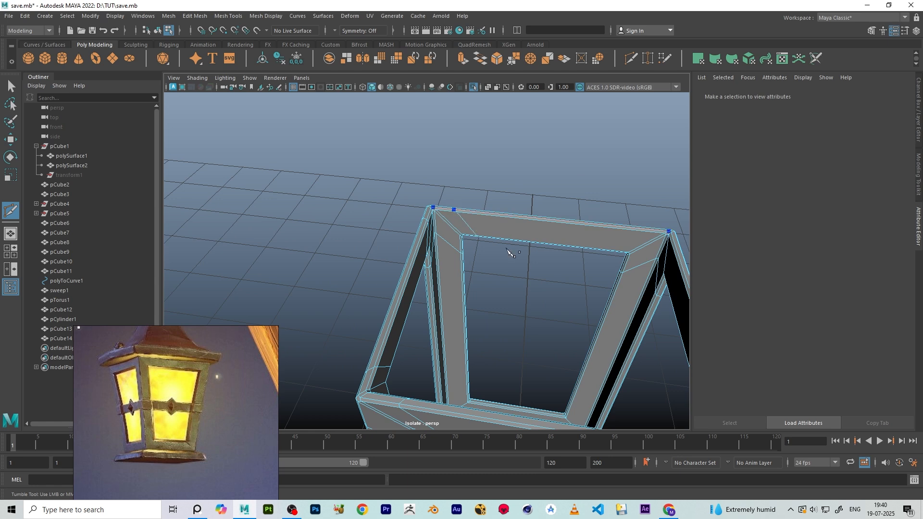
pyautogui.keyDown('alt'); pyautogui.moveTo(508, 251); pyautogui.dragTo(417, 210); pyautogui.keyUp('alt')
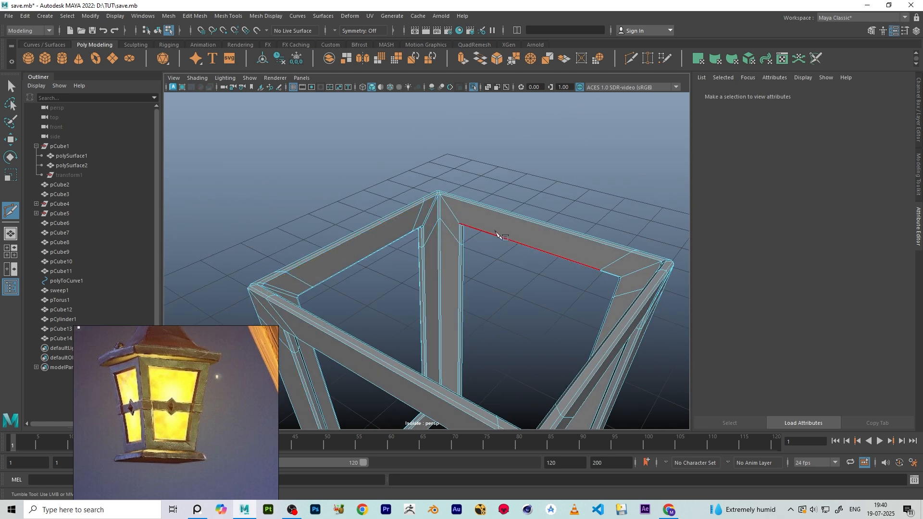
pyautogui.keyDown('alt'); pyautogui.moveTo(498, 234); pyautogui.dragTo(472, 207); pyautogui.keyUp('alt')
pyautogui.click(468, 205)
pyautogui.press('Return')
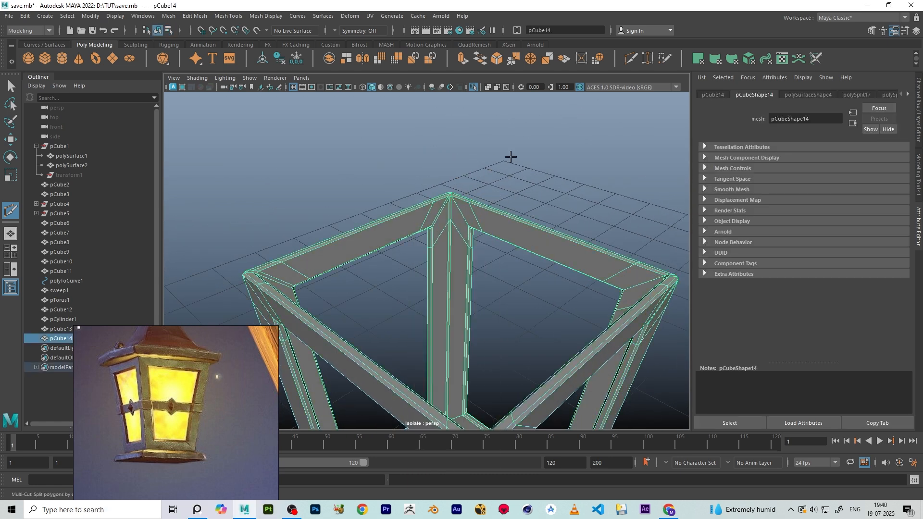
# - Preview the lantern frame smoothed and compare its top corners and bottom rails in wireframe and shaded display
pyautogui.press('3')
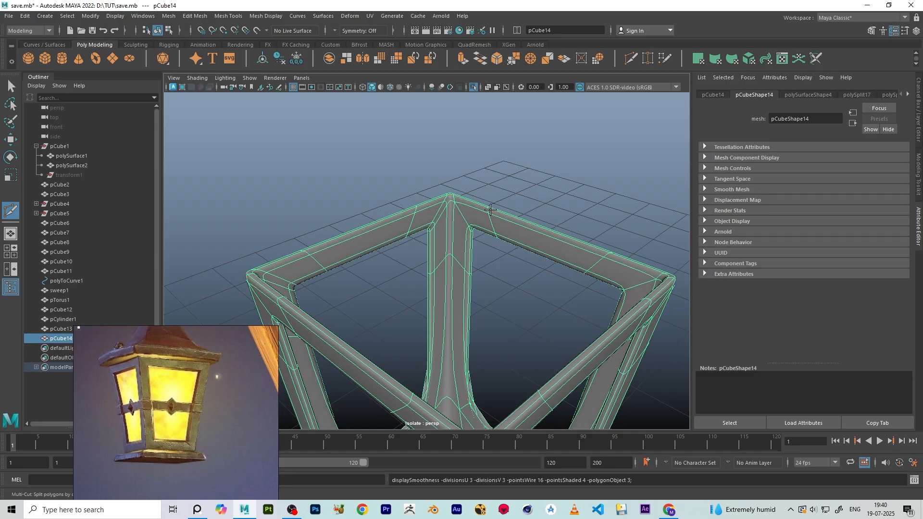
pyautogui.press('2')
pyautogui.click(477, 192)
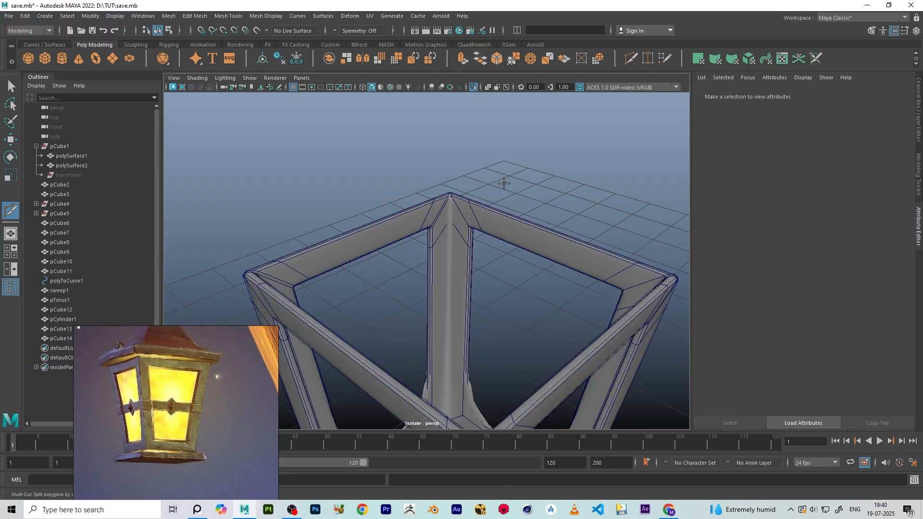
pyautogui.click(440, 210)
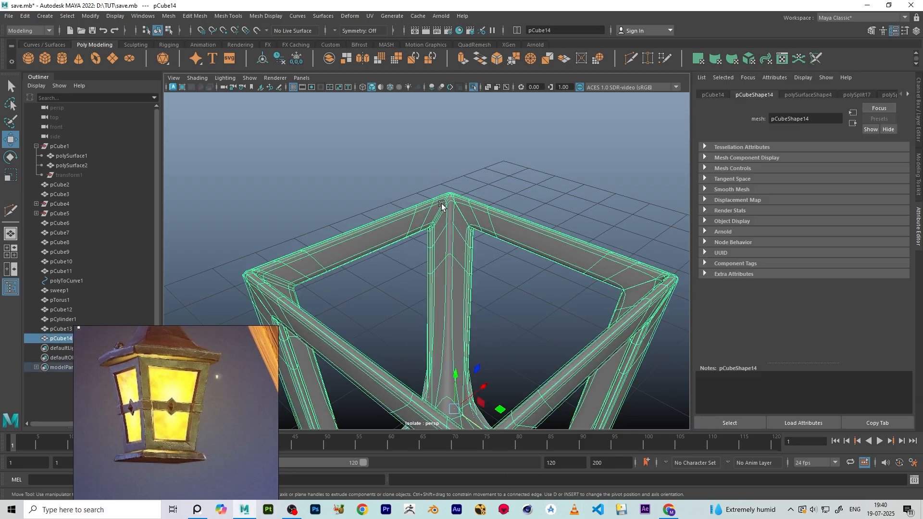
pyautogui.press('3')
pyautogui.press('4')
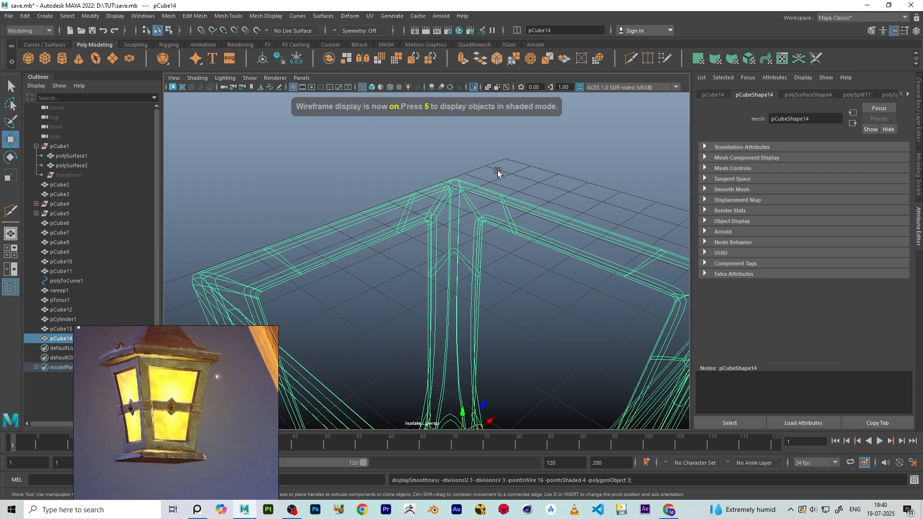
pyautogui.press('5')
pyautogui.click(499, 171)
pyautogui.scroll(-6, 509, 177)
pyautogui.keyDown('alt'); pyautogui.moveTo(499, 171); pyautogui.dragTo(410, 270); pyautogui.keyUp('alt')
pyautogui.scroll(3, 439, 264)
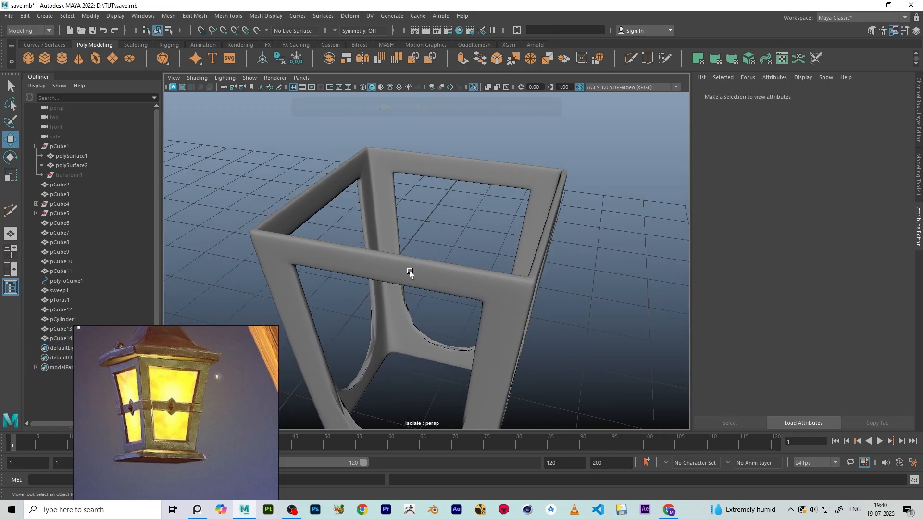
# - Turn off the frame's smooth preview and cut supporting edge loops on the post and rails meeting at the first bottom corner
pyautogui.click(410, 270)
pyautogui.press('1')
pyautogui.scroll(-5, 412, 273)
pyautogui.keyDown('alt'); pyautogui.moveTo(422, 301); pyautogui.dragTo(603, 91); pyautogui.keyUp('alt')
pyautogui.scroll(5, 501, 210)
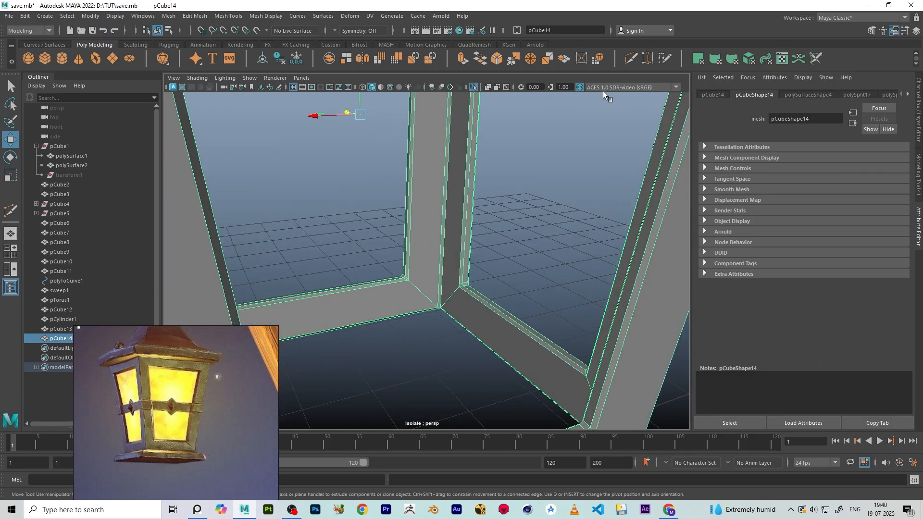
pyautogui.click(635, 56)
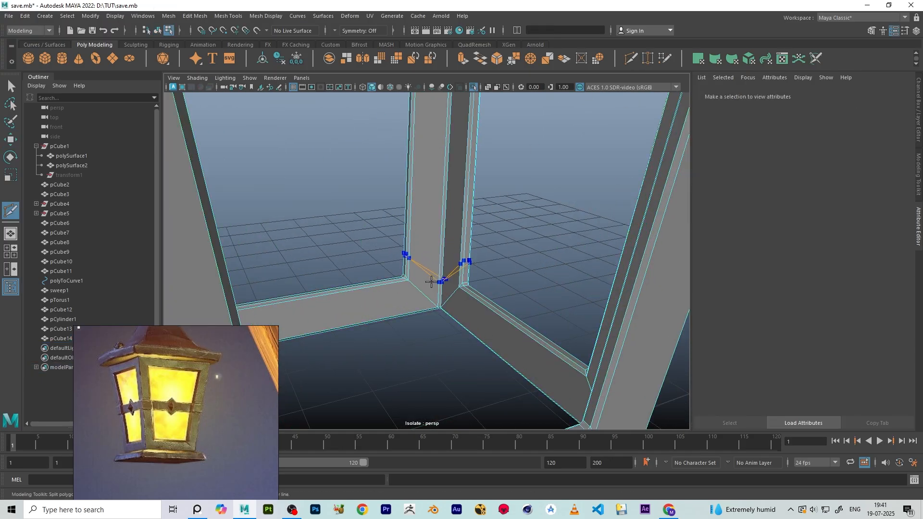
pyautogui.keyDown('ctrl'); pyautogui.click(410, 304); pyautogui.keyUp('ctrl')
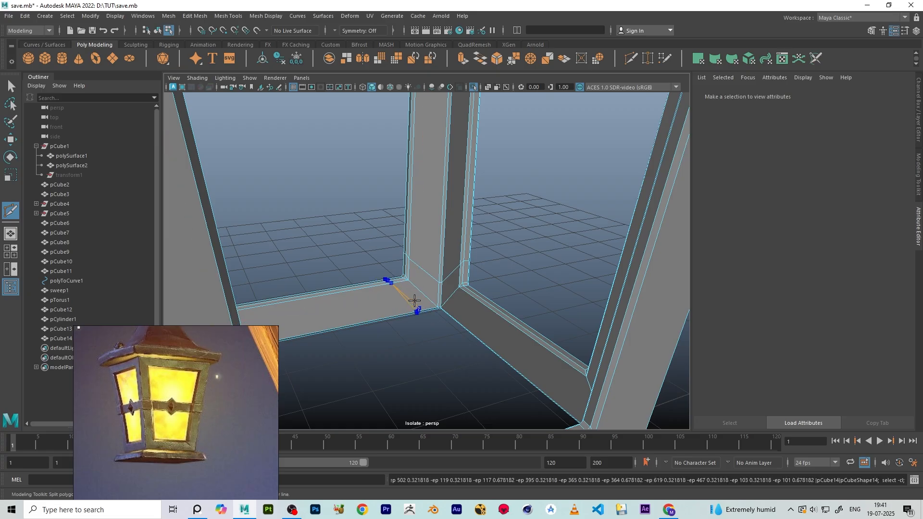
pyautogui.keyDown('ctrl'); pyautogui.click(397, 282); pyautogui.keyUp('ctrl')
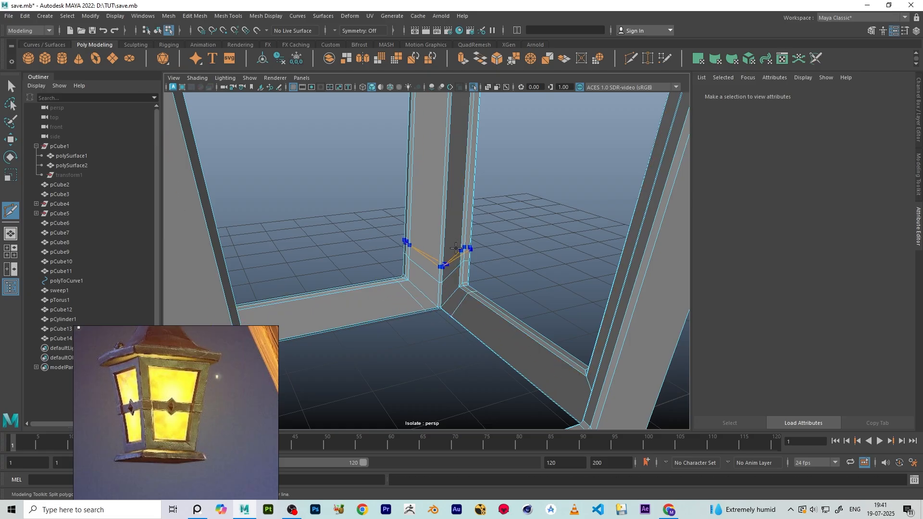
pyautogui.keyDown('alt'); pyautogui.moveTo(455, 248); pyautogui.dragTo(466, 291); pyautogui.keyUp('alt')
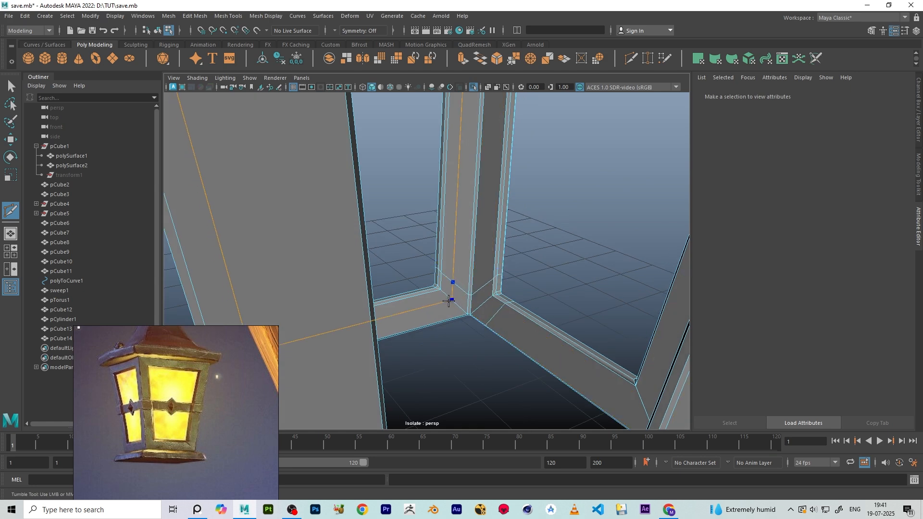
# - Add matching supporting edge loops on the posts and rails at the frame's other bottom corners
pyautogui.keyDown('ctrl'); pyautogui.click(429, 306); pyautogui.keyUp('ctrl')
pyautogui.scroll(-5, 429, 306)
pyautogui.keyDown('alt'); pyautogui.moveTo(428, 306); pyautogui.dragTo(545, 315); pyautogui.keyUp('alt')
pyautogui.scroll(5, 451, 278)
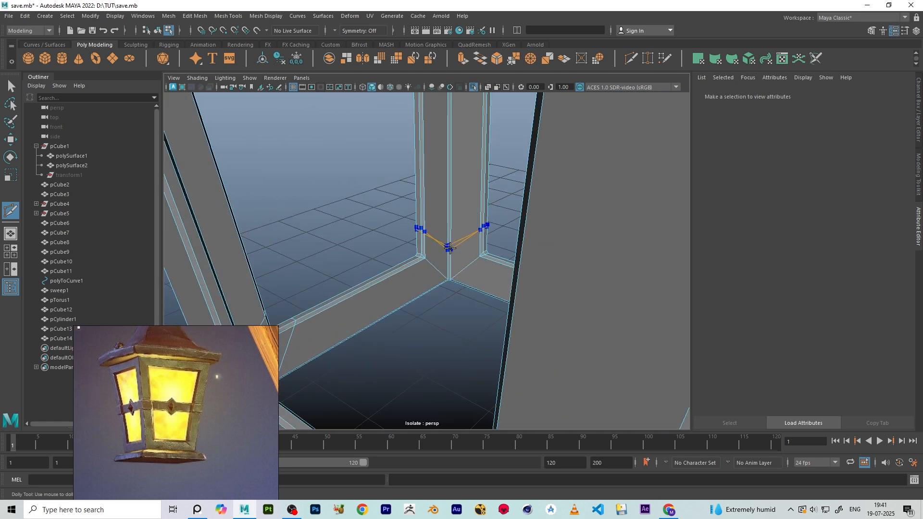
pyautogui.keyDown('ctrl'); pyautogui.click(450, 257); pyautogui.keyUp('ctrl')
pyautogui.keyDown('alt'); pyautogui.moveTo(450, 257); pyautogui.dragTo(486, 266); pyautogui.keyUp('alt')
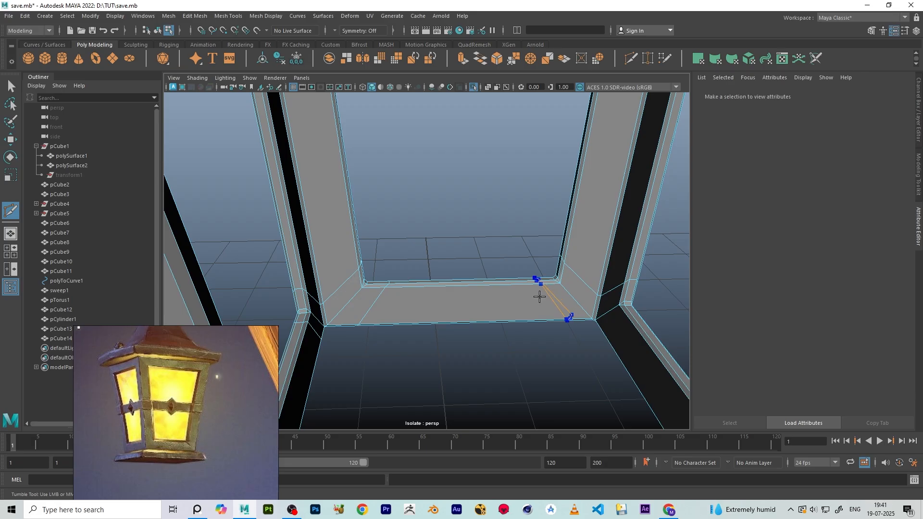
pyautogui.keyDown('ctrl'); pyautogui.click(622, 322); pyautogui.keyUp('ctrl')
pyautogui.scroll(-5, 572, 330)
pyautogui.keyDown('alt'); pyautogui.moveTo(572, 330); pyautogui.dragTo(597, 327); pyautogui.keyUp('alt')
pyautogui.scroll(5, 524, 298)
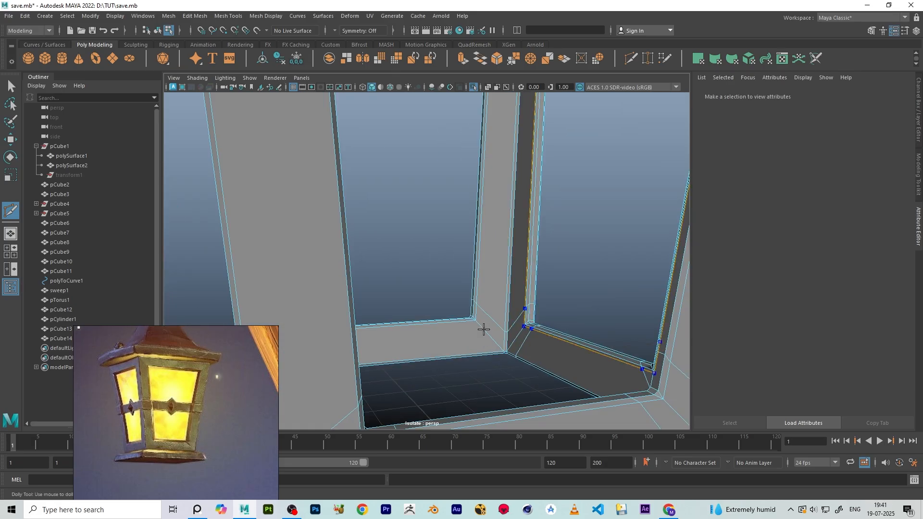
pyautogui.press('w')
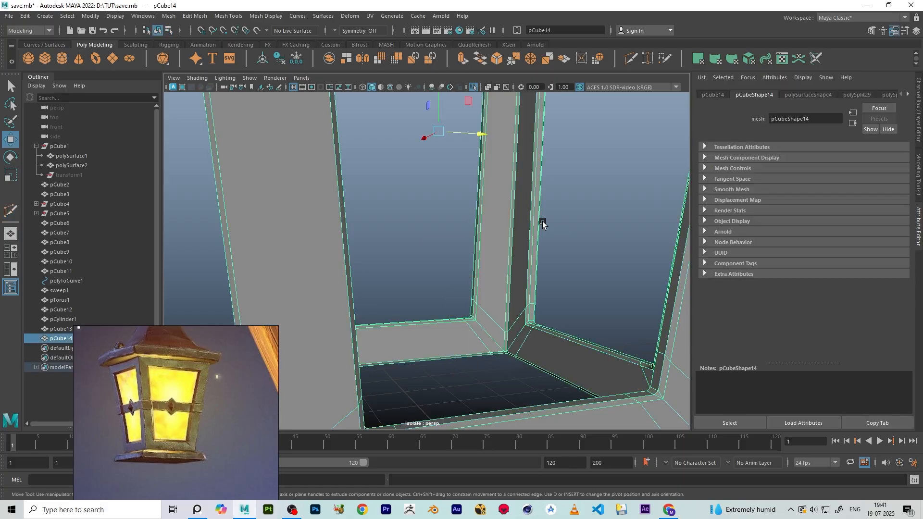
# - Bring back the rest of the model and turn on smooth mesh preview for the lantern's window frame
pyautogui.click(542, 221)
pyautogui.scroll(-5, 487, 257)
pyautogui.scroll(5, 487, 257)
pyautogui.keyDown('alt'); pyautogui.moveTo(487, 257); pyautogui.dragTo(397, 246); pyautogui.keyUp('alt')
pyautogui.hotkey('ctrl', '1')
pyautogui.scroll(-4, 506, 258)
pyautogui.click(464, 194)
pyautogui.scroll(3, 432, 239)
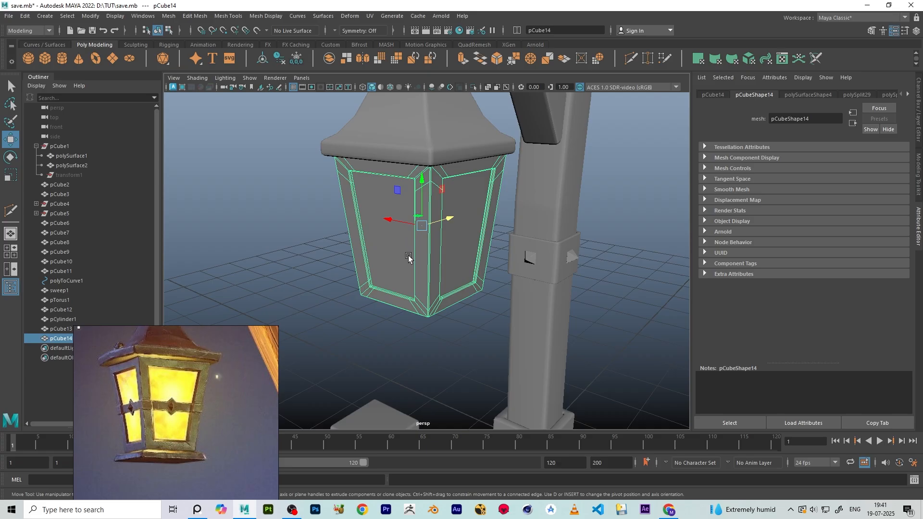
pyautogui.press('3')
pyautogui.click(601, 237)
# - Examine the smoothed lantern from several sides and compare the whole post with the reference image
pyautogui.keyDown('alt'); pyautogui.moveTo(593, 236); pyautogui.dragTo(541, 232, button='right'); pyautogui.keyUp('alt')
pyautogui.keyDown('alt'); pyautogui.moveTo(541, 232); pyautogui.dragTo(419, 240); pyautogui.keyUp('alt')
pyautogui.keyDown('alt'); pyautogui.moveTo(418, 240); pyautogui.dragTo(397, 260, button='right'); pyautogui.keyUp('alt')
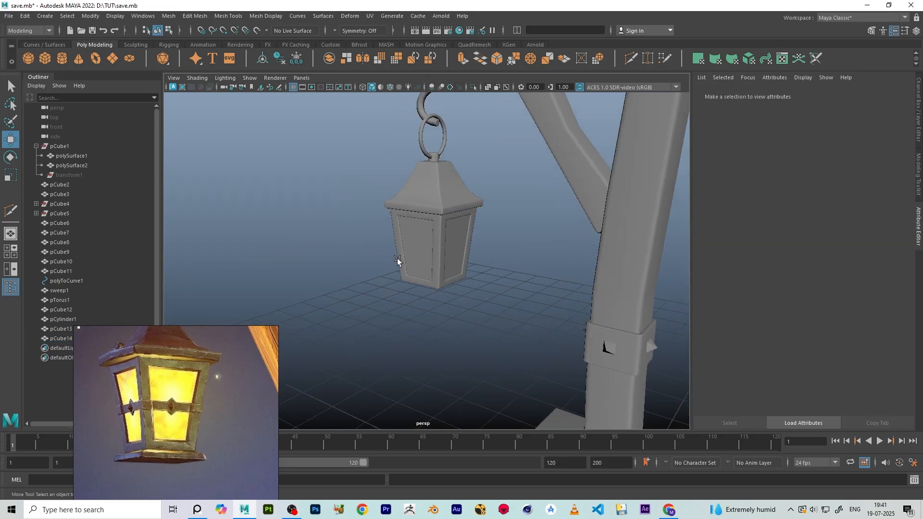
pyautogui.scroll(-3, 398, 260)
pyautogui.moveTo(397, 260)
pyautogui.keyDown('alt'); pyautogui.mouseDown()
pyautogui.moveTo(463, 256)
pyautogui.moveTo(410, 262)
pyautogui.mouseUp(); pyautogui.keyUp('alt')
pyautogui.scroll(5, 428, 262)
pyautogui.scroll(4, 411, 250)
pyautogui.keyDown('alt'); pyautogui.moveTo(413, 198); pyautogui.dragTo(416, 202); pyautogui.keyUp('alt')
pyautogui.keyDown('alt'); pyautogui.moveTo(417, 202); pyautogui.dragTo(412, 227, button='middle'); pyautogui.keyUp('alt')
pyautogui.keyDown('alt'); pyautogui.moveTo(400, 232); pyautogui.dragTo(469, 237); pyautogui.keyUp('alt')
pyautogui.scroll(-5, 442, 238)
pyautogui.scroll(3, 476, 244)
pyautogui.click(413, 181)
pyautogui.scroll(-2, 415, 189)
pyautogui.scroll(-6, 416, 188)
pyautogui.click(524, 243)
pyautogui.scroll(4, 469, 237)
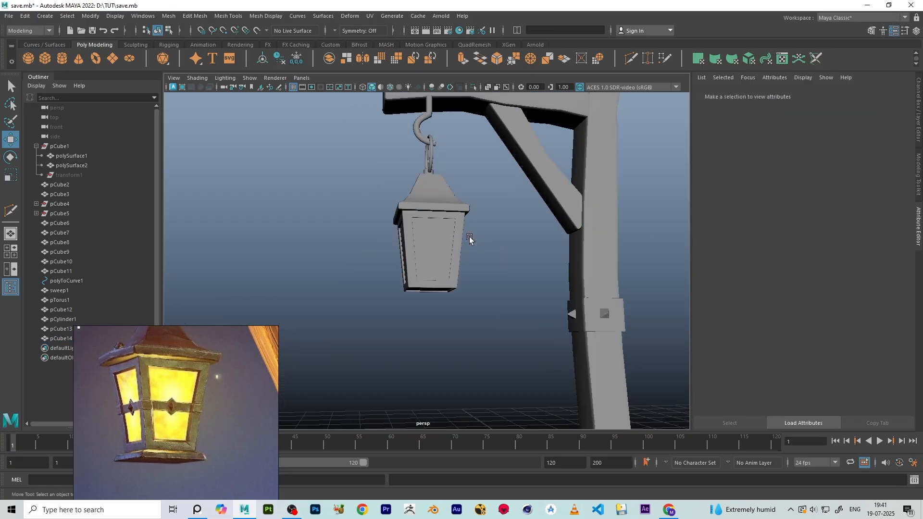
pyautogui.scroll(-5, 466, 237)
pyautogui.scroll(-10, 135, 412)
pyautogui.scroll(3, 135, 416)
pyautogui.keyDown('alt'); pyautogui.moveTo(529, 327); pyautogui.dragTo(540, 262); pyautogui.keyUp('alt')
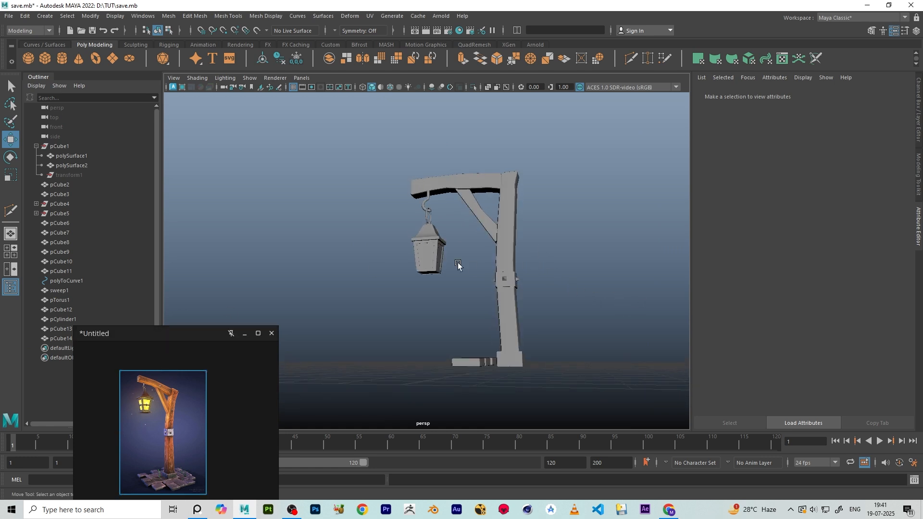
# - Group the hook, ring and all lantern parts, and centre the group's pivot
pyautogui.scroll(3, 453, 224)
pyautogui.moveTo(416, 203); pyautogui.dragTo(417, 203)
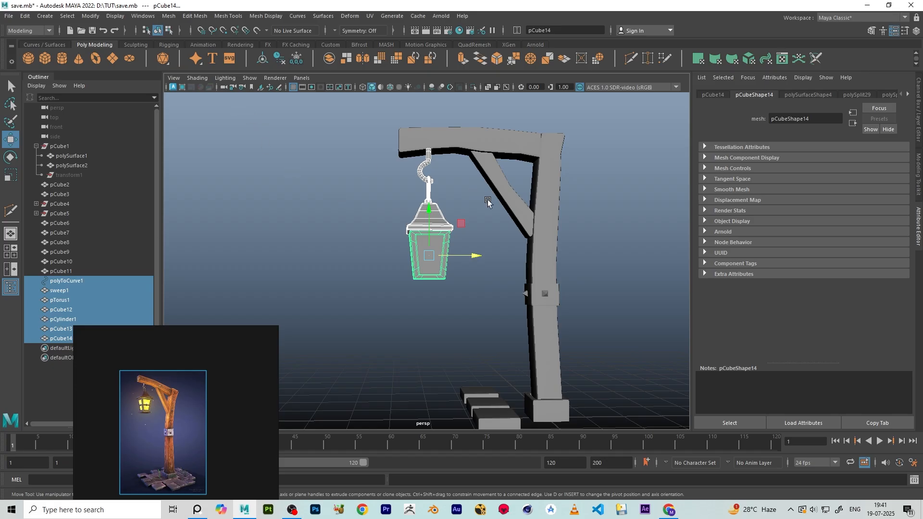
pyautogui.hotkey('ctrl', 'g')
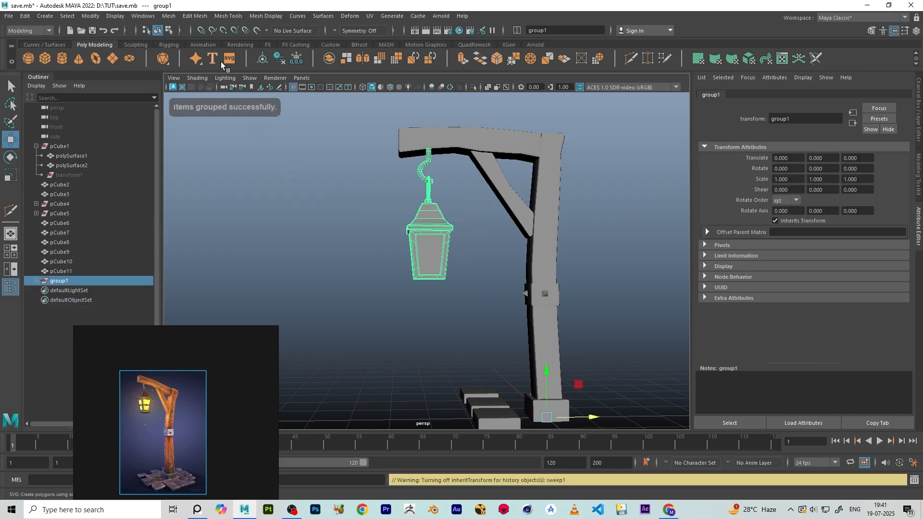
pyautogui.click(261, 60)
pyautogui.scroll(3, 467, 193)
pyautogui.scroll(-4, 436, 223)
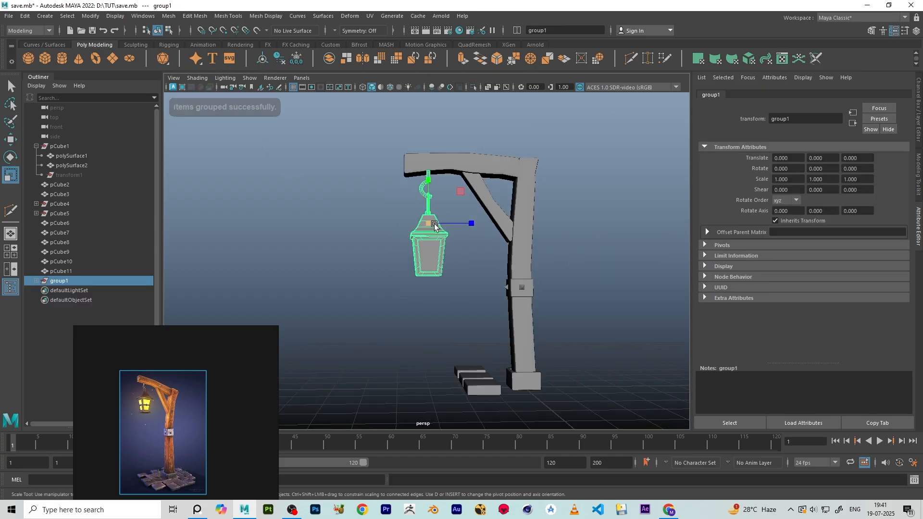
# - Scale the lantern group uniformly to 0.72 and raise it to the beam's underside, at translate 0.344, 0.564, -0.244
pyautogui.press('r')
pyautogui.moveTo(429, 223); pyautogui.dragTo(412, 224)
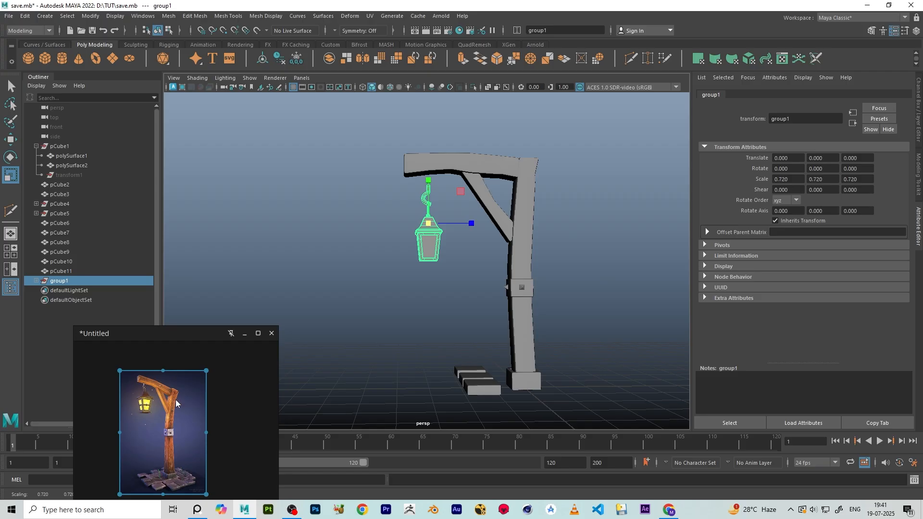
pyautogui.scroll(2, 331, 391)
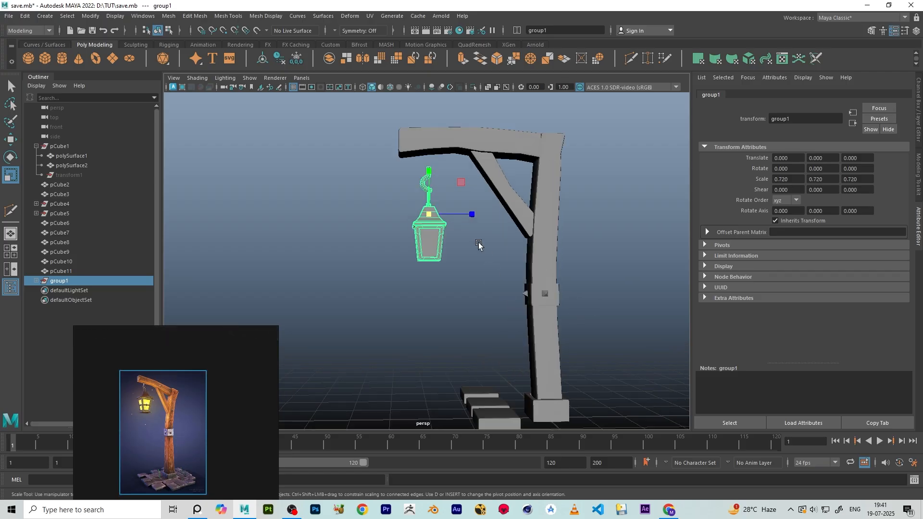
pyautogui.moveTo(431, 187); pyautogui.dragTo(432, 170)
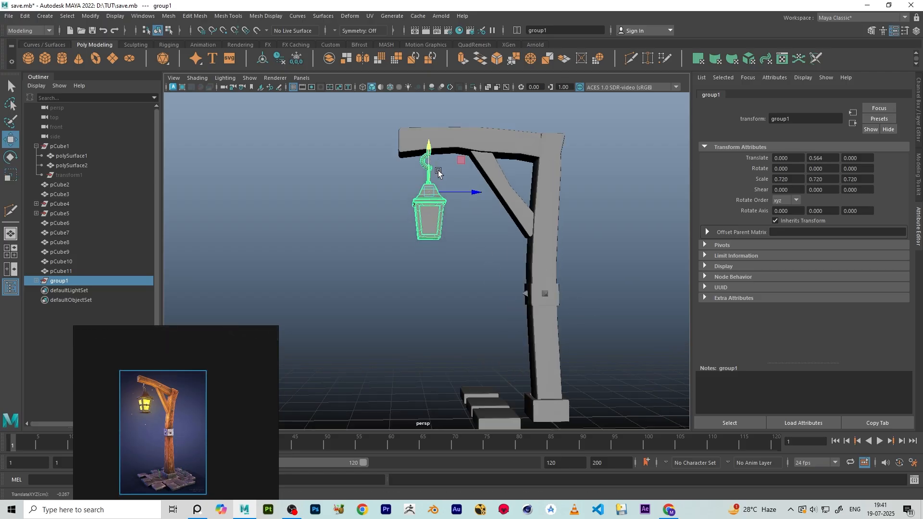
pyautogui.keyDown('alt'); pyautogui.moveTo(438, 172); pyautogui.dragTo(436, 210, button='middle'); pyautogui.keyUp('alt')
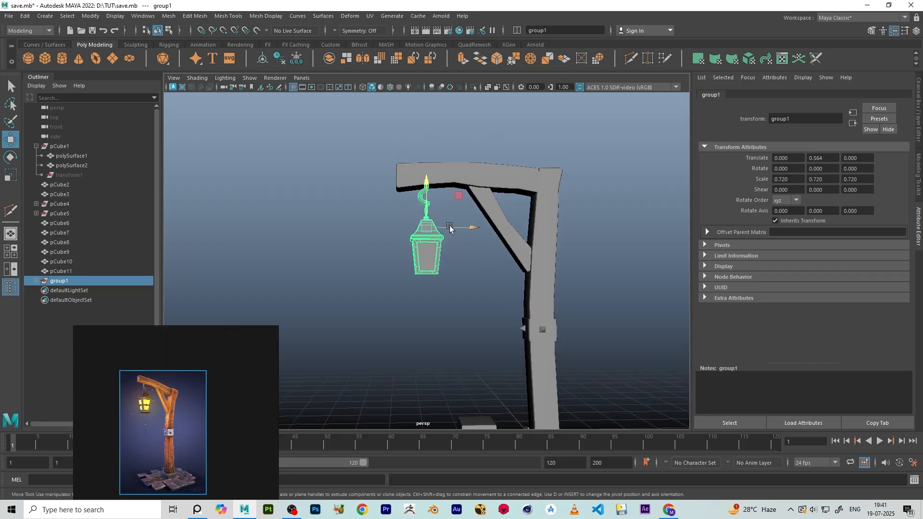
pyautogui.moveTo(450, 228); pyautogui.dragTo(469, 266)
pyautogui.scroll(2, 425, 214)
pyautogui.moveTo(409, 257); pyautogui.dragTo(390, 253)
pyautogui.keyDown('alt'); pyautogui.moveTo(394, 249); pyautogui.dragTo(447, 279); pyautogui.keyUp('alt')
pyautogui.scroll(-3, 455, 200)
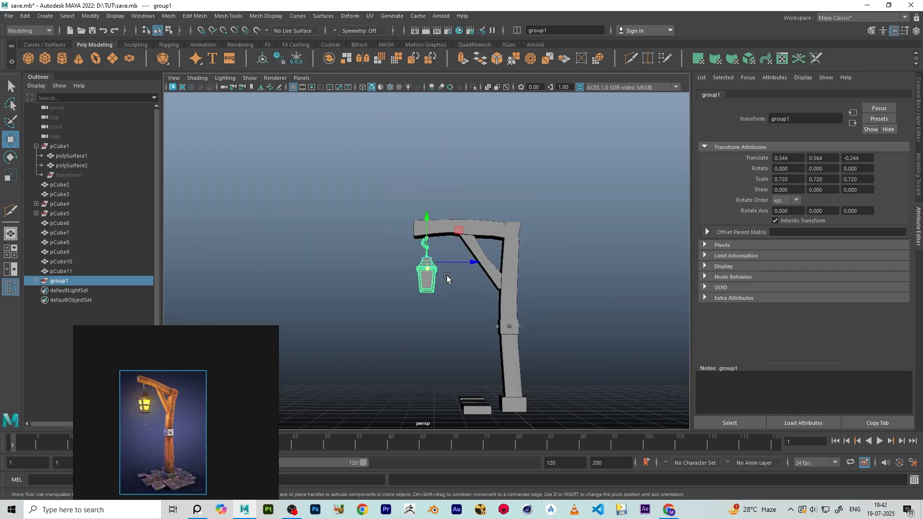
# - Examine the resized lantern's proportions against the whole post from several distances and angles
pyautogui.scroll(-3, 450, 284)
pyautogui.click(511, 315)
pyautogui.keyDown('alt'); pyautogui.moveTo(520, 320); pyautogui.dragTo(461, 285); pyautogui.keyUp('alt')
pyautogui.scroll(3, 501, 291)
pyautogui.scroll(2, 546, 314)
pyautogui.scroll(3, 486, 288)
pyautogui.scroll(-4, 460, 297)
pyautogui.keyDown('alt'); pyautogui.moveTo(458, 300); pyautogui.dragTo(453, 273, button='middle'); pyautogui.keyUp('alt')
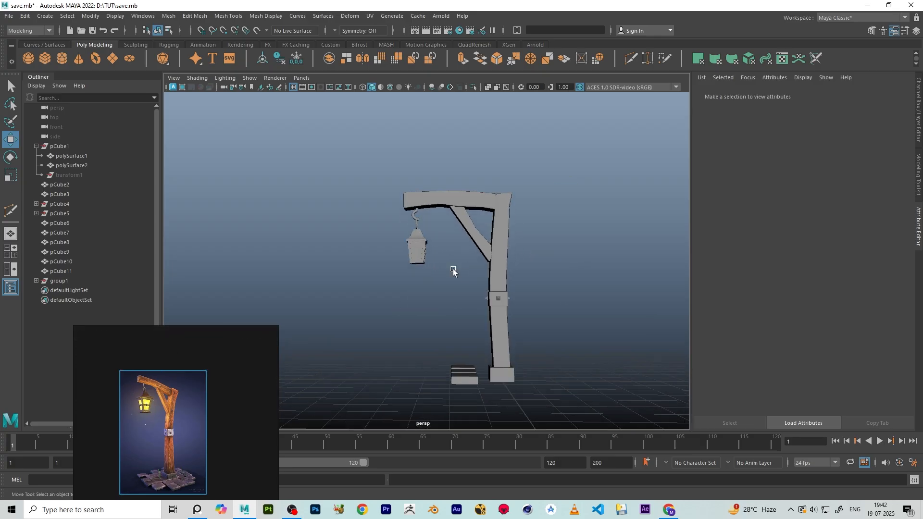
# - Lower the lantern group slightly and shift it along the beam, to translate 0.344, 0.455, -0.045
pyautogui.scroll(5, 425, 215)
pyautogui.keyDown('alt'); pyautogui.moveTo(408, 220); pyautogui.dragTo(377, 334, button='middle'); pyautogui.keyUp('alt')
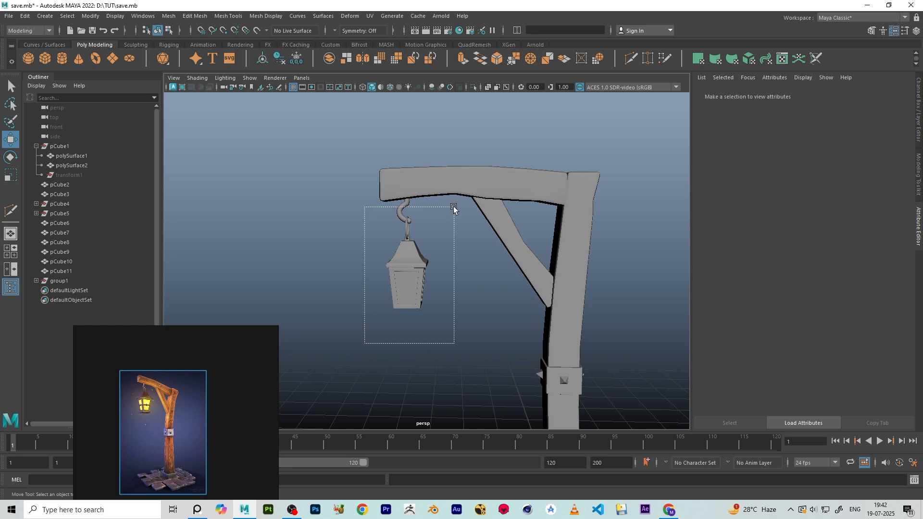
pyautogui.moveTo(454, 208); pyautogui.dragTo(454, 208)
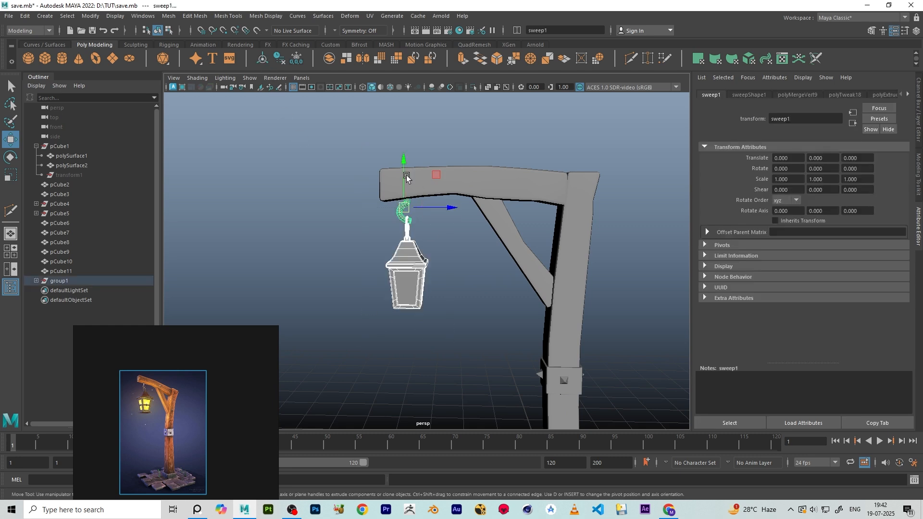
pyautogui.moveTo(407, 178); pyautogui.dragTo(407, 168)
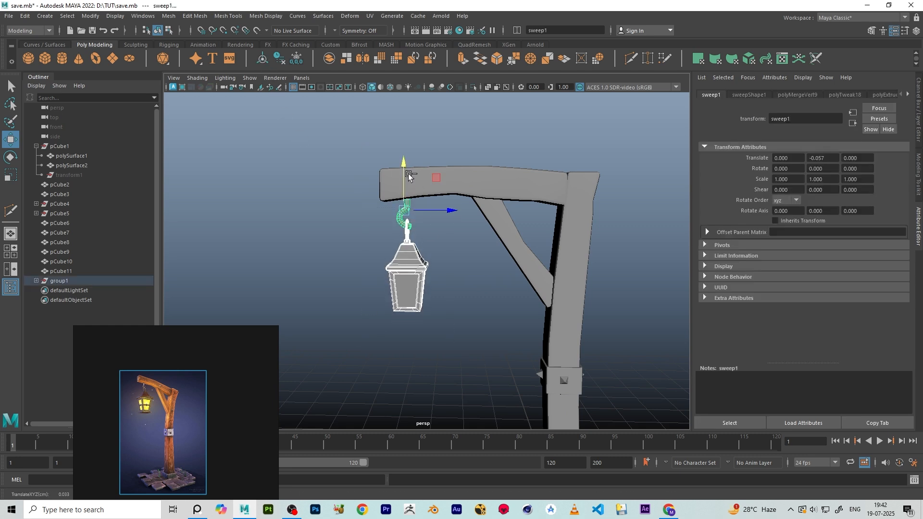
pyautogui.click(59, 281)
pyautogui.scroll(3, 396, 222)
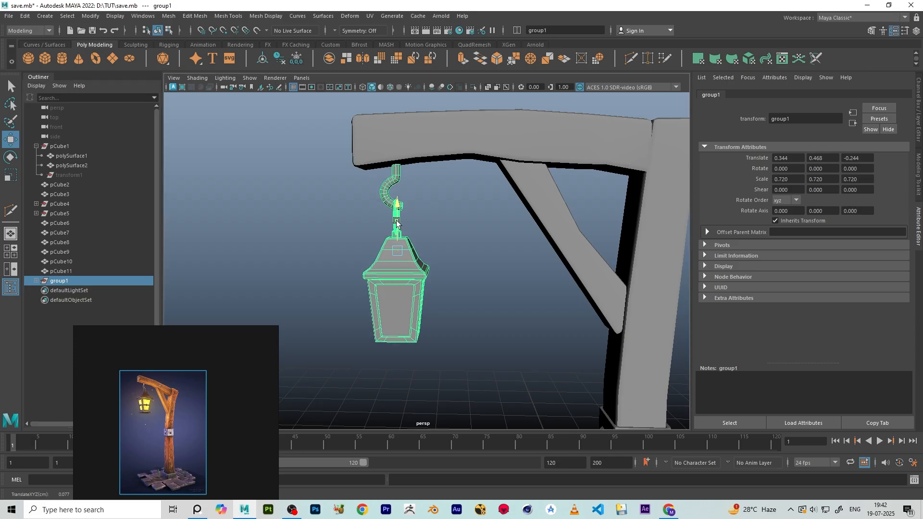
pyautogui.moveTo(397, 223); pyautogui.dragTo(436, 251)
pyautogui.scroll(-5, 428, 248)
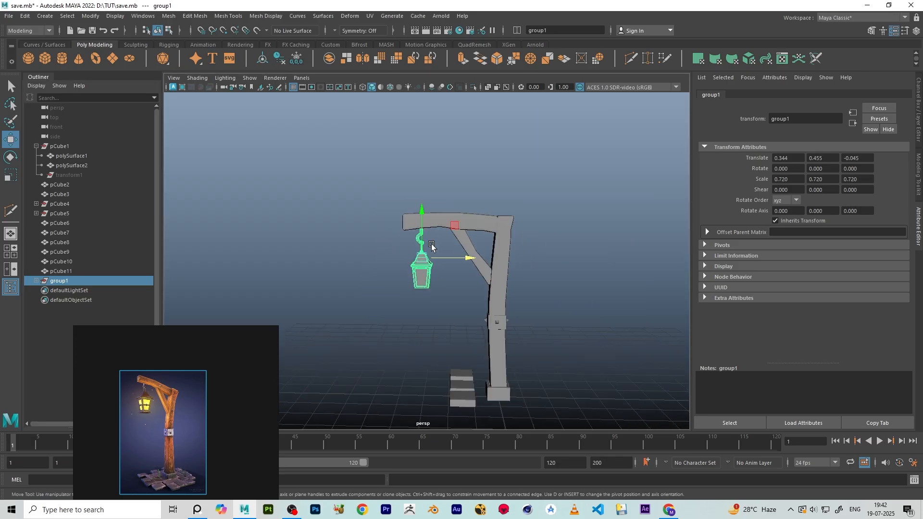
# - Examine the lantern's underside from below and compare it with the flared base in the reference image
pyautogui.click(604, 191)
pyautogui.keyDown('alt'); pyautogui.moveTo(603, 192); pyautogui.dragTo(521, 242); pyautogui.keyUp('alt')
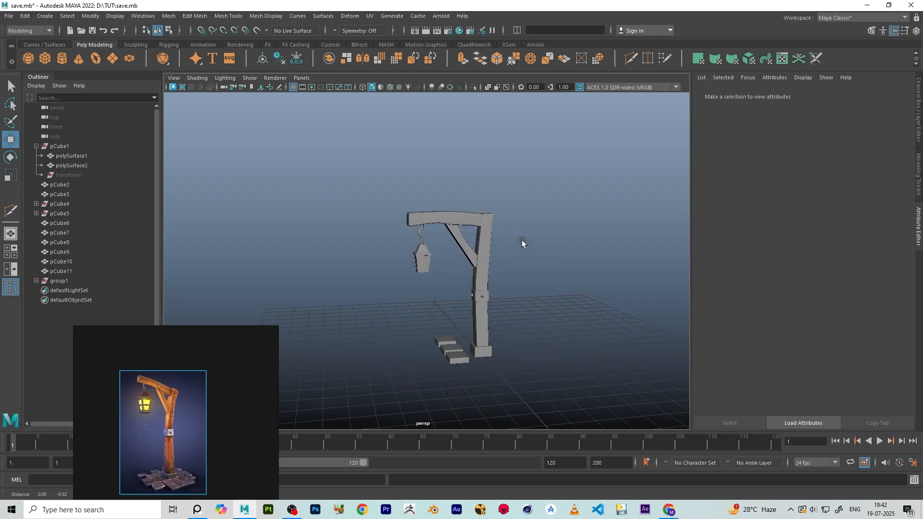
pyautogui.keyDown('alt'); pyautogui.moveTo(521, 241); pyautogui.dragTo(512, 188, button='middle'); pyautogui.keyUp('alt')
pyautogui.scroll(4, 415, 152)
pyautogui.scroll(4, 409, 166)
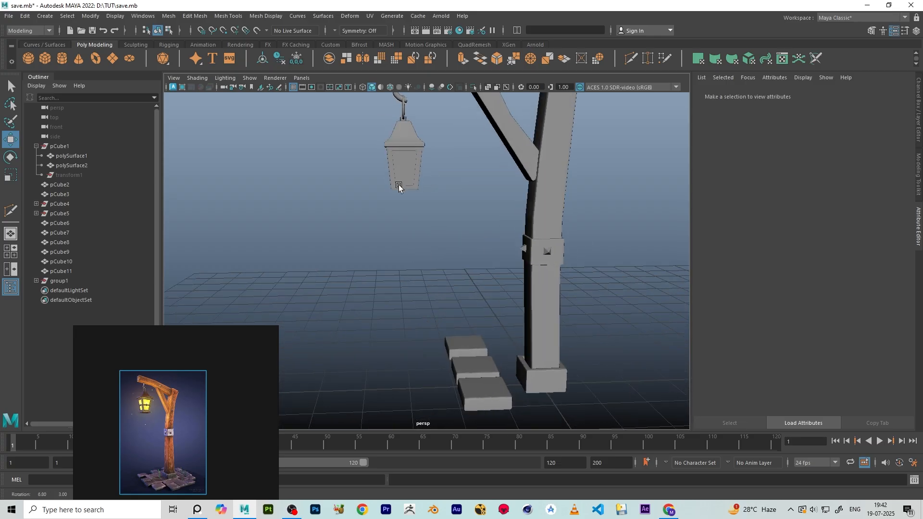
pyautogui.keyDown('alt'); pyautogui.moveTo(400, 187); pyautogui.dragTo(429, 275, button='middle'); pyautogui.keyUp('alt')
pyautogui.scroll(5, 428, 275)
pyautogui.keyDown('alt'); pyautogui.moveTo(428, 275); pyautogui.dragTo(443, 233); pyautogui.keyUp('alt')
pyautogui.scroll(3, 440, 229)
pyautogui.click(418, 198)
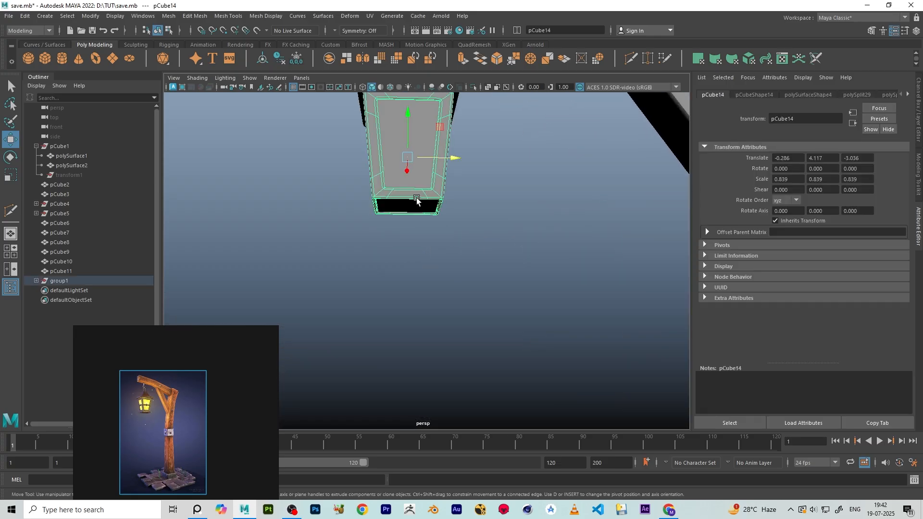
pyautogui.keyDown('alt'); pyautogui.moveTo(417, 197); pyautogui.dragTo(439, 233); pyautogui.keyUp('alt')
pyautogui.scroll(-2, 439, 232)
pyautogui.scroll(3, 149, 405)
pyautogui.scroll(5, 153, 407)
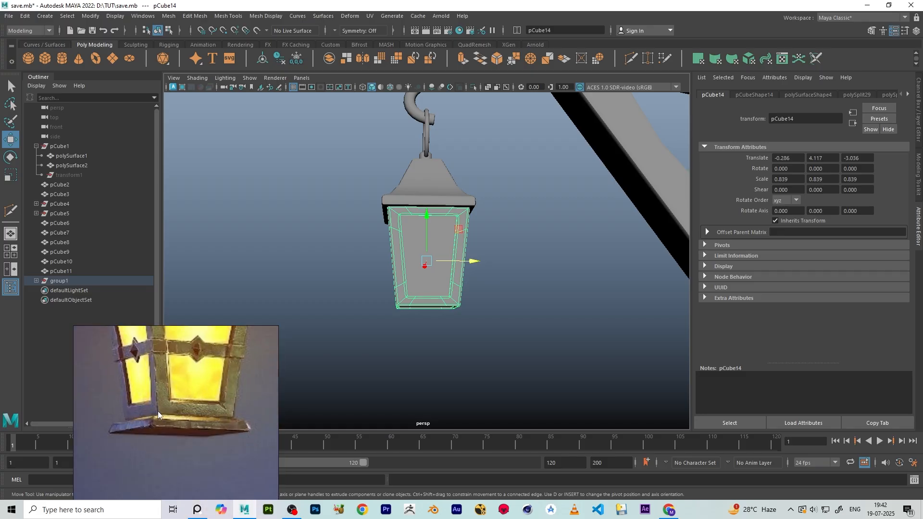
pyautogui.moveTo(395, 258)
pyautogui.keyDown('alt'); pyautogui.mouseDown()
pyautogui.moveTo(426, 218)
pyautogui.moveTo(410, 233)
pyautogui.moveTo(416, 250)
pyautogui.moveTo(399, 256)
pyautogui.mouseUp(); pyautogui.keyUp('alt')
# - Duplicate the lantern's roof and its small top cylinder, and move the copies down beneath the window frame
pyautogui.click(436, 194)
pyautogui.scroll(3, 435, 195)
pyautogui.scroll(4, 419, 232)
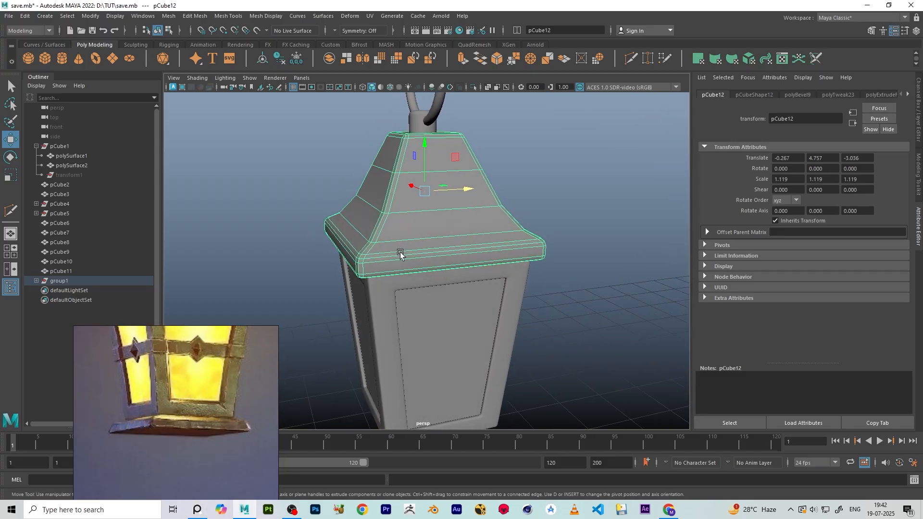
pyautogui.scroll(3, 397, 249)
pyautogui.scroll(-6, 396, 250)
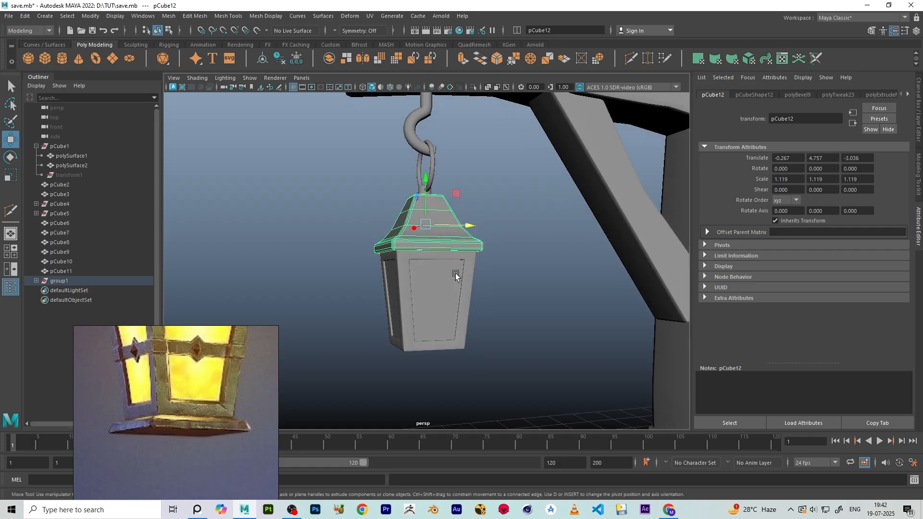
pyautogui.keyDown('alt'); pyautogui.moveTo(411, 290); pyautogui.dragTo(399, 275); pyautogui.keyUp('alt')
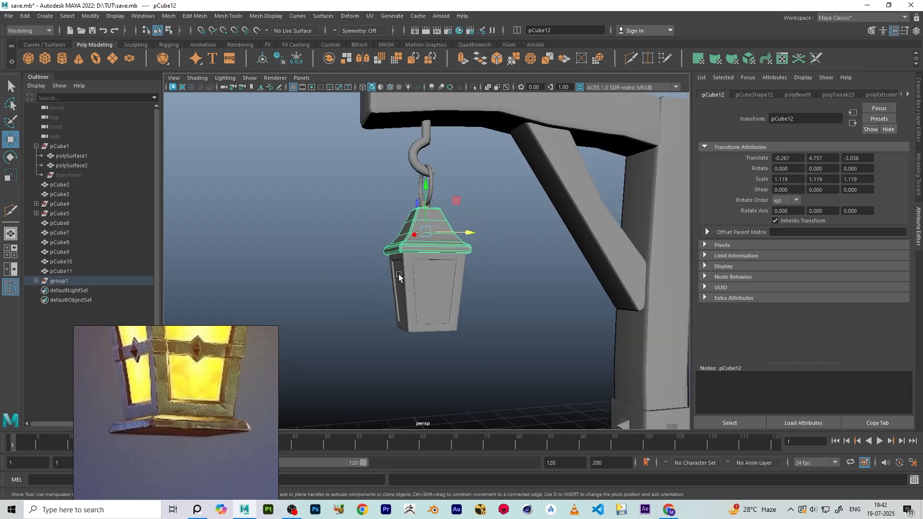
pyautogui.click(483, 340)
pyautogui.keyDown('alt'); pyautogui.moveTo(483, 339); pyautogui.dragTo(417, 252); pyautogui.keyUp('alt')
pyautogui.scroll(6, 431, 284)
pyautogui.click(400, 261)
pyautogui.scroll(5, 389, 258)
pyautogui.scroll(-6, 417, 252)
pyautogui.moveTo(488, 258)
pyautogui.keyDown('alt'); pyautogui.mouseDown()
pyautogui.moveTo(406, 206)
pyautogui.moveTo(429, 185)
pyautogui.moveTo(423, 294)
pyautogui.mouseUp(); pyautogui.keyUp('alt')
pyautogui.keyDown('shift'); pyautogui.click(428, 186); pyautogui.keyUp('shift')
pyautogui.scroll(8, 480, 265)
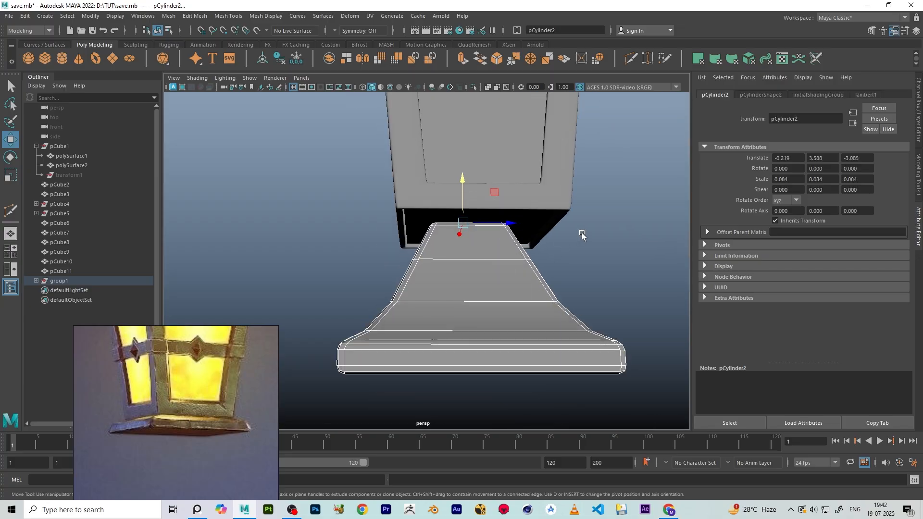
# - Delete the top and sloping upper faces of the duplicated roof, leaving only its rim
pyautogui.moveTo(584, 228); pyautogui.dragTo(575, 260, button='right')
pyautogui.scroll(-5, 575, 255)
pyautogui.keyDown('alt'); pyautogui.moveTo(573, 250); pyautogui.dragTo(560, 275); pyautogui.keyUp('alt')
pyautogui.moveTo(384, 299); pyautogui.dragTo(437, 345)
pyautogui.press('Delete')
pyautogui.click(418, 321)
pyautogui.scroll(4, 417, 358)
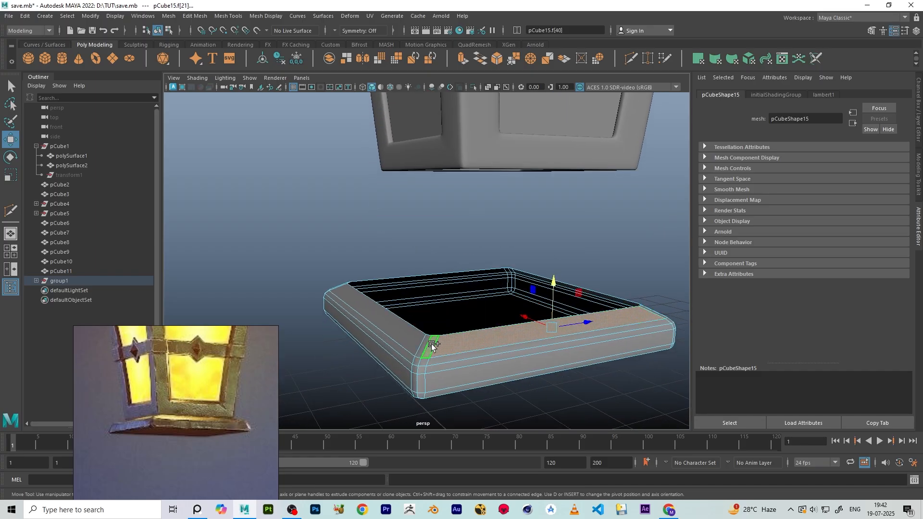
pyautogui.keyDown('shift'); pyautogui.doubleClick(432, 345); pyautogui.keyUp('shift')
pyautogui.press('Delete')
pyautogui.moveTo(435, 284); pyautogui.dragTo(447, 234, button='right')
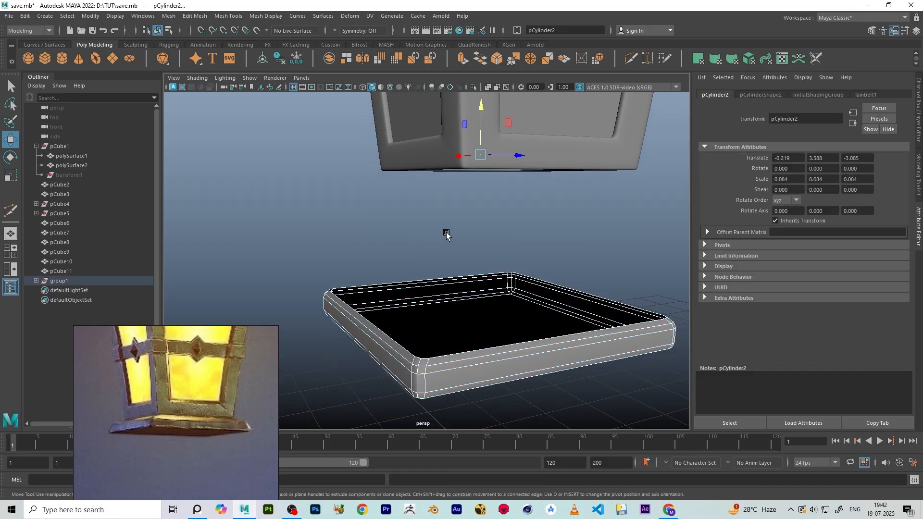
# - Move the duplicated rim up to the lantern's bottom edge and scale it uniformly to about 0.907
pyautogui.keyDown('alt'); pyautogui.moveTo(446, 234); pyautogui.dragTo(457, 264); pyautogui.keyUp('alt')
pyautogui.scroll(-6, 442, 285)
pyautogui.scroll(5, 486, 283)
pyautogui.click(489, 284)
pyautogui.click(484, 283)
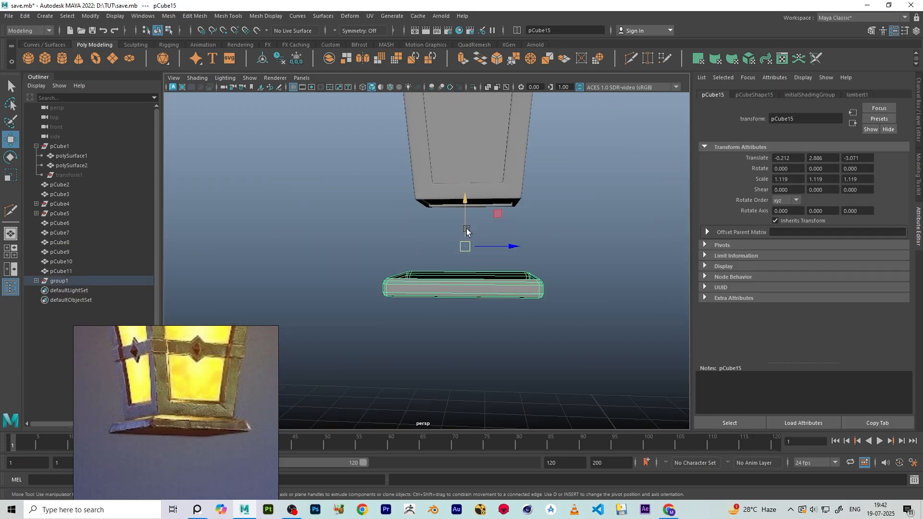
pyautogui.moveTo(467, 231); pyautogui.dragTo(466, 253)
pyautogui.scroll(3, 471, 164)
pyautogui.press('r')
pyautogui.moveTo(423, 218); pyautogui.dragTo(415, 216)
pyautogui.moveTo(417, 216)
pyautogui.keyDown('alt'); pyautogui.mouseDown()
pyautogui.moveTo(464, 227)
pyautogui.moveTo(416, 218)
pyautogui.mouseUp(); pyautogui.keyUp('alt')
# - Fit the rim around the window frame's bottom and align it at translate -0.278, 3.439, -3.028
pyautogui.press('w')
pyautogui.keyDown('alt'); pyautogui.moveTo(491, 219); pyautogui.dragTo(384, 202); pyautogui.keyUp('alt')
pyautogui.press('w')
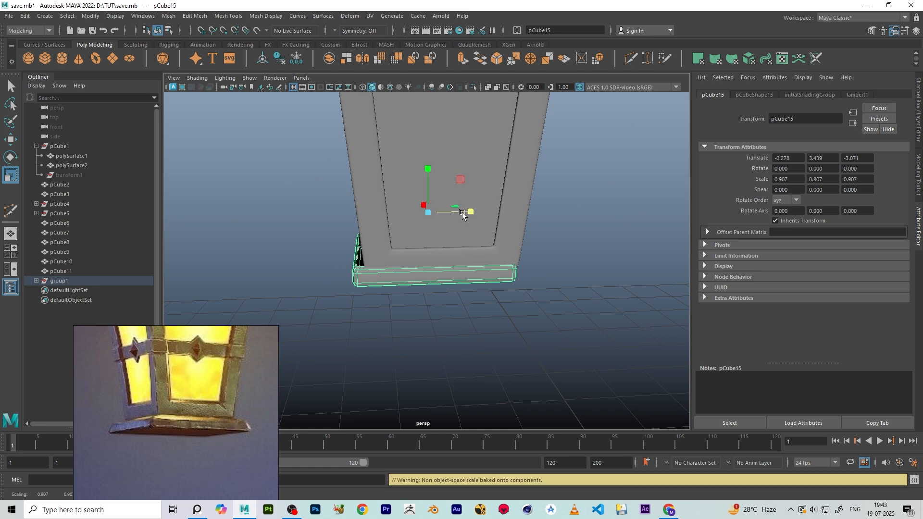
pyautogui.moveTo(475, 213); pyautogui.dragTo(474, 214)
pyautogui.keyDown('alt'); pyautogui.moveTo(474, 214); pyautogui.dragTo(467, 226); pyautogui.keyUp('alt')
pyautogui.scroll(-3, 465, 242)
pyautogui.scroll(3, 486, 249)
pyautogui.click(583, 216)
pyautogui.keyDown('alt'); pyautogui.moveTo(559, 234); pyautogui.dragTo(556, 200); pyautogui.keyUp('alt')
# - Select the faces on the underside of the lantern's bottom rim
pyautogui.click(439, 238)
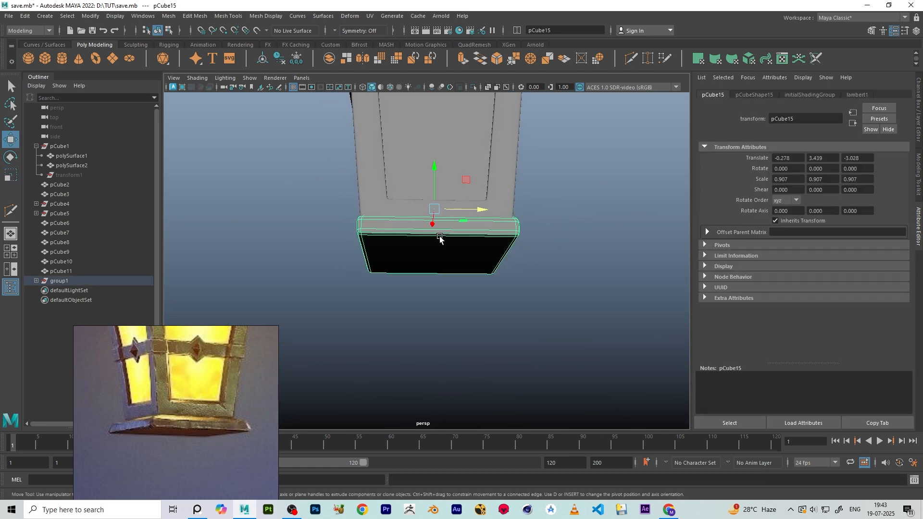
pyautogui.keyDown('alt'); pyautogui.moveTo(439, 238); pyautogui.dragTo(440, 226); pyautogui.keyUp('alt')
pyautogui.moveTo(440, 227); pyautogui.dragTo(433, 248, button='right')
pyautogui.click(434, 248)
pyautogui.scroll(2, 453, 248)
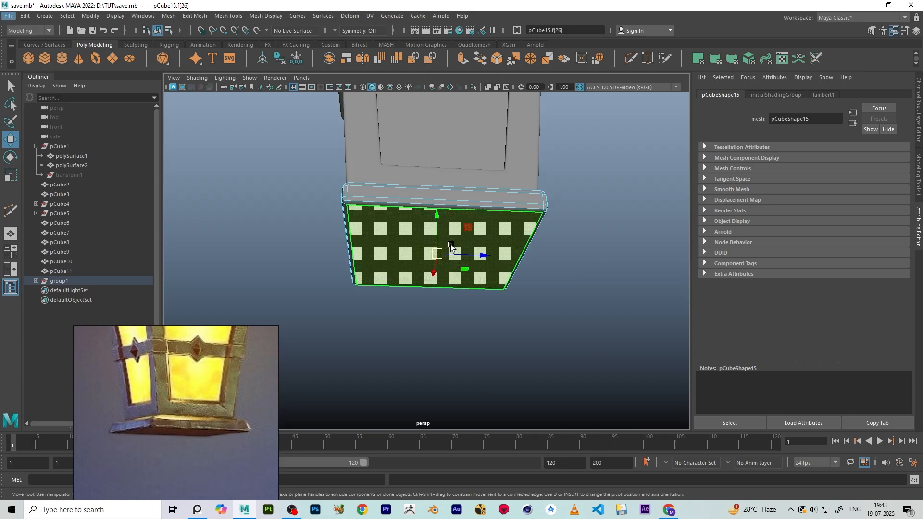
pyautogui.keyDown('alt'); pyautogui.moveTo(429, 244); pyautogui.dragTo(484, 299); pyautogui.keyUp('alt')
# - Try to flare the bottom rim by scaling its underside faces outward
pyautogui.press('r')
pyautogui.keyDown('alt'); pyautogui.moveTo(451, 273); pyautogui.dragTo(452, 279); pyautogui.keyUp('alt')
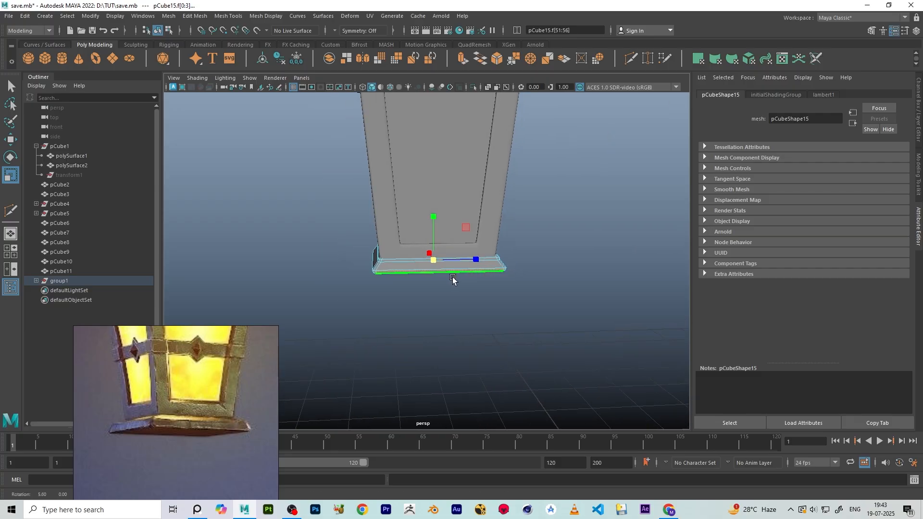
pyautogui.keyDown('alt'); pyautogui.moveTo(517, 271); pyautogui.dragTo(504, 267); pyautogui.keyUp('alt')
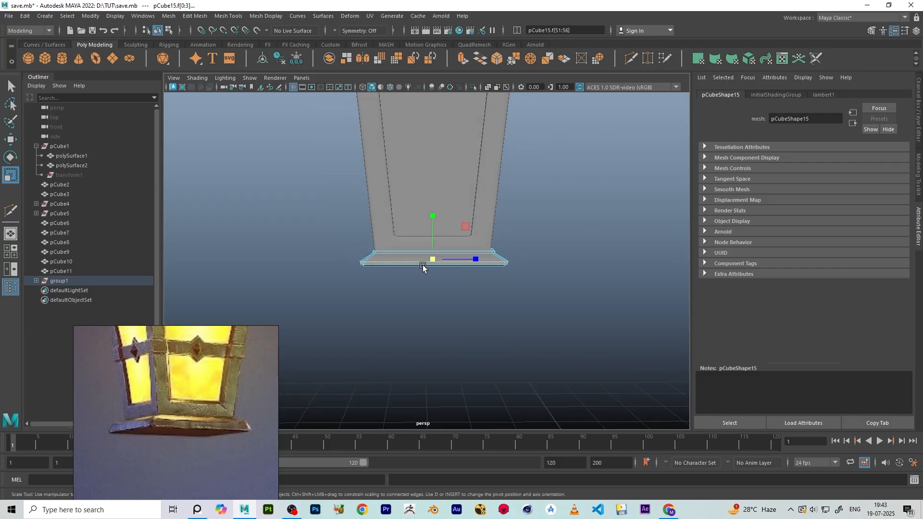
pyautogui.keyDown('alt'); pyautogui.moveTo(423, 268); pyautogui.dragTo(524, 300, button='right'); pyautogui.keyUp('alt')
pyautogui.keyDown('alt'); pyautogui.moveTo(463, 278); pyautogui.dragTo(433, 262); pyautogui.keyUp('alt')
pyautogui.hotkey('ctrl', 'z')
pyautogui.hotkey('ctrl', 'z')
# - Grow the face selection to include the bottom rim's sides and scale it outward into a flared base
pyautogui.keyDown('alt'); pyautogui.moveTo(380, 256); pyautogui.dragTo(375, 265, button='right'); pyautogui.keyUp('alt')
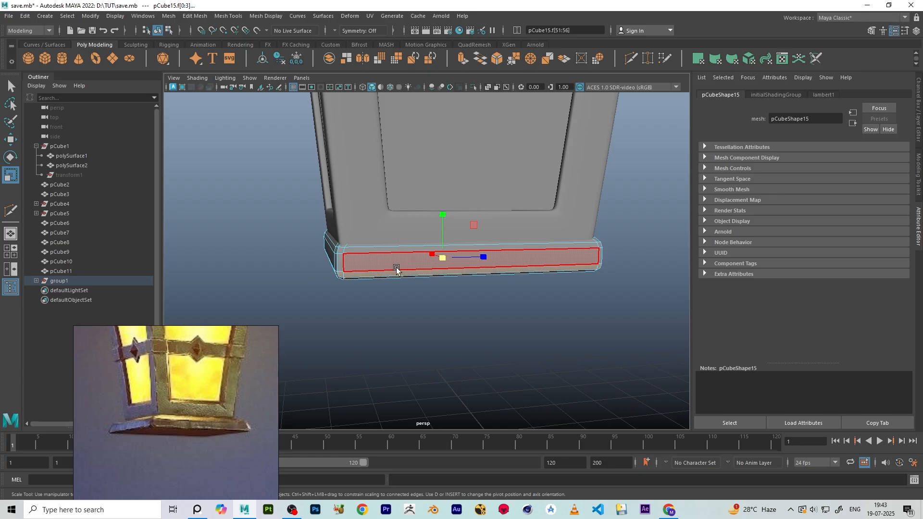
pyautogui.hotkey('shift', '.')
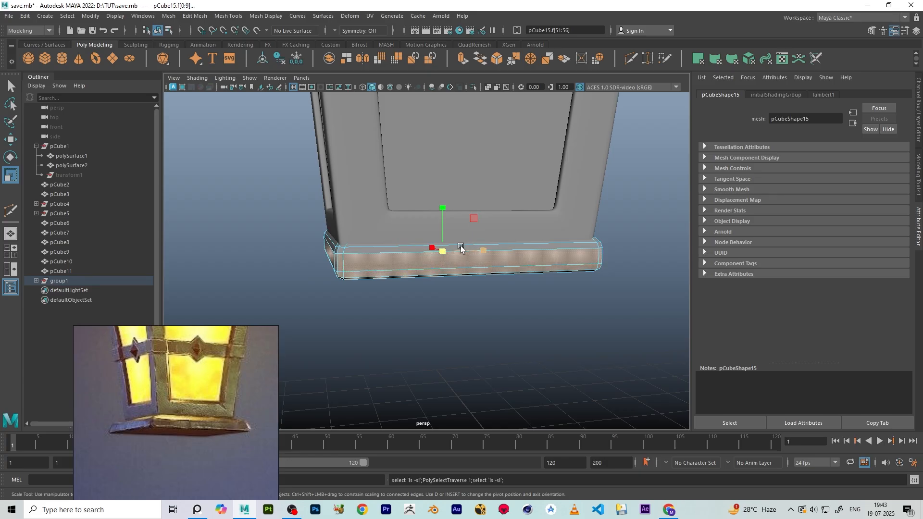
pyautogui.moveTo(460, 248); pyautogui.dragTo(462, 256)
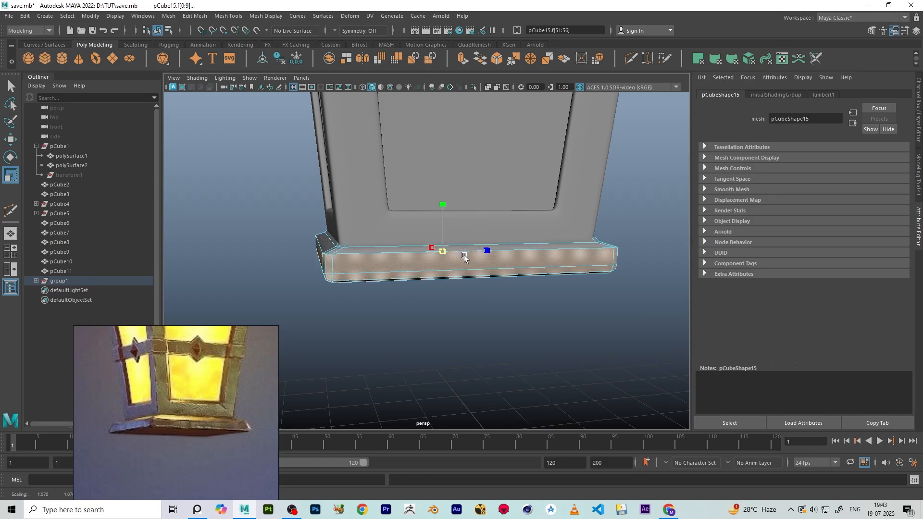
pyautogui.moveTo(464, 257); pyautogui.dragTo(466, 258, button='middle')
pyautogui.keyDown('alt'); pyautogui.moveTo(468, 258); pyautogui.dragTo(458, 254); pyautogui.keyUp('alt')
pyautogui.keyDown('alt'); pyautogui.moveTo(458, 253); pyautogui.dragTo(437, 257, button='right'); pyautogui.keyUp('alt')
pyautogui.keyDown('alt'); pyautogui.moveTo(438, 257); pyautogui.dragTo(436, 276); pyautogui.keyUp('alt')
pyautogui.moveTo(532, 240); pyautogui.dragTo(538, 244, button='middle')
pyautogui.keyDown('alt'); pyautogui.moveTo(519, 255); pyautogui.dragTo(535, 218); pyautogui.keyUp('alt')
pyautogui.press('w')
pyautogui.moveTo(440, 217); pyautogui.dragTo(459, 229)
# - Examine the lantern's flared base from several sides, and its proportions on the whole post
pyautogui.keyDown('alt'); pyautogui.moveTo(514, 214); pyautogui.dragTo(470, 219, button='right'); pyautogui.keyUp('alt')
pyautogui.moveTo(470, 219)
pyautogui.keyDown('alt'); pyautogui.mouseDown()
pyautogui.moveTo(513, 243)
pyautogui.moveTo(476, 234)
pyautogui.mouseUp(); pyautogui.keyUp('alt')
pyautogui.moveTo(519, 232); pyautogui.dragTo(538, 217, button='right')
pyautogui.keyDown('alt'); pyautogui.moveTo(537, 217); pyautogui.dragTo(540, 168); pyautogui.keyUp('alt')
pyautogui.keyDown('alt'); pyautogui.moveTo(540, 168); pyautogui.dragTo(531, 224, button='right'); pyautogui.keyUp('alt')
pyautogui.click(525, 225)
pyautogui.keyDown('alt'); pyautogui.moveTo(525, 225); pyautogui.dragTo(435, 163); pyautogui.keyUp('alt')
pyautogui.scroll(6, 453, 280)
pyautogui.scroll(-6, 425, 267)
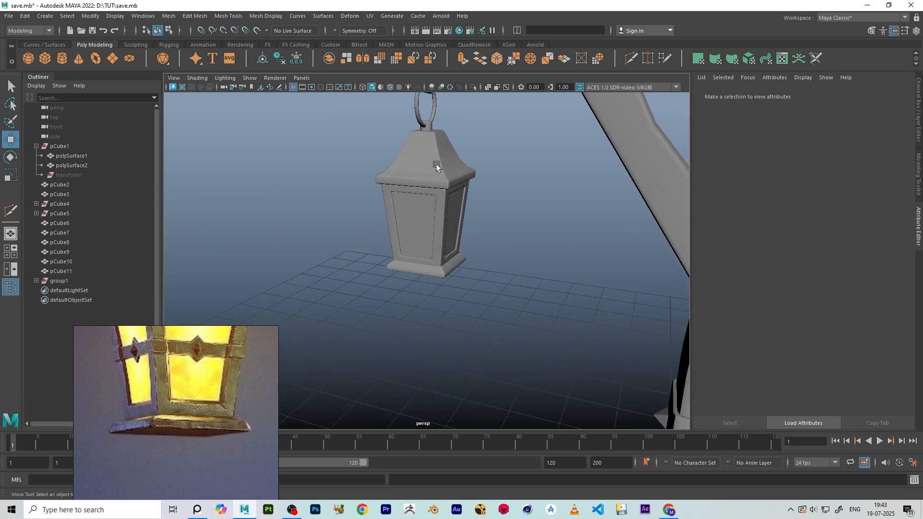
pyautogui.click(436, 164)
pyautogui.click(502, 266)
pyautogui.scroll(-5, 504, 203)
pyautogui.keyDown('alt'); pyautogui.moveTo(504, 204); pyautogui.dragTo(452, 223); pyautogui.keyUp('alt')
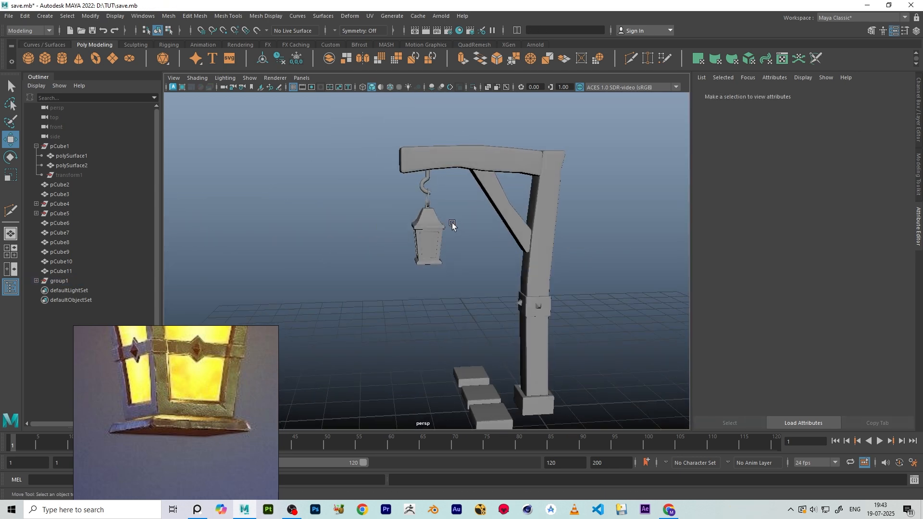
pyautogui.scroll(-3, 478, 222)
# - Delete the construction history and freeze the transformations of all parts of the lantern post model
pyautogui.moveTo(573, 171); pyautogui.dragTo(367, 411)
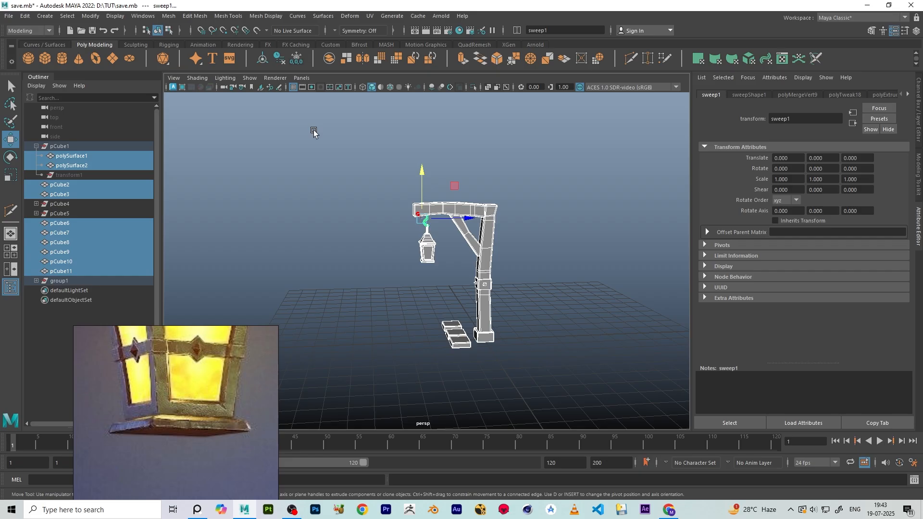
pyautogui.click(282, 62)
pyautogui.click(295, 60)
pyautogui.scroll(3, 504, 242)
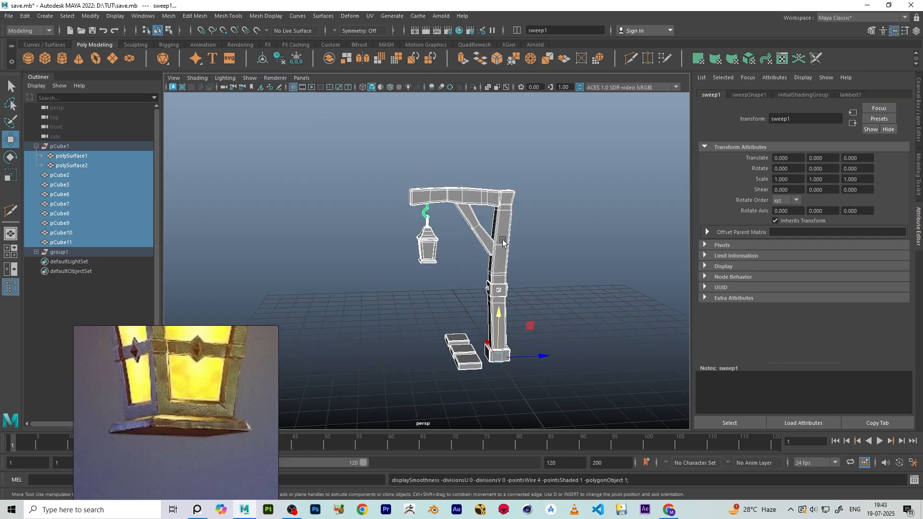
# - Turn on smooth mesh preview for the whole model and clear the selection
pyautogui.press('3')
pyautogui.click(645, 190)
pyautogui.keyDown('alt'); pyautogui.moveTo(645, 189); pyautogui.dragTo(548, 202); pyautogui.keyUp('alt')
pyautogui.scroll(4, 491, 221)
pyautogui.scroll(-4, 492, 223)
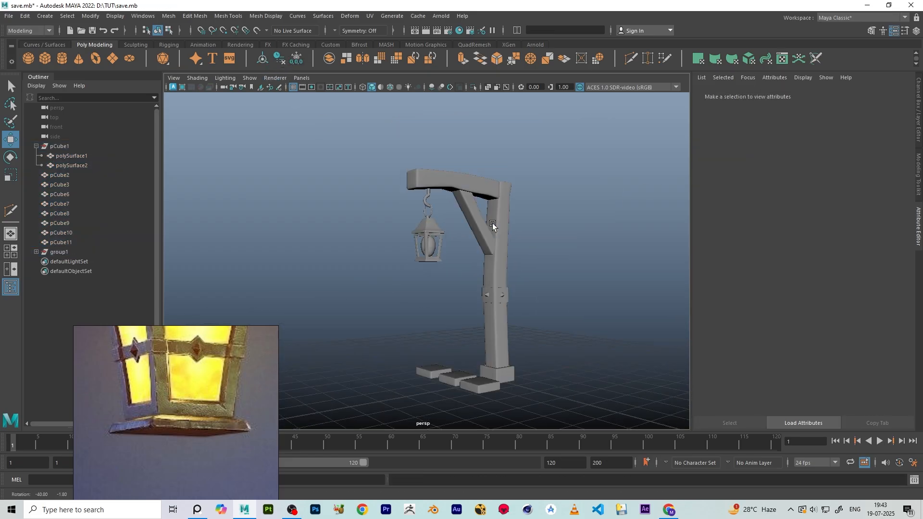
# - Turn off smooth mesh preview on the lantern's inner body and compare its shape with the reference image
pyautogui.scroll(-3, 481, 236)
pyautogui.scroll(6, 432, 226)
pyautogui.click(431, 225)
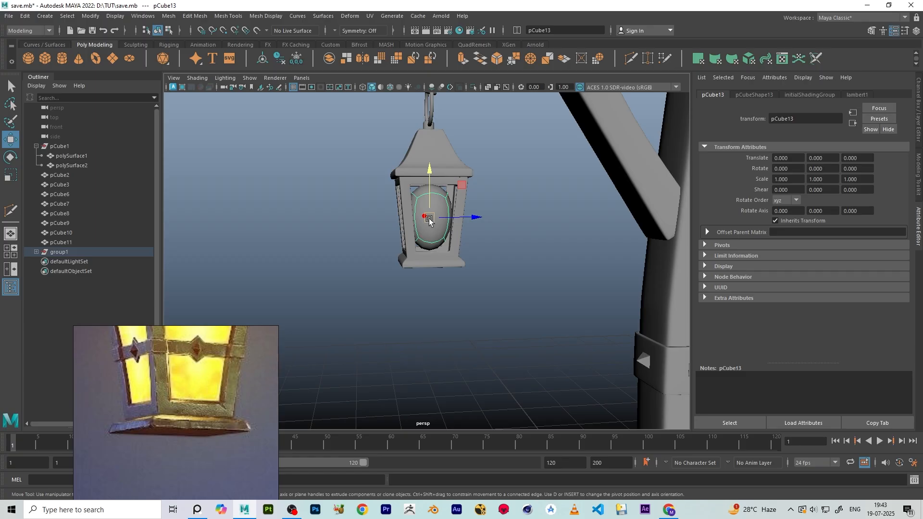
pyautogui.press('1')
pyautogui.scroll(3, 472, 214)
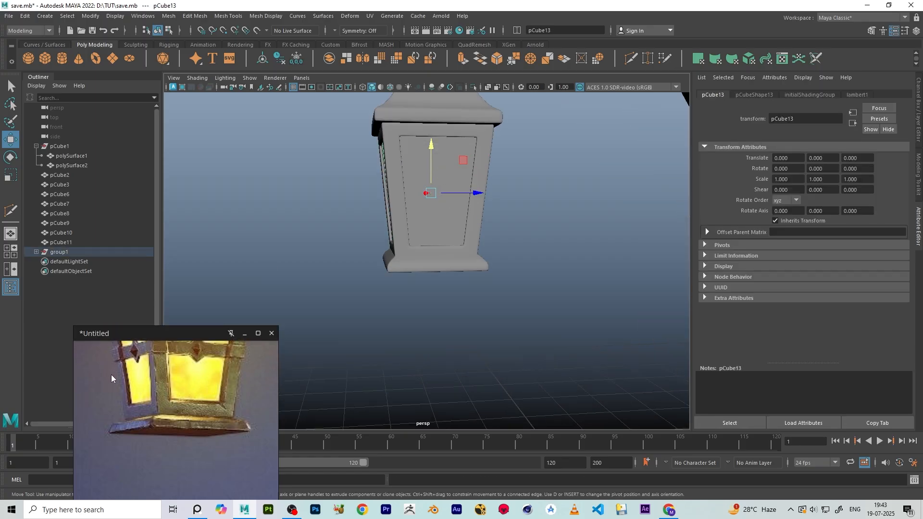
pyautogui.scroll(-3, 167, 370)
pyautogui.scroll(-1, 560, 60)
# - Try moving the lantern's inner body sideways out of the frame and undo each move
pyautogui.scroll(-2, 558, 126)
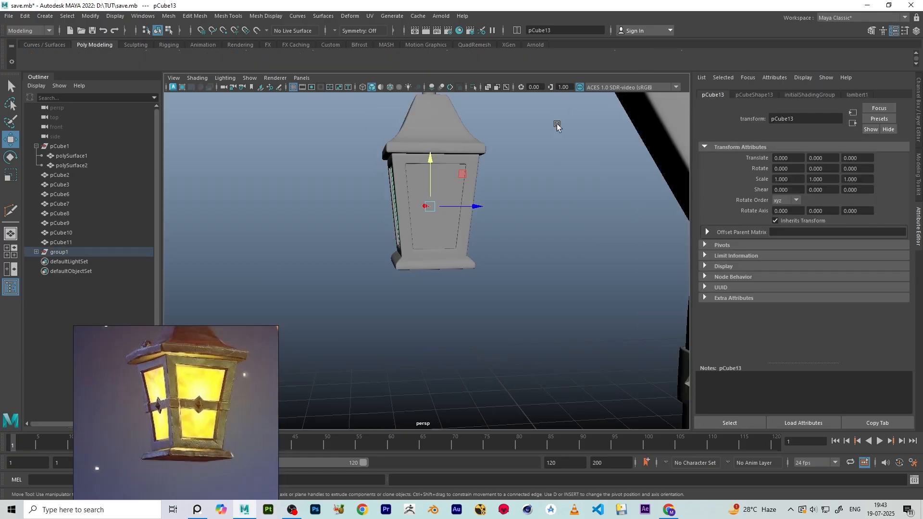
pyautogui.moveTo(462, 202); pyautogui.dragTo(357, 201)
pyautogui.hotkey('ctrl', 'z')
pyautogui.scroll(-3, 457, 206)
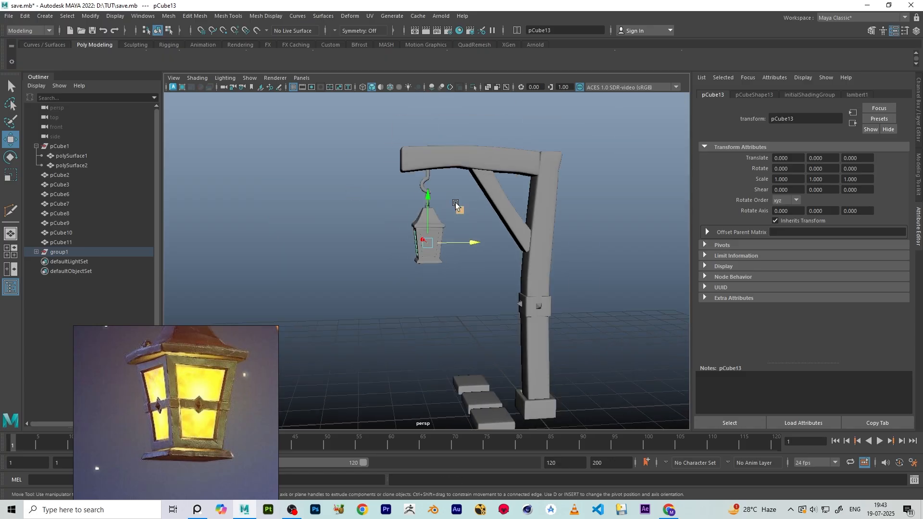
pyautogui.click(475, 226)
pyautogui.scroll(-2, 443, 243)
pyautogui.scroll(3, 433, 243)
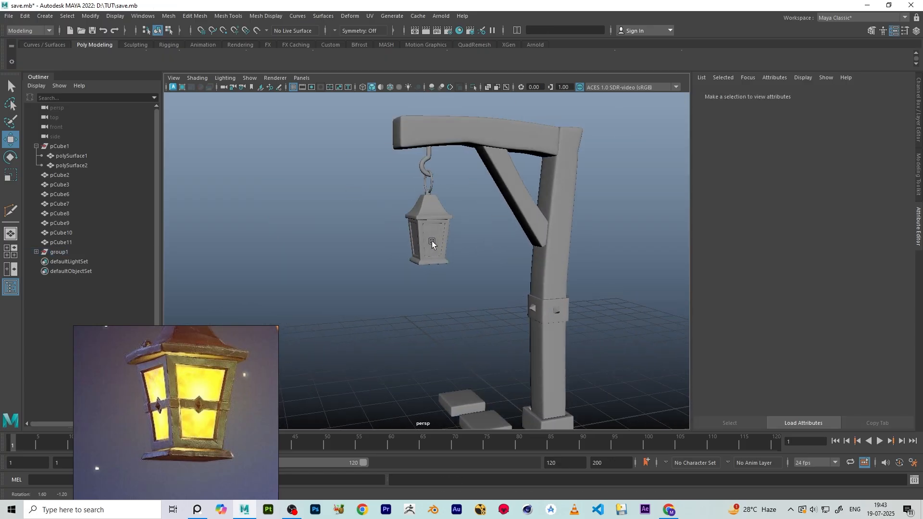
pyautogui.click(442, 243)
pyautogui.moveTo(470, 240); pyautogui.dragTo(373, 238)
pyautogui.hotkey('ctrl', 'z')
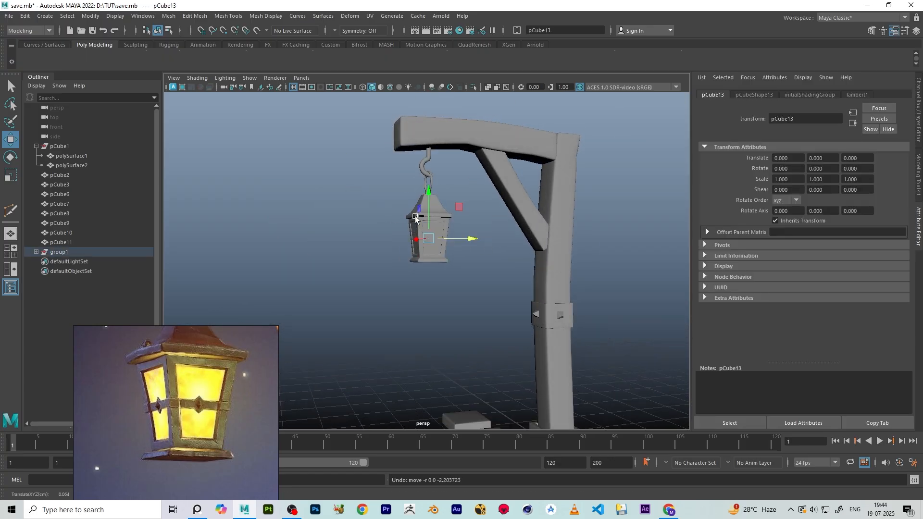
# - Delete the construction history of all parts of the lantern post and clear the selection
pyautogui.scroll(-4, 430, 211)
pyautogui.keyDown('alt'); pyautogui.moveTo(529, 232); pyautogui.dragTo(581, 262); pyautogui.keyUp('alt')
pyautogui.scroll(3, 581, 262)
pyautogui.keyDown('alt'); pyautogui.moveTo(562, 268); pyautogui.dragTo(521, 219, button='middle'); pyautogui.keyUp('alt')
pyautogui.keyDown('alt'); pyautogui.moveTo(521, 218); pyautogui.dragTo(501, 255); pyautogui.keyUp('alt')
pyautogui.scroll(-2, 500, 256)
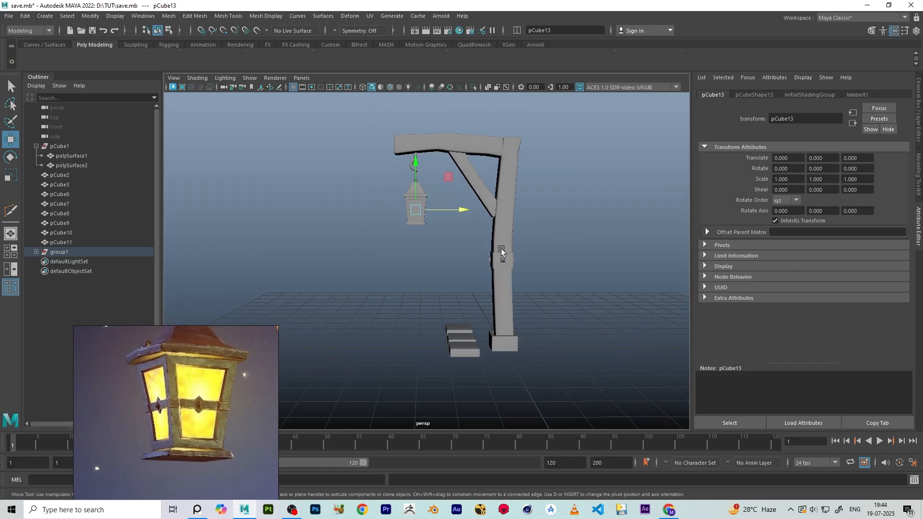
pyautogui.scroll(-4, 517, 257)
pyautogui.moveTo(386, 341); pyautogui.dragTo(384, 341)
pyautogui.keyDown('alt'); pyautogui.moveTo(458, 241); pyautogui.dragTo(505, 276); pyautogui.keyUp('alt')
pyautogui.scroll(2, 505, 276)
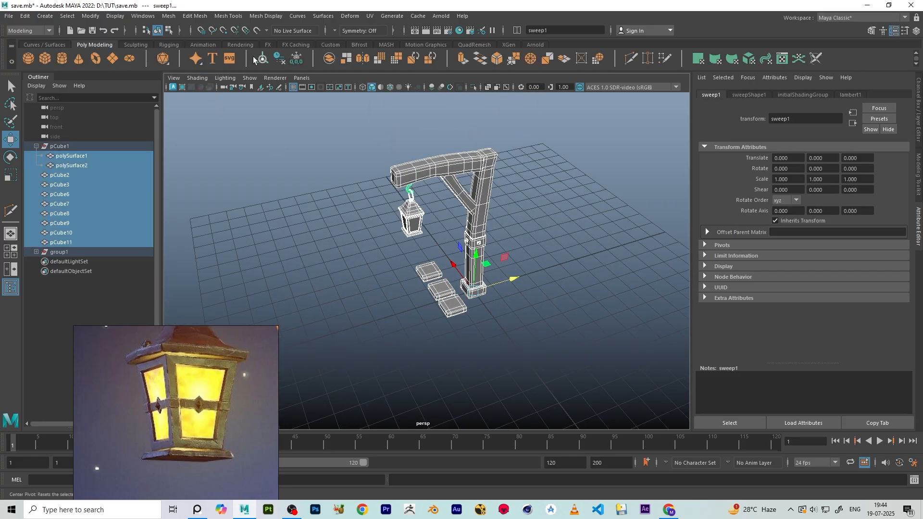
pyautogui.click(275, 57)
pyautogui.click(517, 173)
pyautogui.keyDown('alt'); pyautogui.moveTo(517, 173); pyautogui.dragTo(538, 154); pyautogui.keyUp('alt')
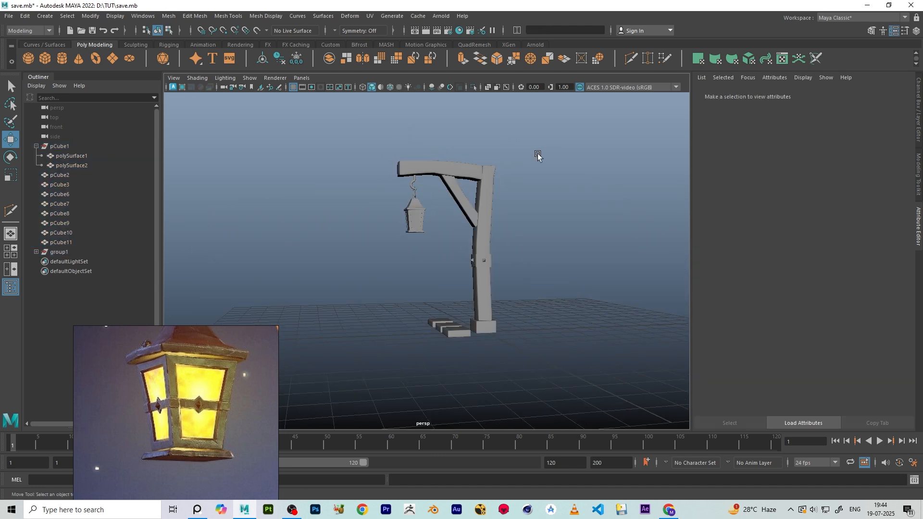
# - Reselect every part of the model, clear its history once more and deselect everything
pyautogui.scroll(-4, 538, 155)
pyautogui.scroll(2, 494, 214)
pyautogui.keyDown('alt'); pyautogui.moveTo(452, 204); pyautogui.dragTo(360, 212); pyautogui.keyUp('alt')
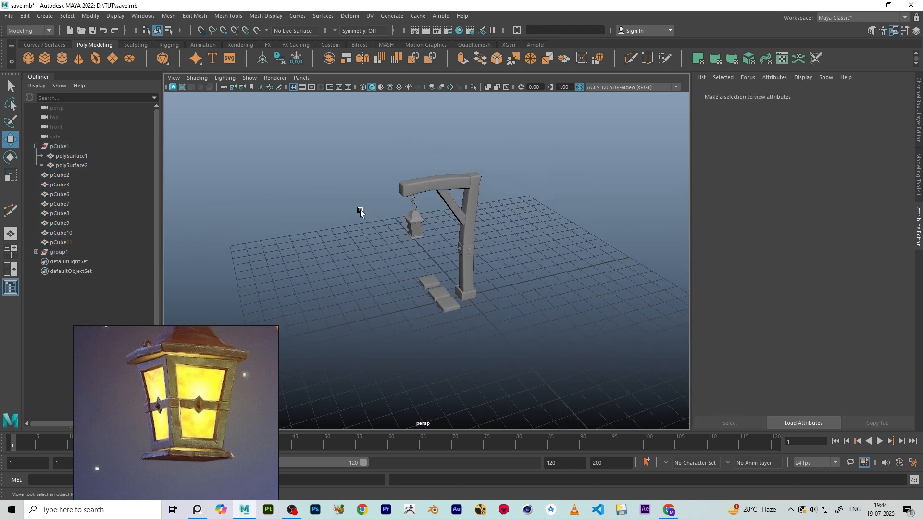
pyautogui.moveTo(536, 129); pyautogui.dragTo(350, 300)
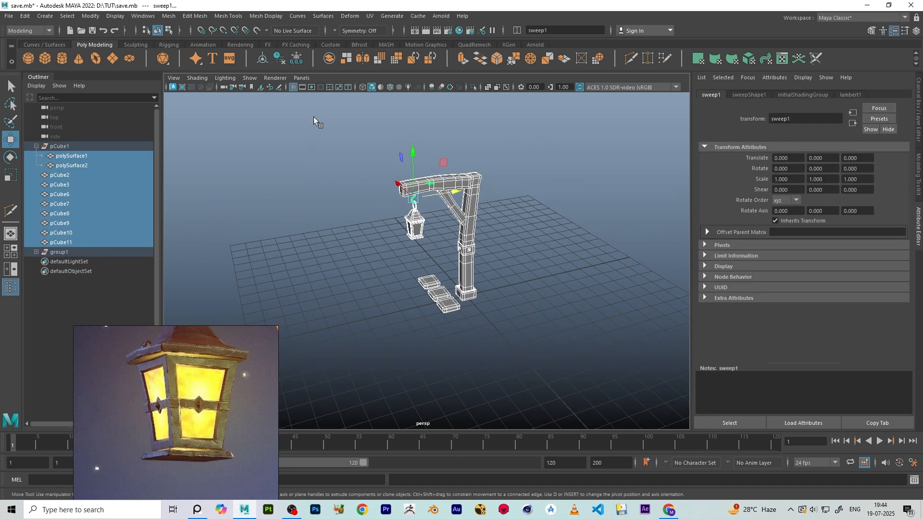
pyautogui.click(272, 57)
pyautogui.click(220, 157)
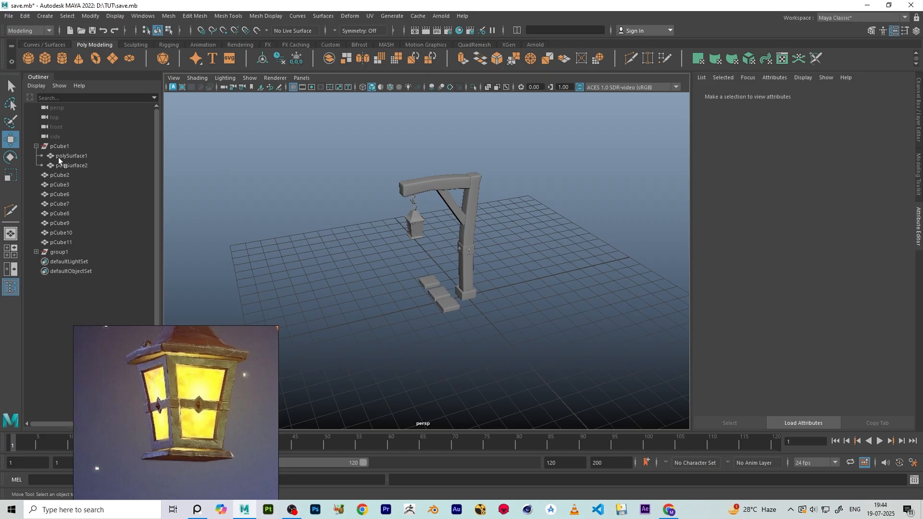
# - Move polySurface1 and polySurface2 out of the pCube1 group and delete the empty pCube1 node
pyautogui.click(58, 157)
pyautogui.keyDown('shift'); pyautogui.click(62, 165); pyautogui.keyUp('shift')
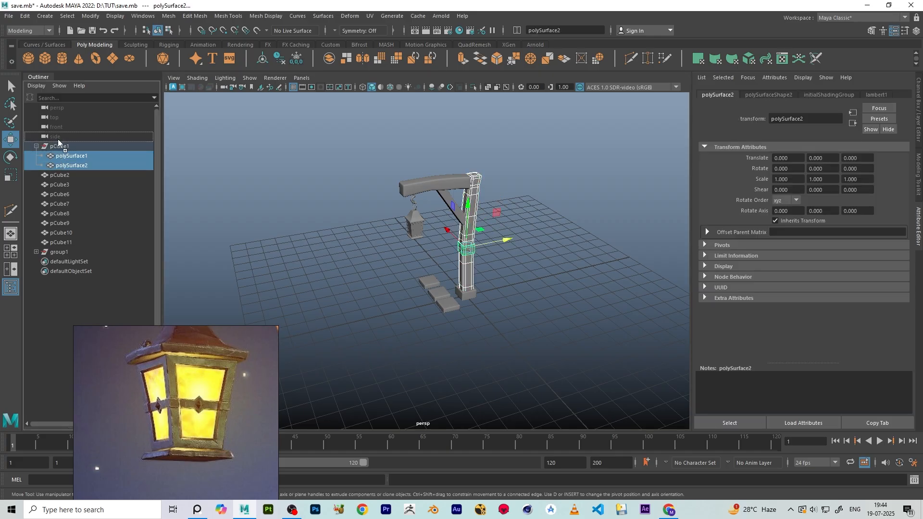
pyautogui.moveTo(58, 143); pyautogui.dragTo(59, 146)
pyautogui.click(60, 166)
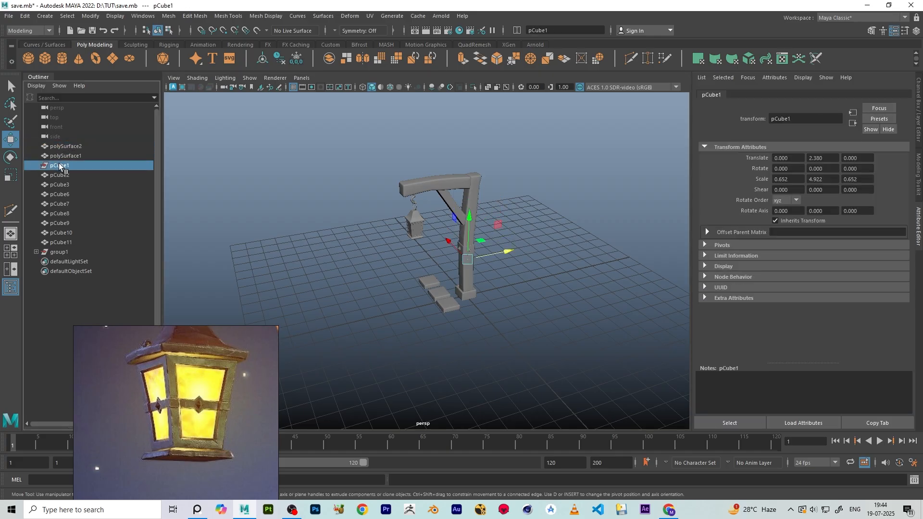
pyautogui.press('Delete')
# - Move the lantern meshes from pTorus1 to pCylinder2 out of group1 and delete group1 with its leftover curve
pyautogui.click(58, 243)
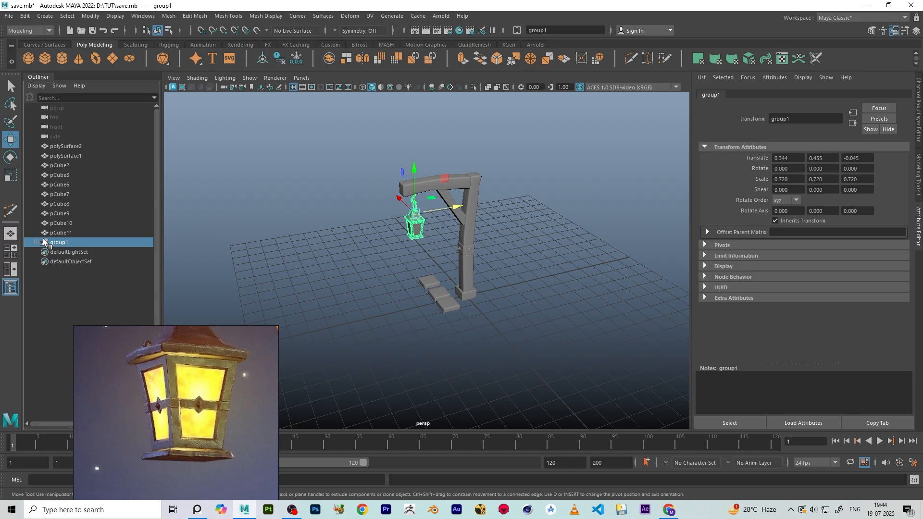
pyautogui.click(37, 243)
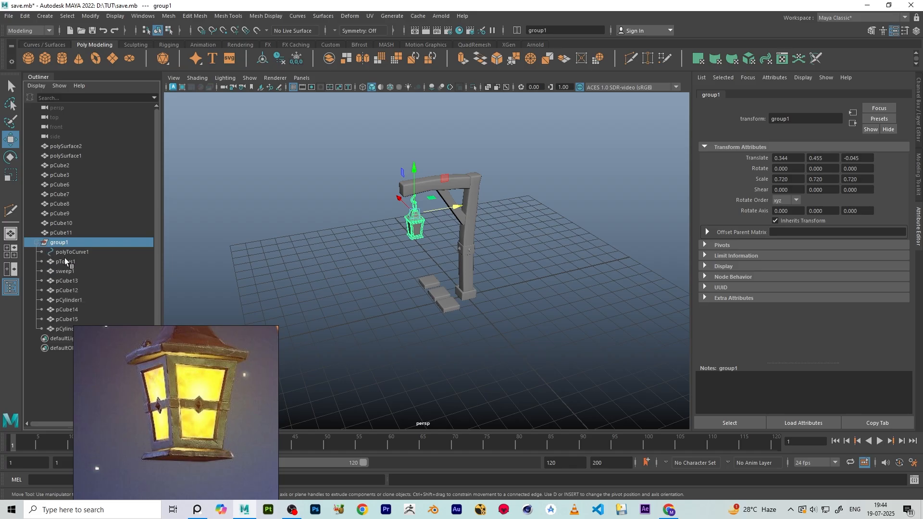
pyautogui.click(65, 261)
pyautogui.keyDown('shift'); pyautogui.click(60, 329); pyautogui.keyUp('shift')
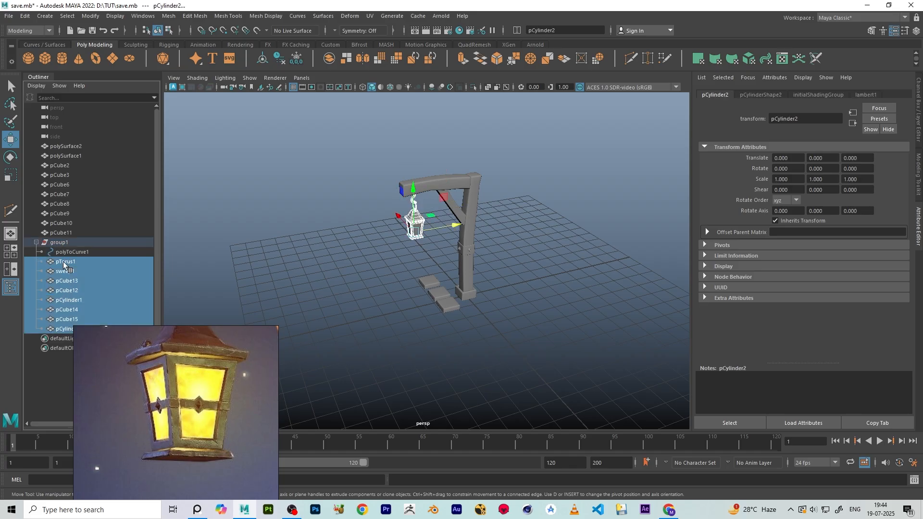
pyautogui.moveTo(63, 241); pyautogui.dragTo(60, 245, button='middle')
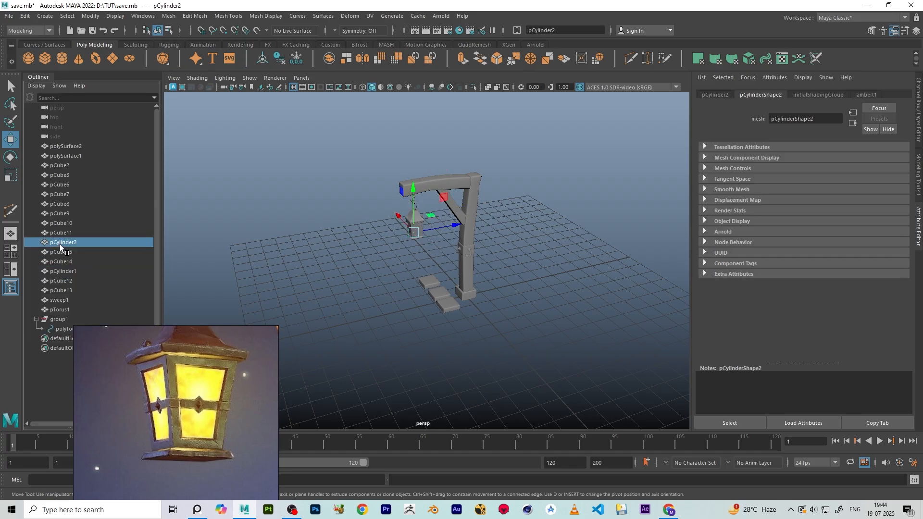
pyautogui.click(59, 321)
pyautogui.press('Delete')
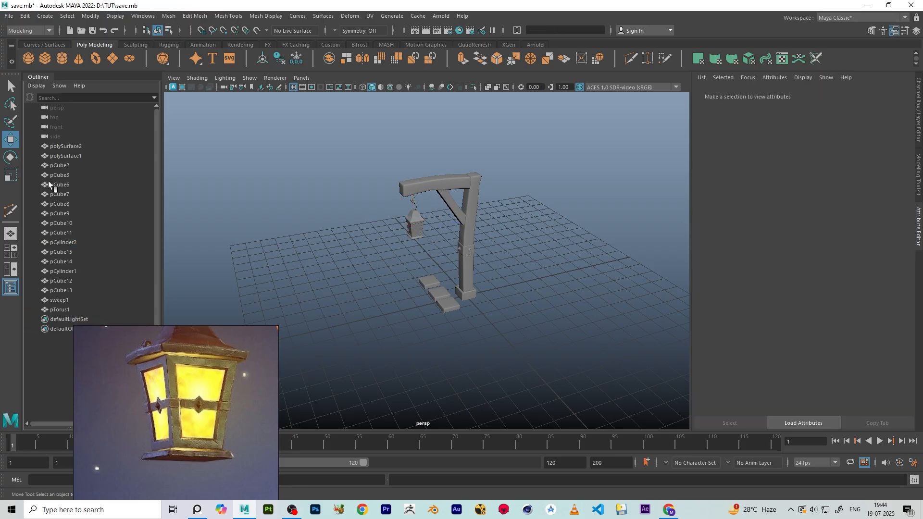
# - Freeze the transformations of all ungrouped parts of the lantern post and clear the selection
pyautogui.click(64, 147)
pyautogui.keyDown('shift'); pyautogui.click(60, 310); pyautogui.keyUp('shift')
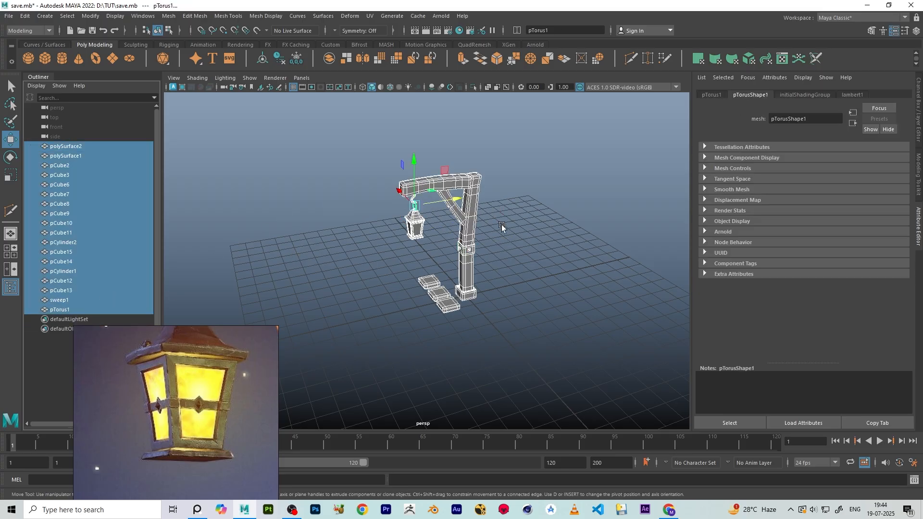
pyautogui.click(511, 178)
pyautogui.scroll(-3, 510, 193)
pyautogui.moveTo(512, 160); pyautogui.dragTo(384, 315)
pyautogui.scroll(4, 507, 230)
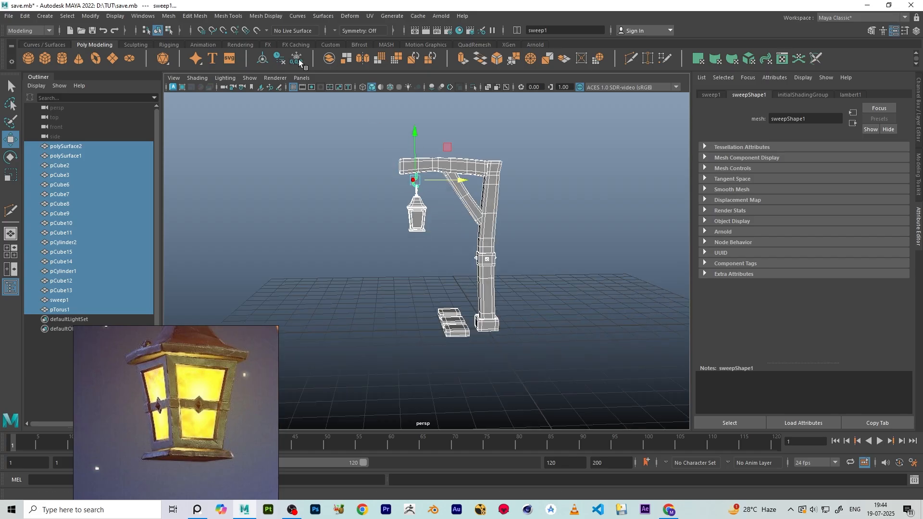
pyautogui.click(567, 183)
pyautogui.keyDown('alt'); pyautogui.moveTo(567, 185); pyautogui.dragTo(494, 217); pyautogui.keyUp('alt')
# - Select all parts to inspect the wireframe of the post, steps and lantern, and clear the selection
pyautogui.moveTo(547, 133); pyautogui.dragTo(384, 349)
pyautogui.keyDown('alt'); pyautogui.moveTo(523, 211); pyautogui.dragTo(495, 221); pyautogui.keyUp('alt')
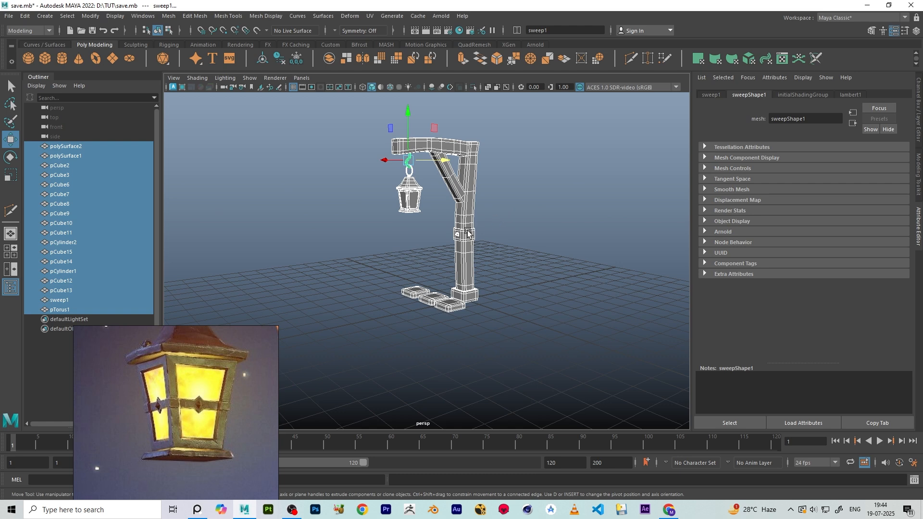
pyautogui.scroll(3, 470, 184)
pyautogui.moveTo(469, 184)
pyautogui.keyDown('alt'); pyautogui.mouseDown()
pyautogui.moveTo(397, 177)
pyautogui.moveTo(456, 187)
pyautogui.mouseUp(); pyautogui.keyUp('alt')
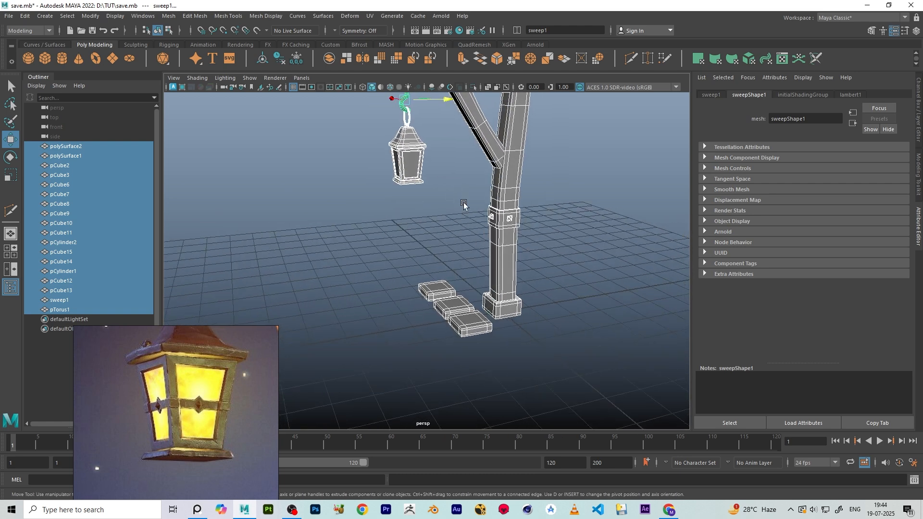
pyautogui.scroll(3, 425, 196)
pyautogui.keyDown('alt'); pyautogui.moveTo(425, 196); pyautogui.dragTo(414, 255, button='middle'); pyautogui.keyUp('alt')
pyautogui.click(433, 243)
# - Compare the lantern's body, frame and flared base closely with the lantern in the reference image
pyautogui.scroll(3, 406, 226)
pyautogui.keyDown('alt'); pyautogui.moveTo(406, 226); pyautogui.dragTo(381, 204); pyautogui.keyUp('alt')
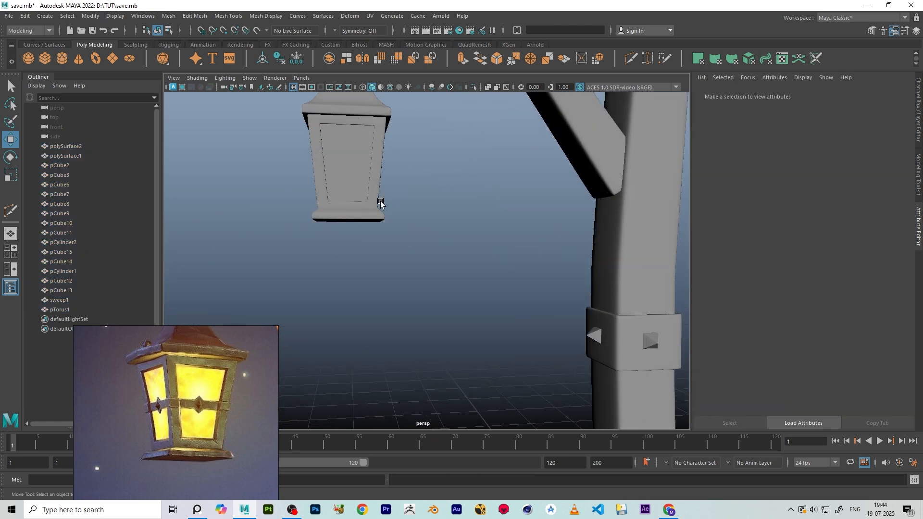
pyautogui.keyDown('alt'); pyautogui.moveTo(370, 199); pyautogui.dragTo(390, 248, button='middle'); pyautogui.keyUp('alt')
pyautogui.scroll(3, 390, 248)
pyautogui.scroll(-4, 381, 270)
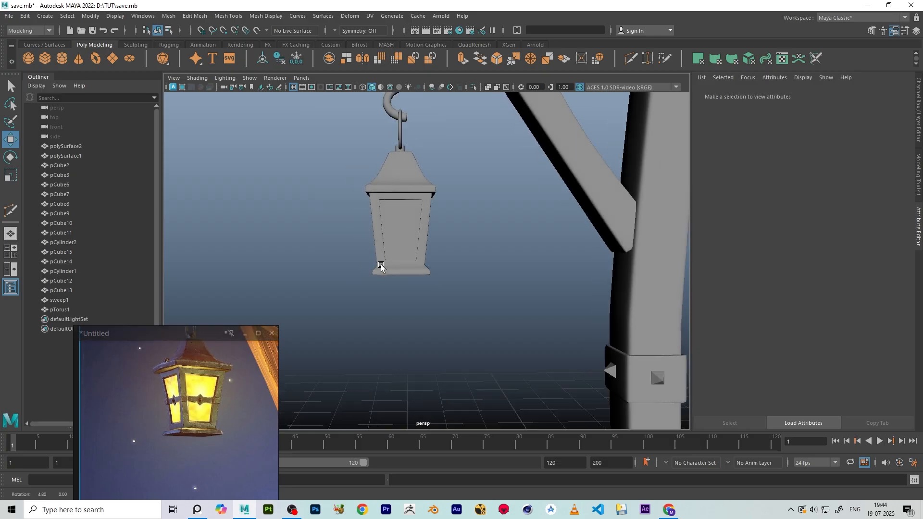
pyautogui.keyDown('alt'); pyautogui.moveTo(382, 267); pyautogui.dragTo(377, 268); pyautogui.keyUp('alt')
pyautogui.scroll(3, 415, 265)
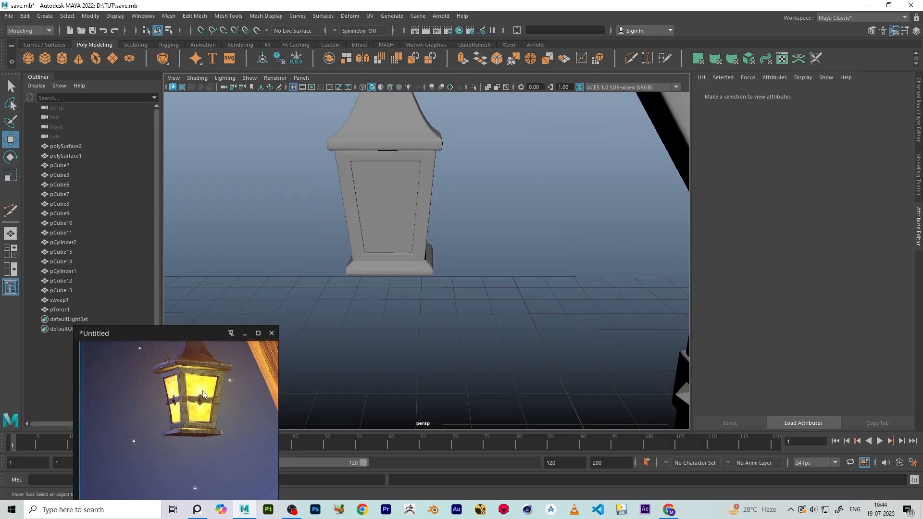
pyautogui.scroll(3, 170, 412)
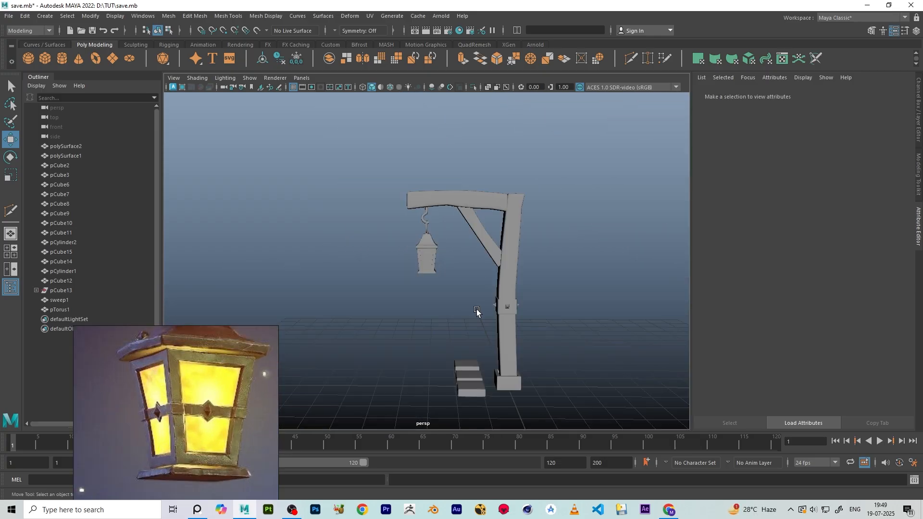
# - Select all visible parts of the lantern post and examine the whole model's wireframe from an angle
pyautogui.keyDown('alt'); pyautogui.moveTo(505, 309); pyautogui.dragTo(454, 276); pyautogui.keyUp('alt')
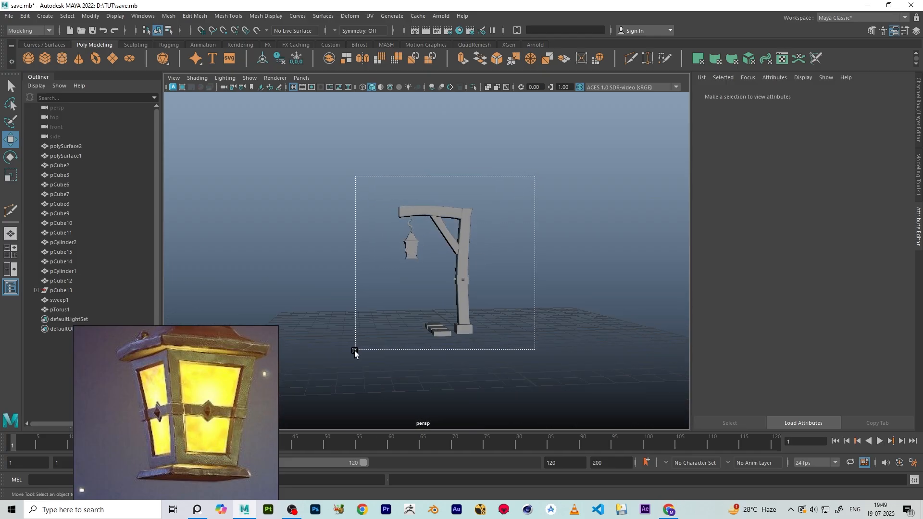
pyautogui.moveTo(355, 352); pyautogui.dragTo(355, 353)
pyautogui.scroll(6, 465, 255)
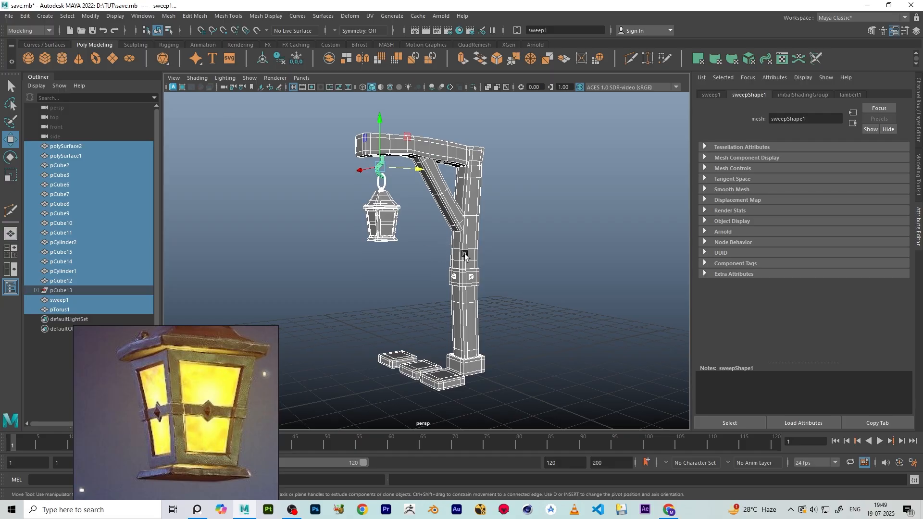
pyautogui.keyDown('alt'); pyautogui.moveTo(465, 255); pyautogui.dragTo(468, 263); pyautogui.keyUp('alt')
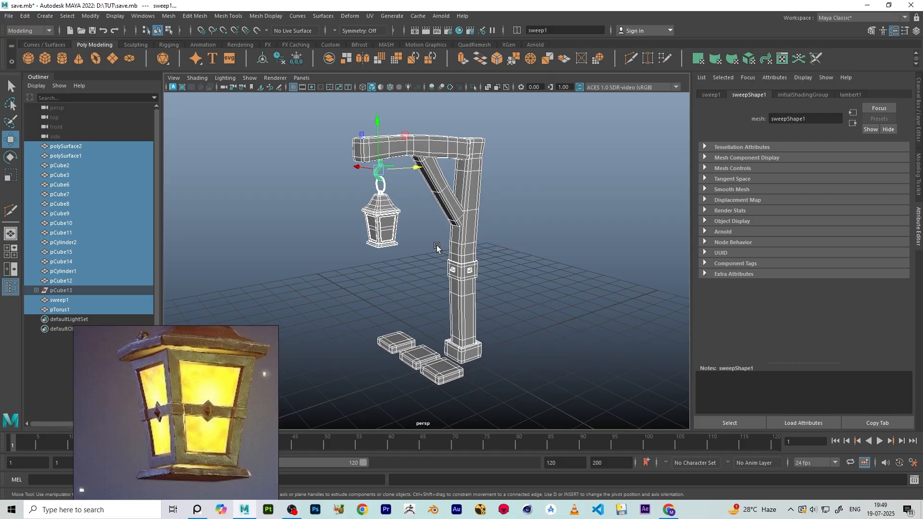